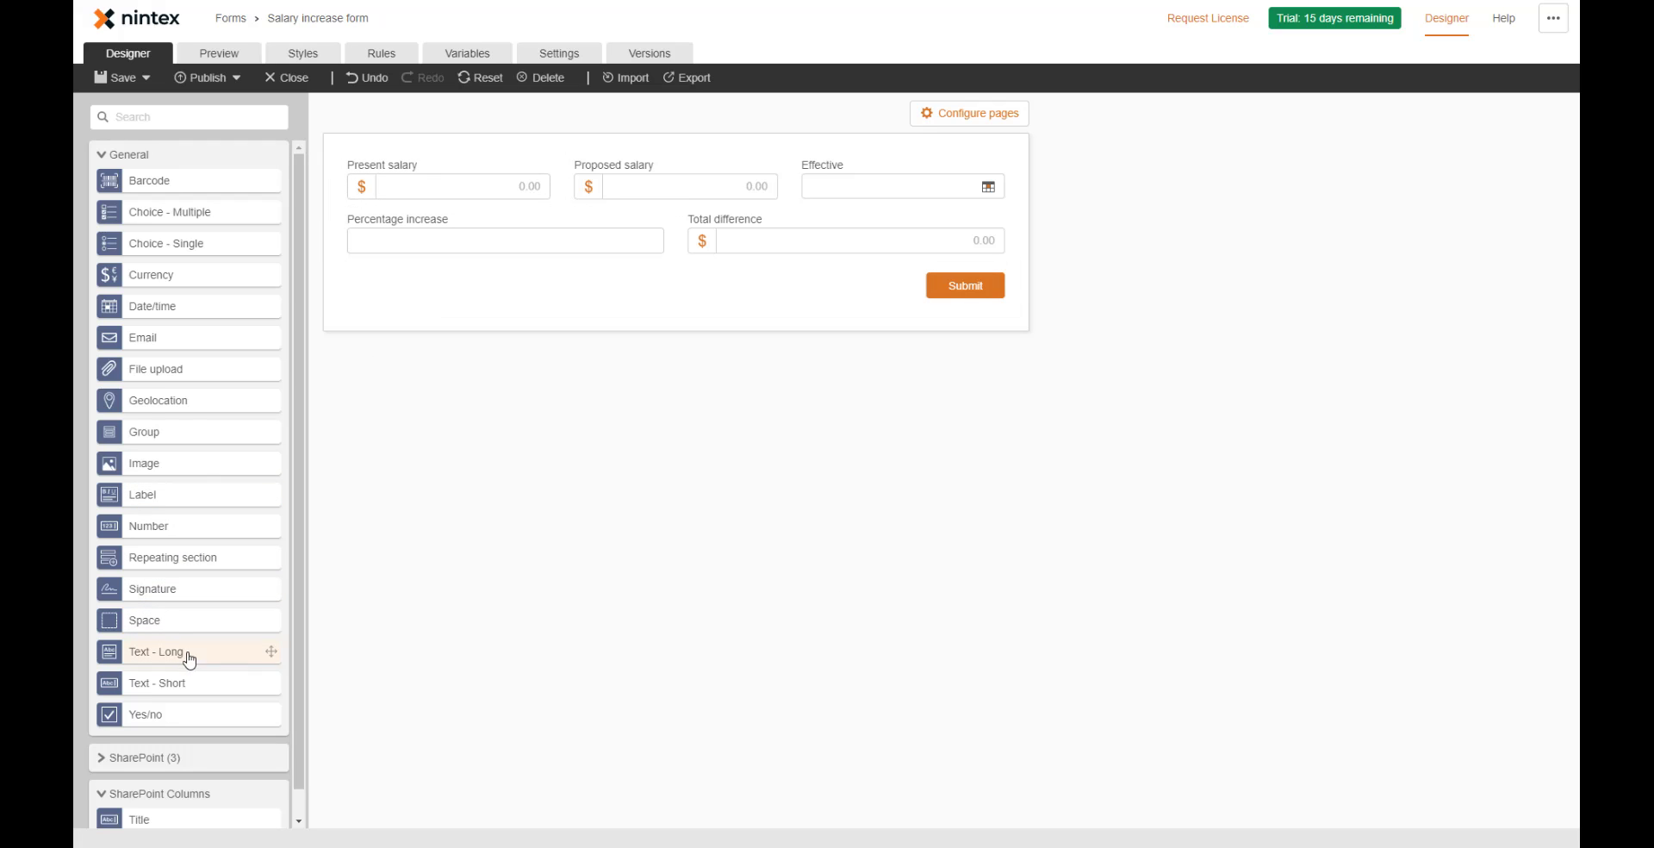
- Add a label above the salary fields and set both its name and its text to "Salary review form"
mouse_move(159, 496)
mouse_down()
mouse_move(592, 151)
mouse_move(727, 166)
mouse_up()
click(727, 167)
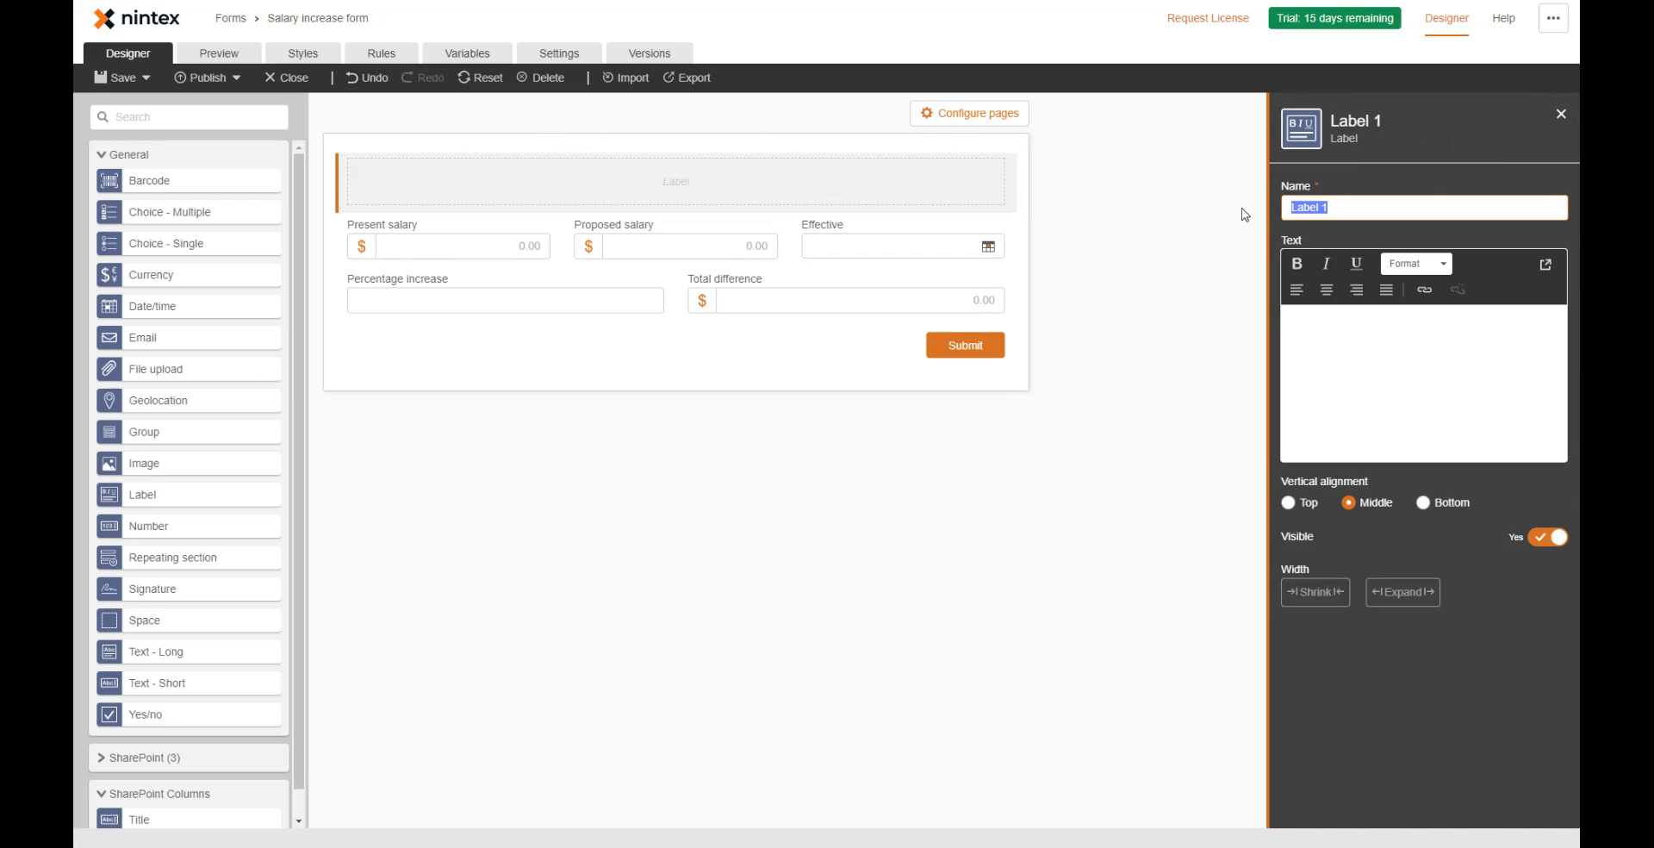
text(Salary review form)
click(1345, 332)
text(Sla)
key(BackSpace)
key(BackSpace)
text(alary review form)
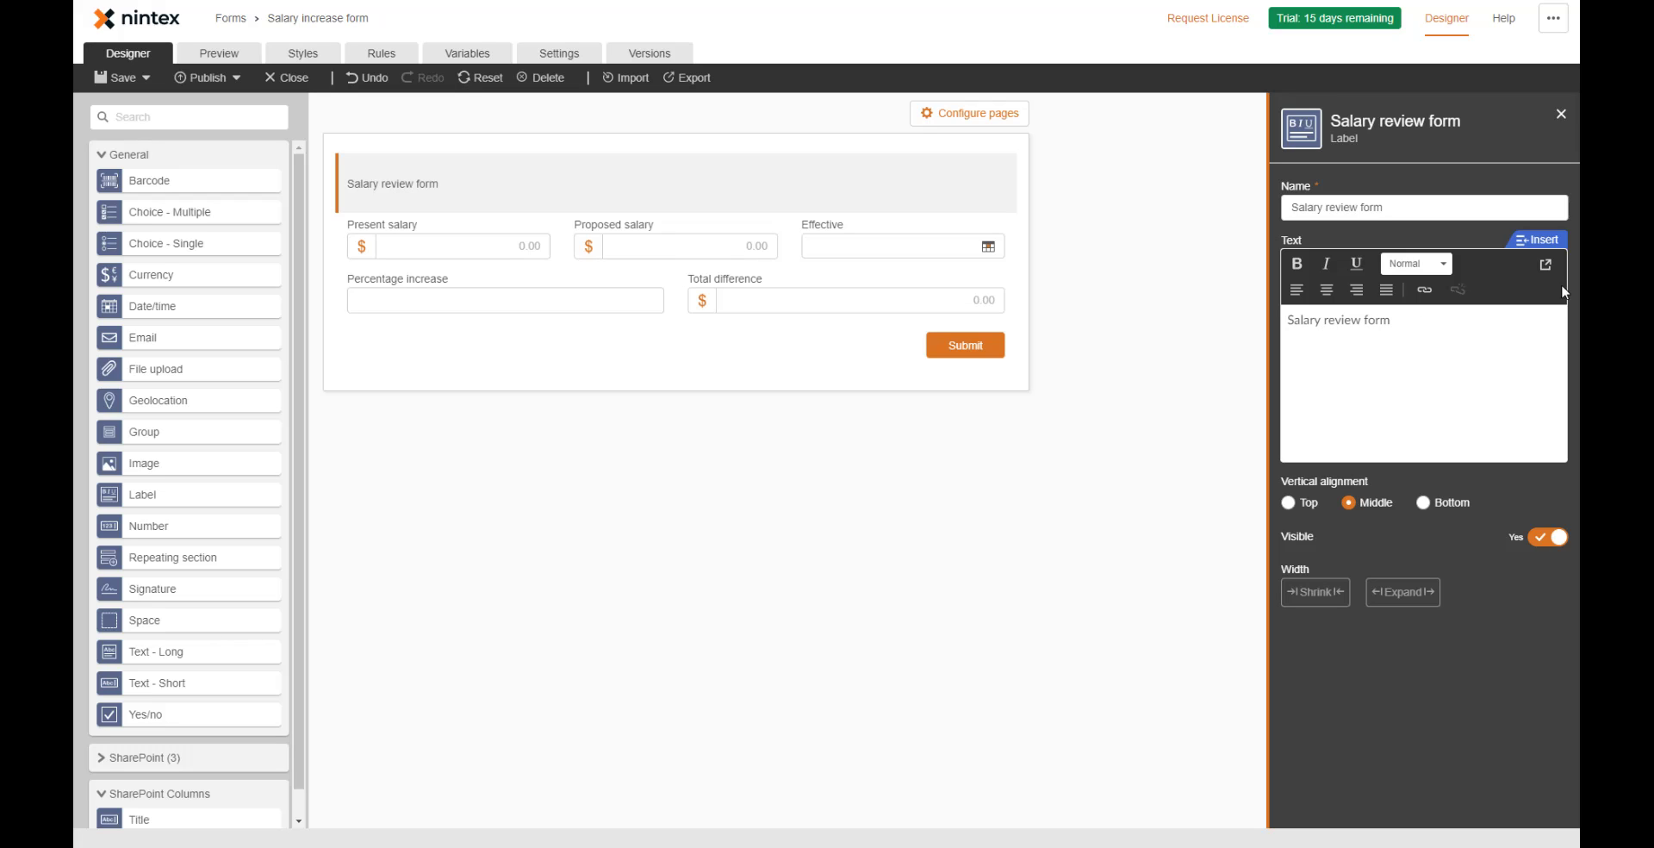
- Format the label's "Salary review form" text as Heading 3 and close its settings
click(1539, 241)
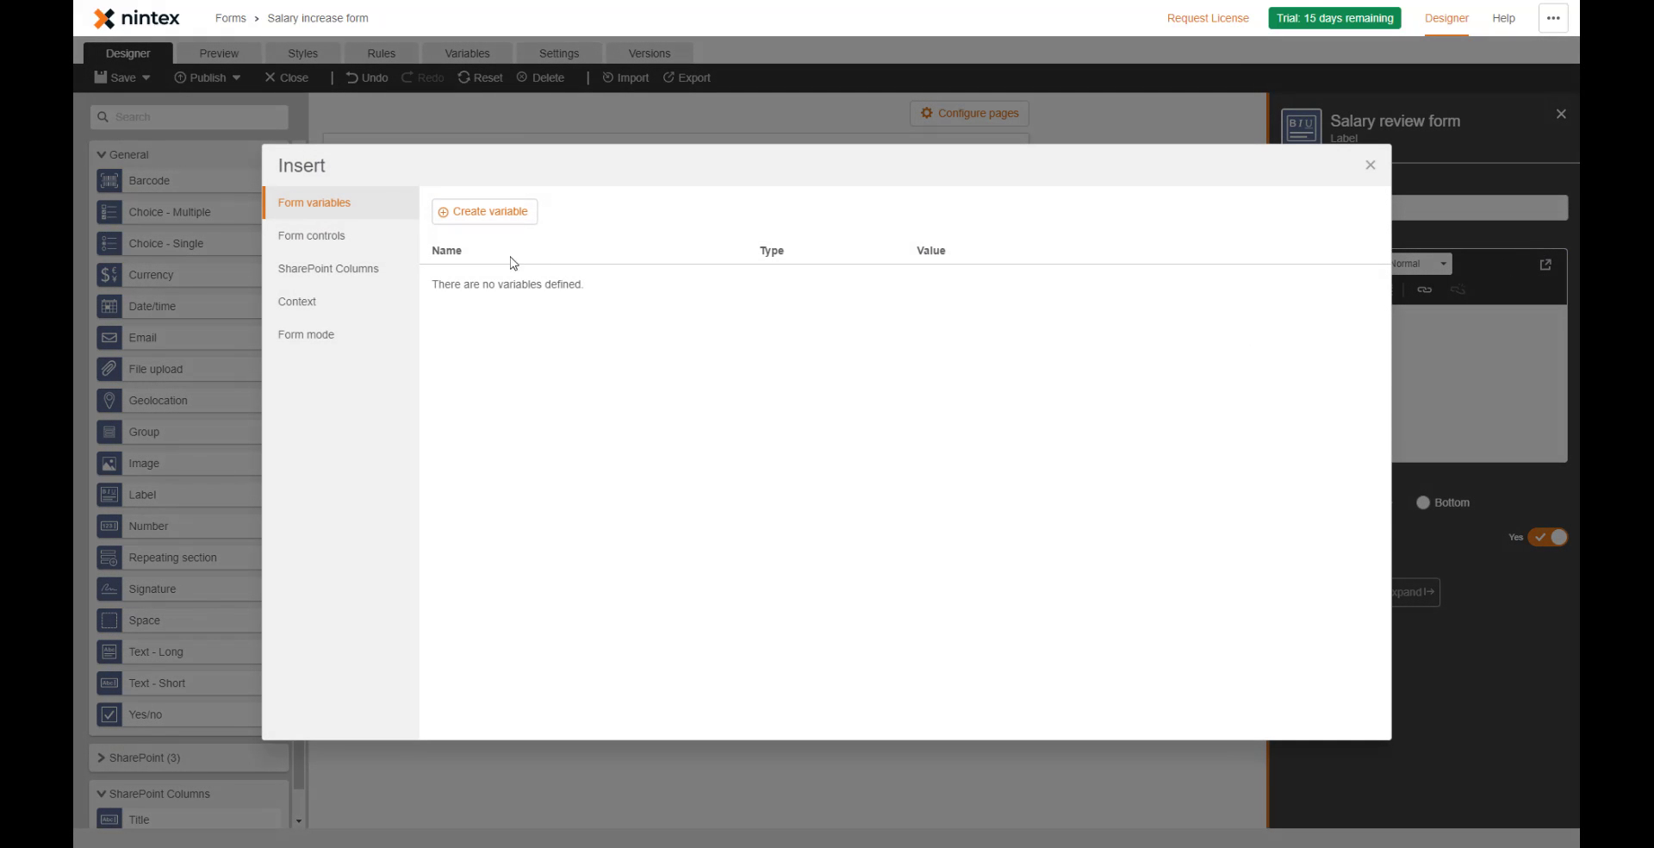
click(1371, 164)
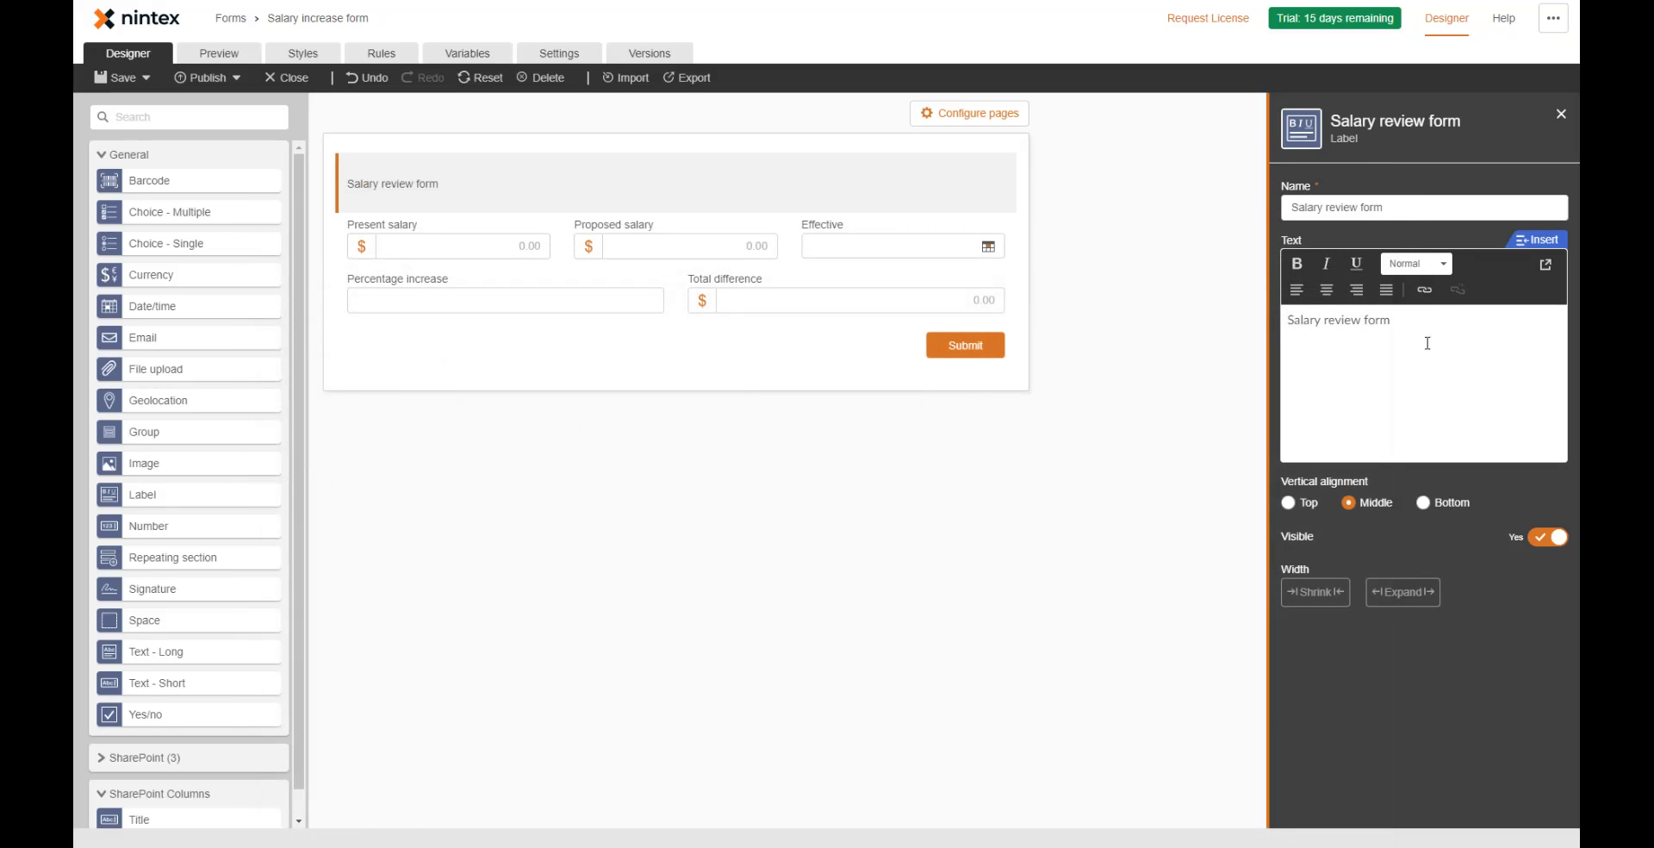
drag(1394, 323, 1229, 317)
click(1417, 263)
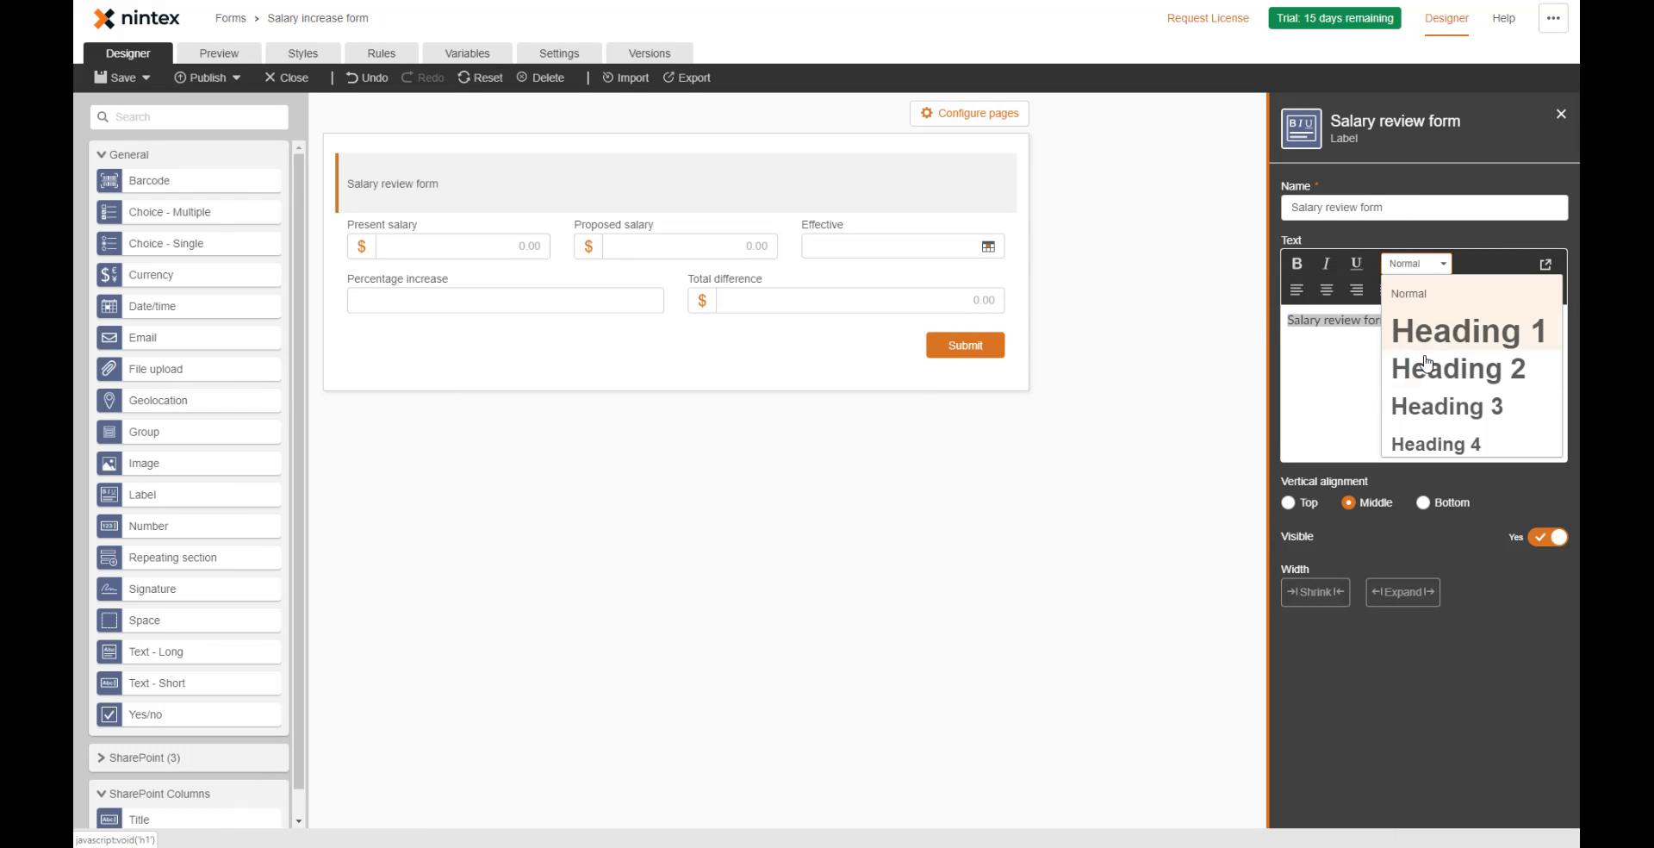
click(1431, 405)
click(833, 450)
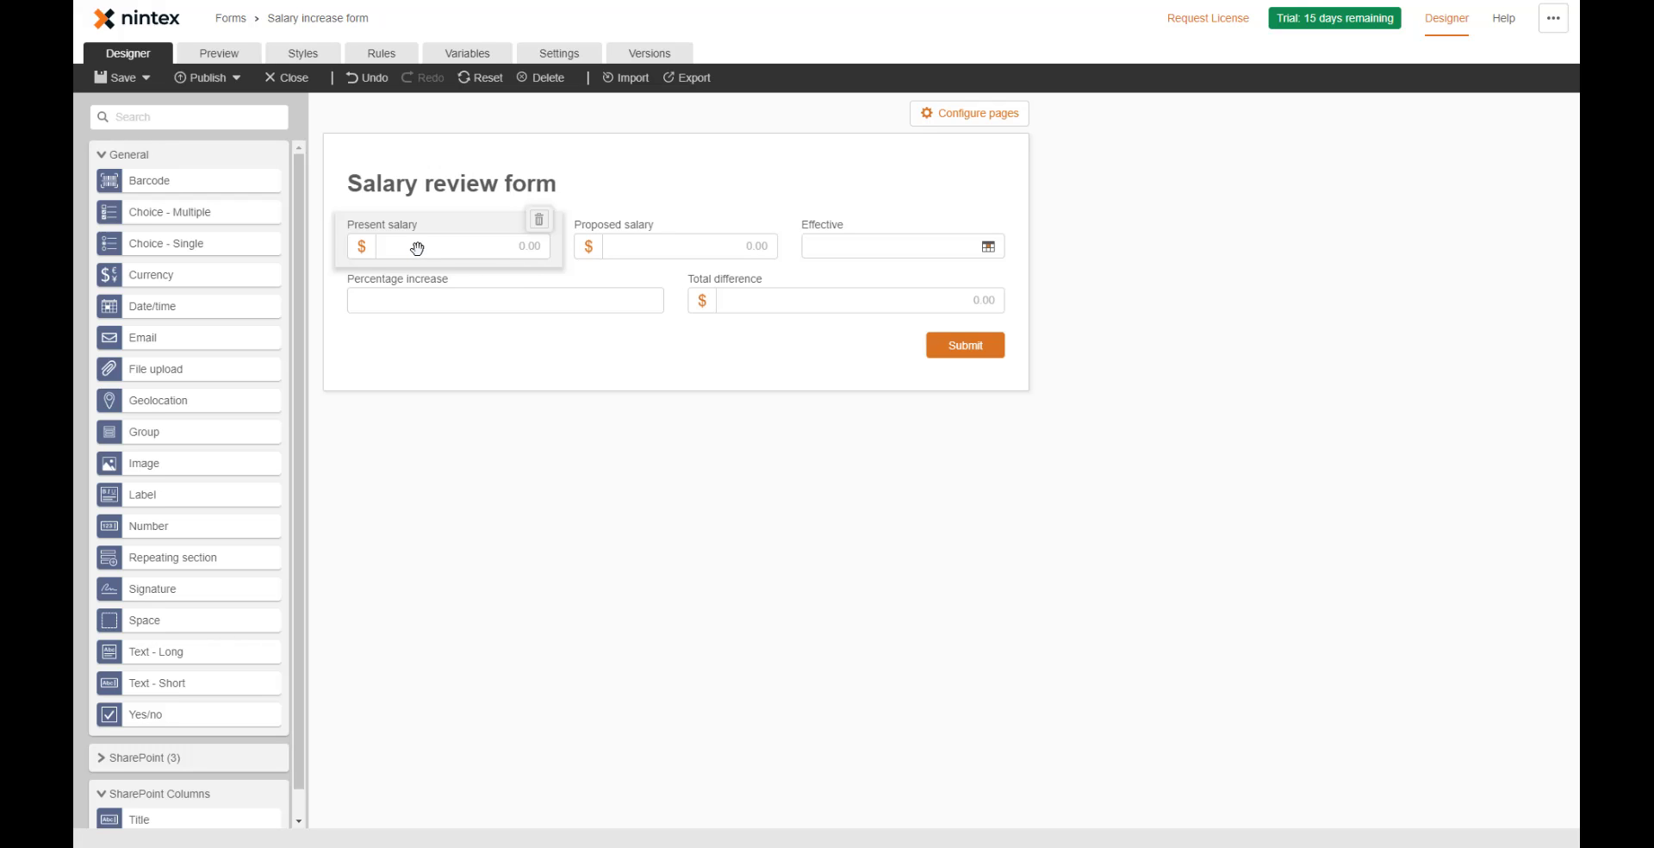
- Start a new on-form-input rule named "Calculate the percentage difference"
click(383, 54)
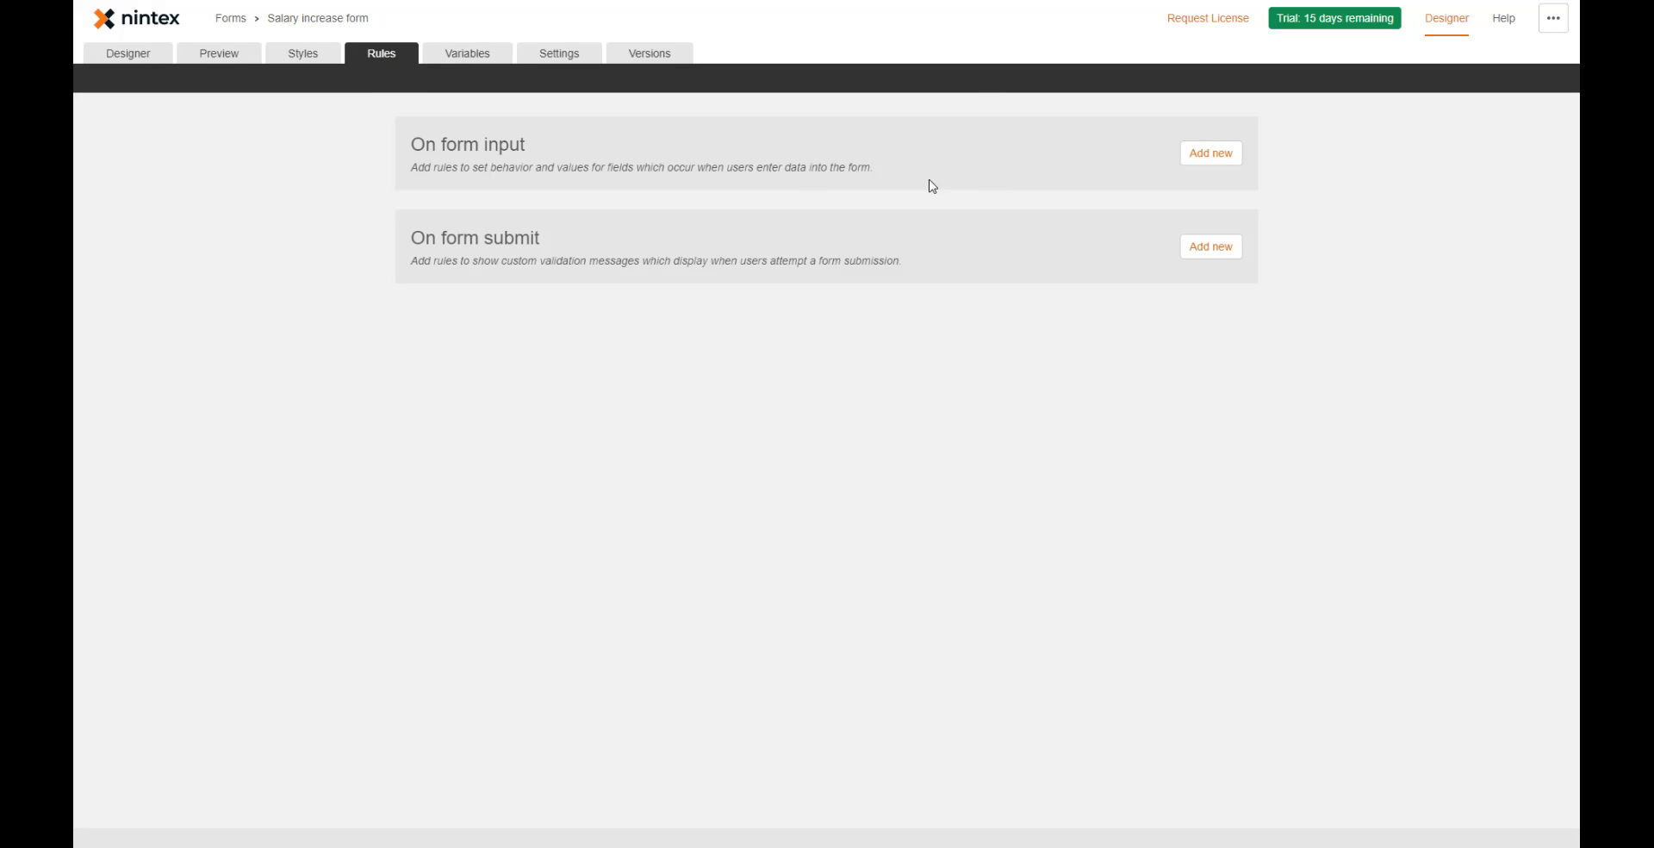
click(1214, 155)
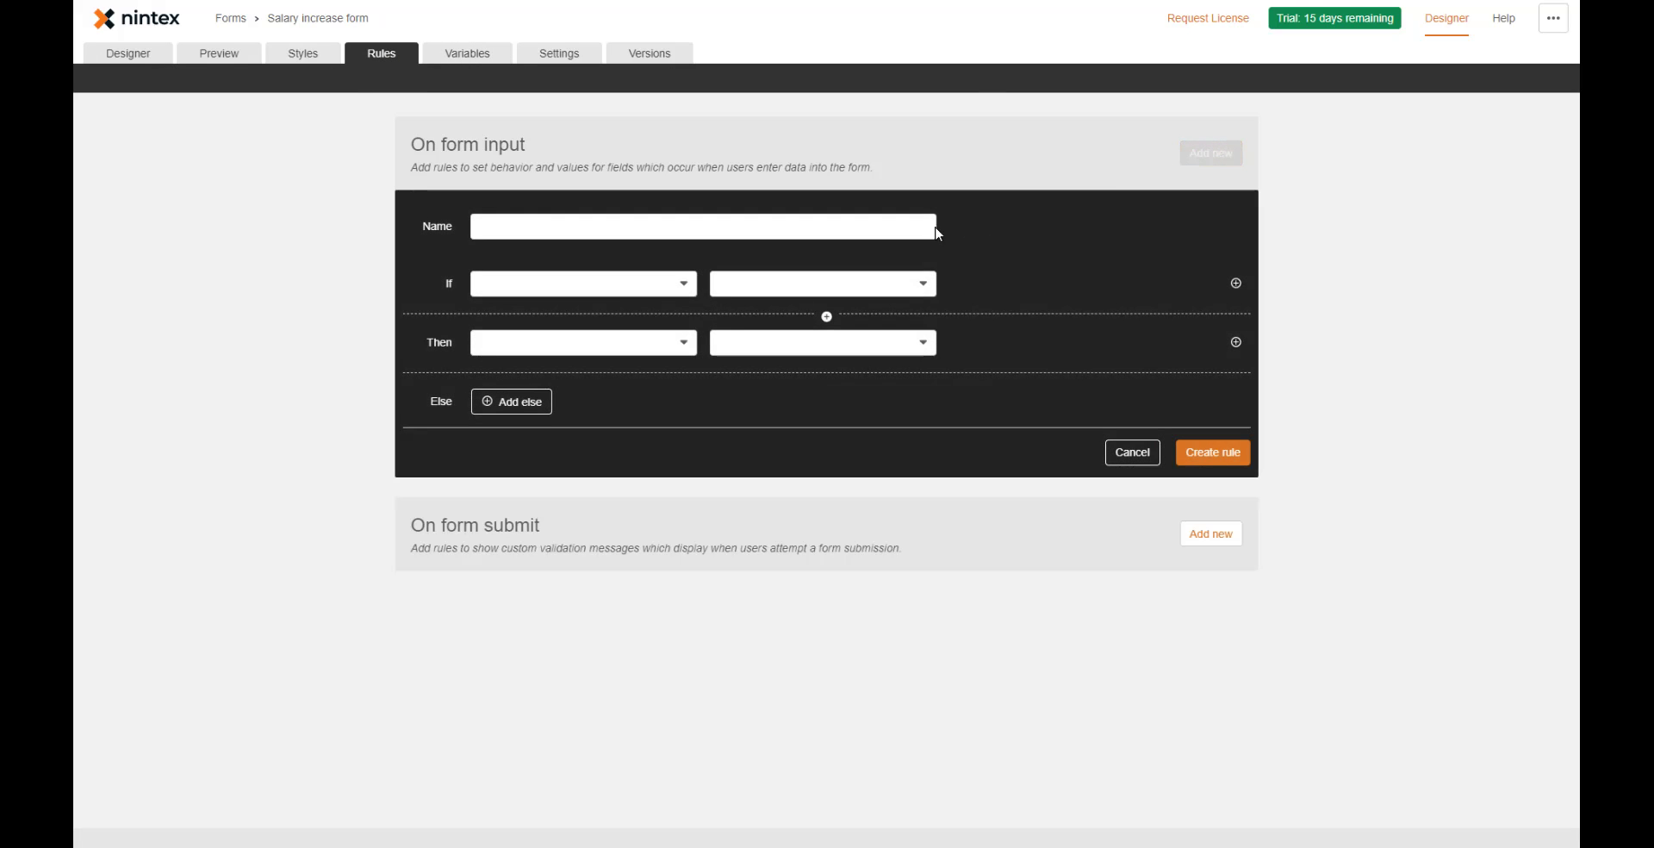
click(700, 227)
text(Calculat)
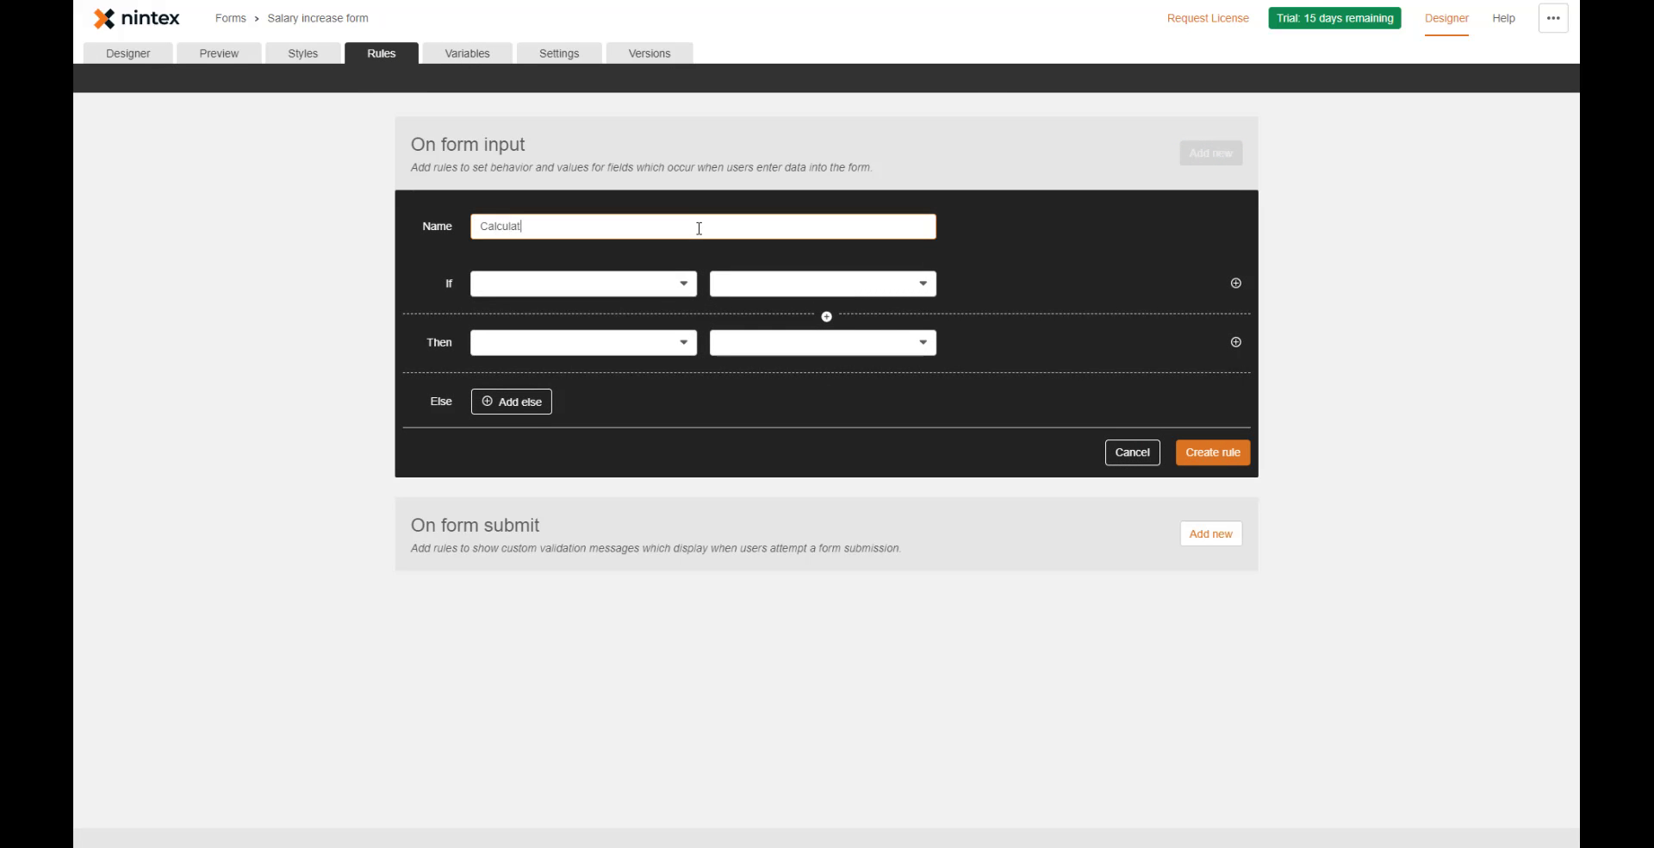
text(e the percentage difference)
- Set the rule's conditions so that Present salary is filled and Proposed salary is filled
click(642, 301)
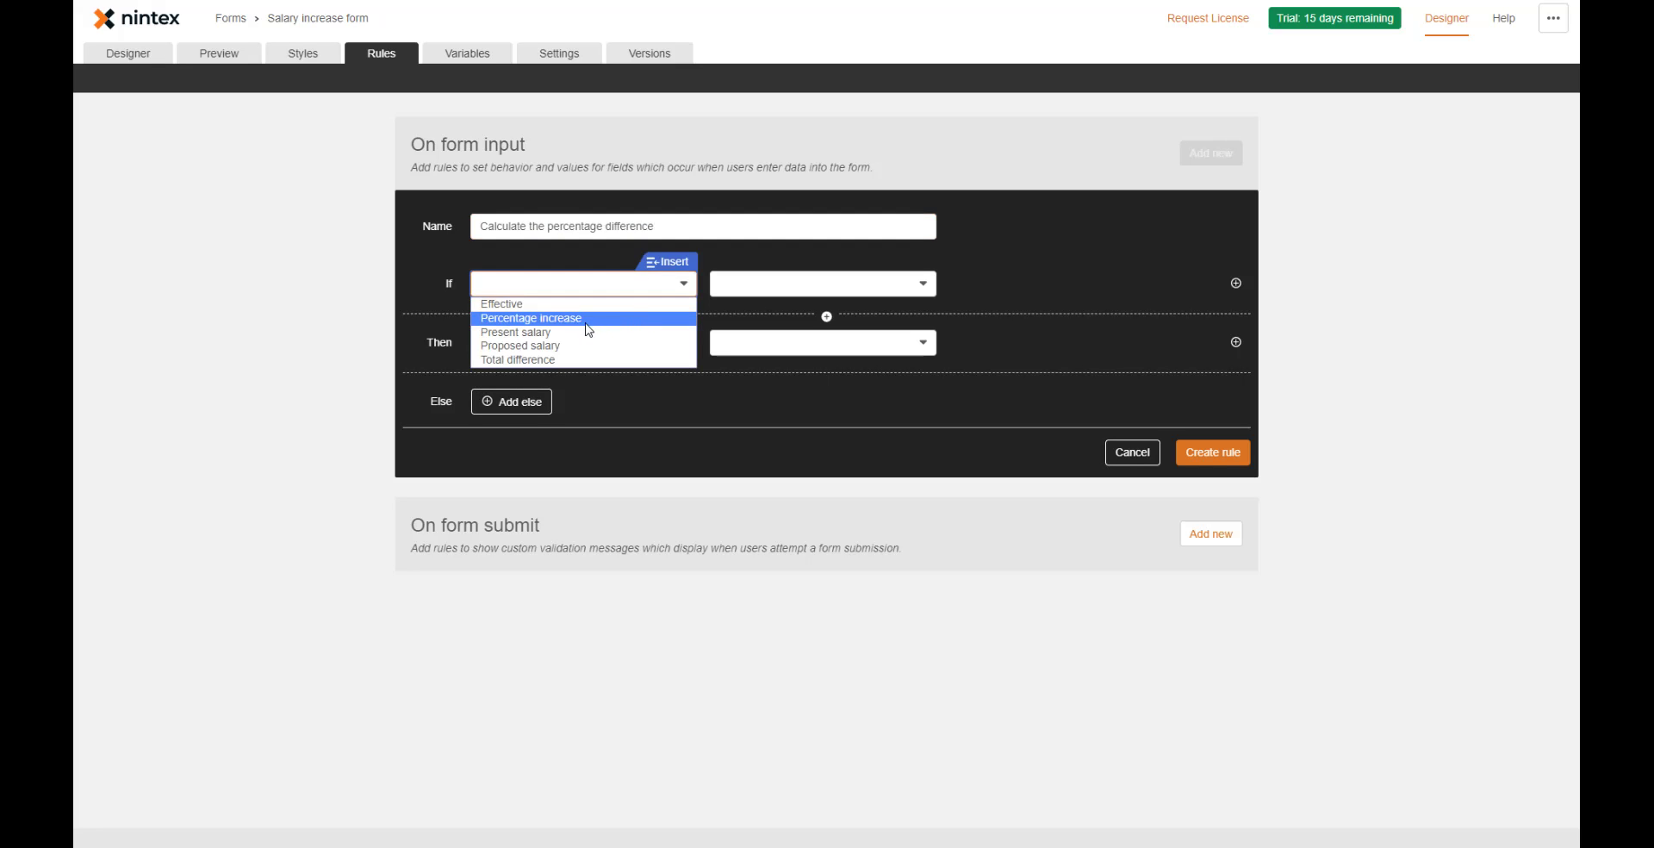
click(560, 343)
click(795, 290)
click(797, 360)
click(1236, 283)
click(638, 329)
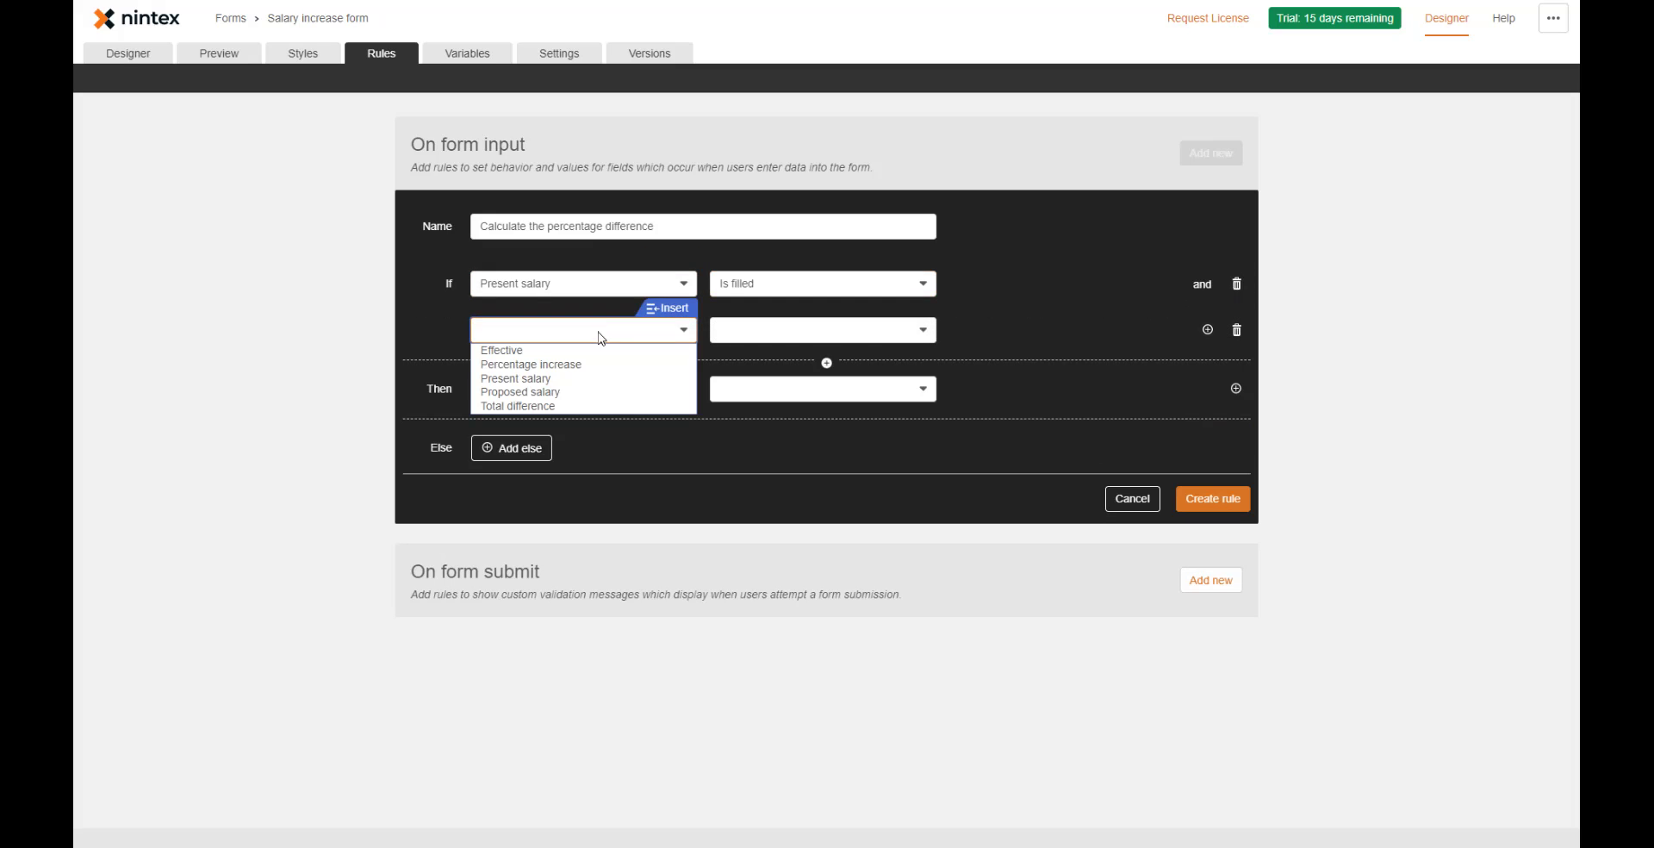
click(586, 384)
click(797, 330)
click(762, 421)
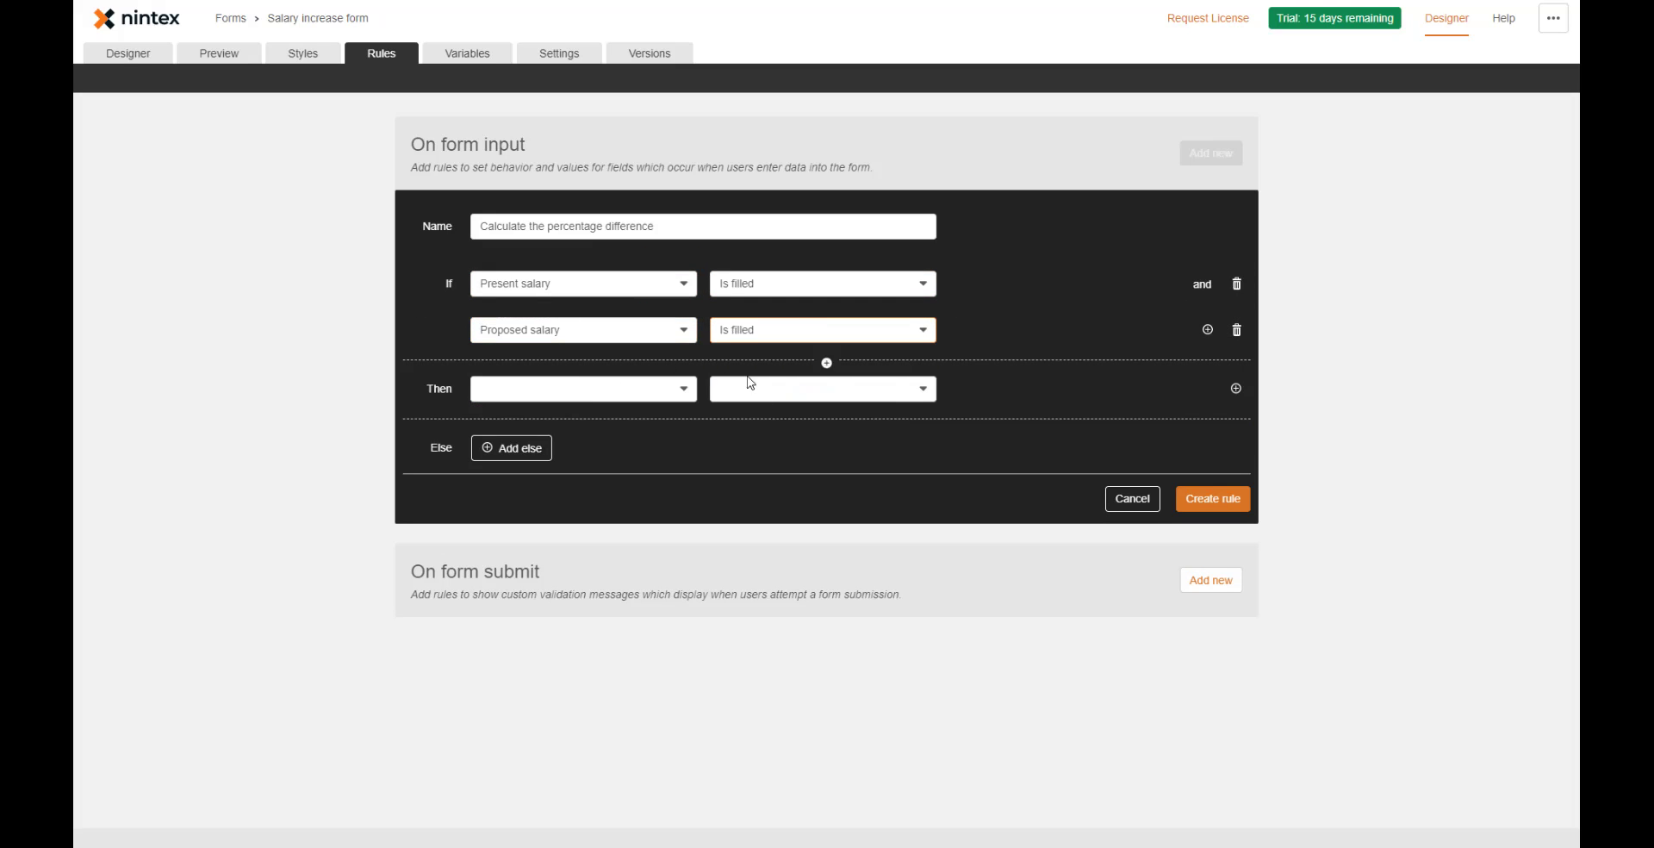
- Make the rule's Then action set the Value of Percentage increase
click(635, 396)
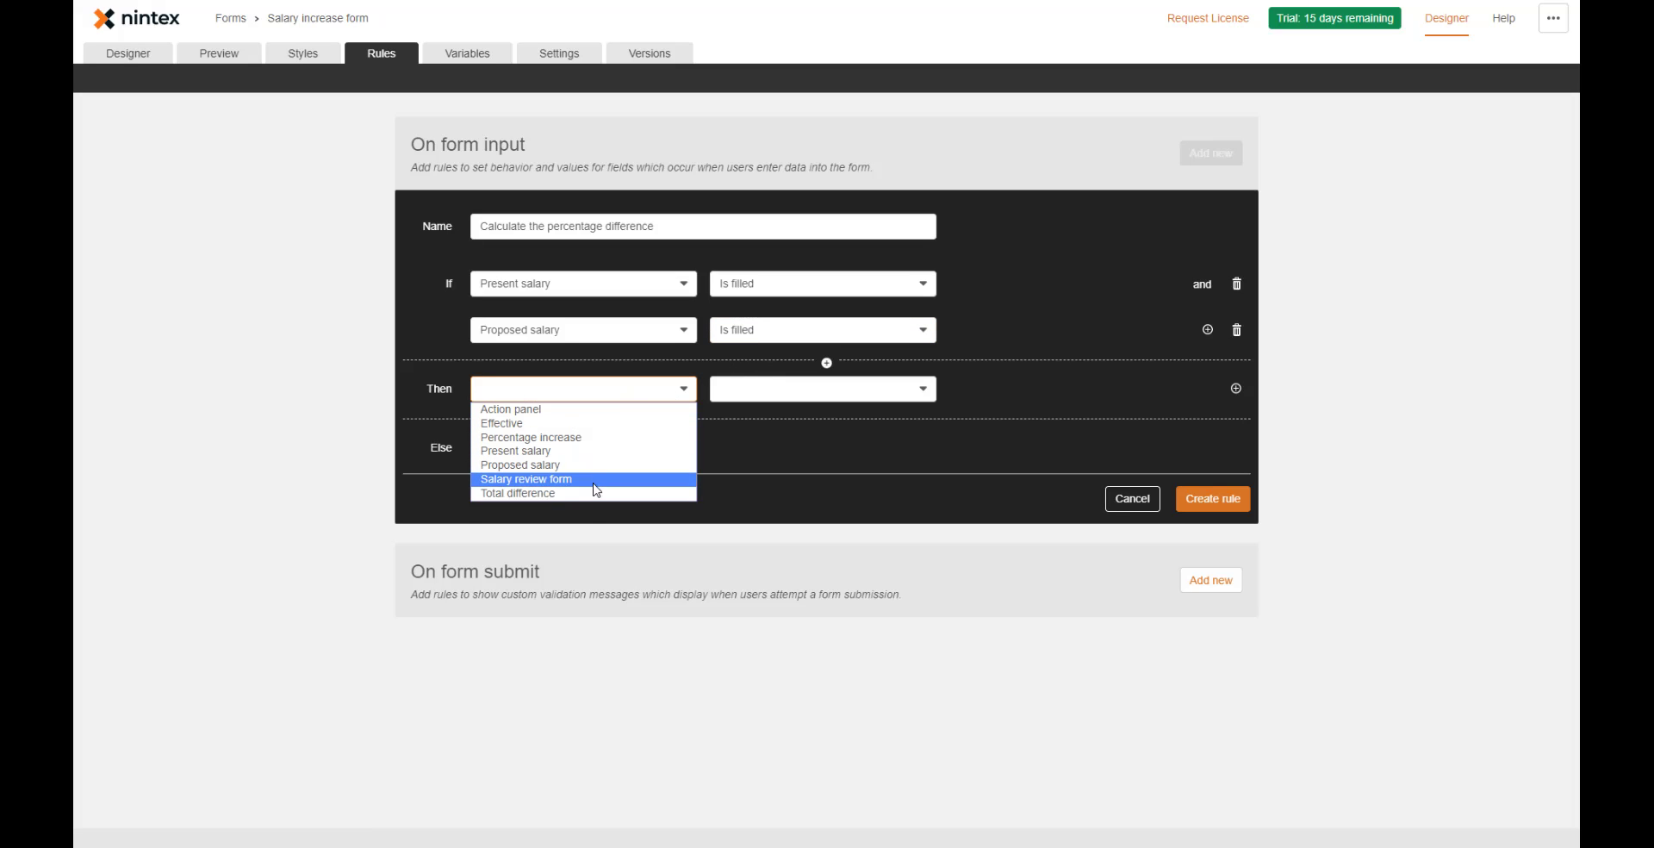
click(530, 437)
click(819, 388)
click(823, 488)
- Start creating a form variable for the action's value and name it "var calculate percentage"
click(1004, 389)
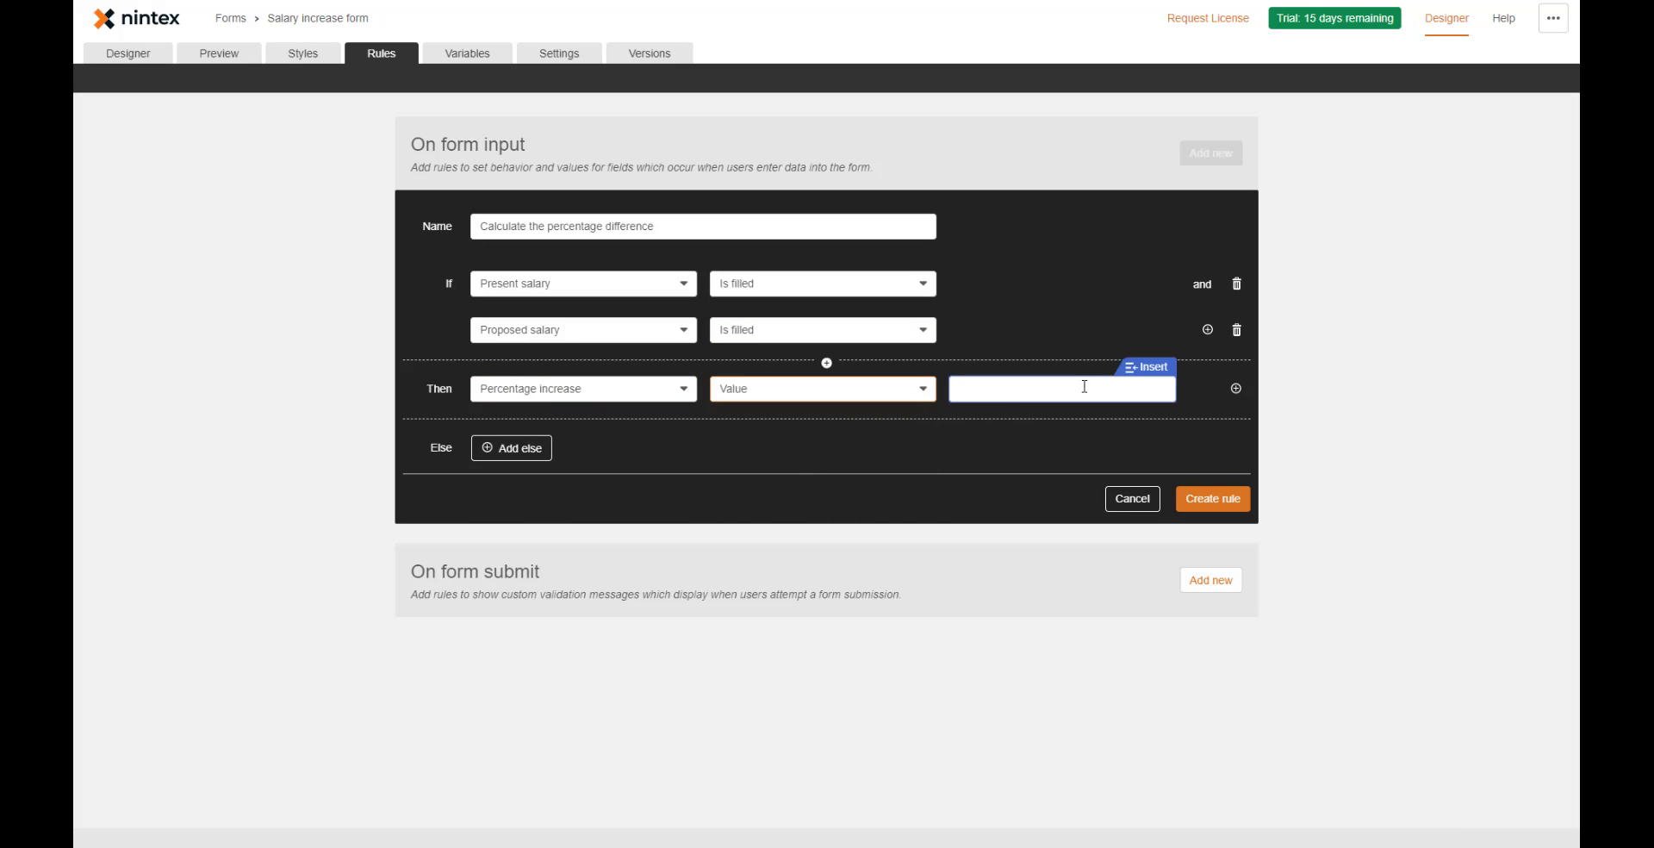
click(1162, 377)
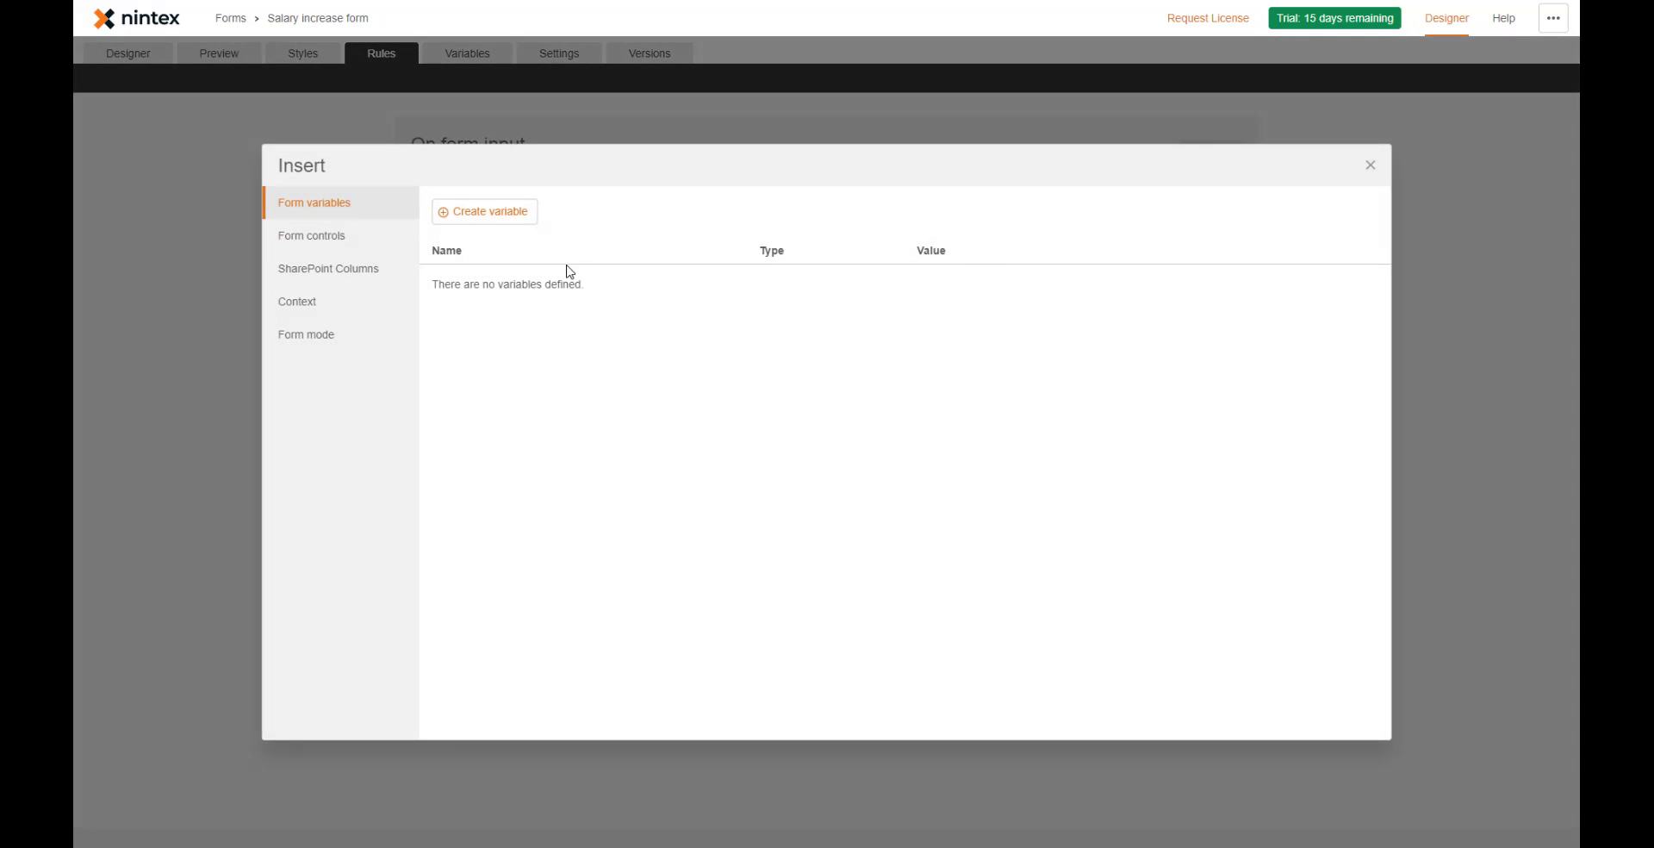
click(495, 213)
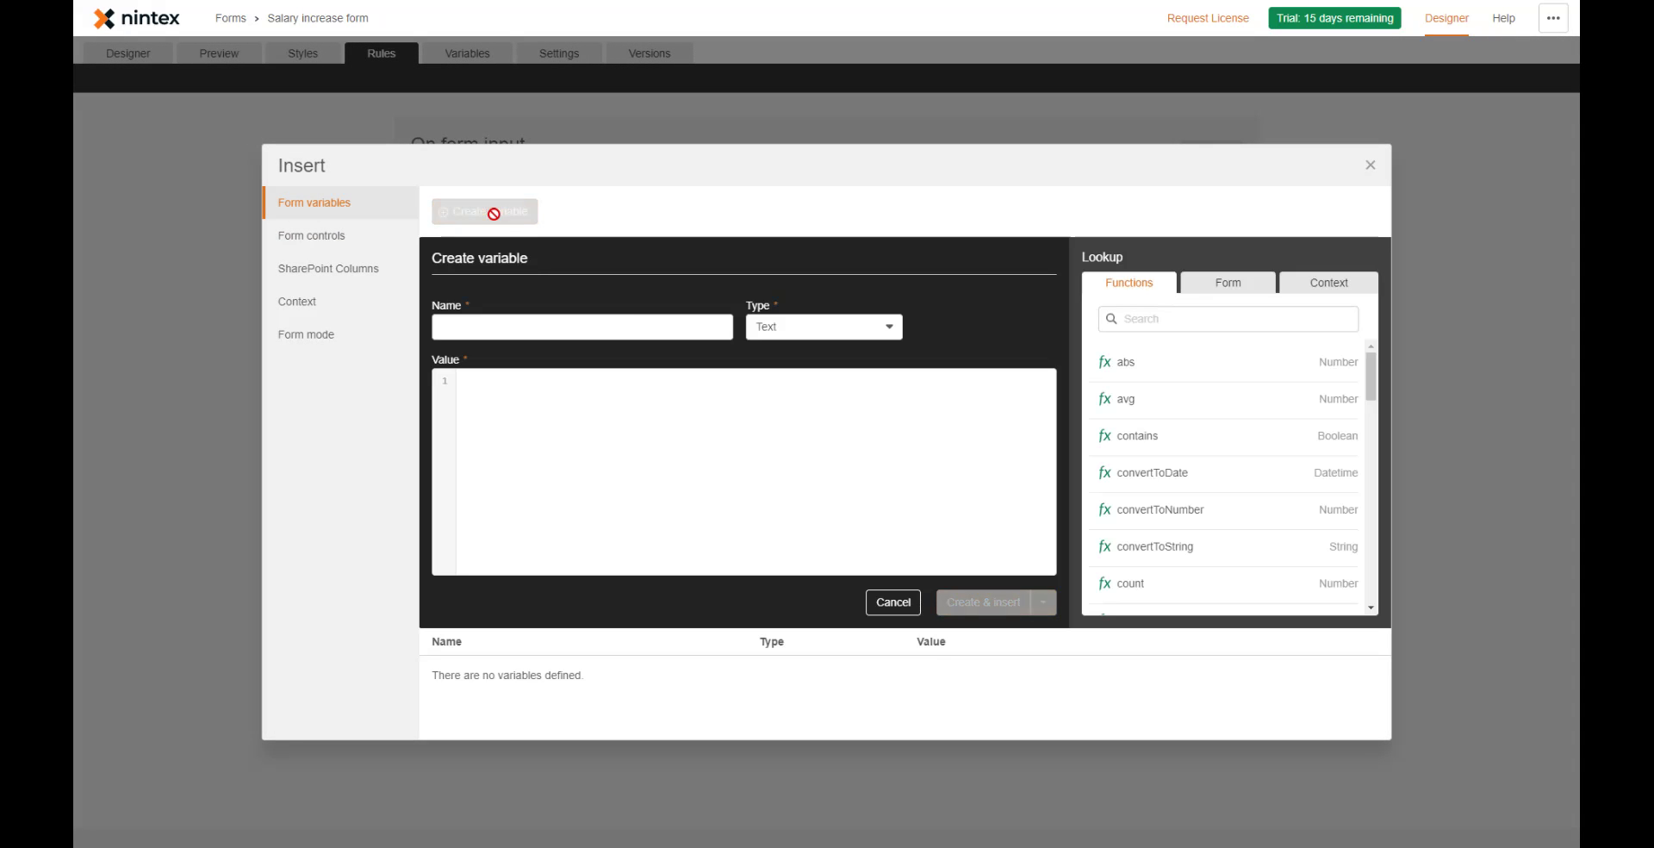
click(629, 331)
text(calculate)
key(ctrl+a)
text(ca)
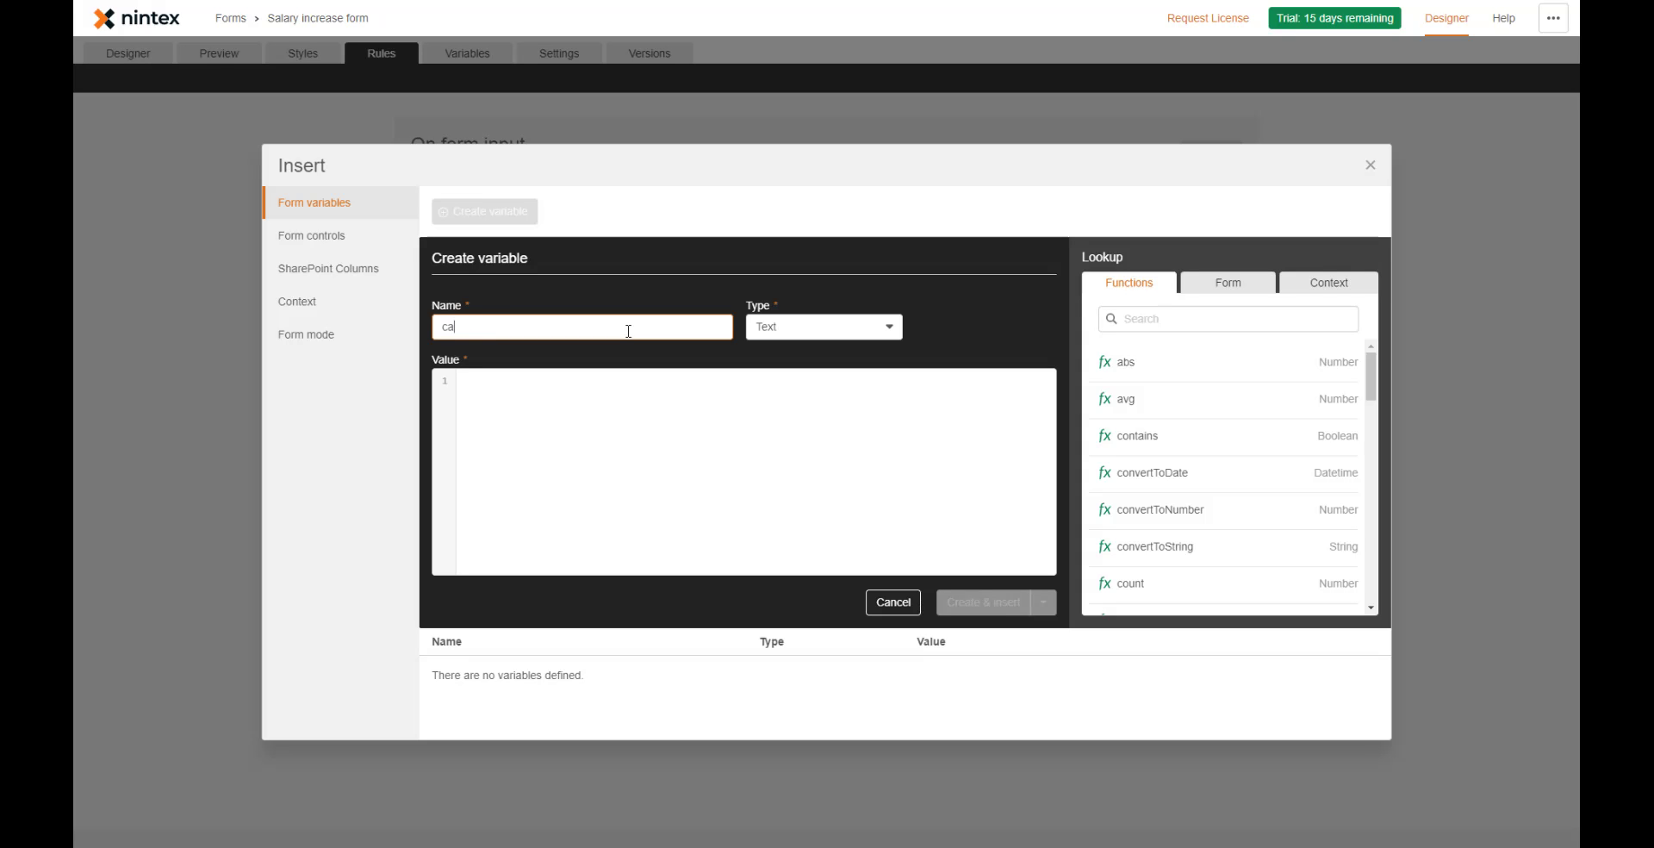
key(BackSpace)
key(BackSpace)
text(var cla)
text(culate percentag)
- Enter a variable formula that divides the form's Proposed salary by its Present salary
click(671, 412)
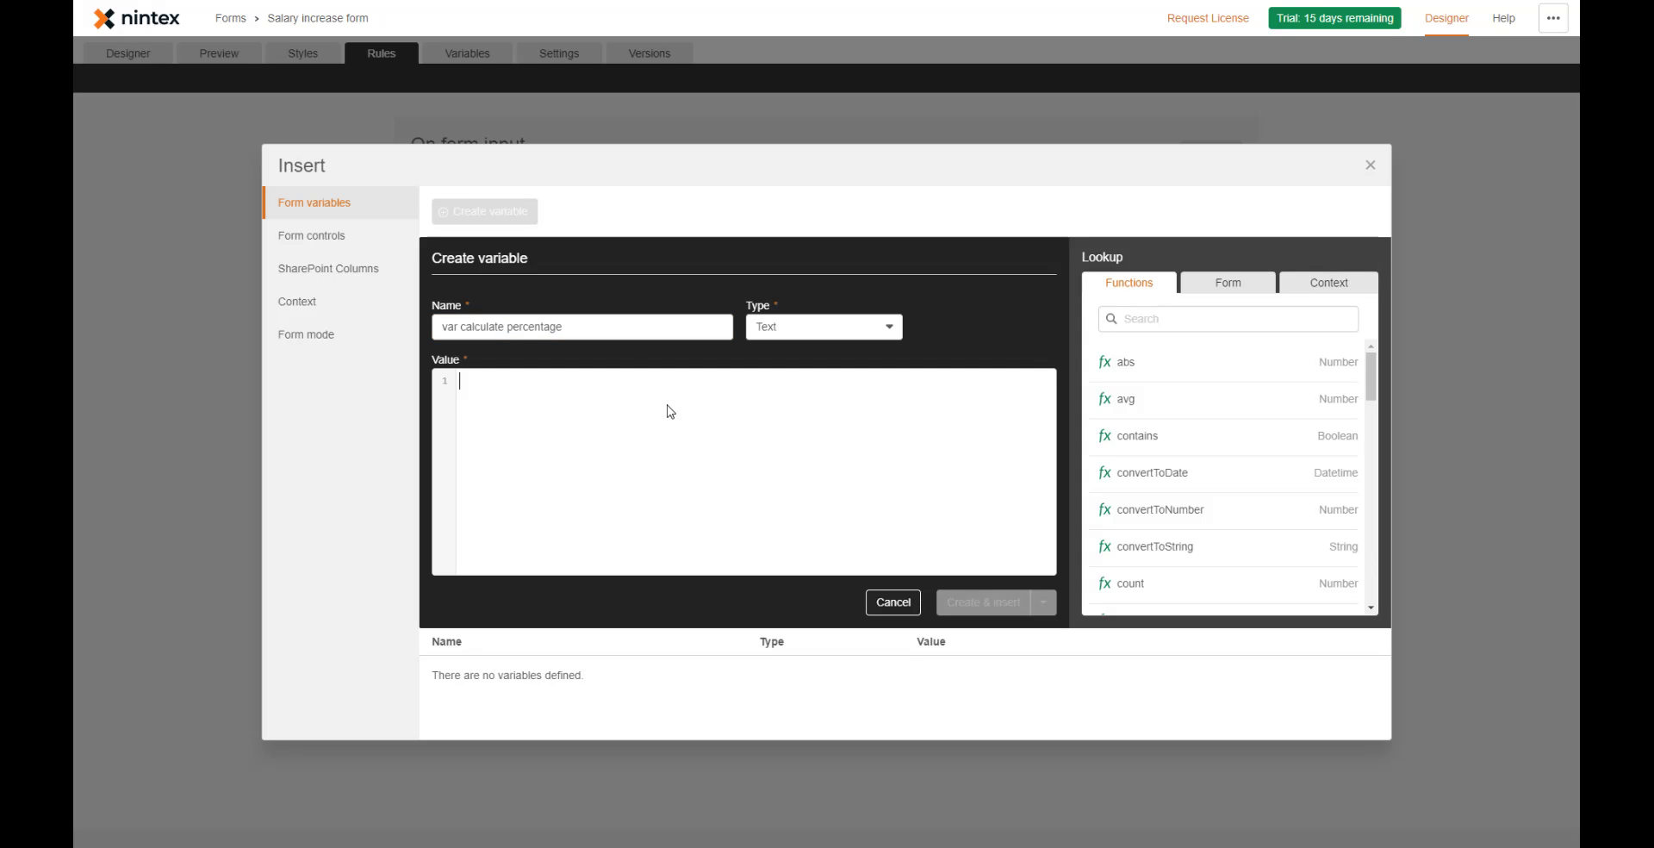
text(pr)
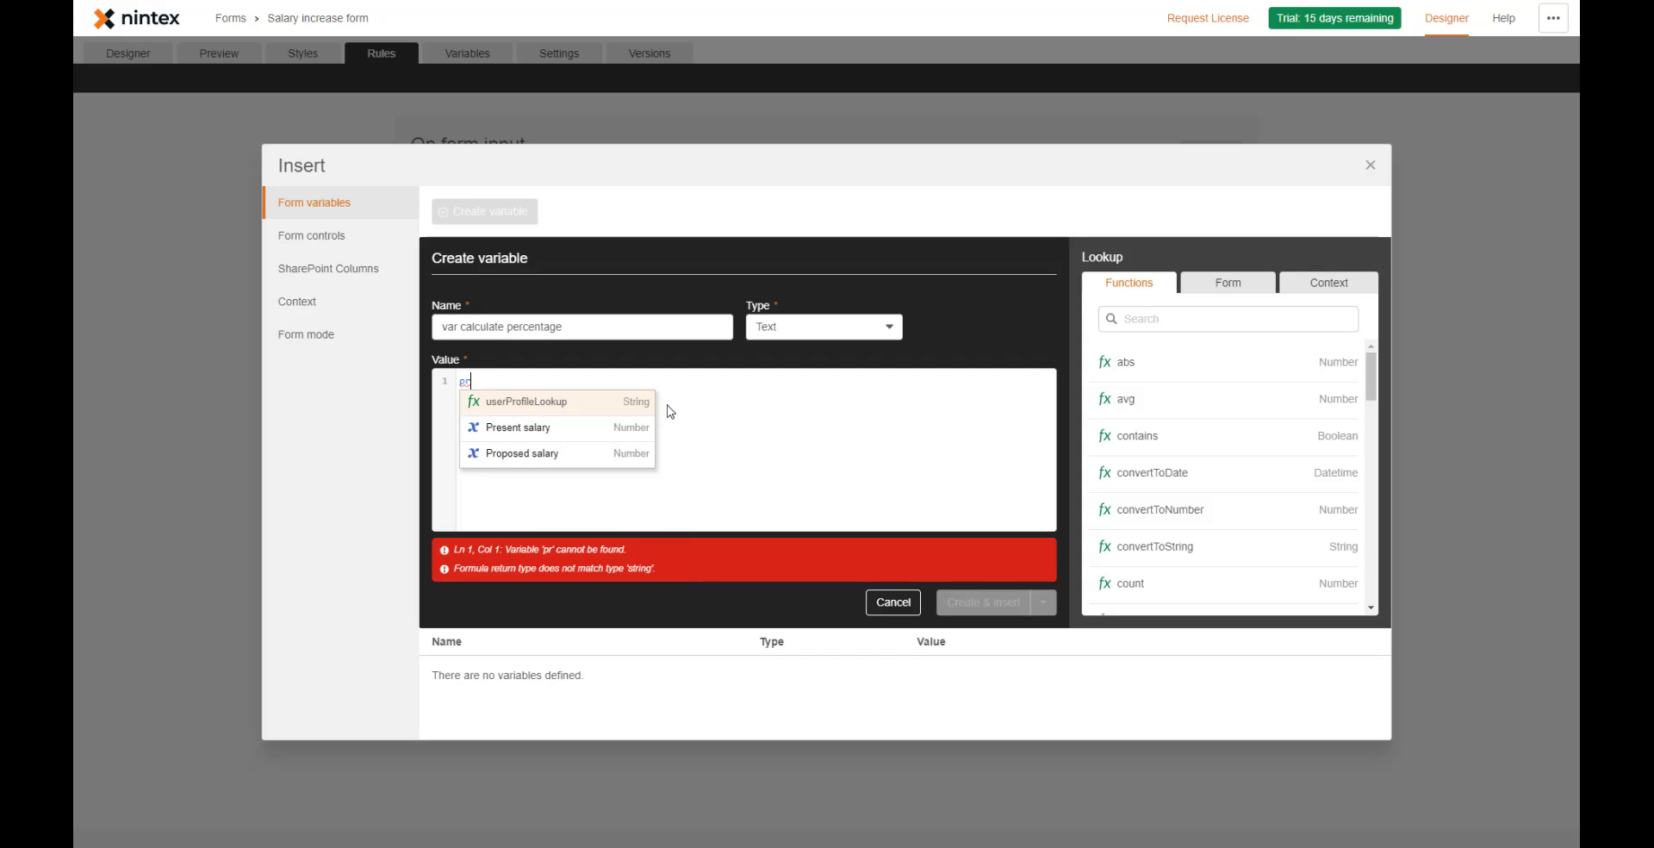
key(Down)
key(Down)
key(Return)
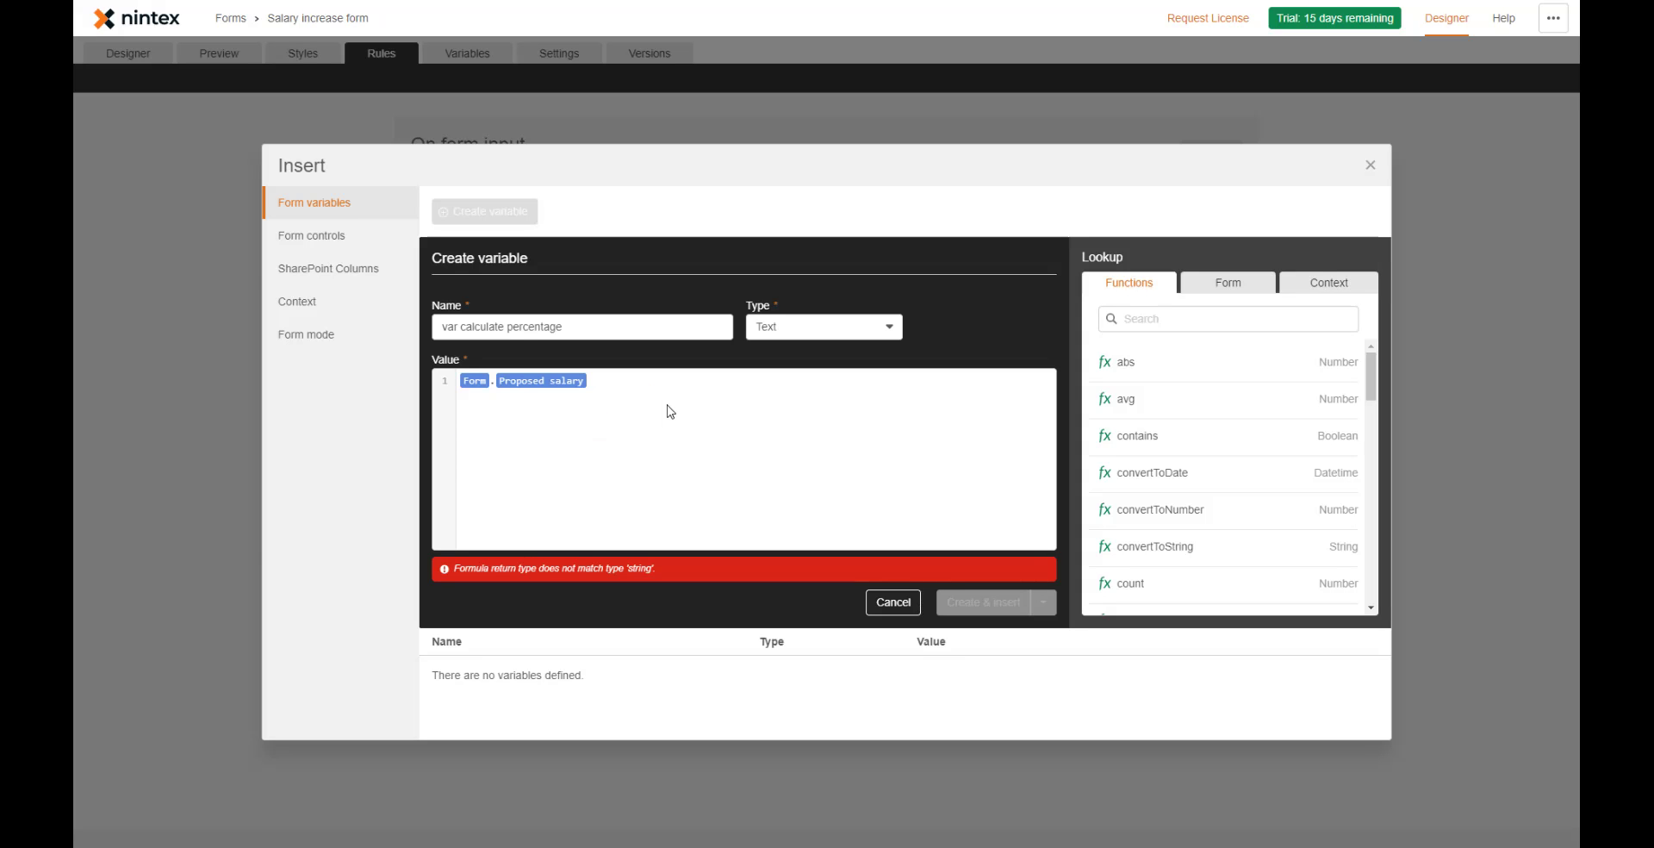
text(/)
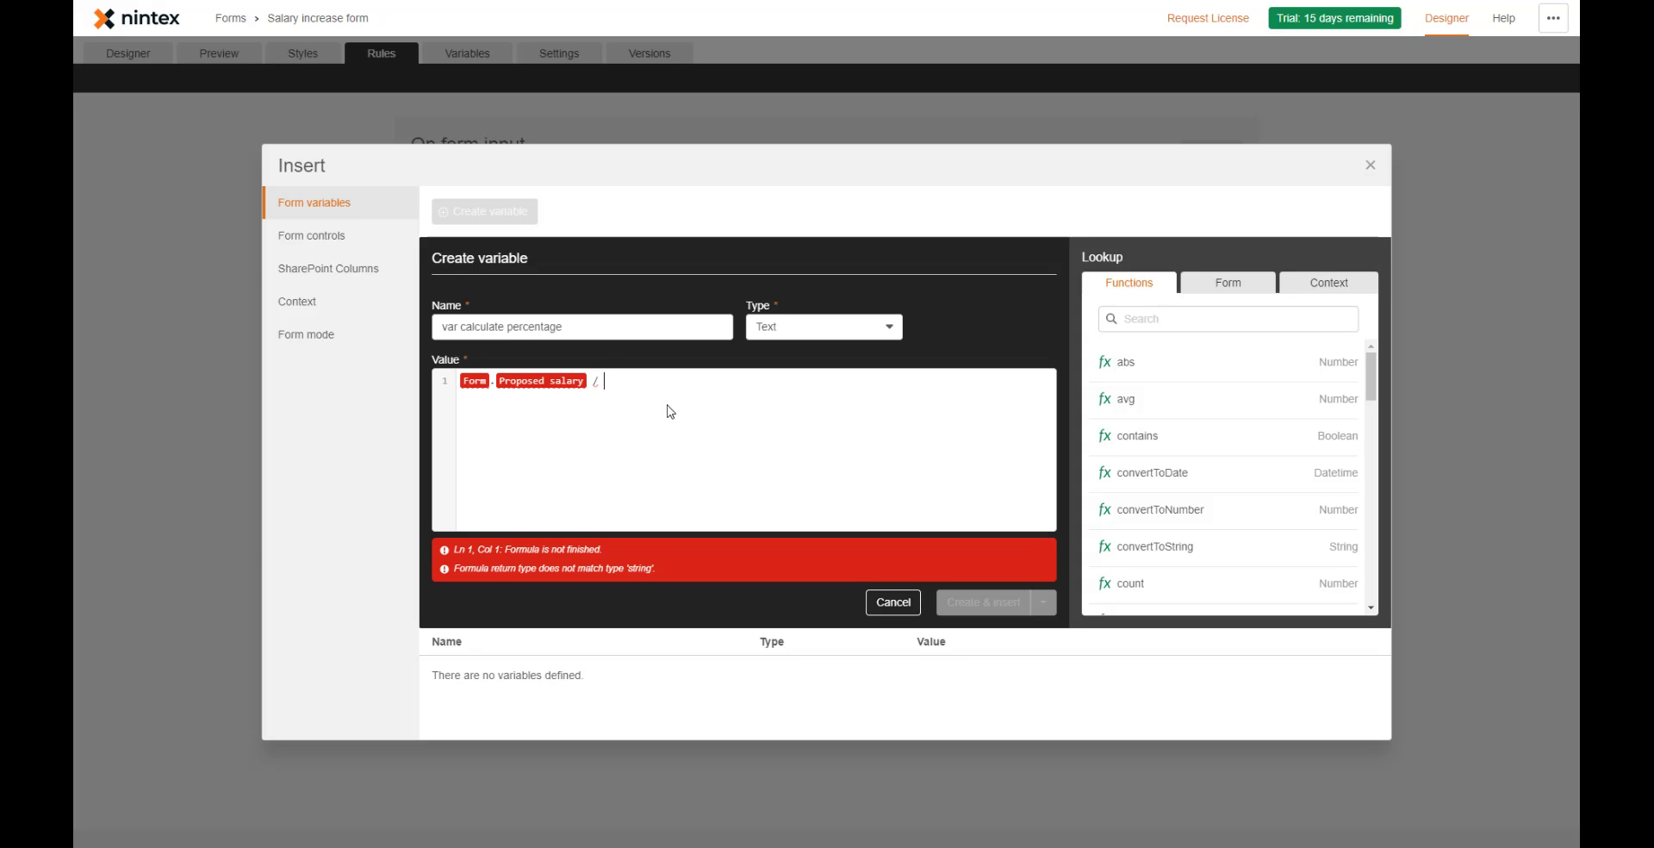
text( p)
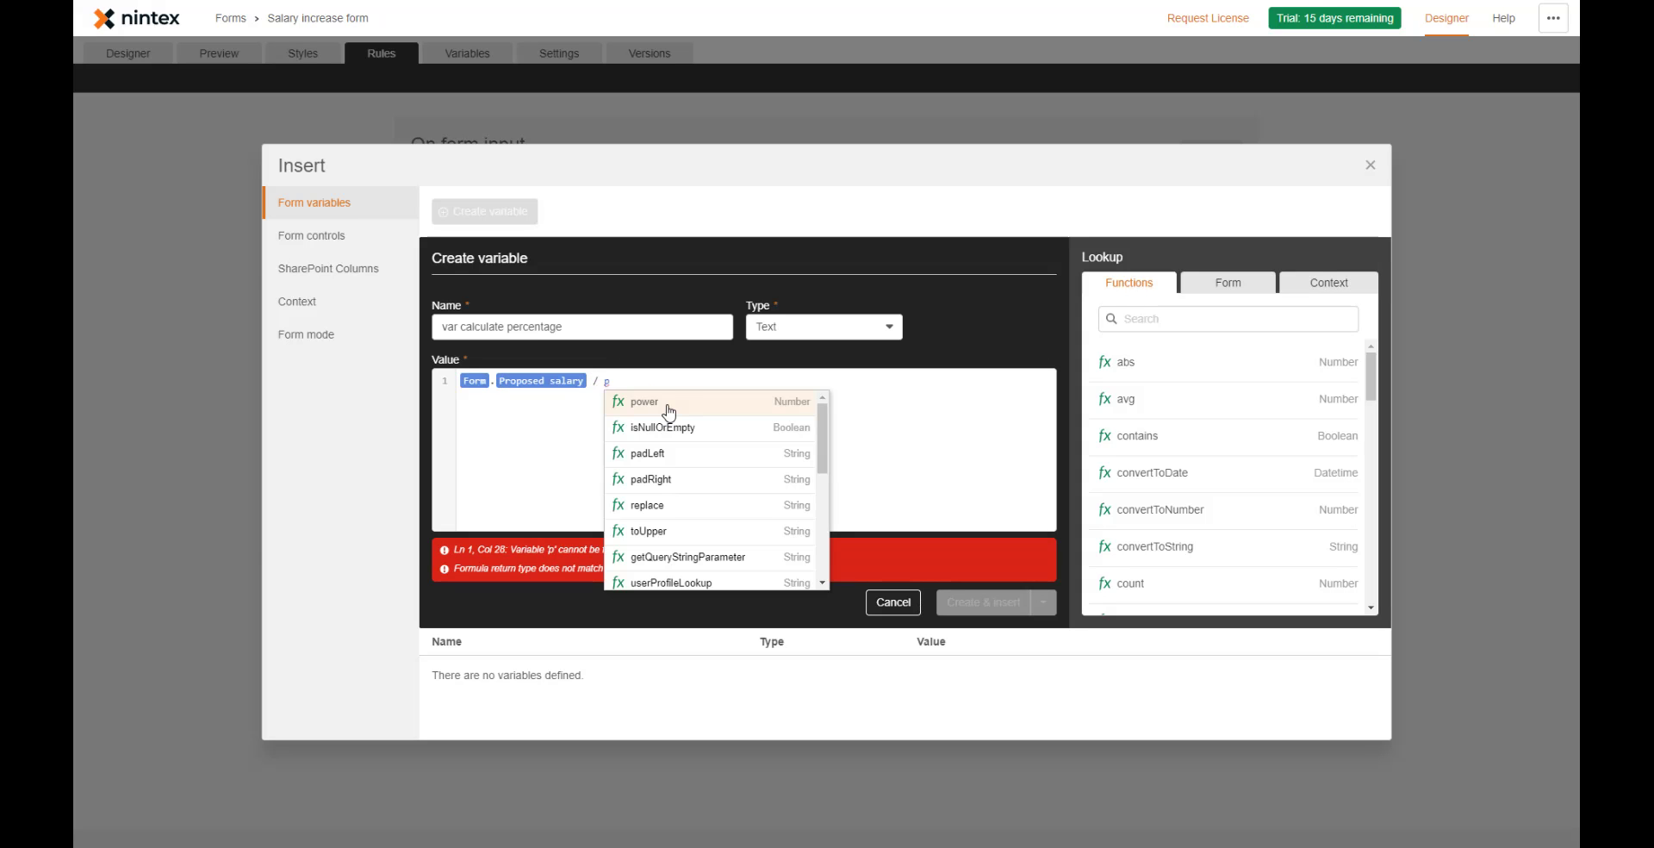
click(1227, 287)
mouse_move(1184, 412)
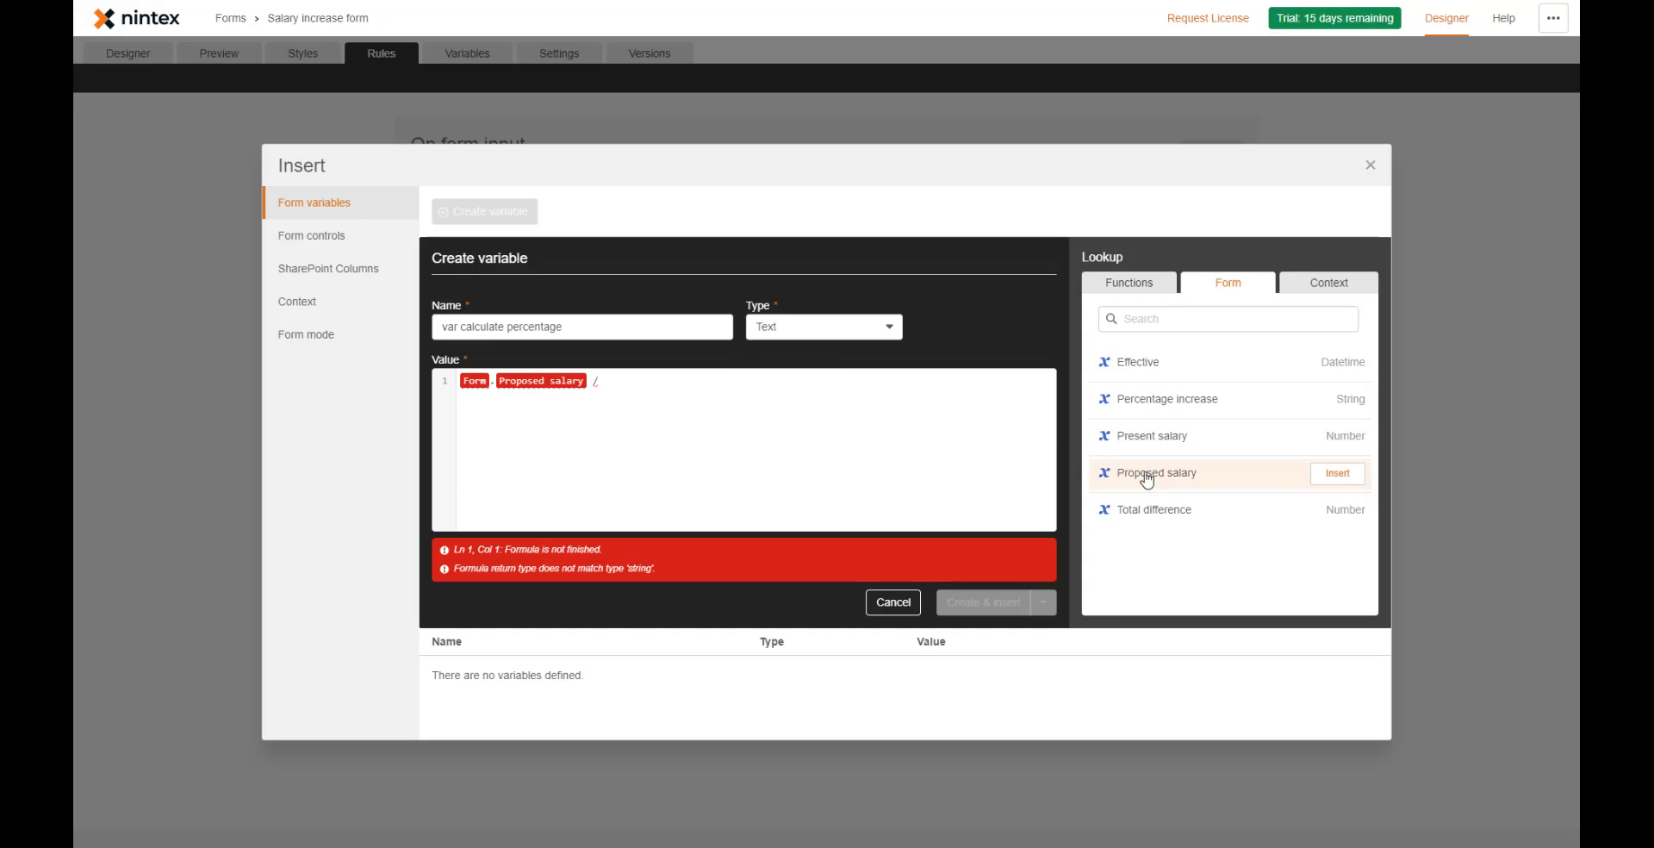
click(1340, 436)
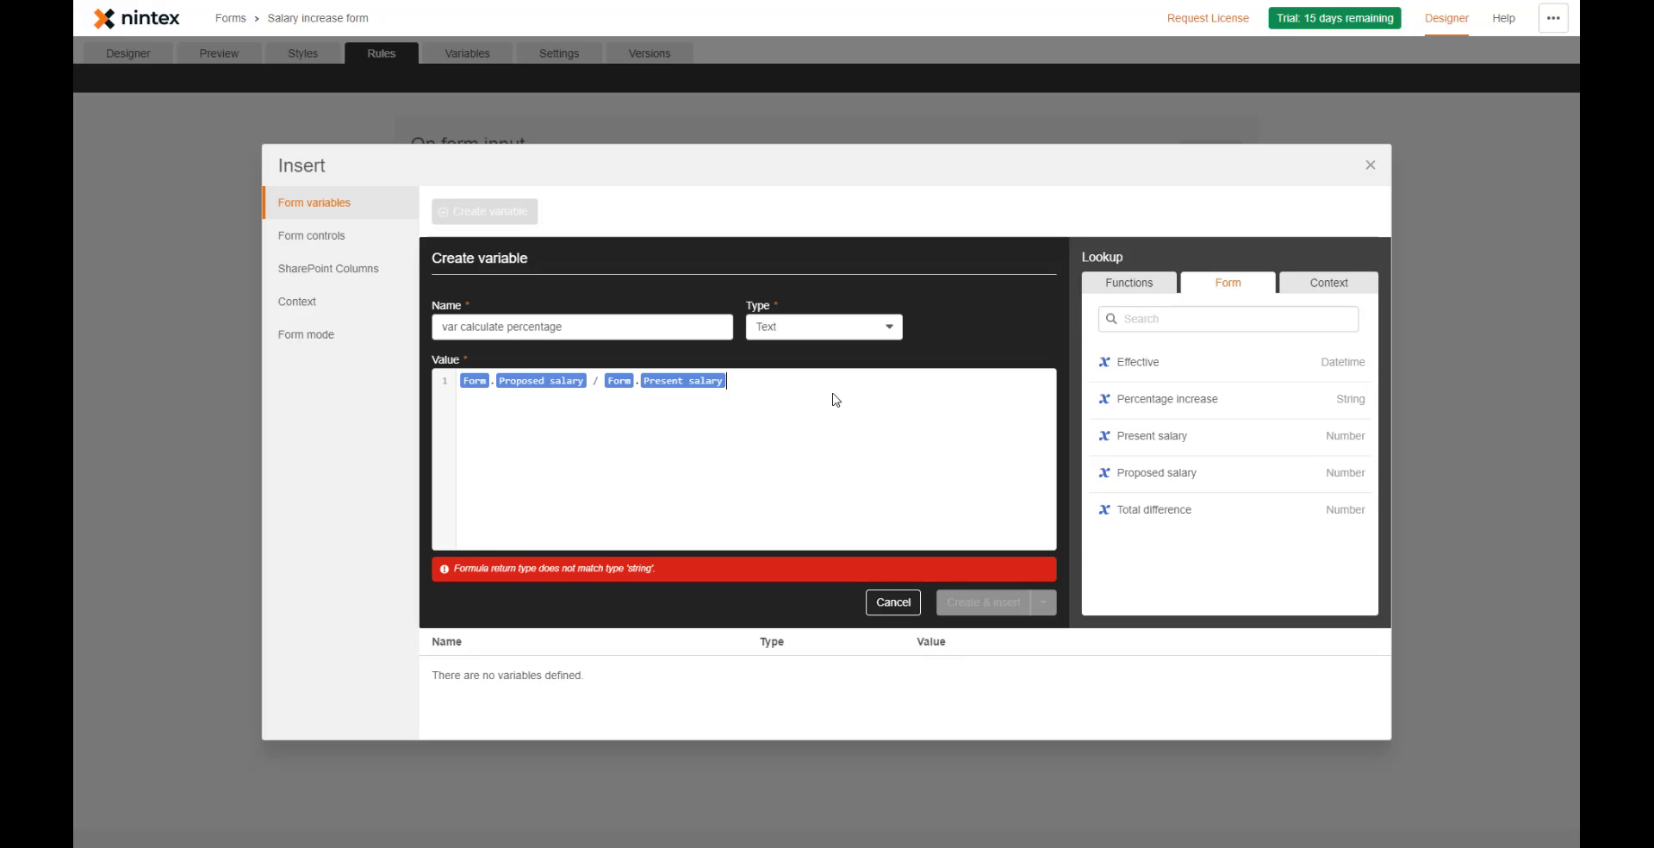
- Enclose the division in parentheses with a trailing * operator inside, and append "- 100" to the formula
key(Home)
text(()
key(End)
text(*)
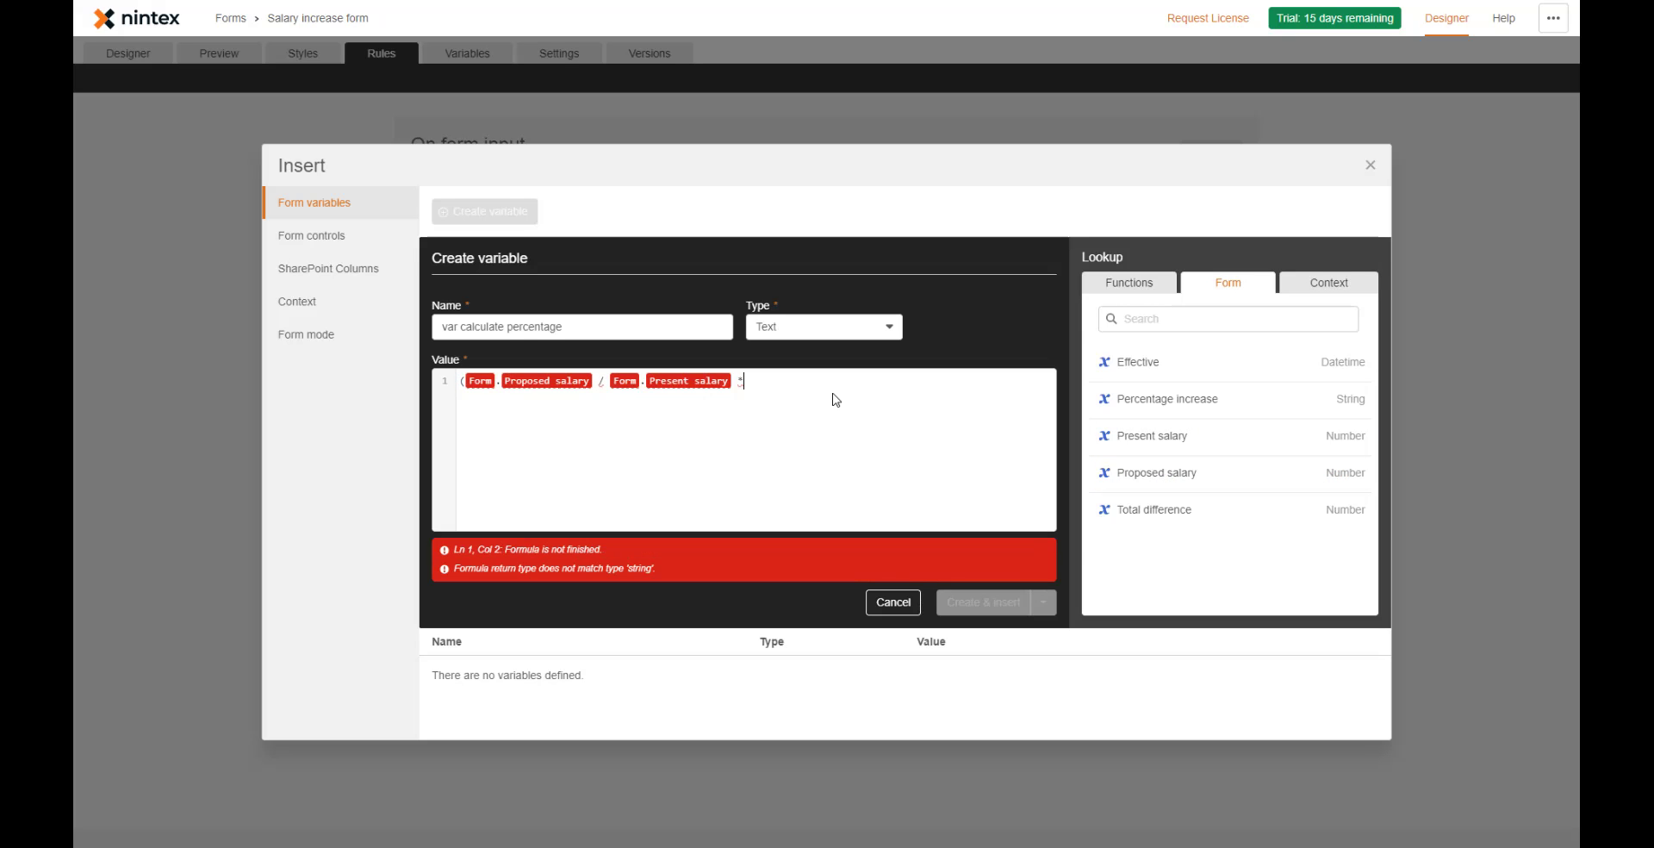
text())
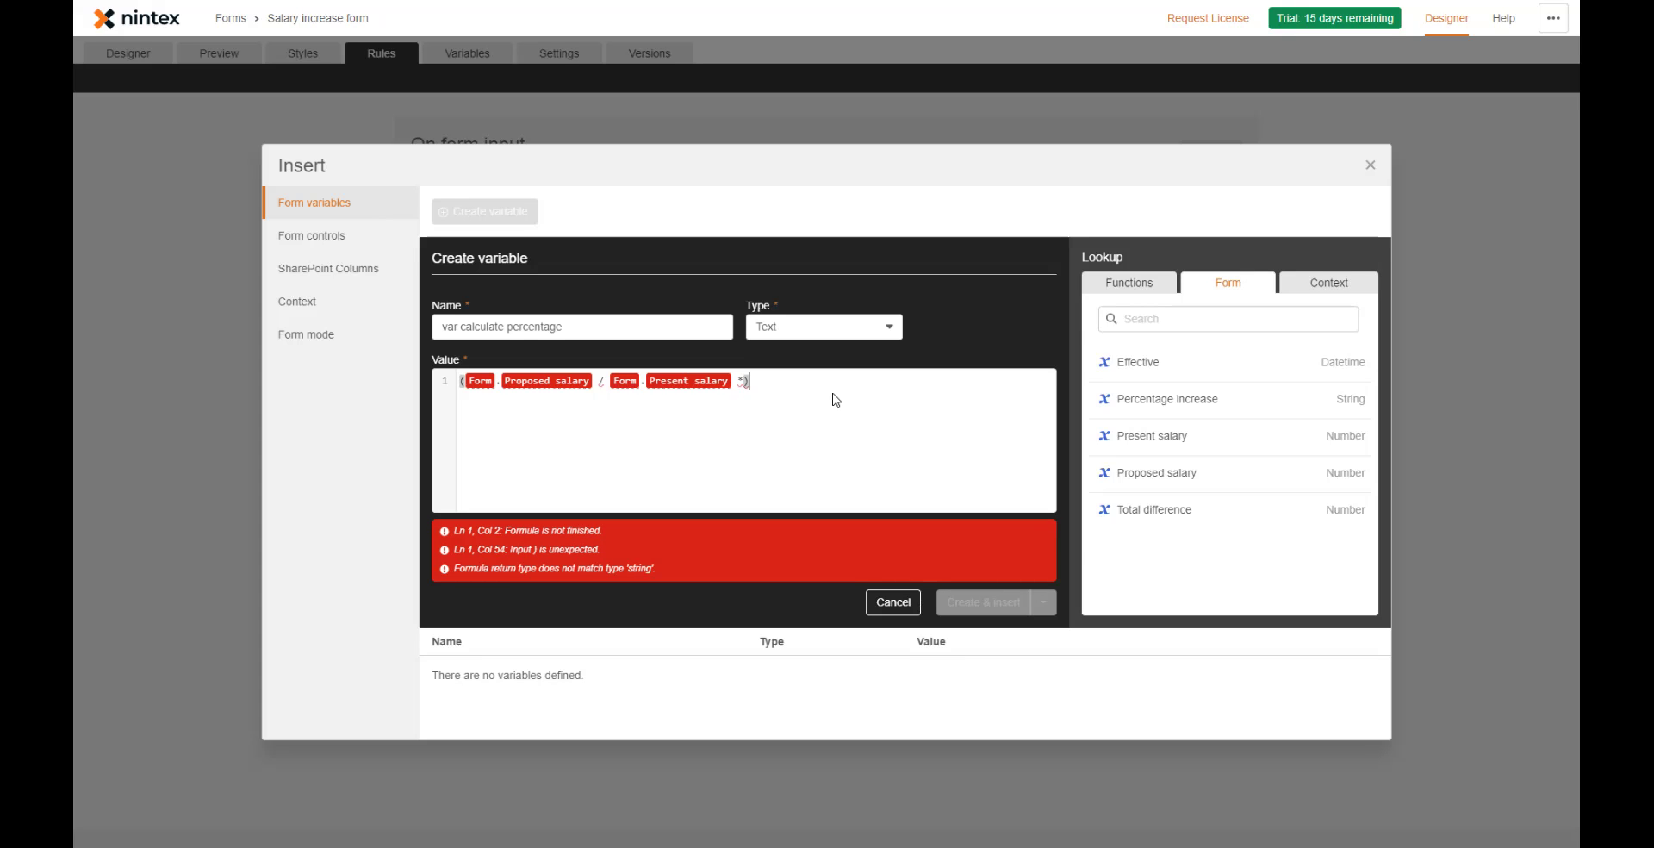
text( - 100)
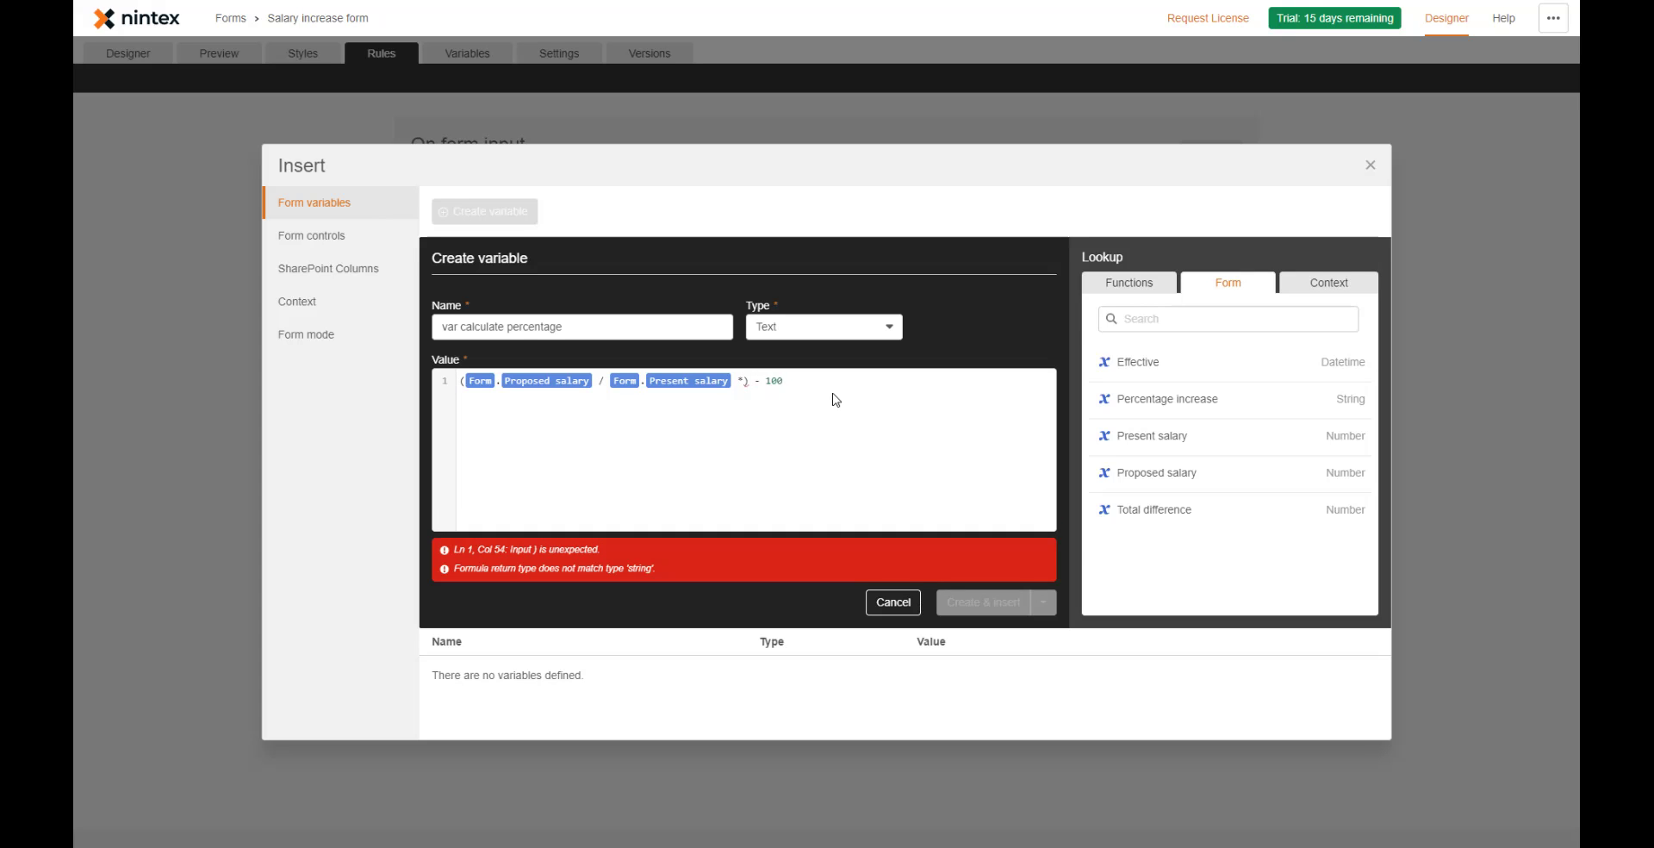
- Wrap the whole formula in the convertToString function, keeping the variable type as Text
key(Home)
click(809, 329)
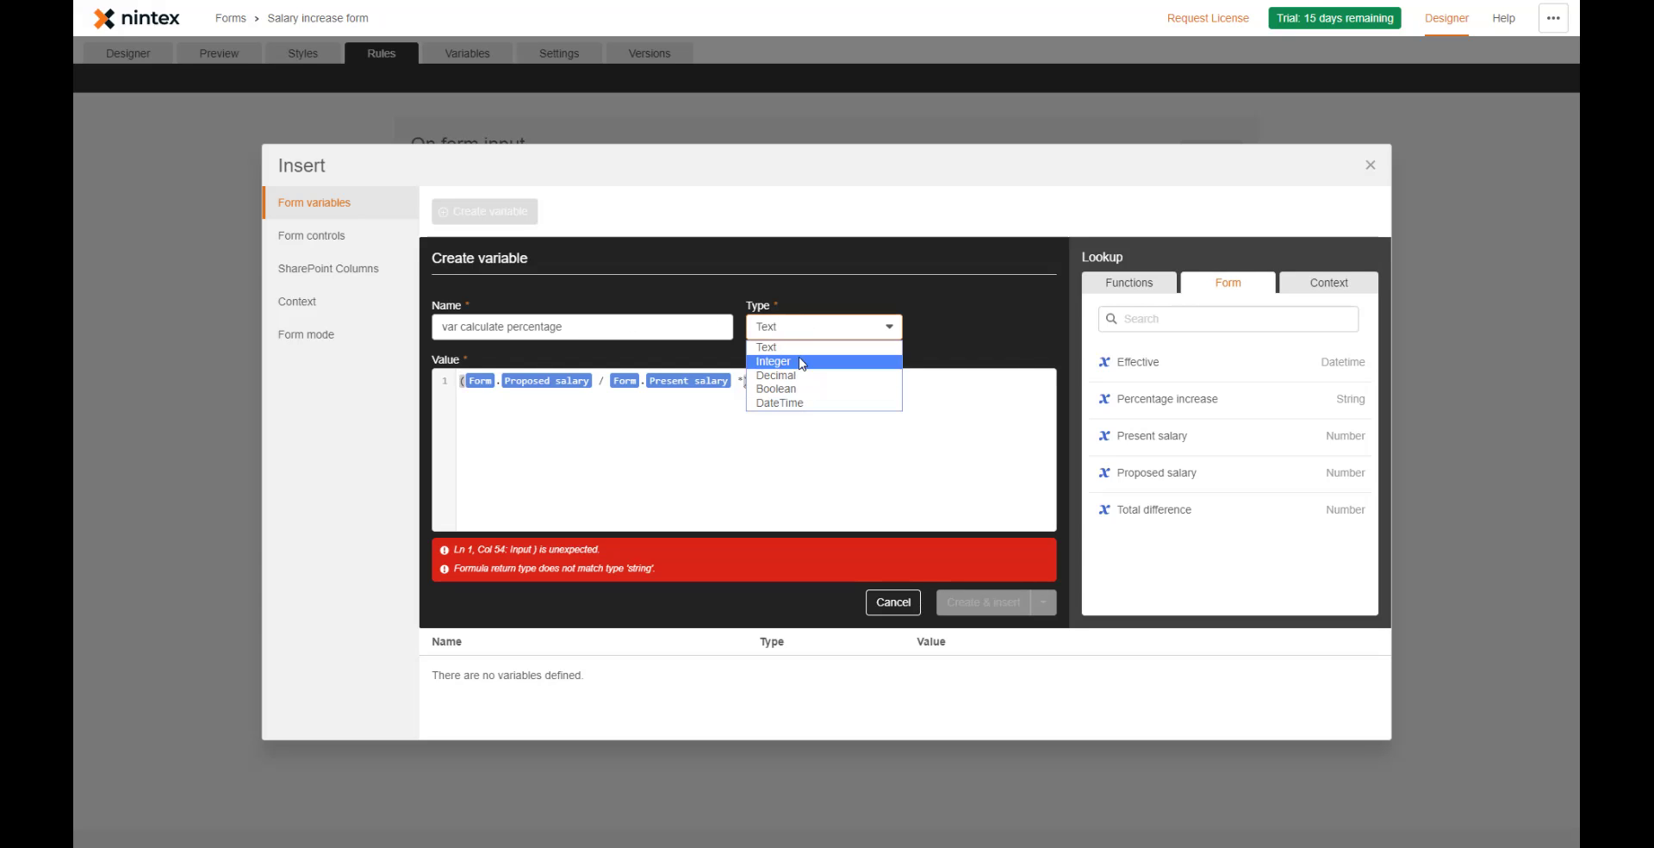
click(991, 332)
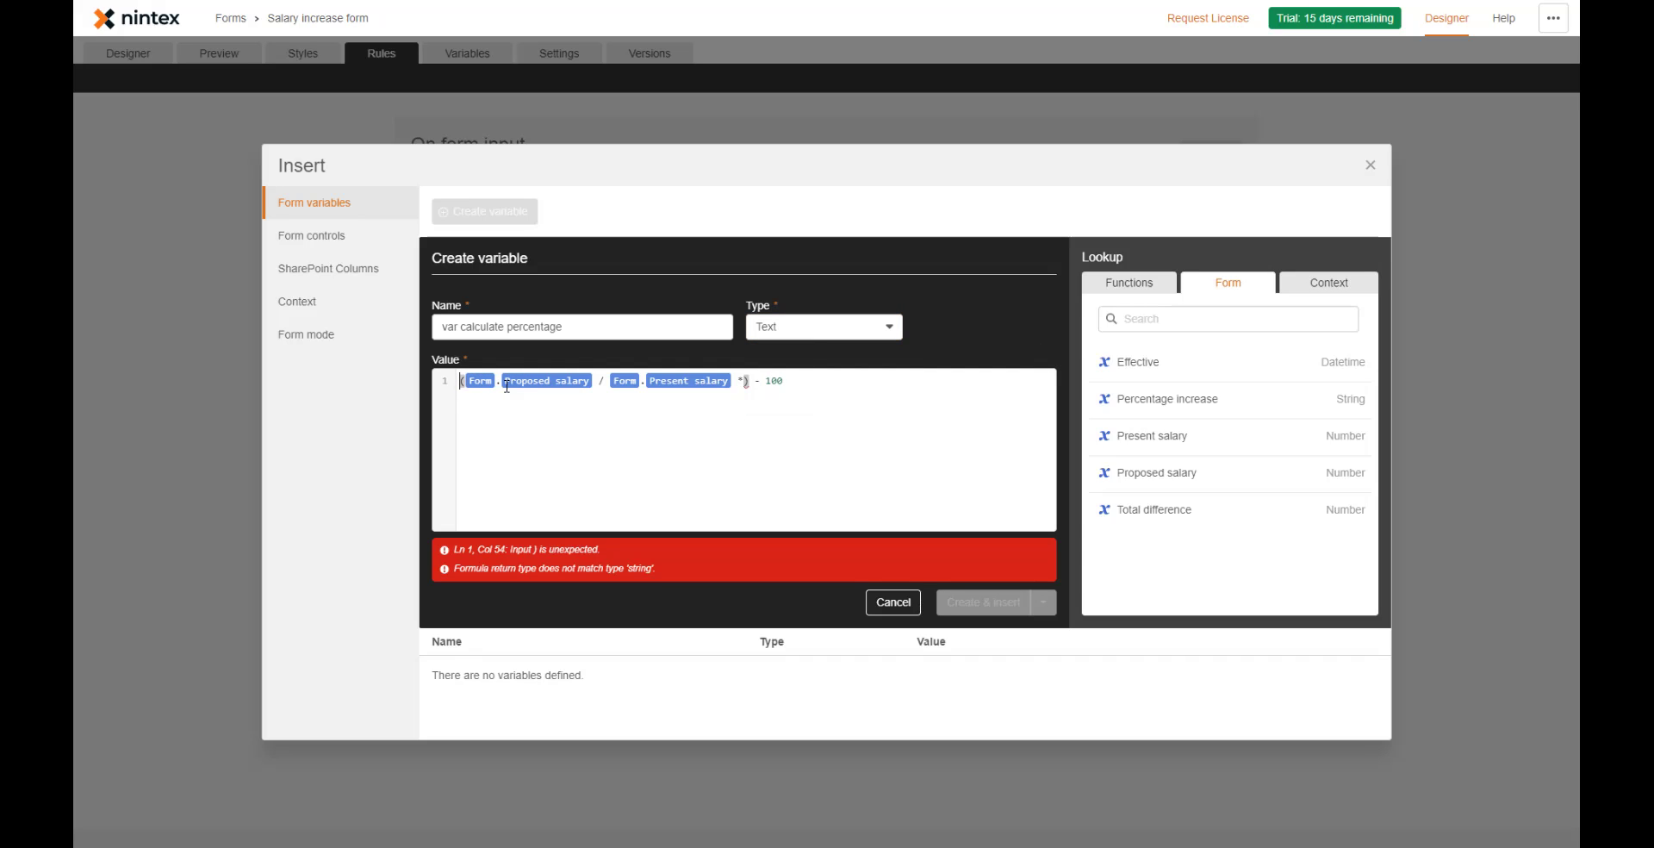
text(con)
key(Return)
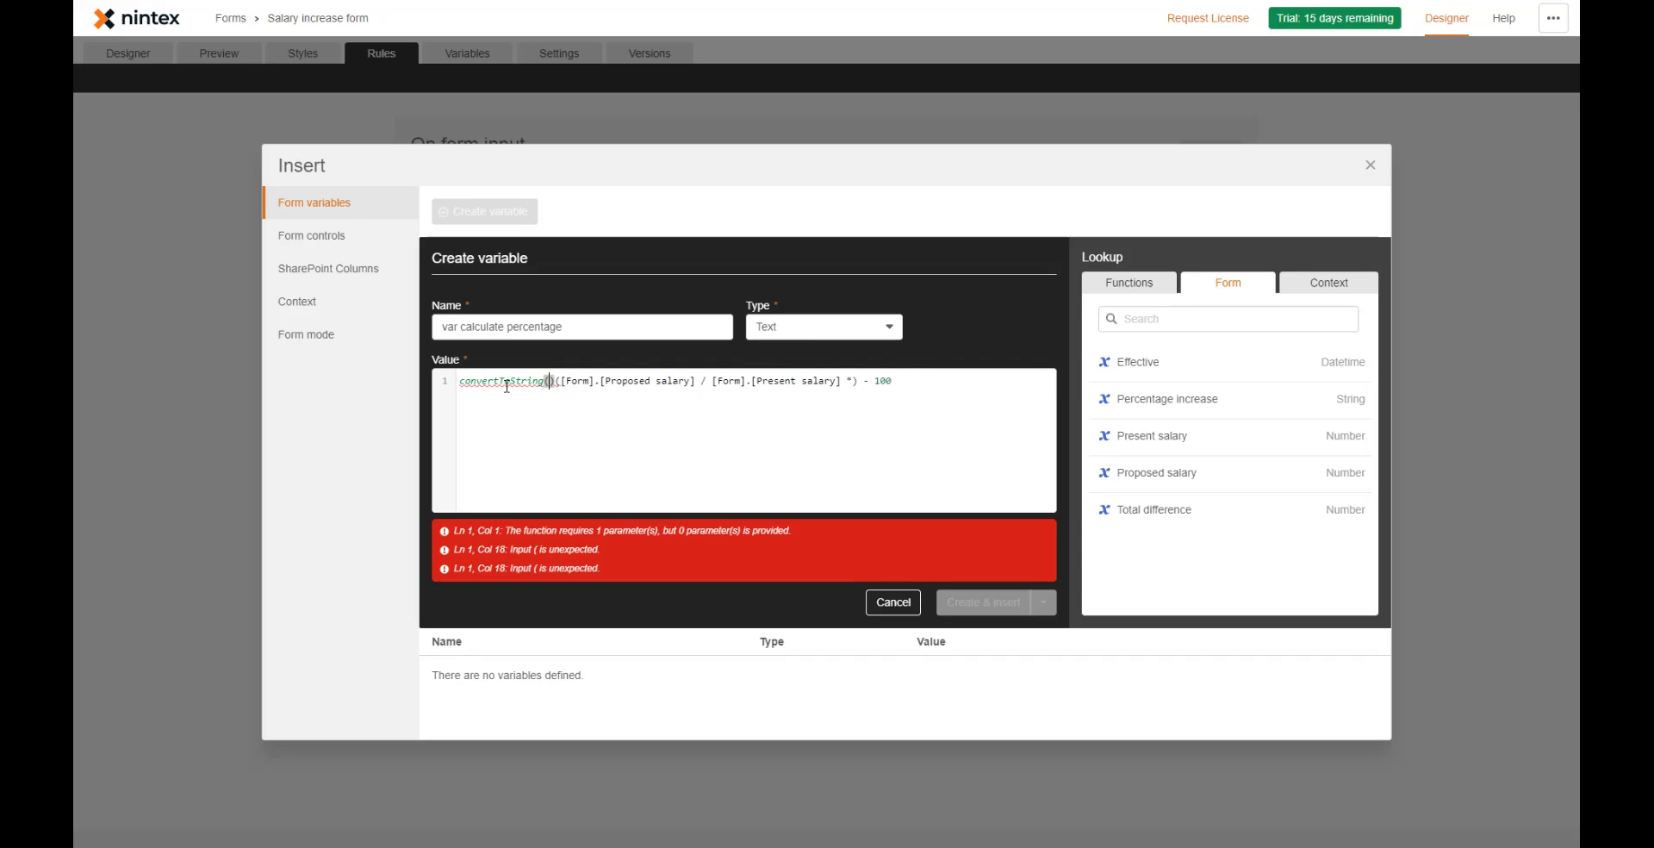
key(Delete)
text())
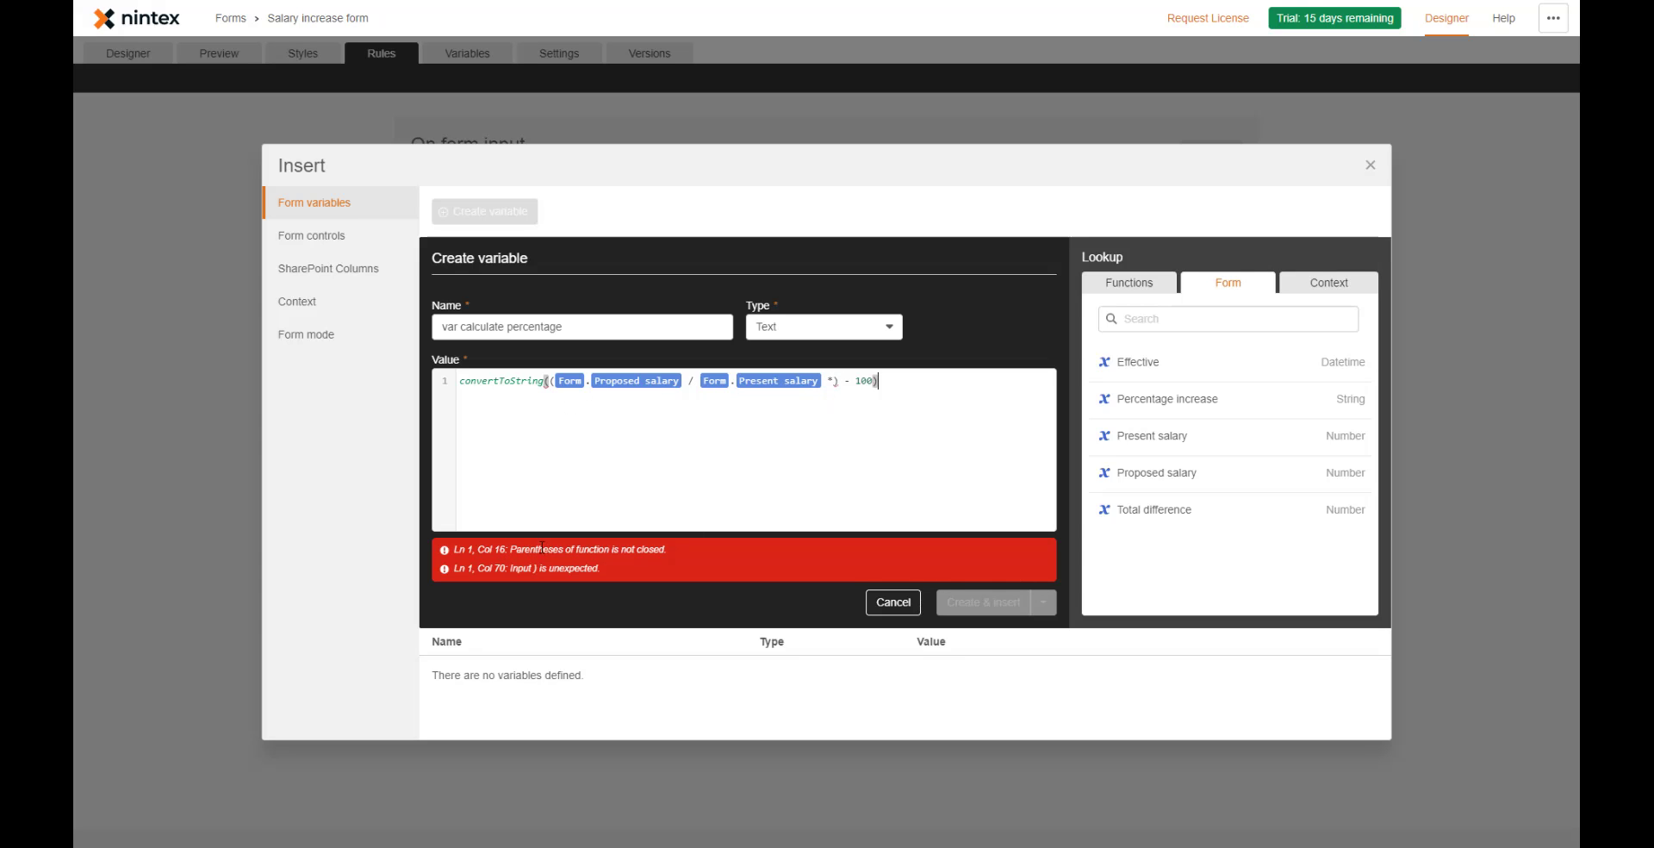
- Split the formula over four lines, with convertToString, its opening parenthesis, the calculation and its closing parenthesis on separate lines
click(840, 381)
click(889, 382)
click(552, 380)
key(Return)
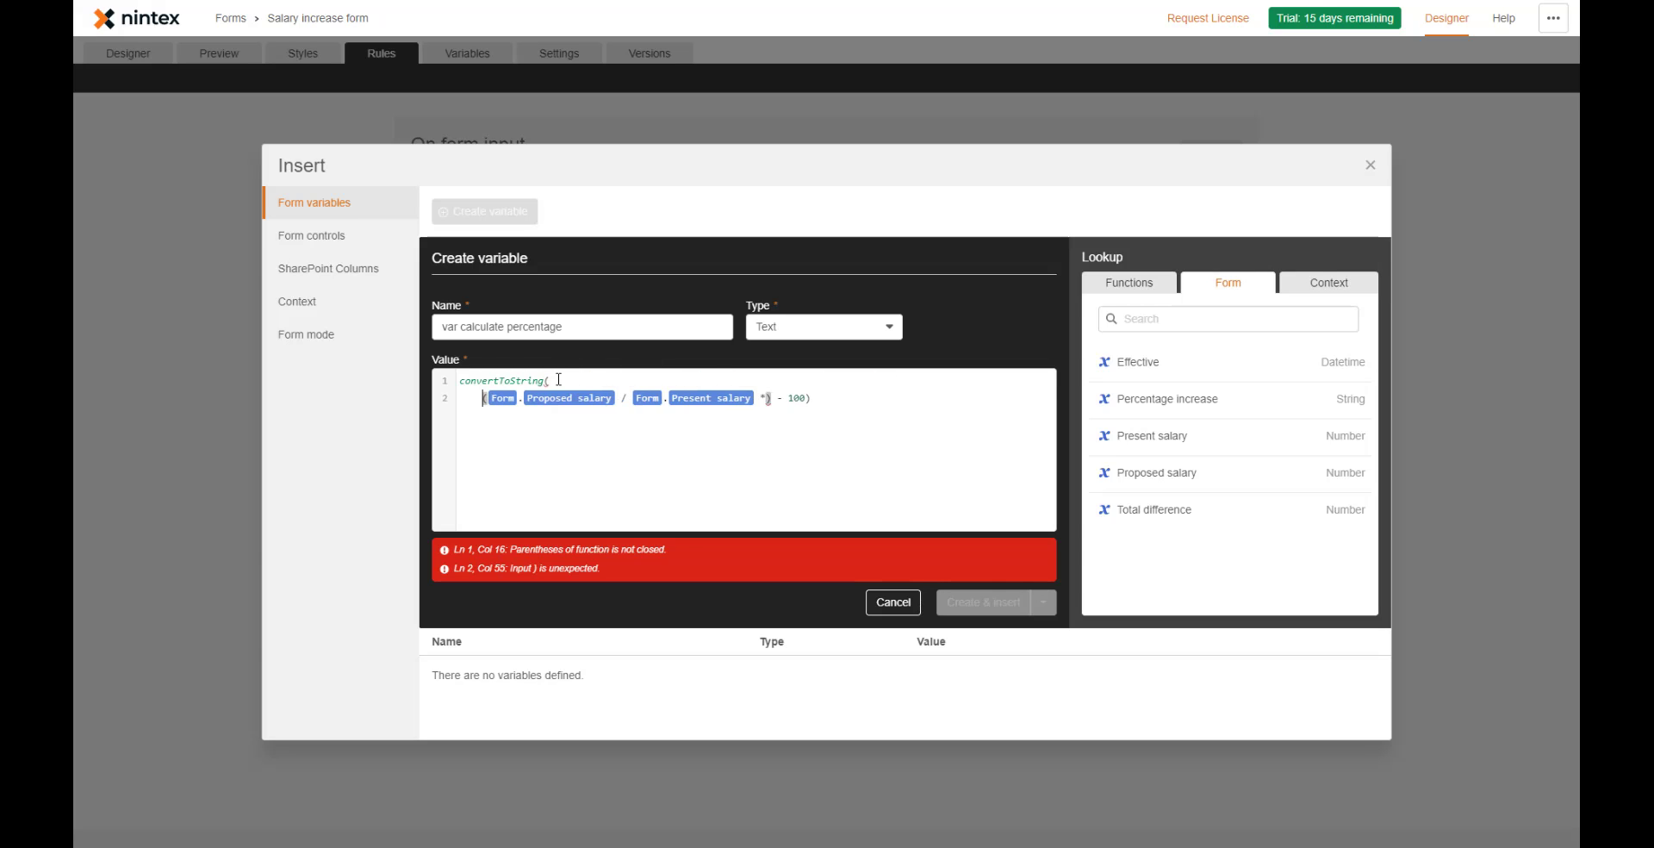
click(805, 398)
key(Return)
key(Tab)
key(Return)
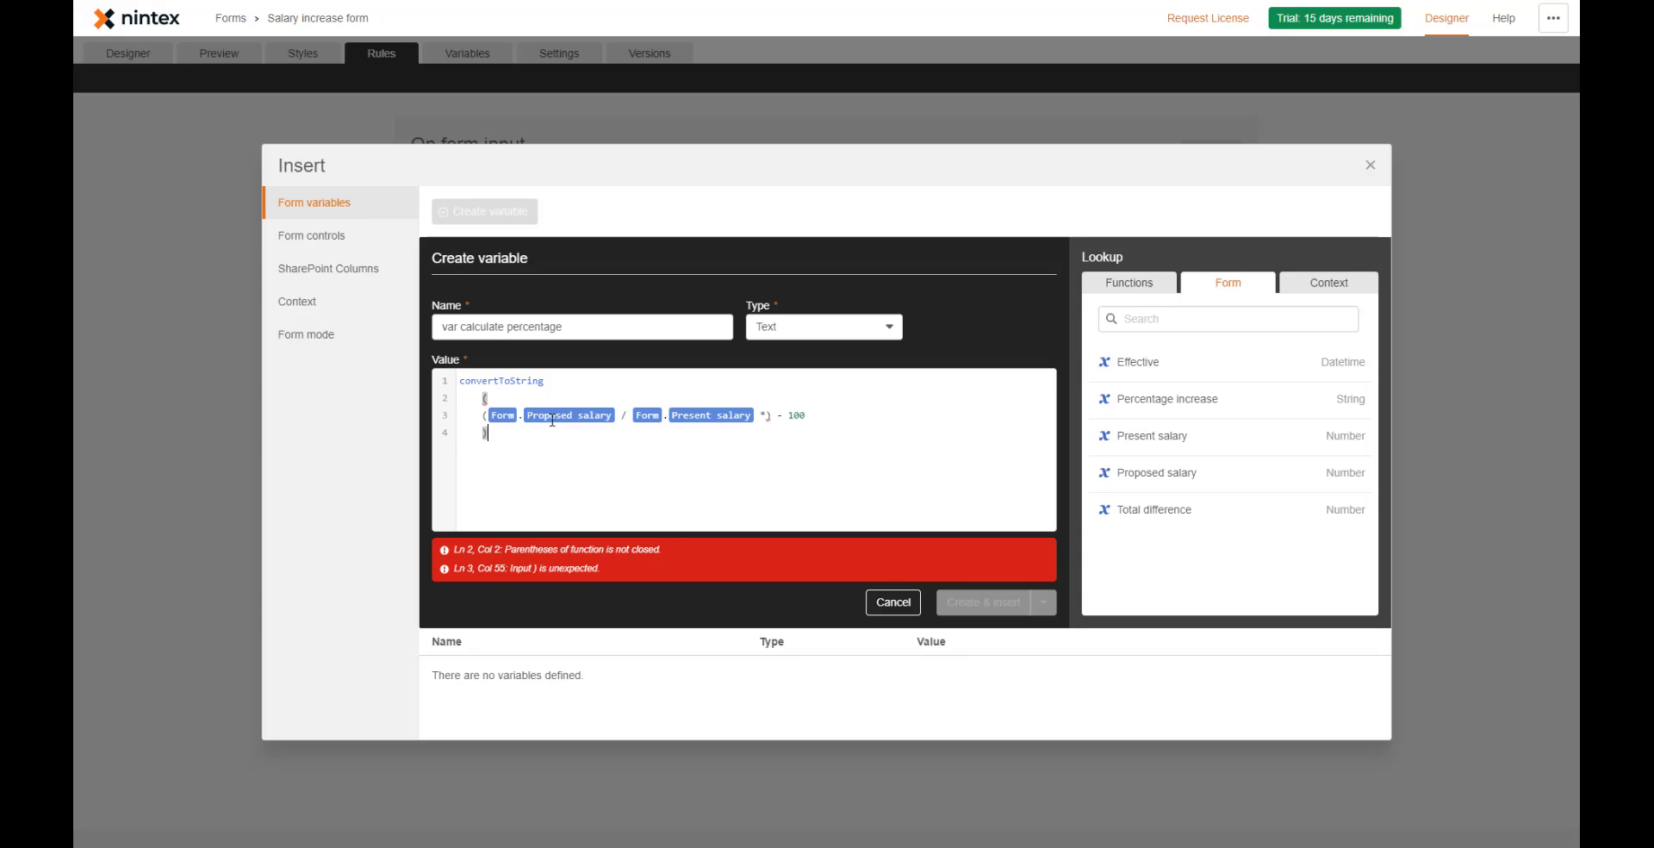
- Complete the multiplication inside the inner parentheses with 100 so the bracketed part ends in "* 100)"
click(837, 416)
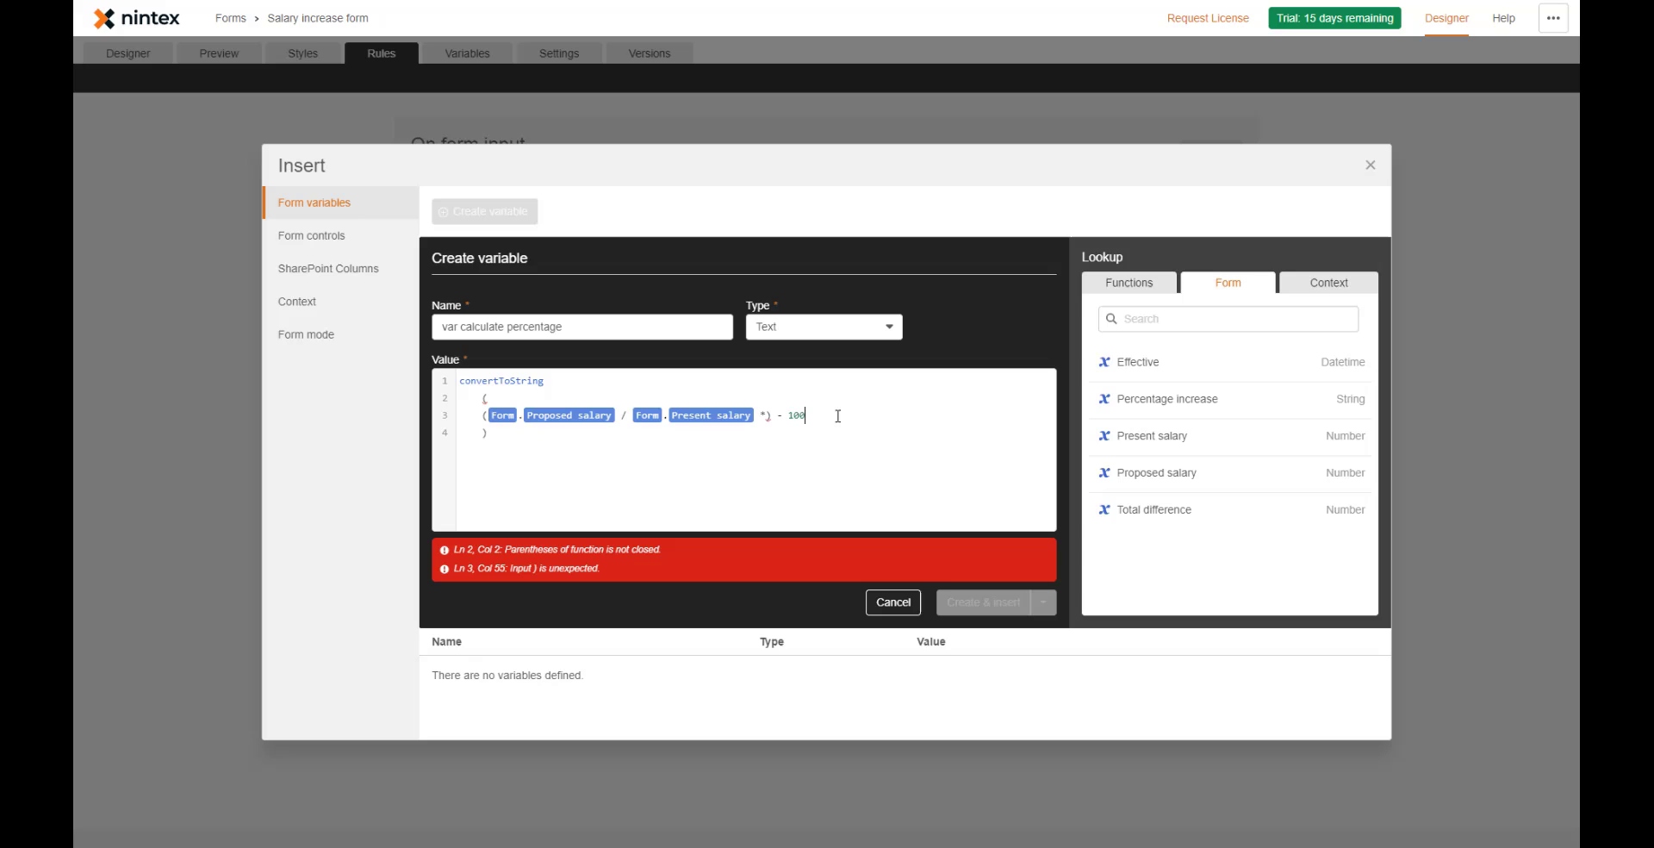
click(771, 414)
text(100))
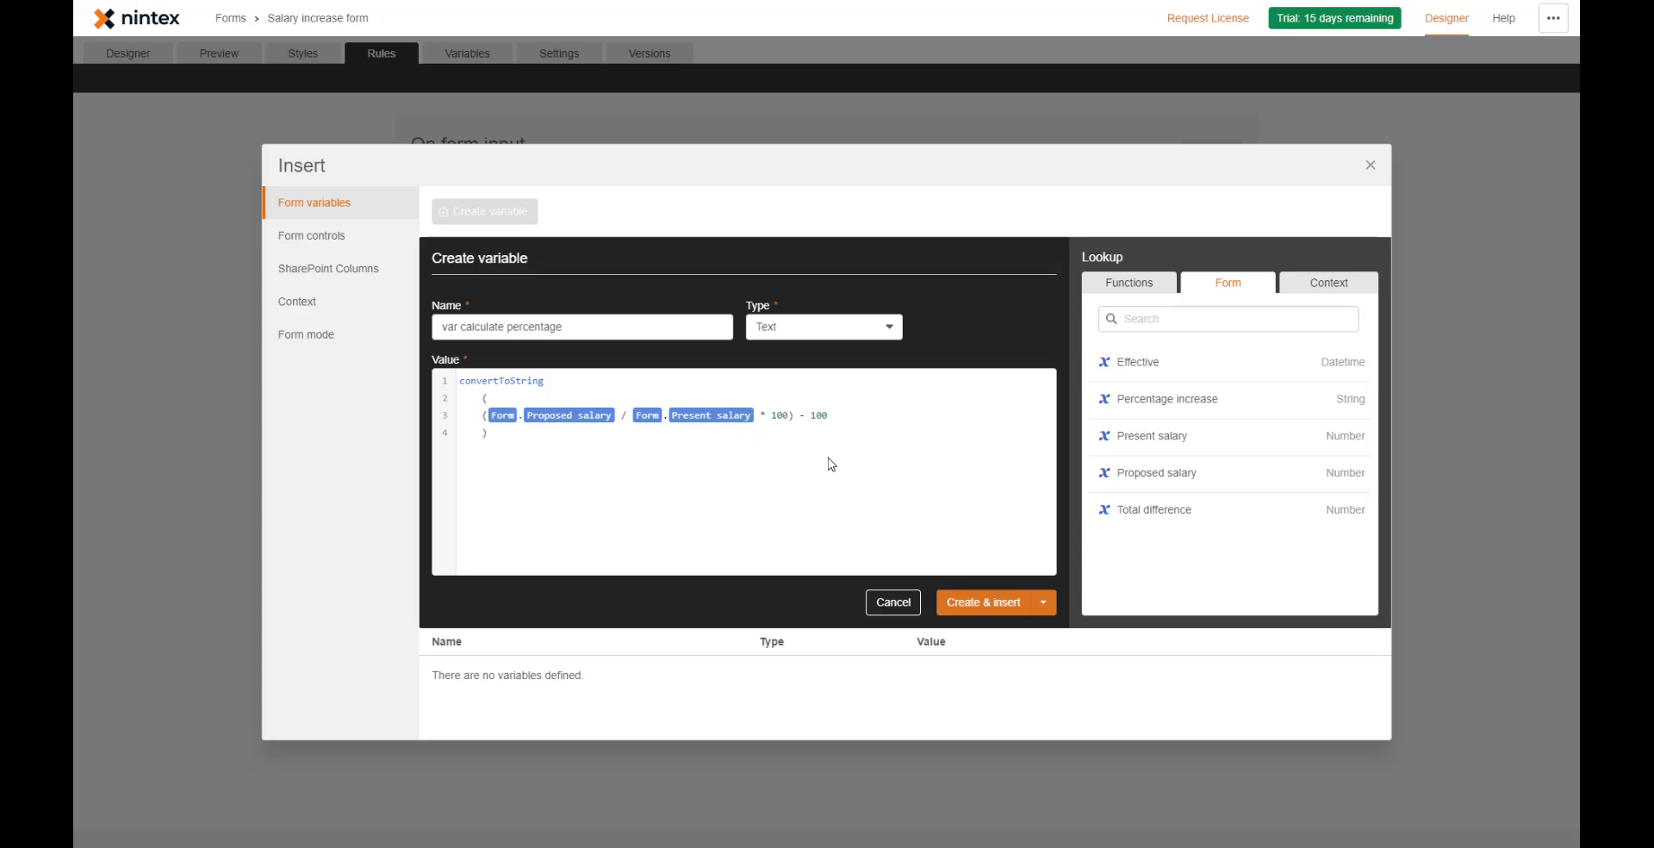
- Append + "%" after the formula's closing parenthesis, then create the variable and insert it as the Percentage increase value
click(807, 431)
text(+")
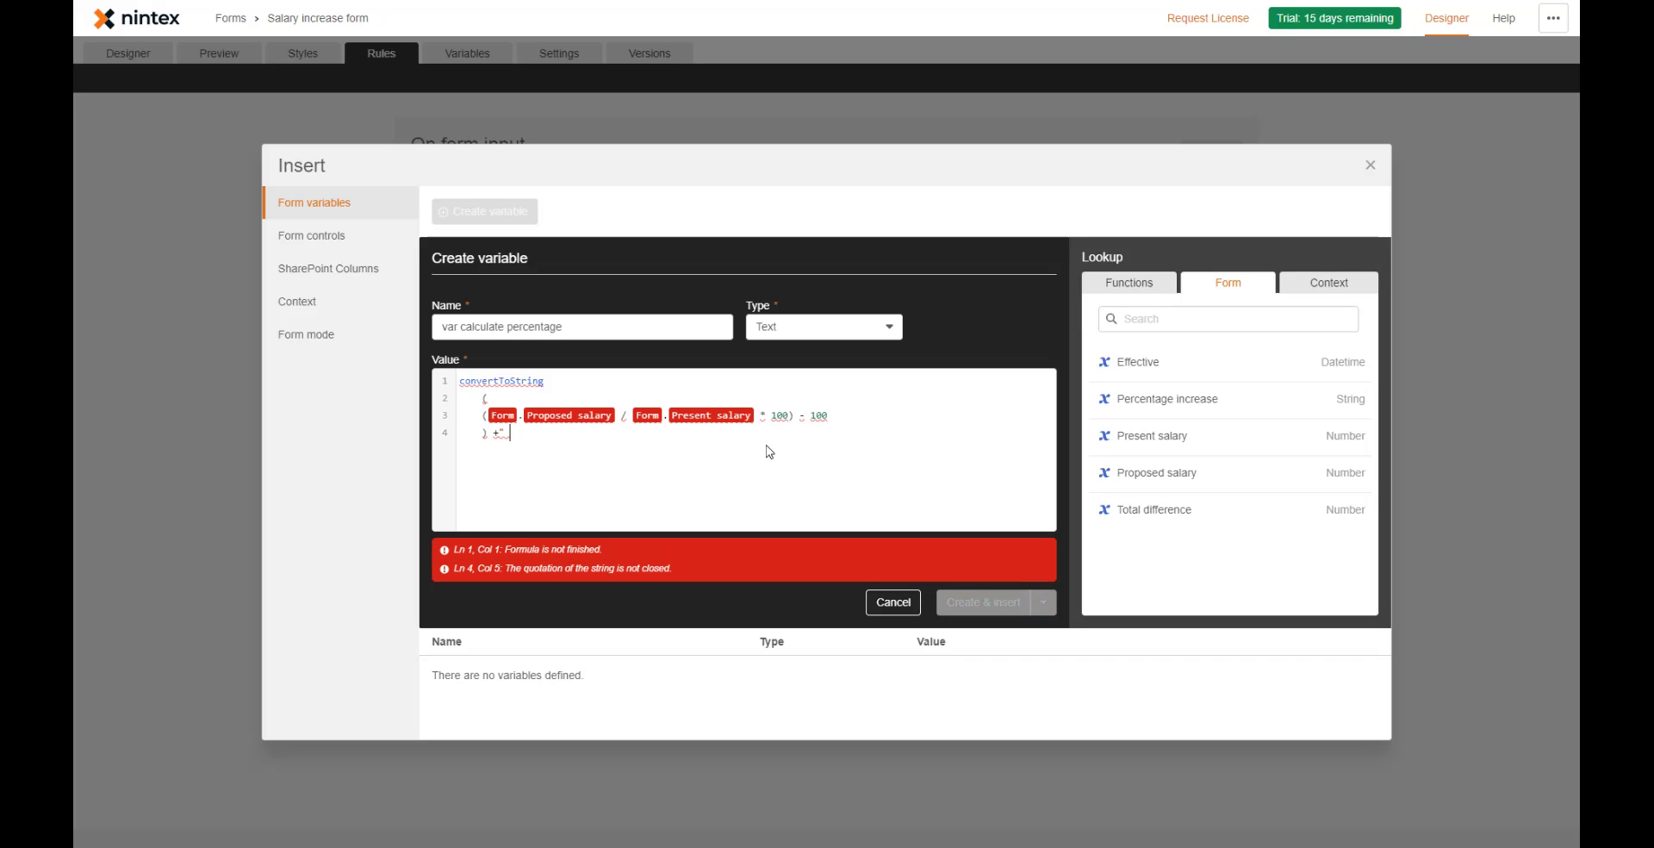
key(BackSpace)
text("%")
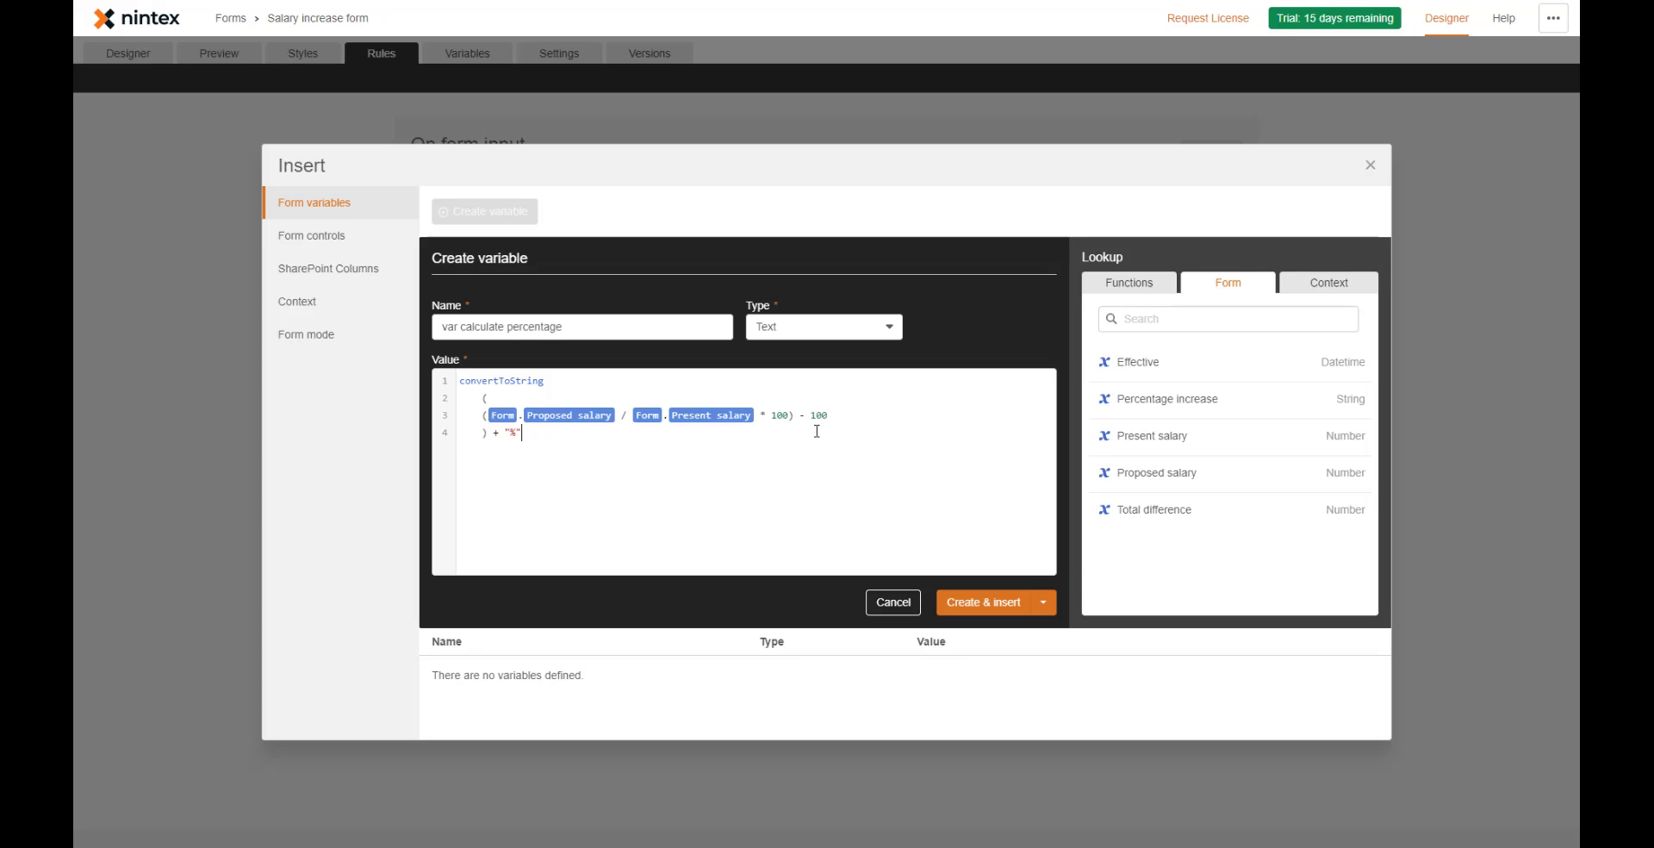
click(986, 604)
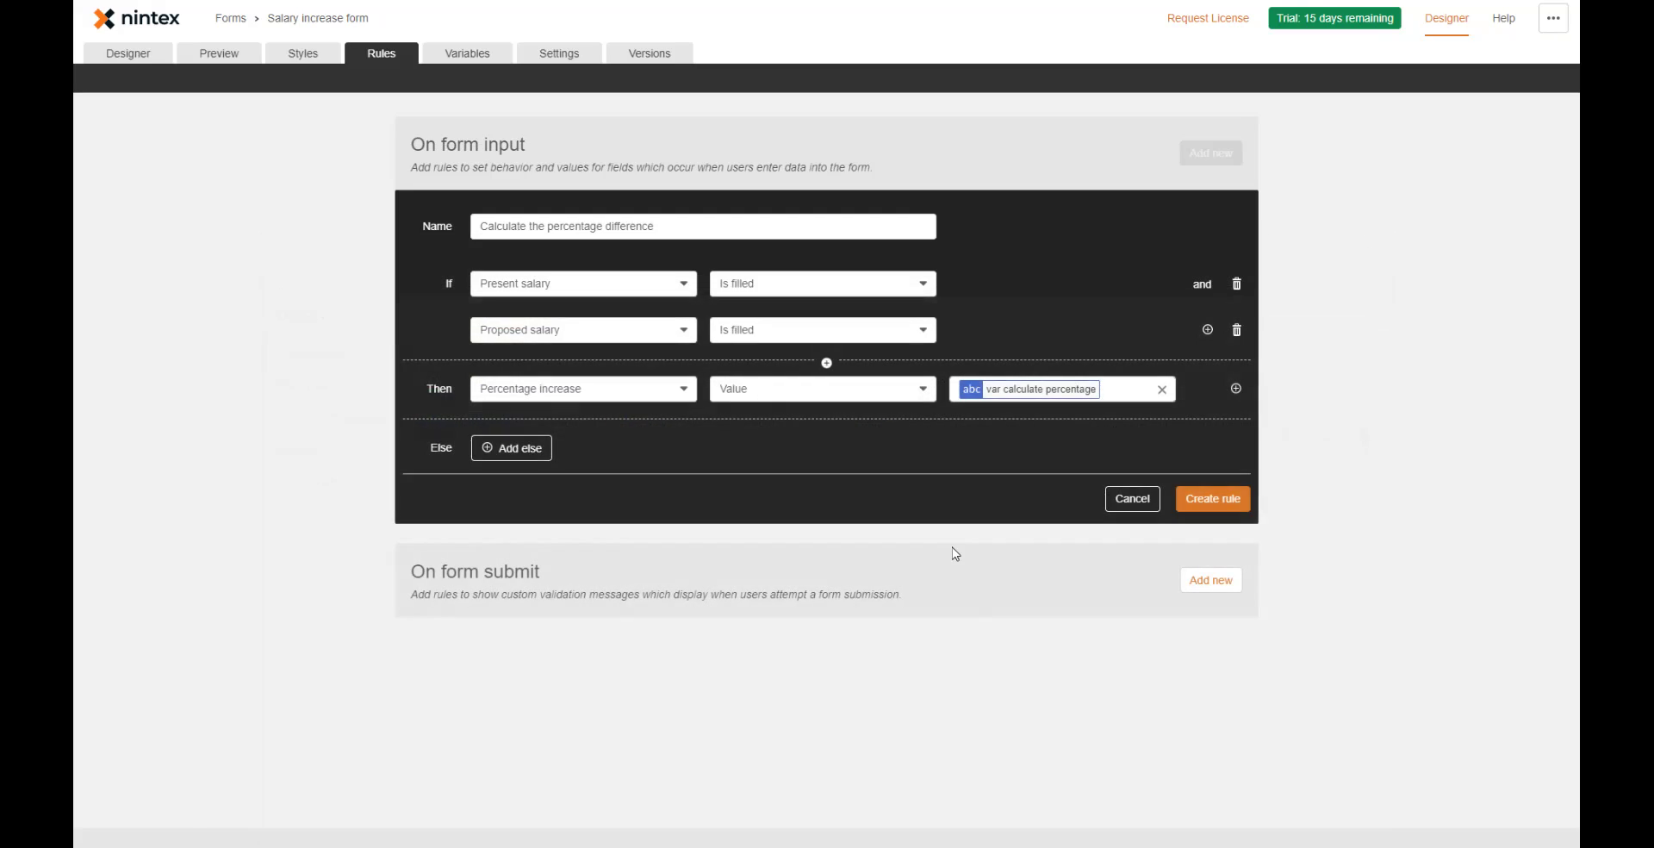
- Add an Else action that sets the Percentage increase Value to blank, and create the rule
click(541, 449)
click(589, 453)
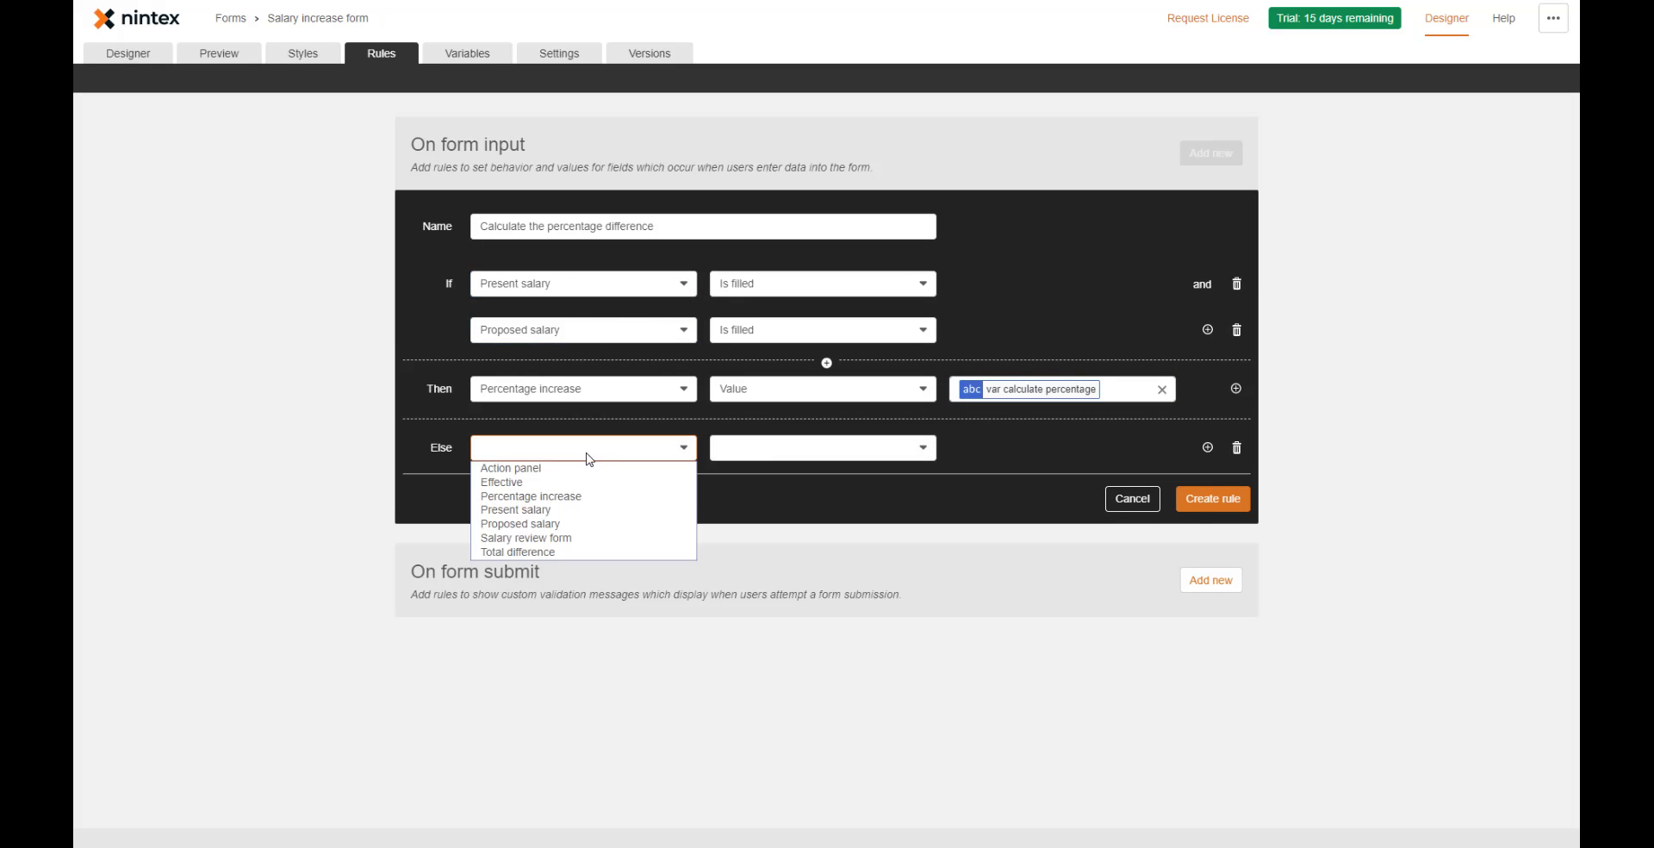
click(572, 497)
click(806, 448)
click(793, 556)
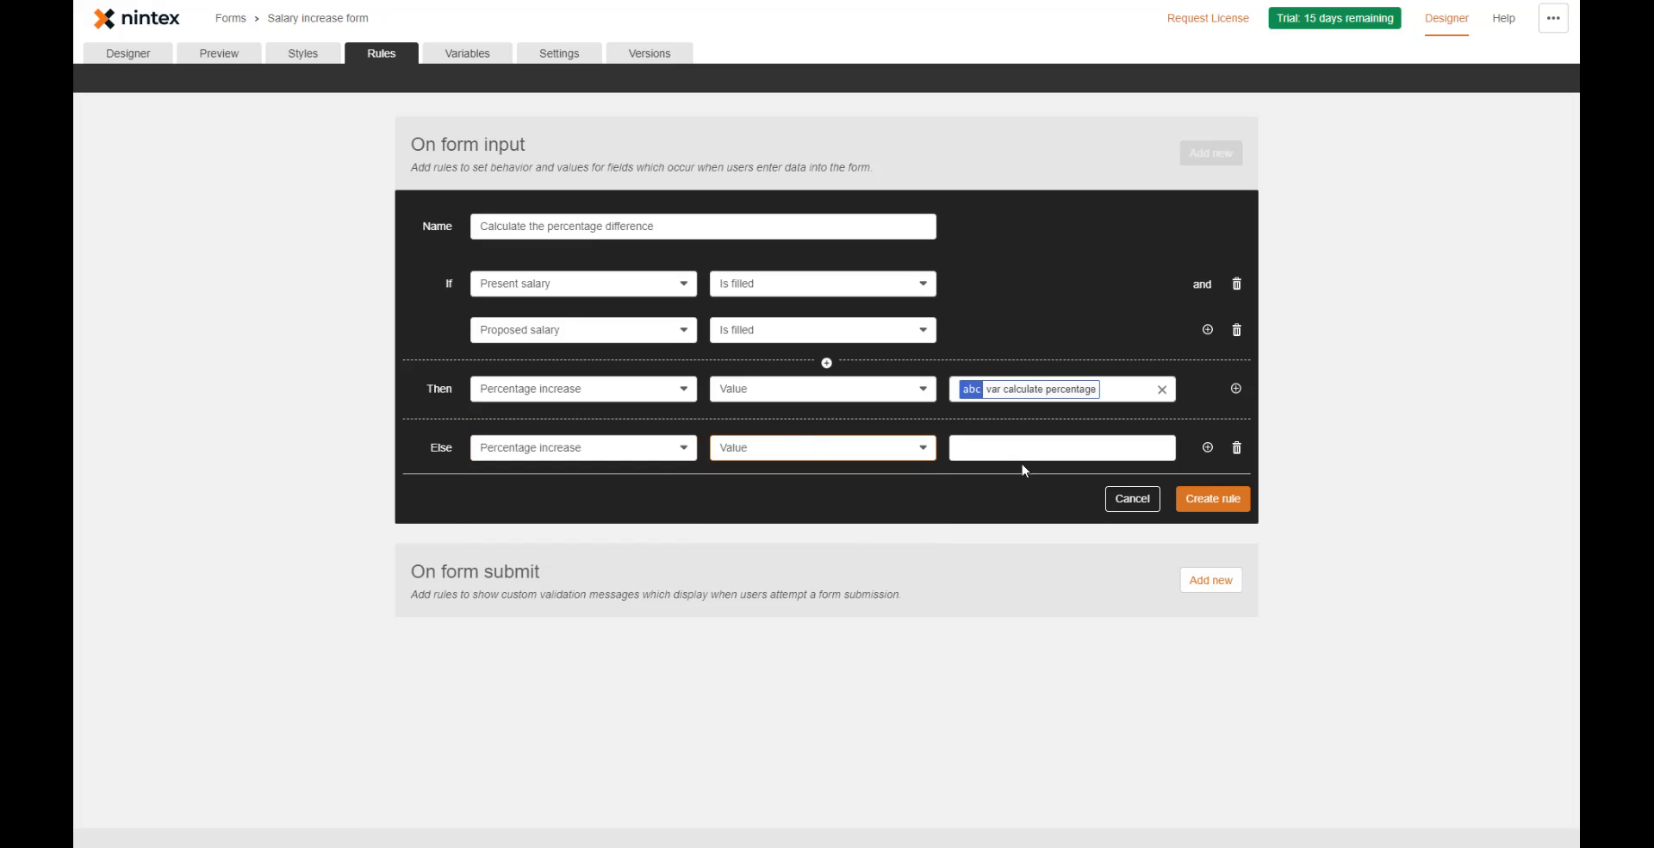
click(1239, 503)
- Preview the form with a present salary of 500 and a proposed salary of 750 to check the percentage increase
click(222, 59)
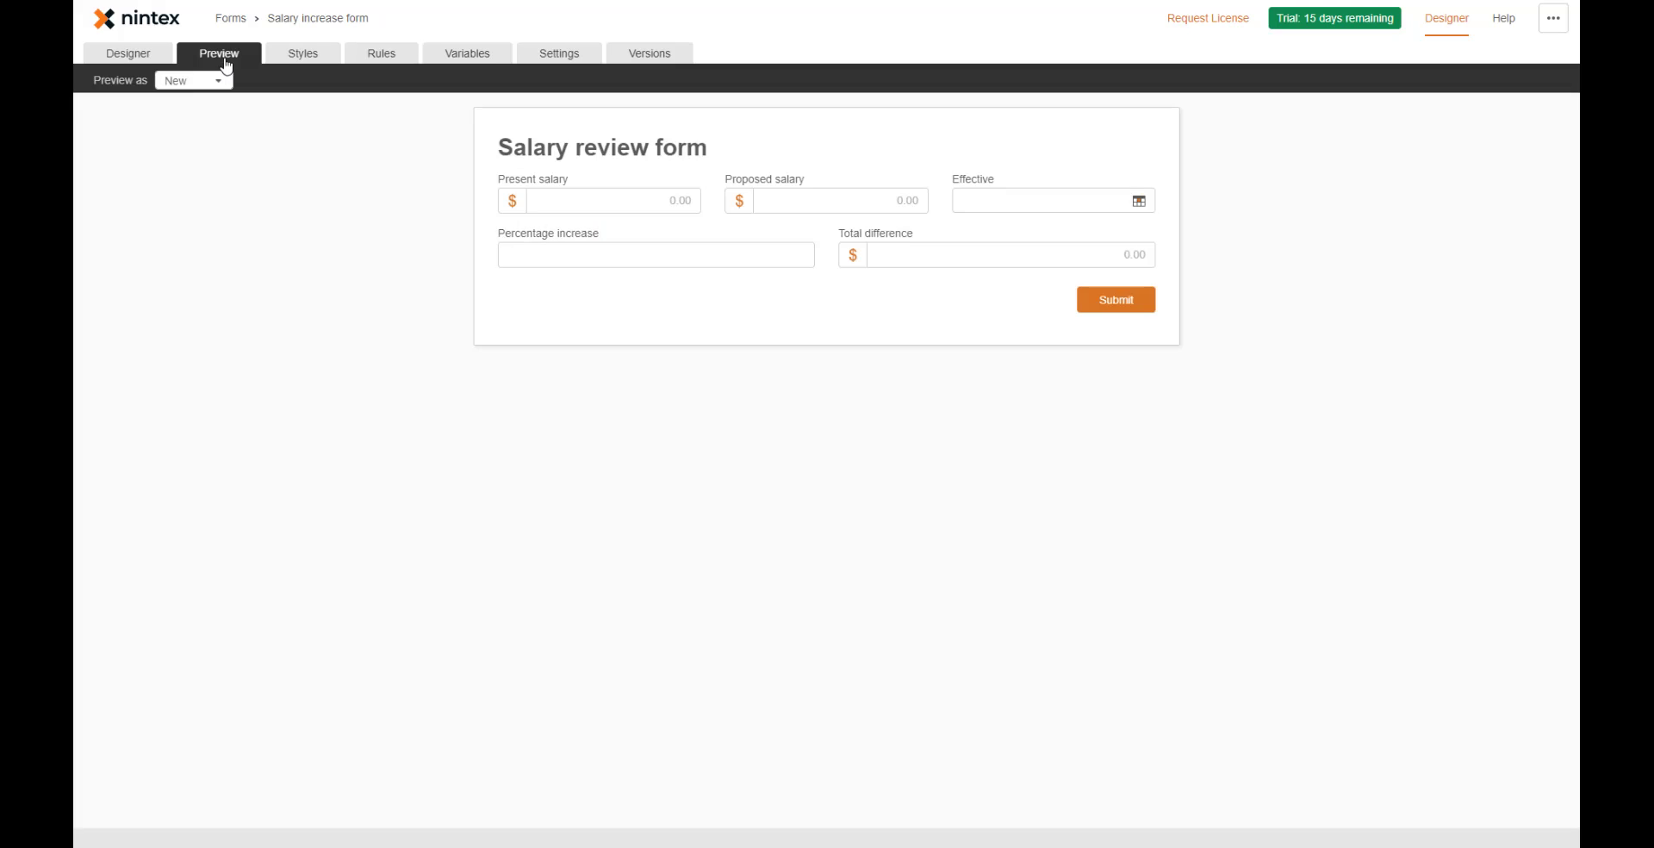
click(642, 209)
text(500)
key(Tab)
text(7)
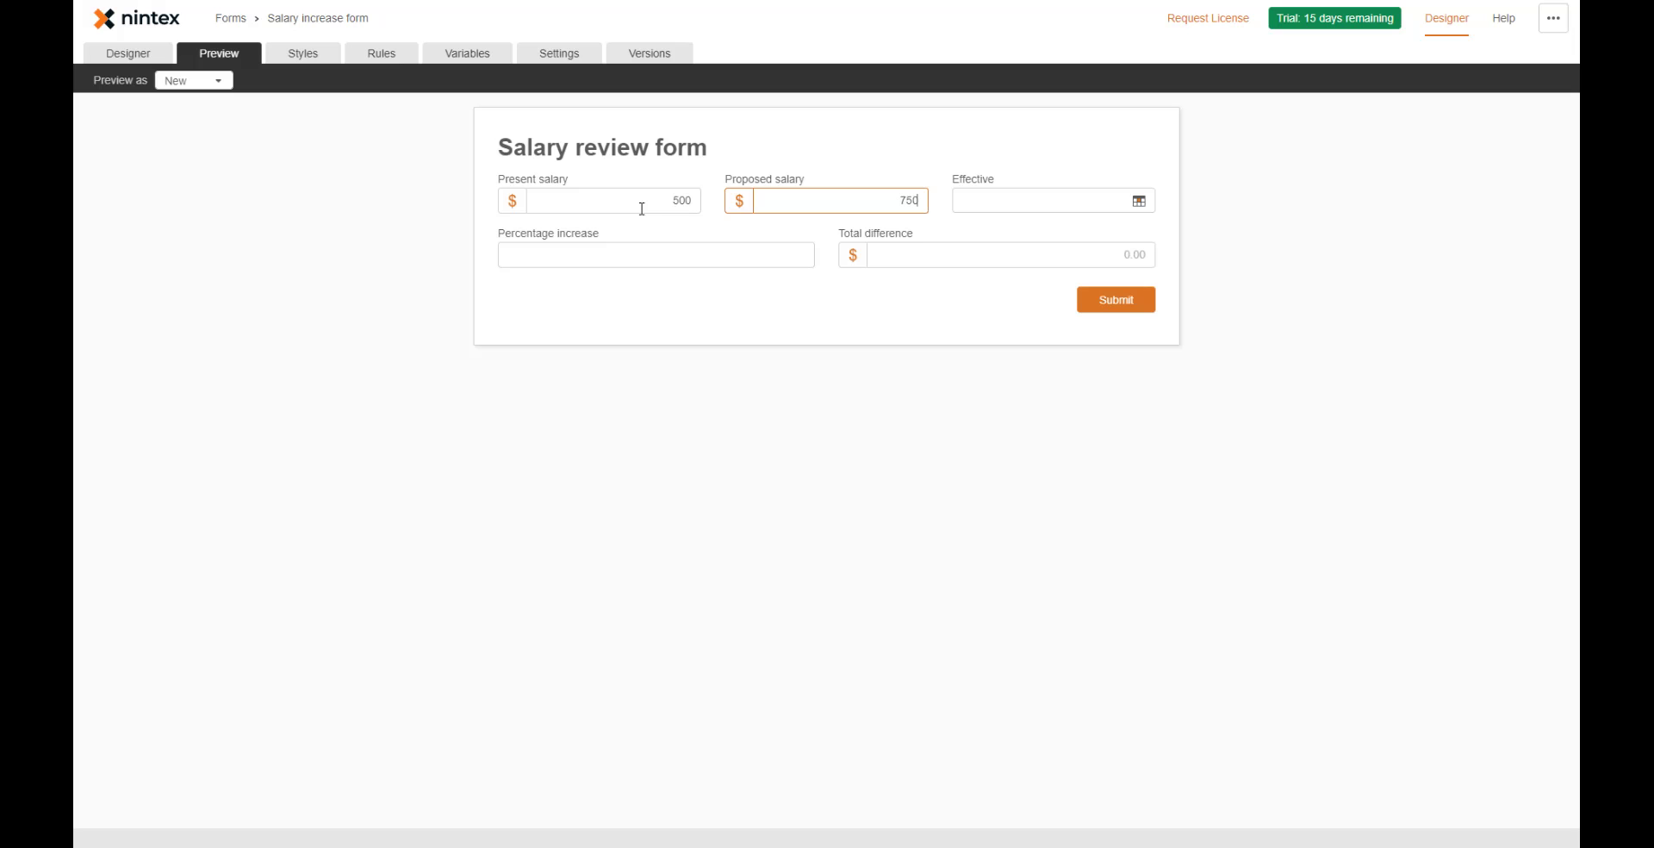
click(811, 317)
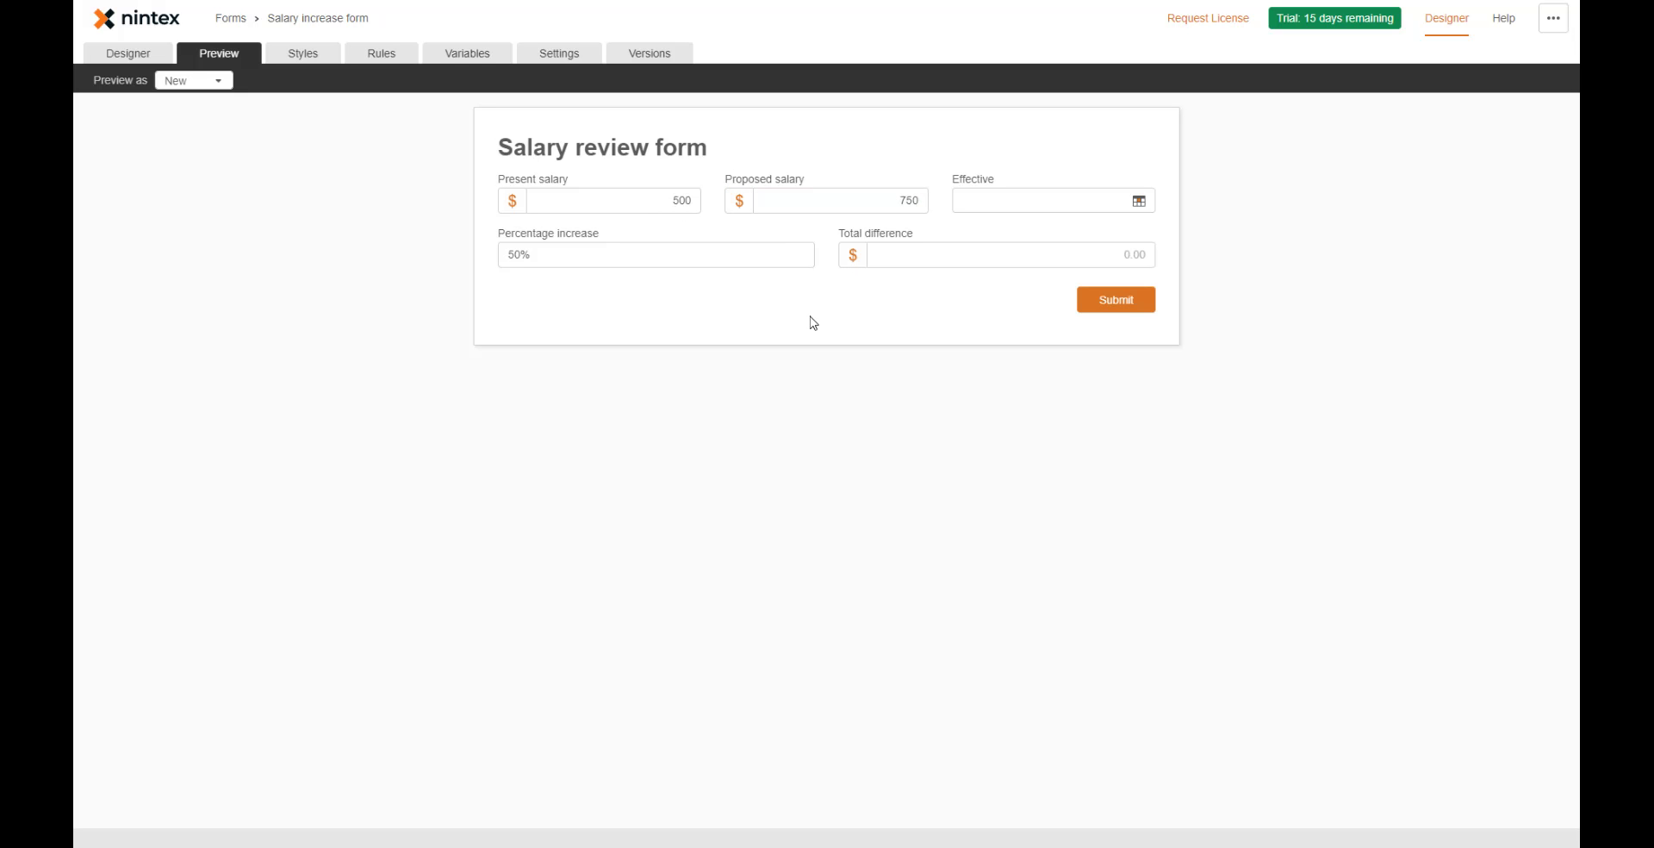
click(926, 250)
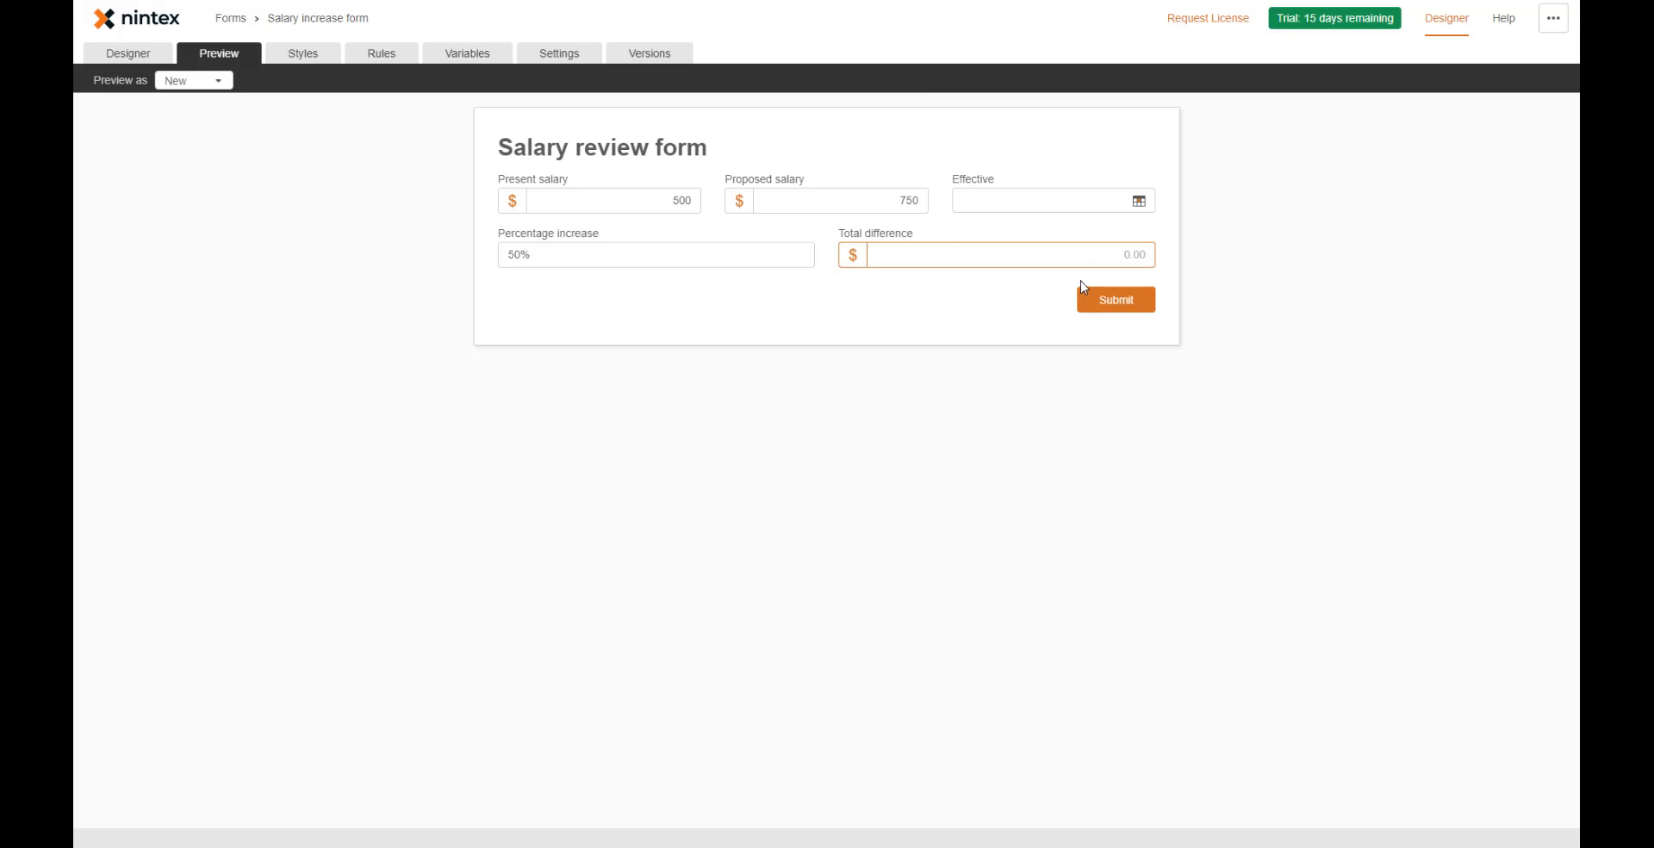
- Add a second Then action to the "Calculate the percentage difference" rule, targeting the Value of Total difference
click(381, 59)
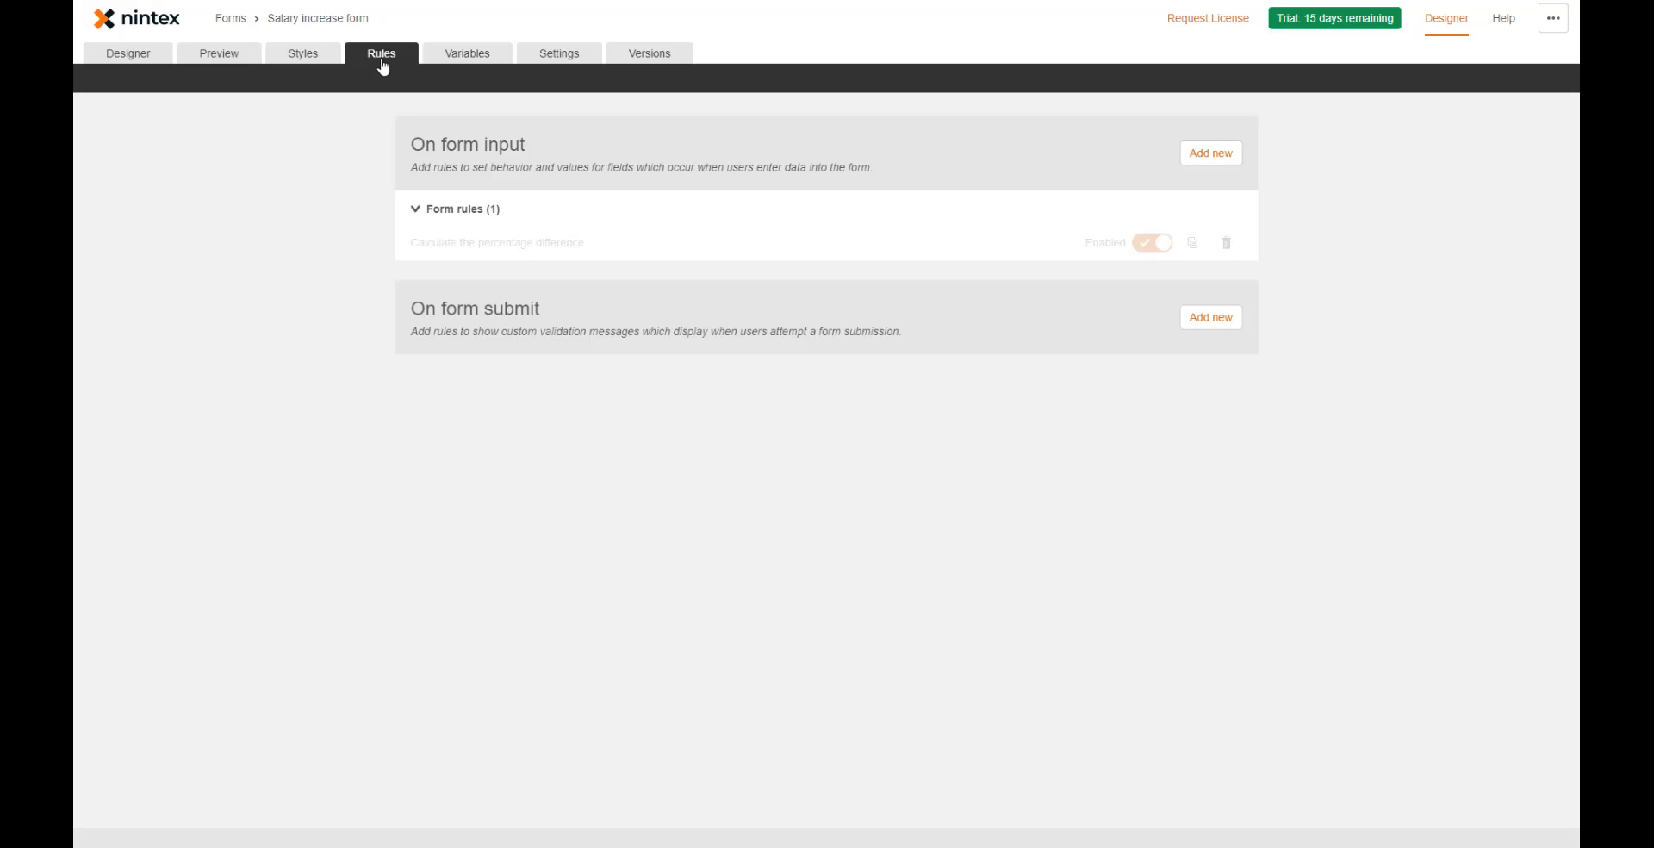
click(935, 249)
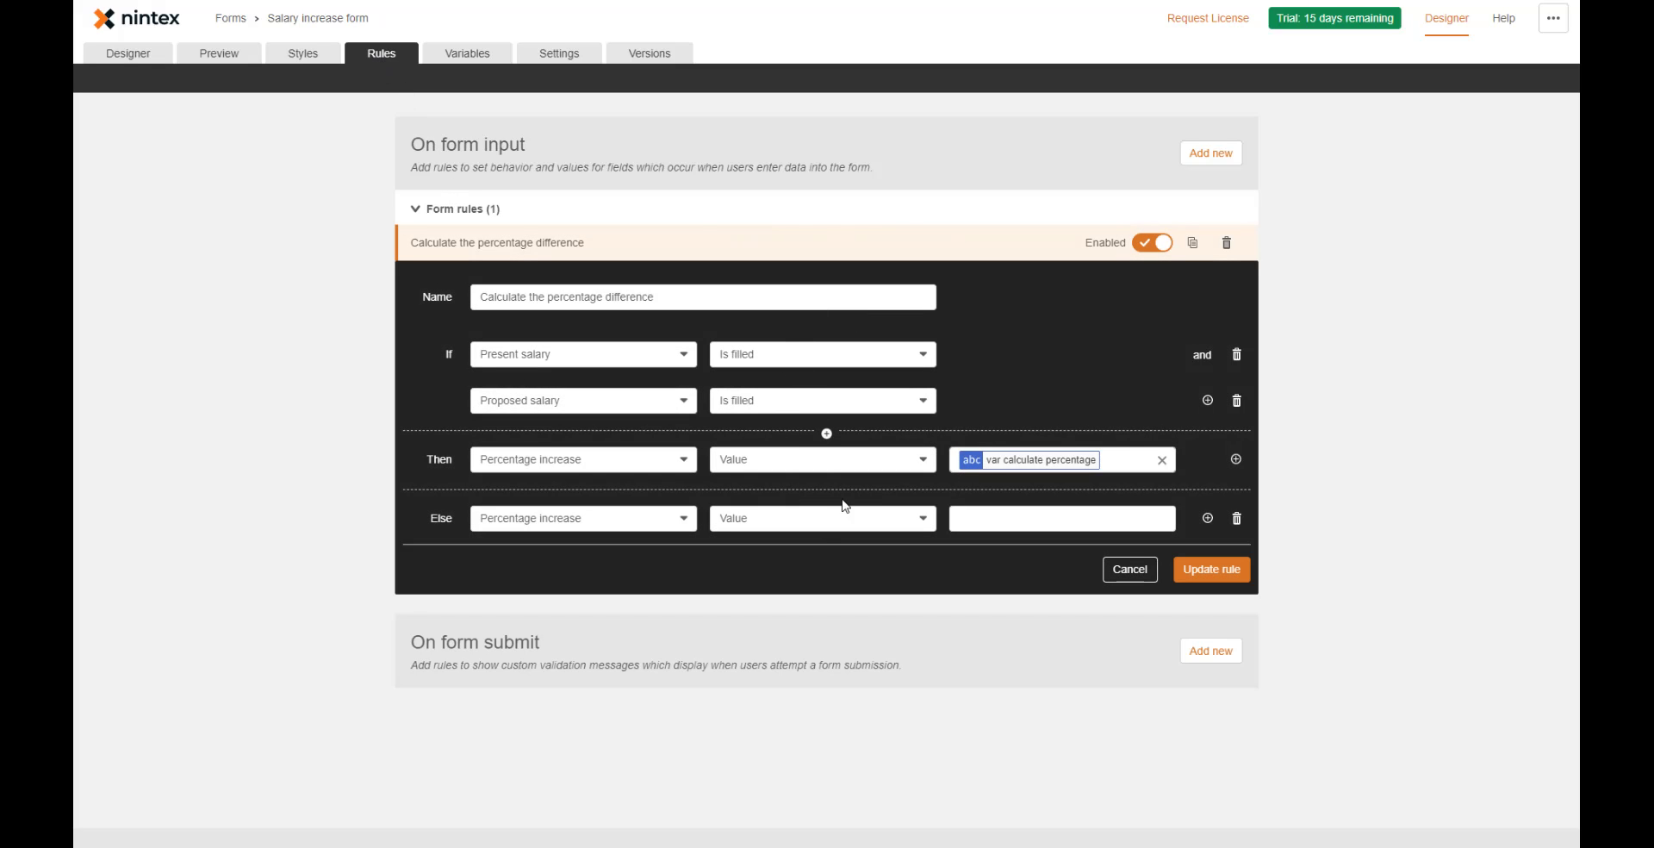
click(1236, 459)
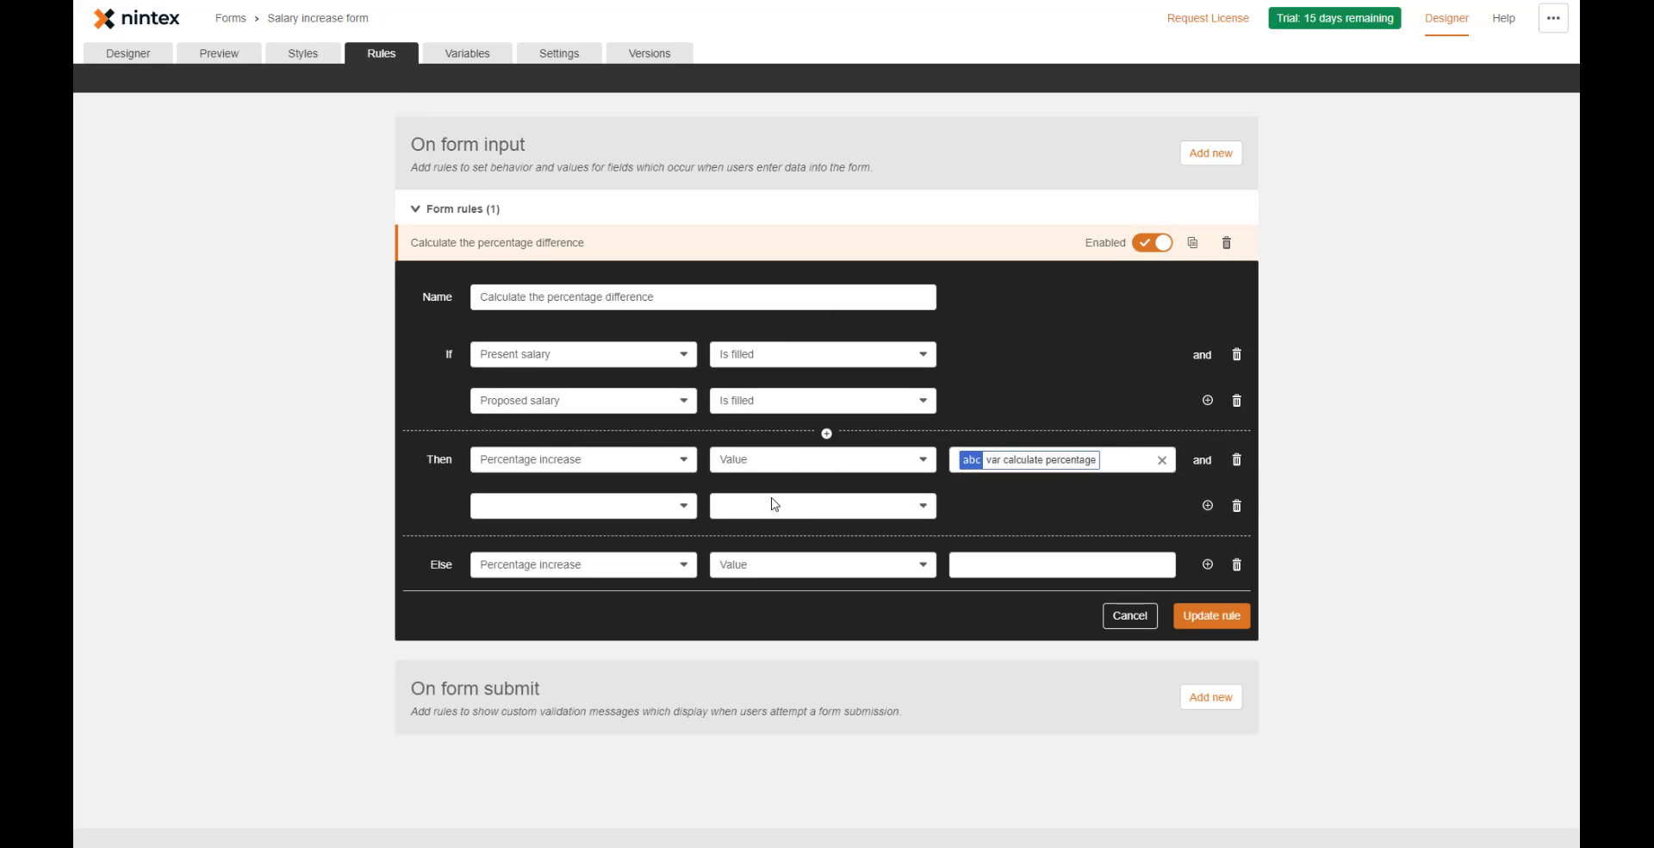
click(648, 505)
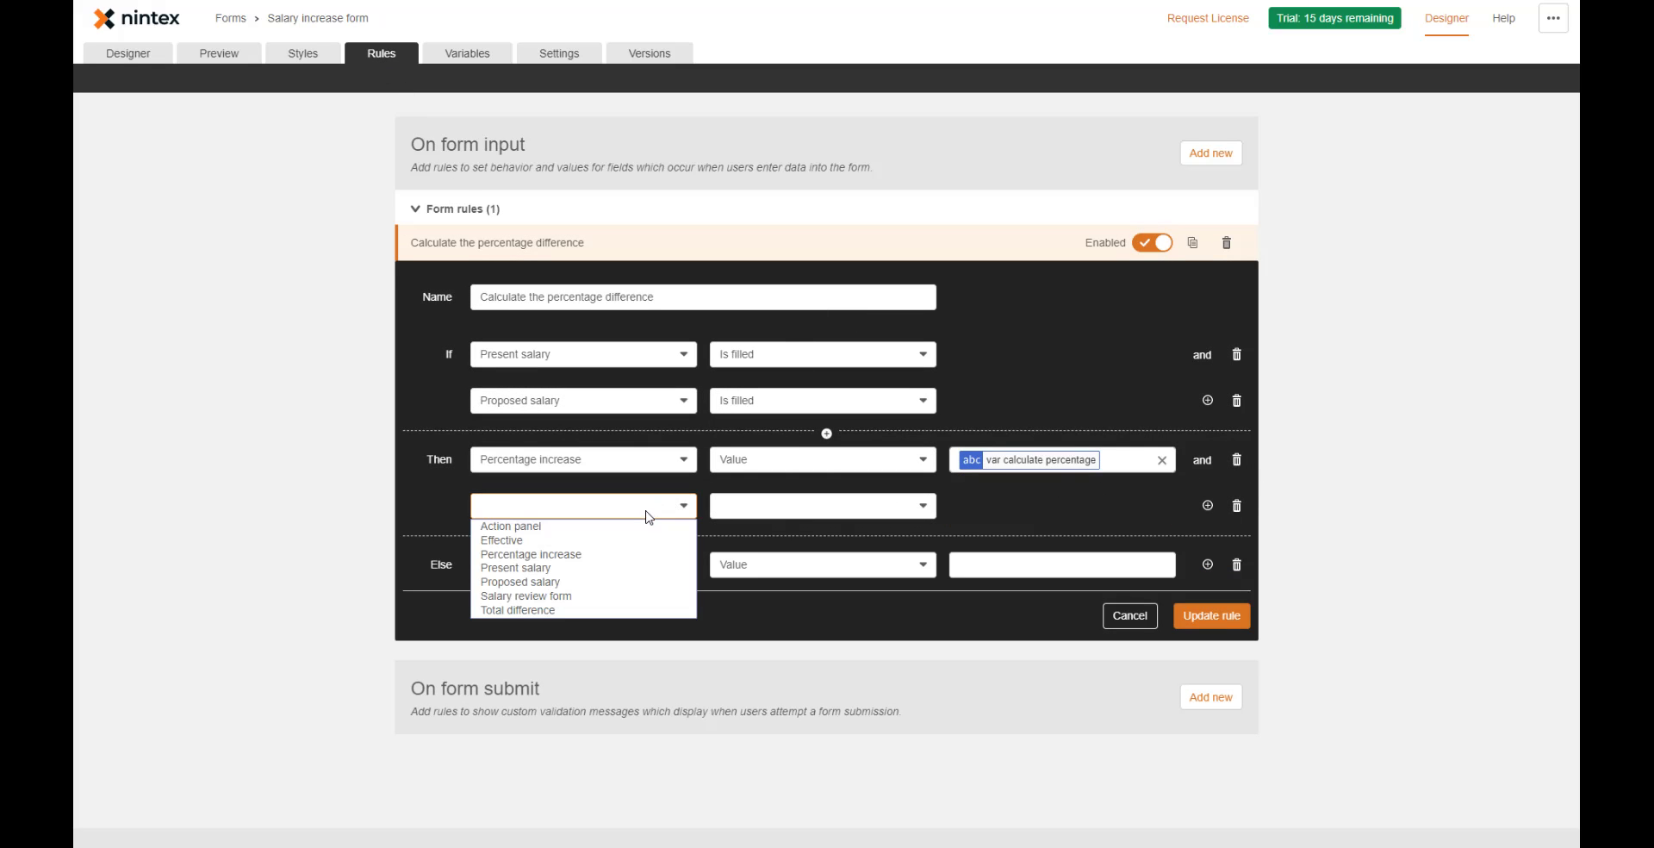
click(603, 610)
click(781, 509)
click(735, 637)
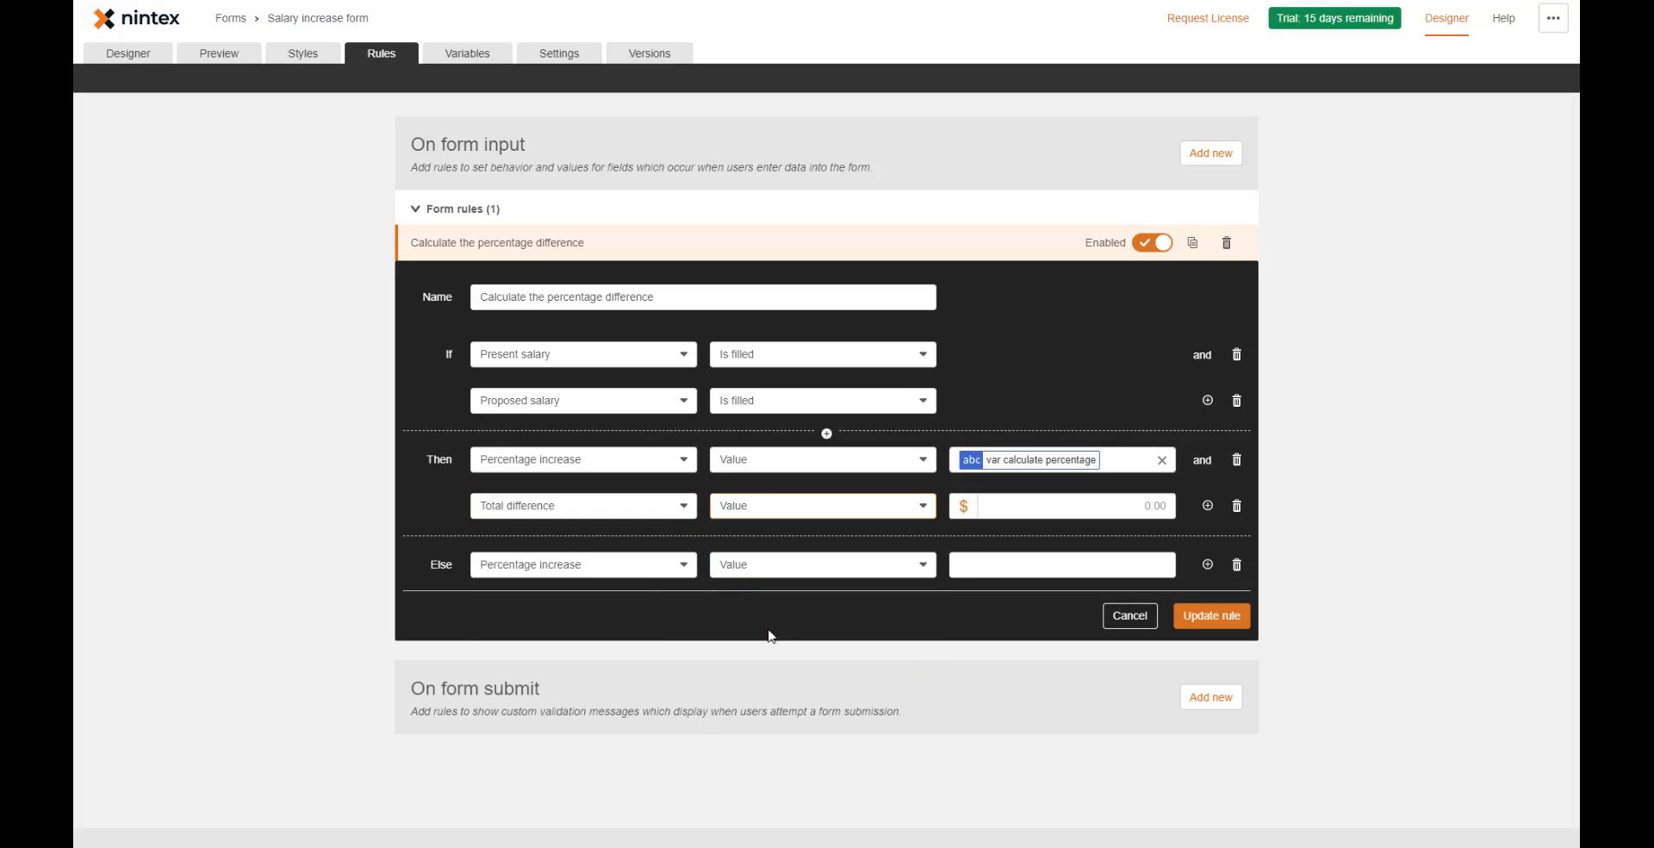
click(1158, 498)
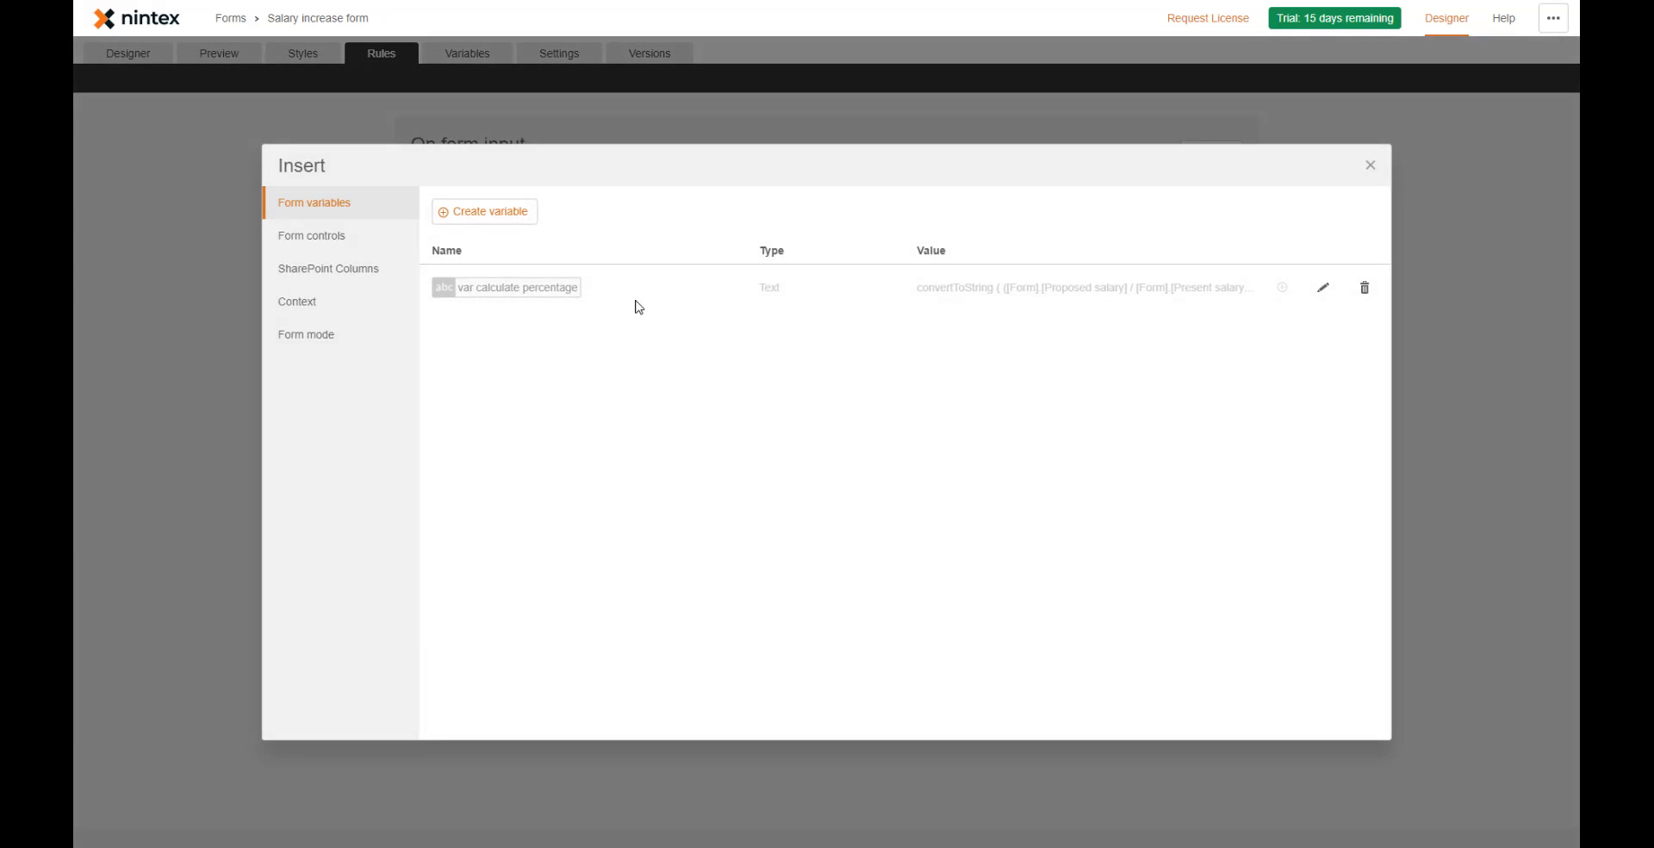
click(509, 218)
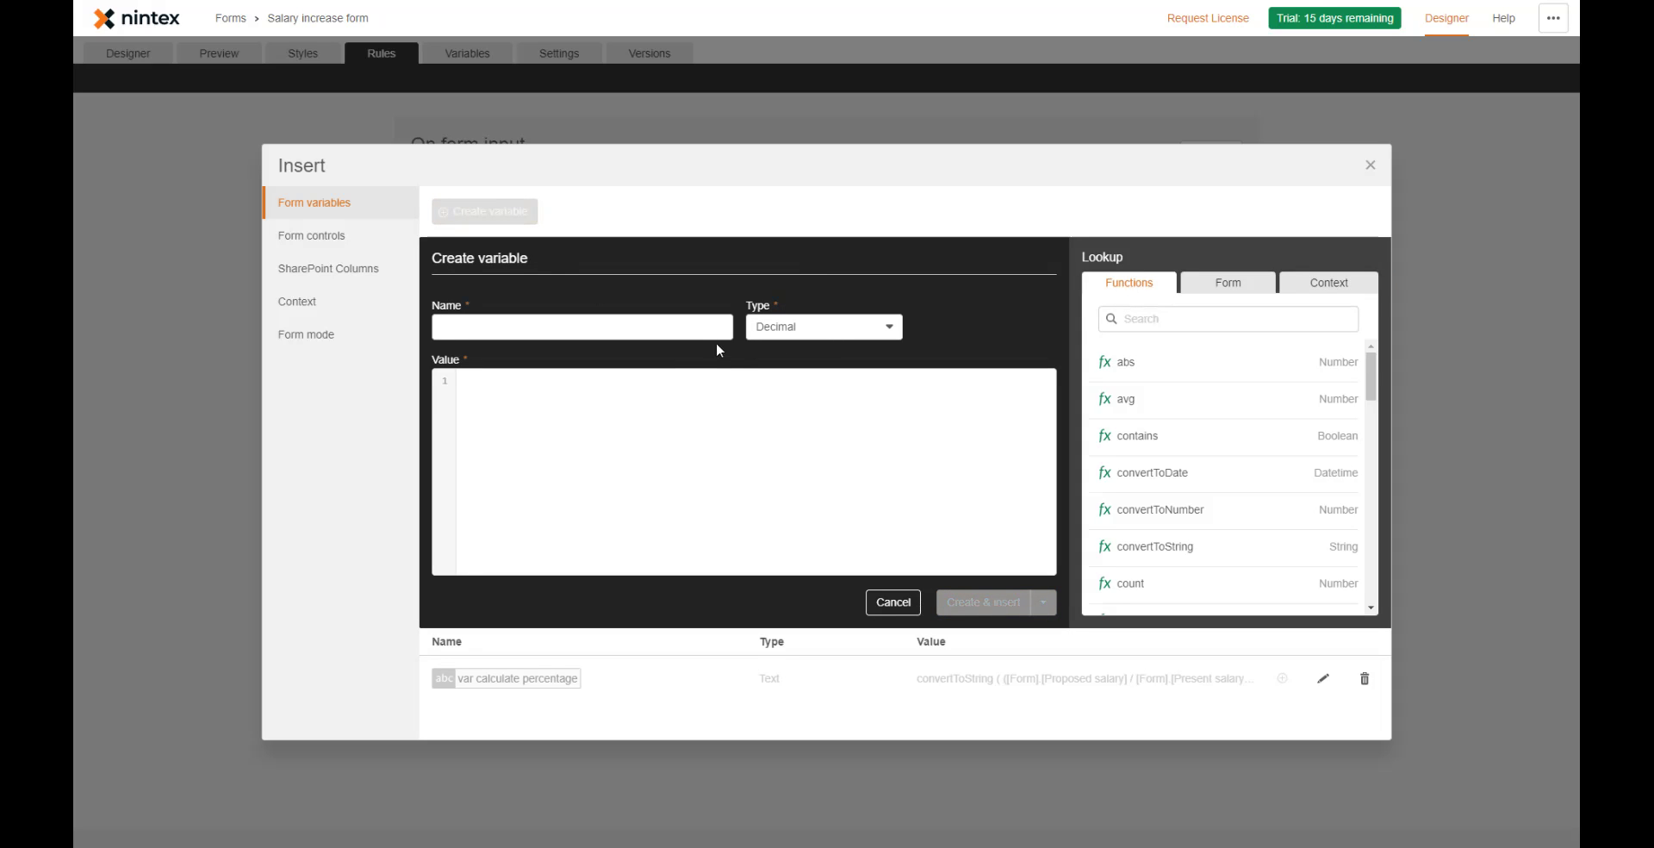
click(675, 327)
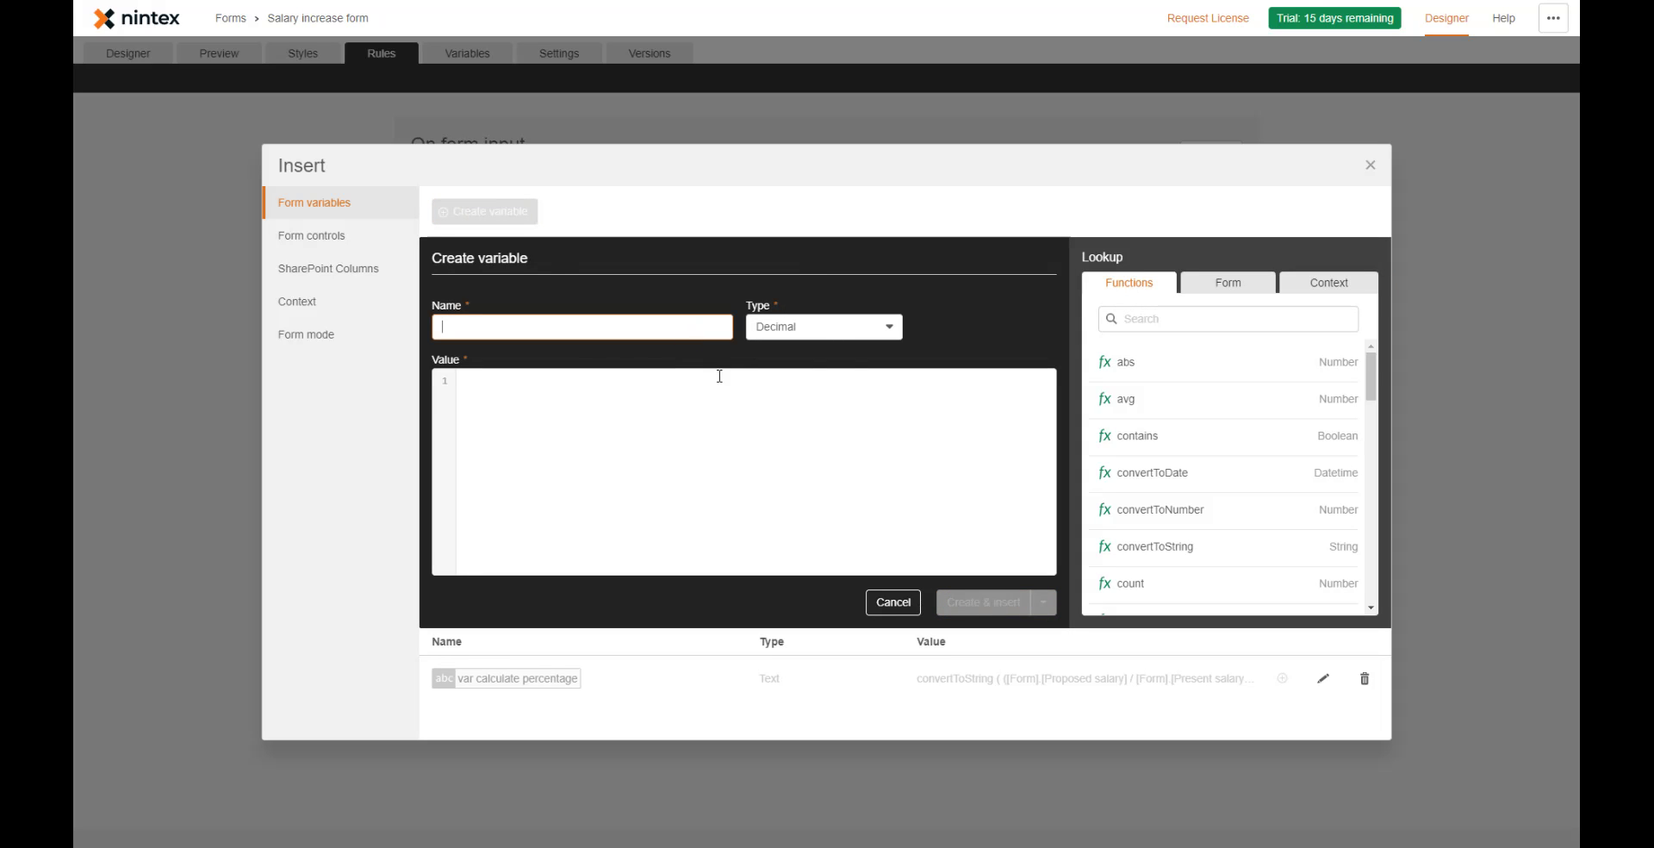
click(898, 603)
click(903, 625)
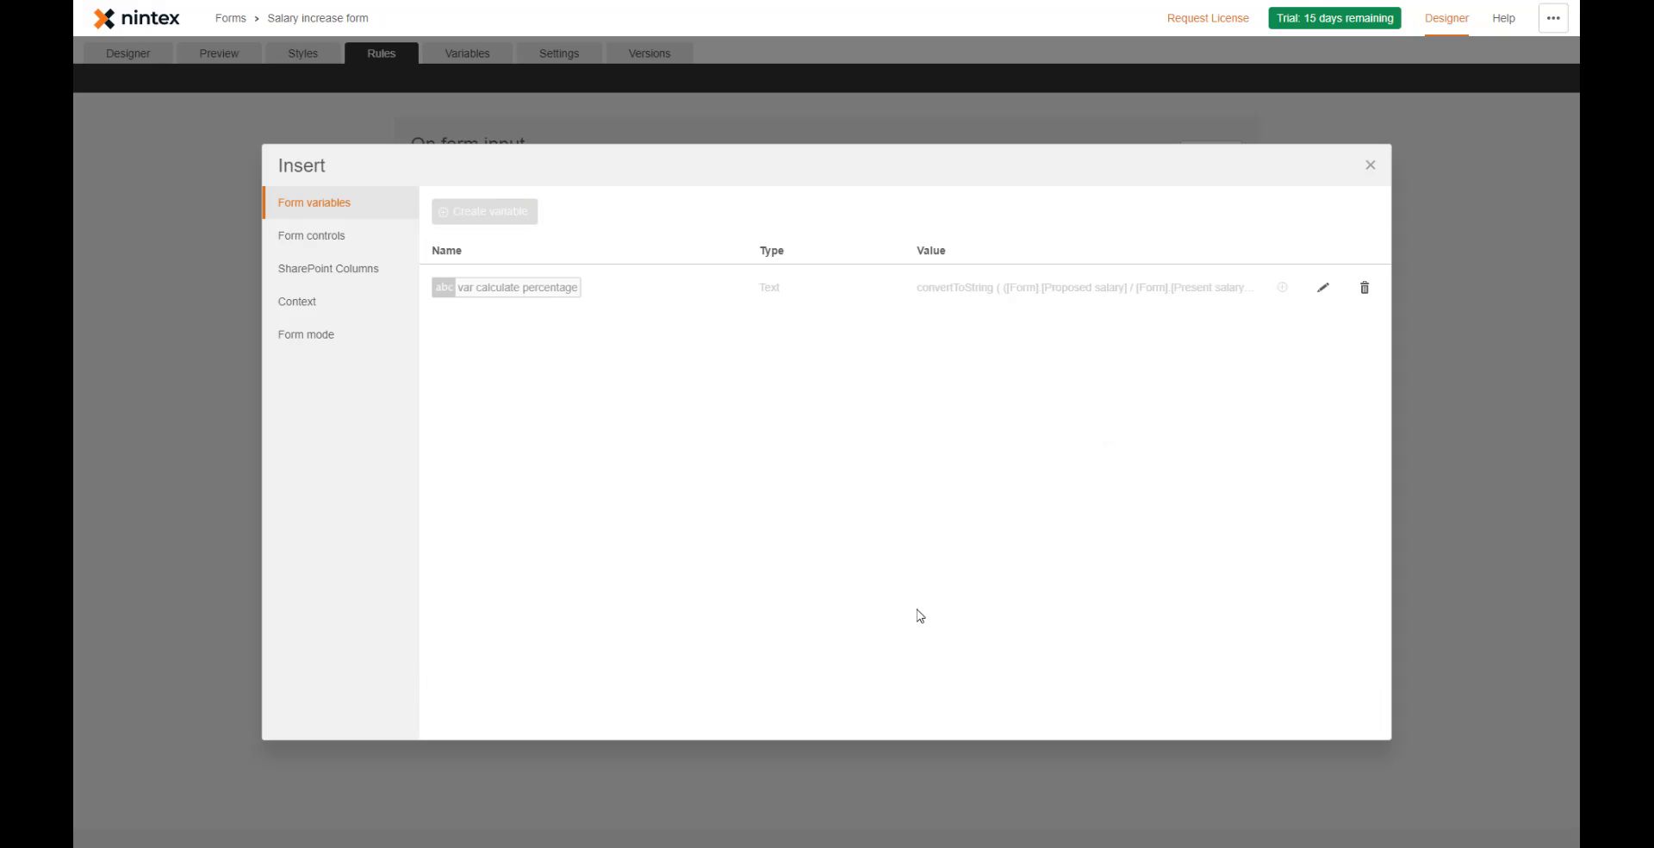
click(1371, 164)
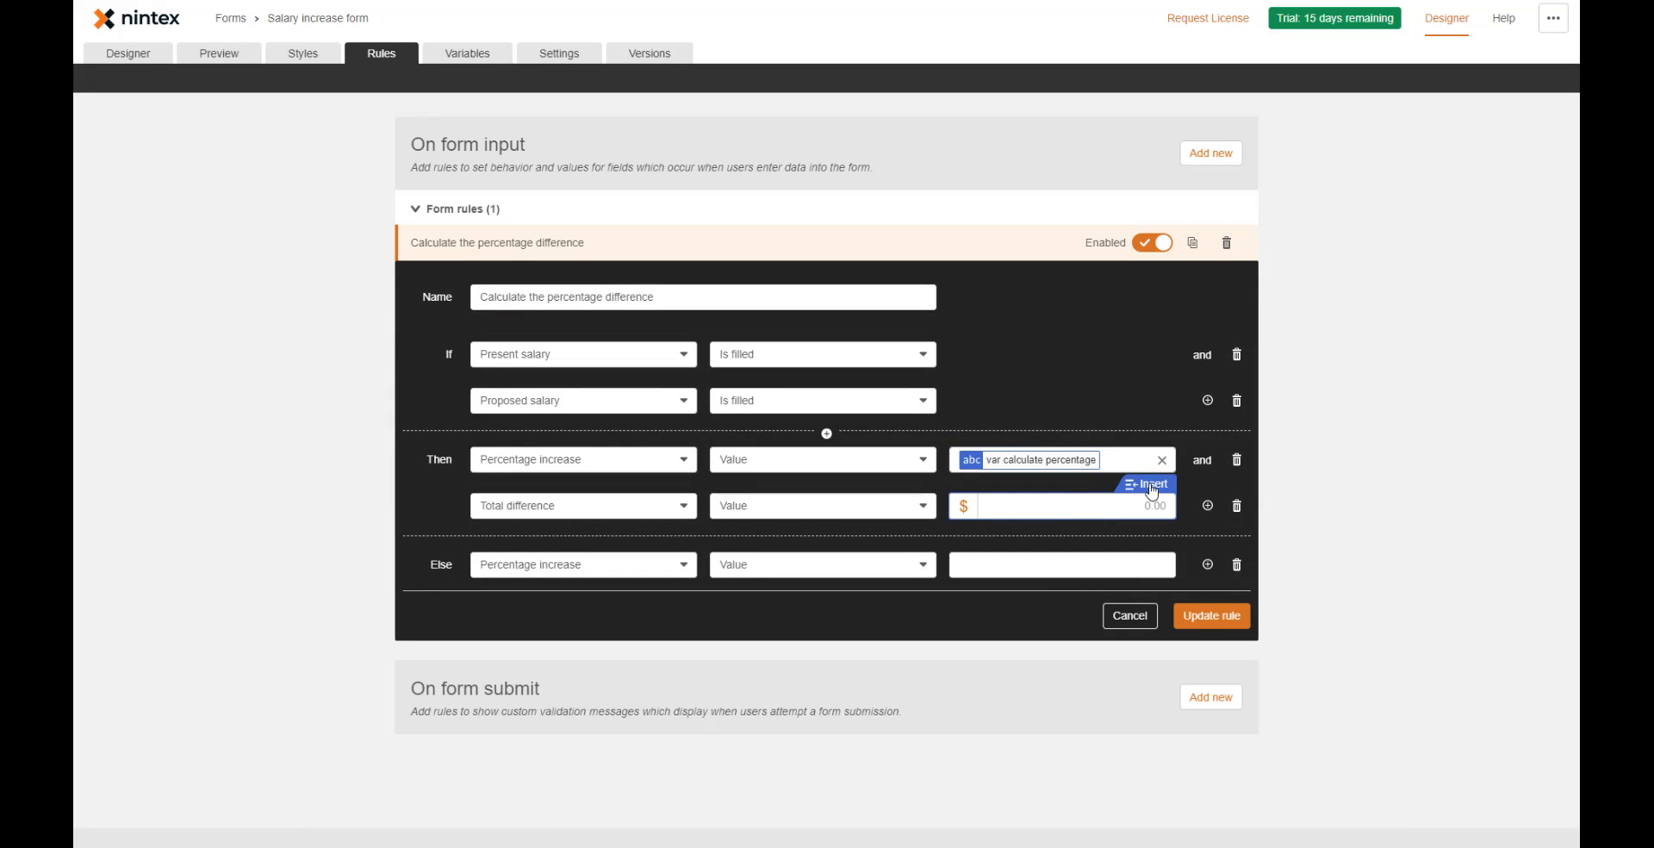
- Start a new Decimal form variable for the Total difference value and name it "var calculate difference"
click(1156, 493)
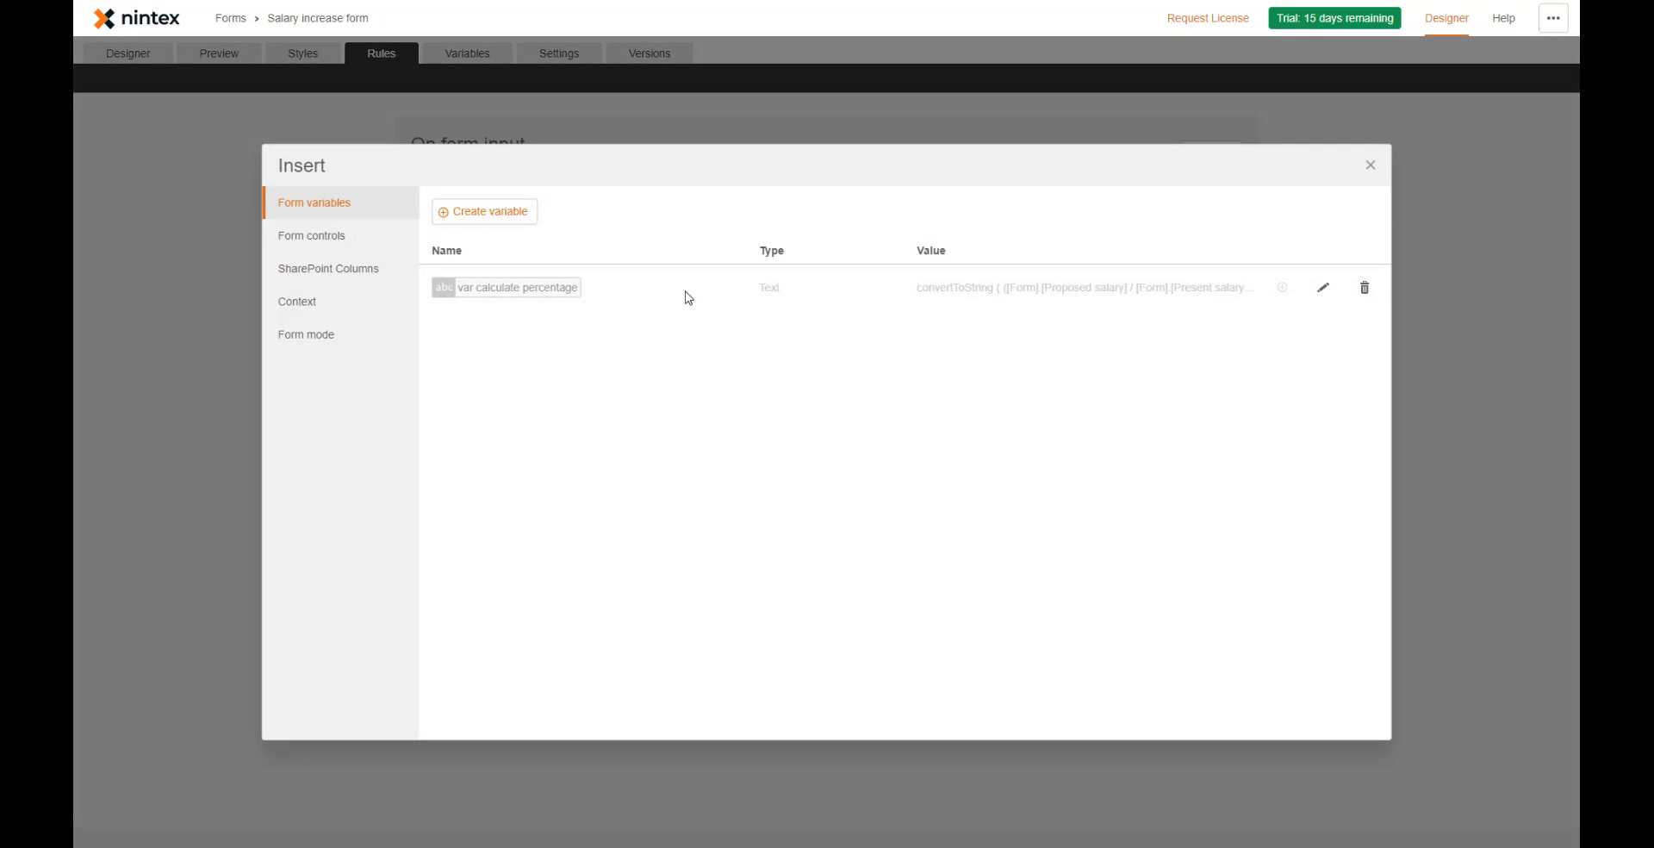
click(490, 219)
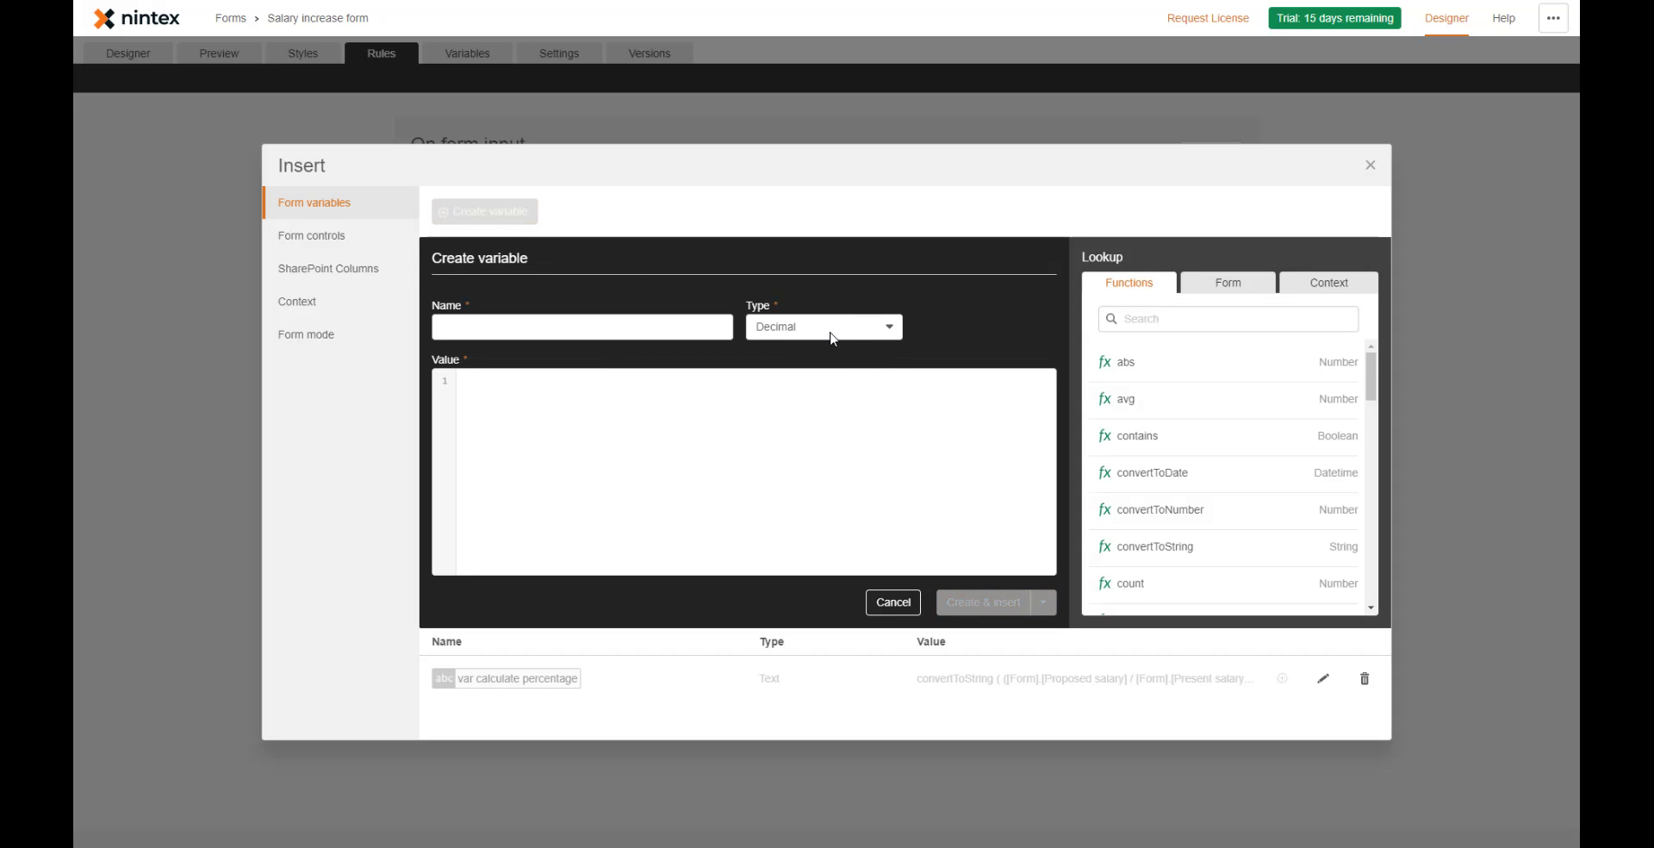
click(664, 330)
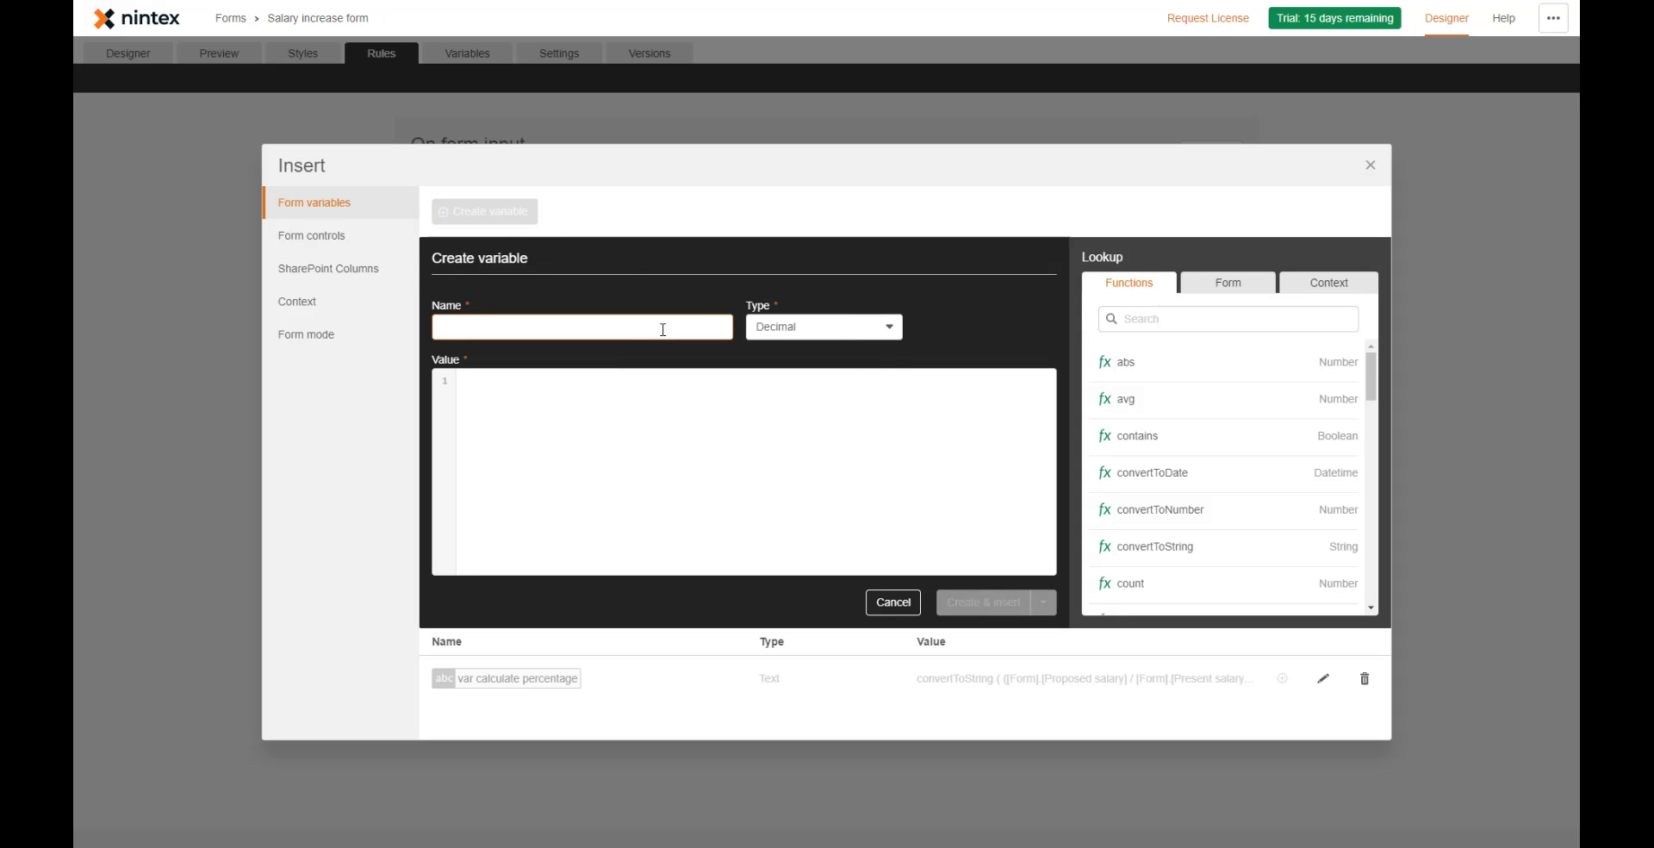
text(ca)
key(BackSpace)
text(var calculate difference)
- Define the variable as Proposed salary - Present salary, insert it as the Total difference value and update the rule
click(740, 388)
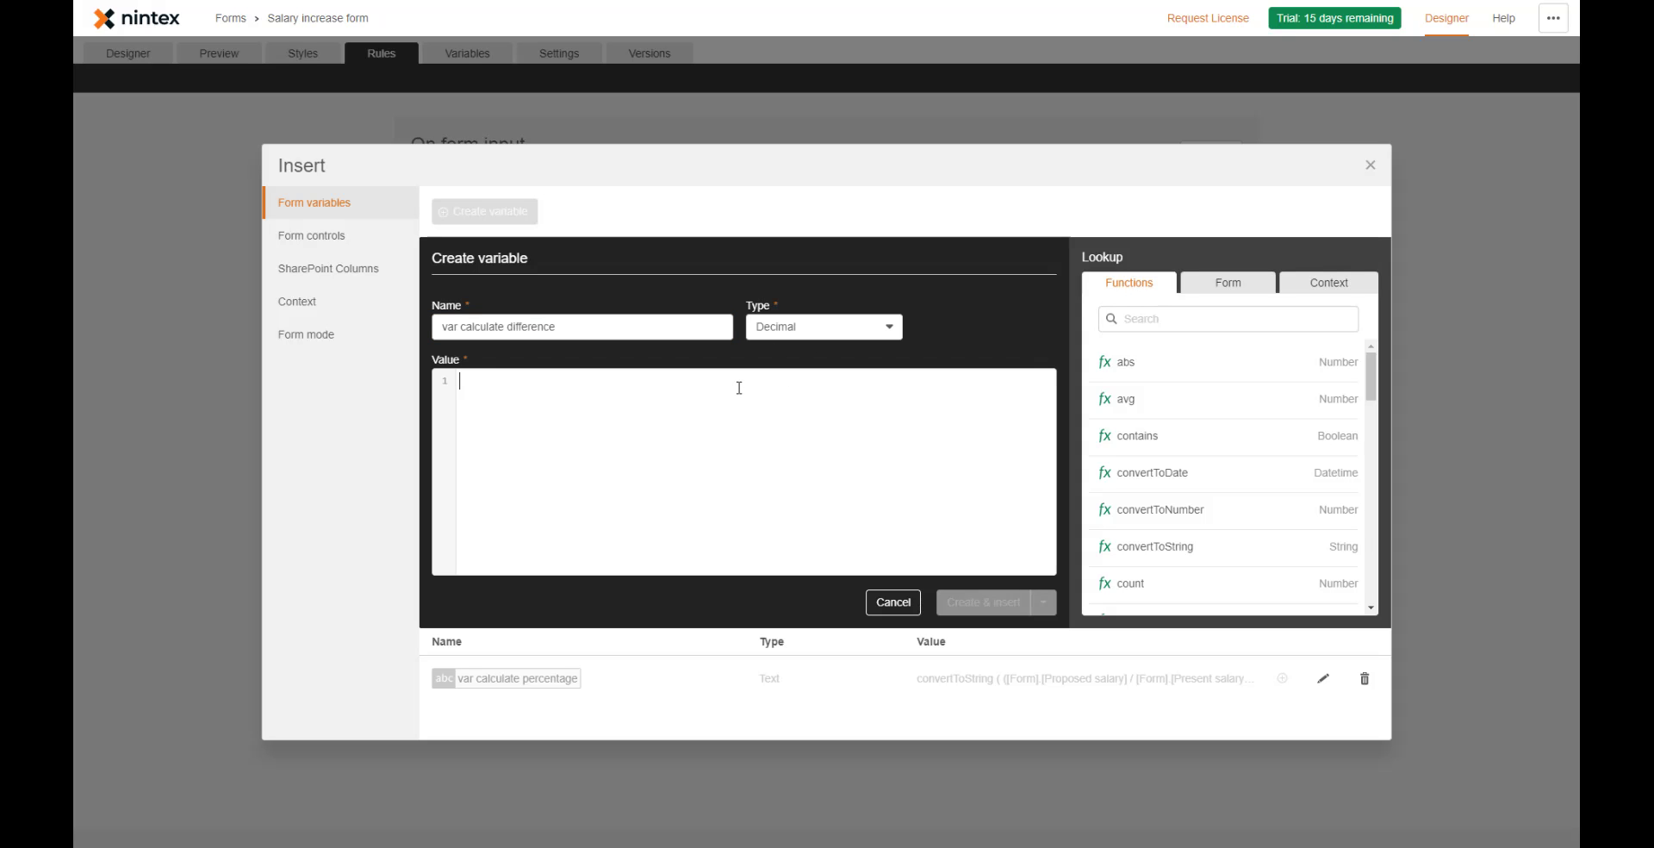
text(pr)
key(Down)
key(Return)
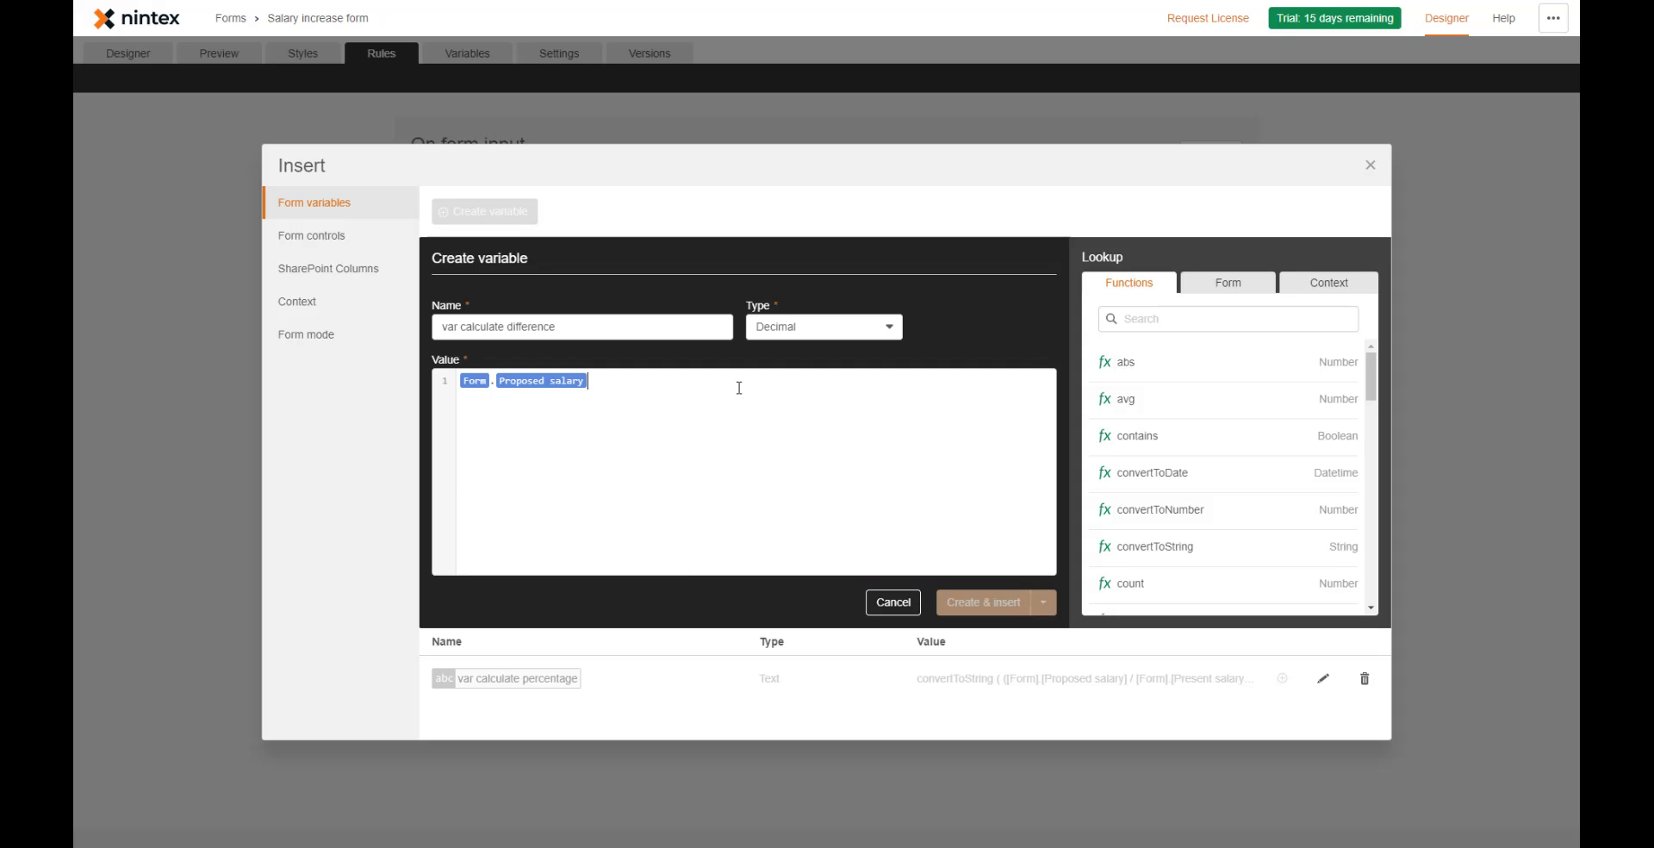
text(- )
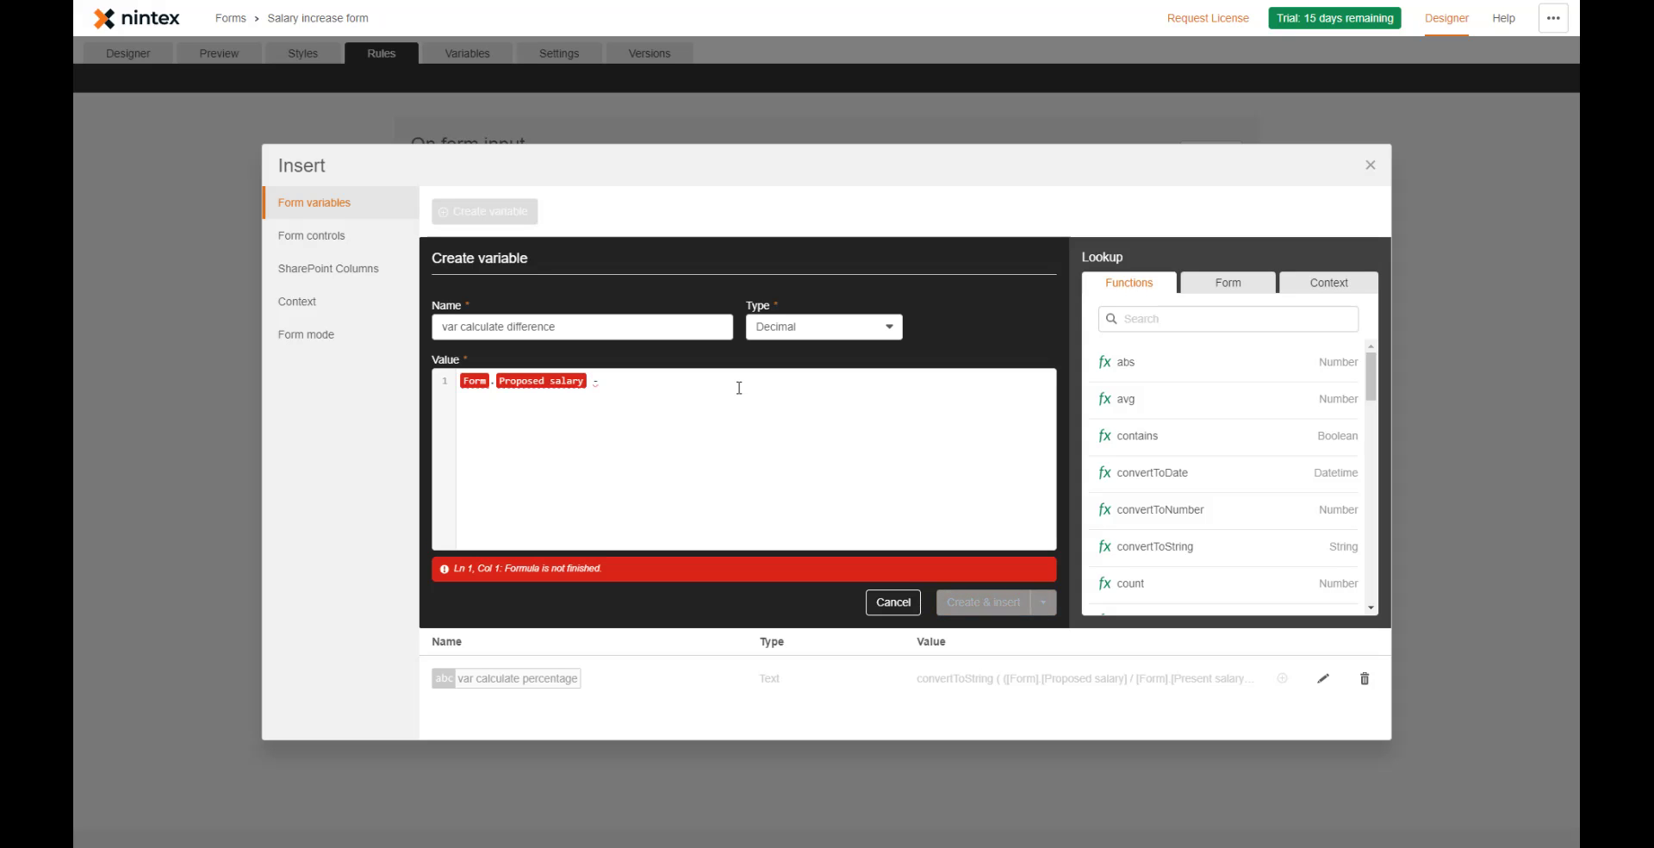
text(pre)
key(Return)
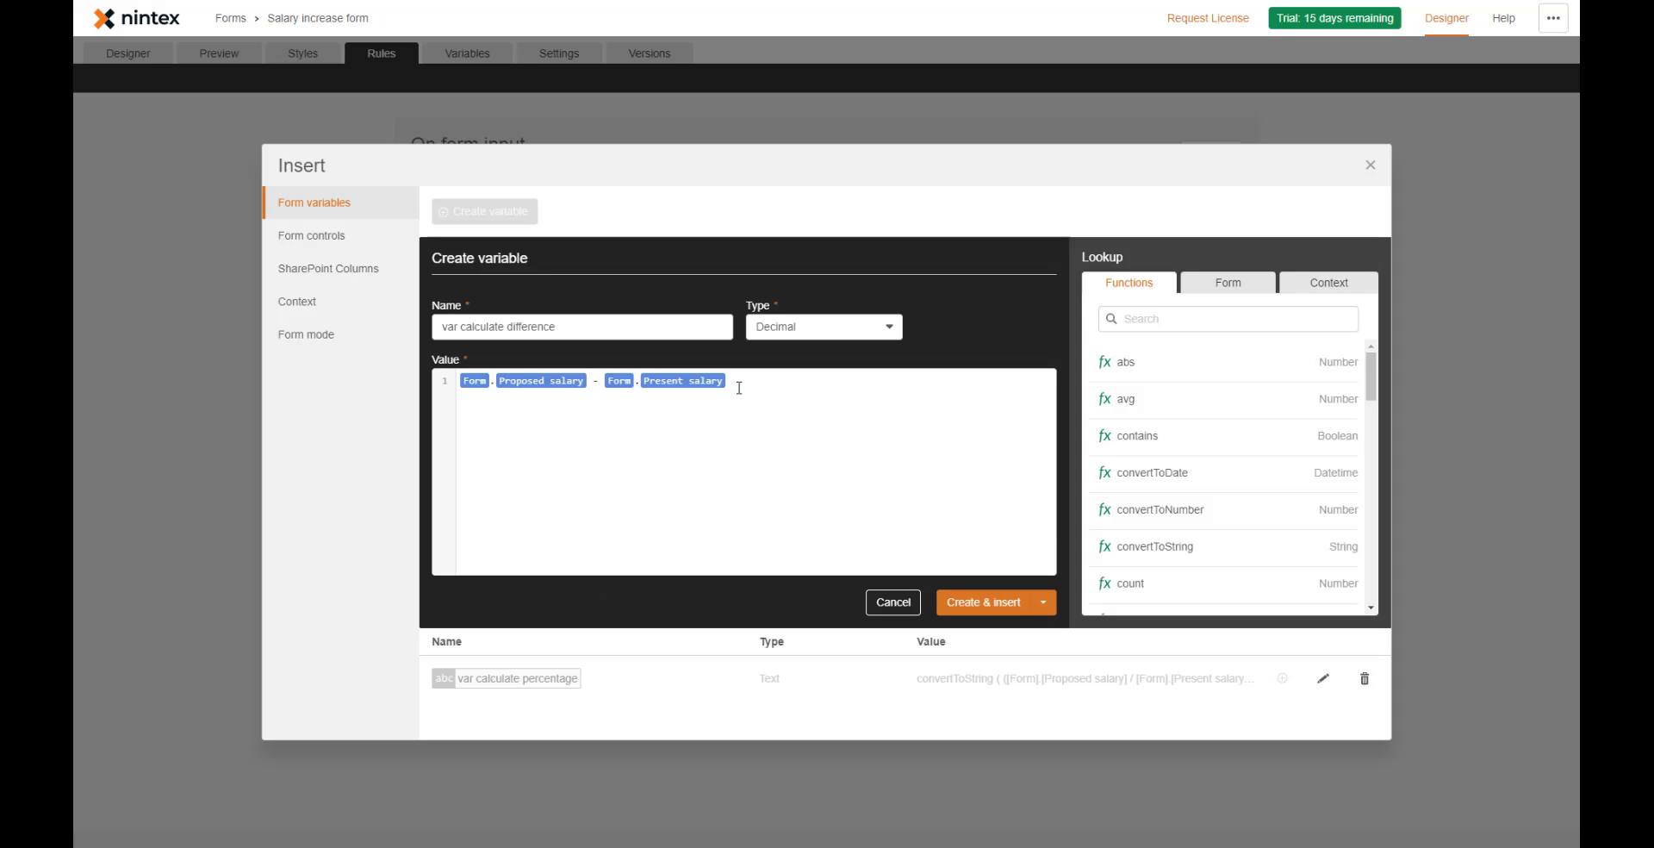
click(1010, 602)
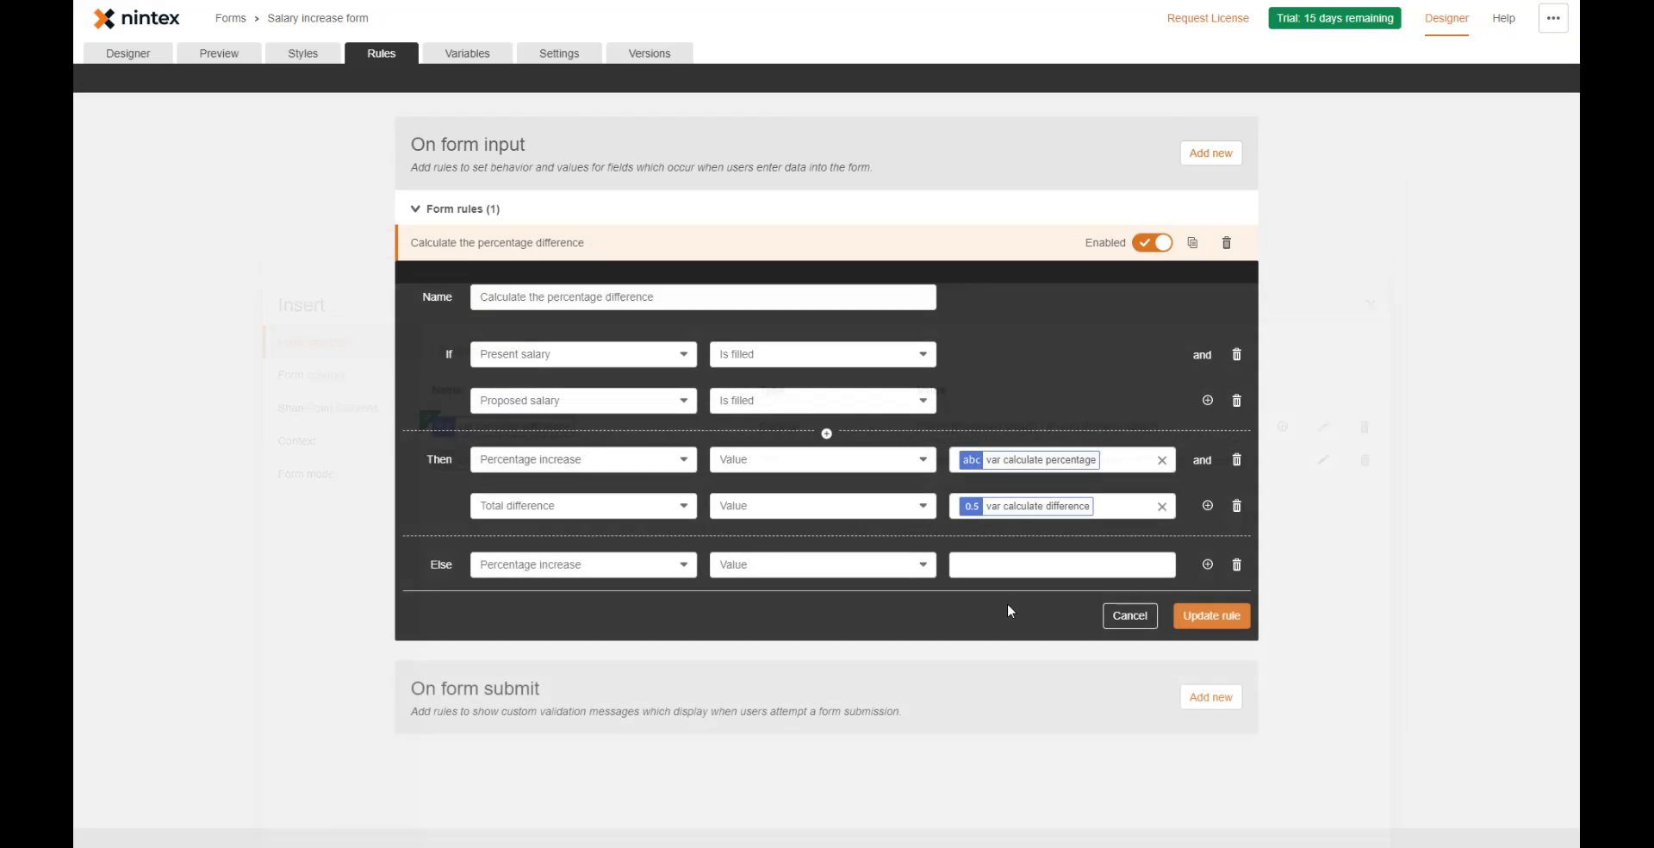
click(1219, 616)
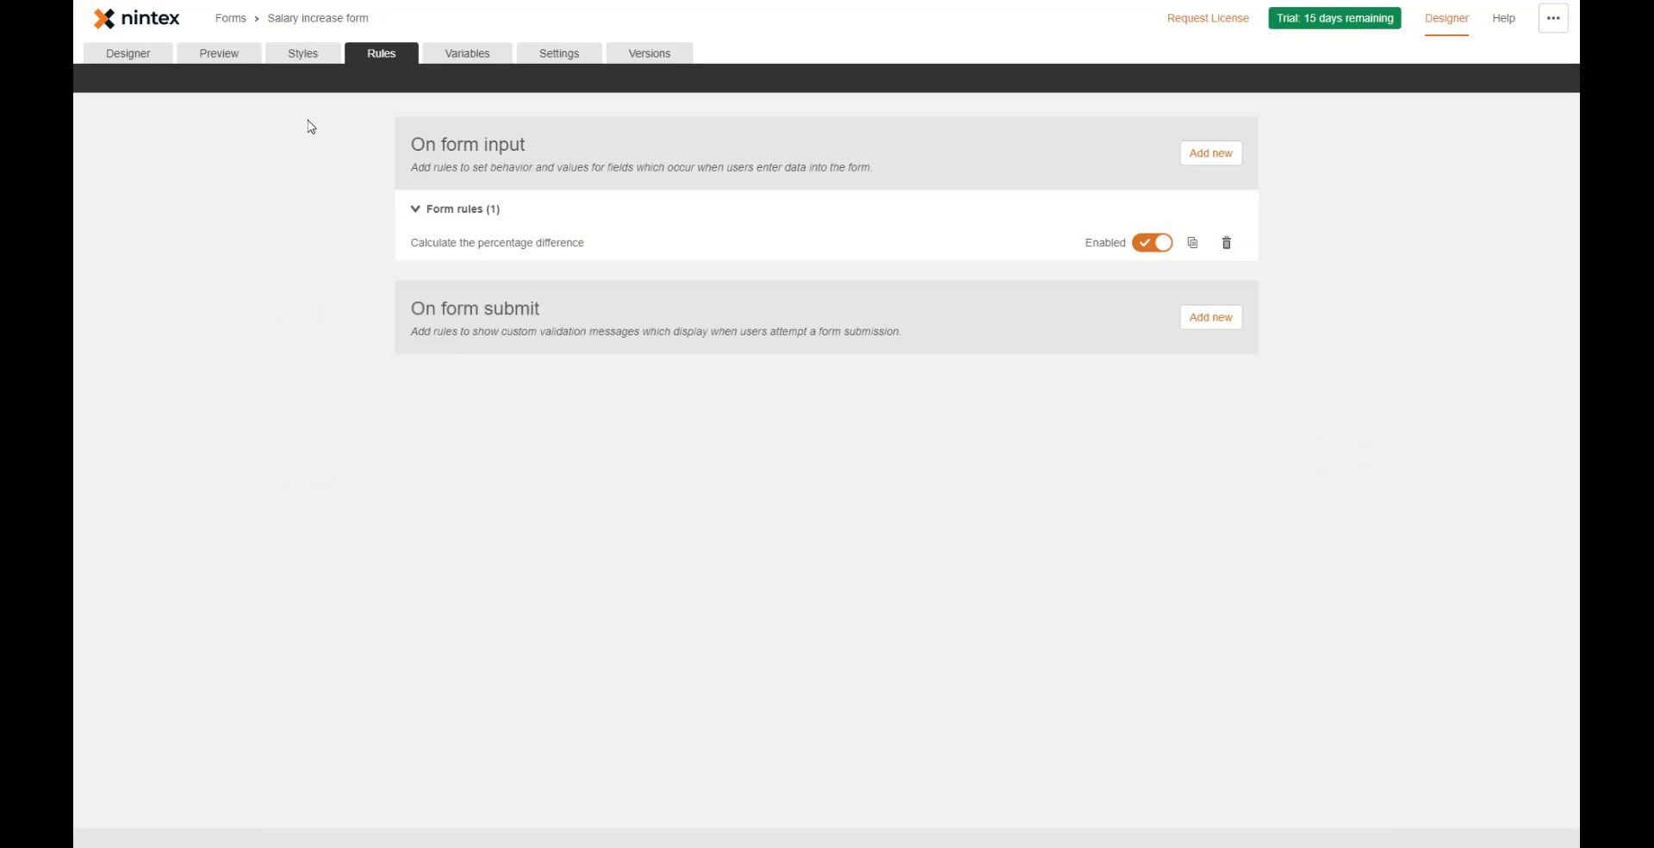
- Preview the form with a present salary of 750 and a proposed salary of 800, and examine the calculated percentage
click(247, 56)
click(569, 201)
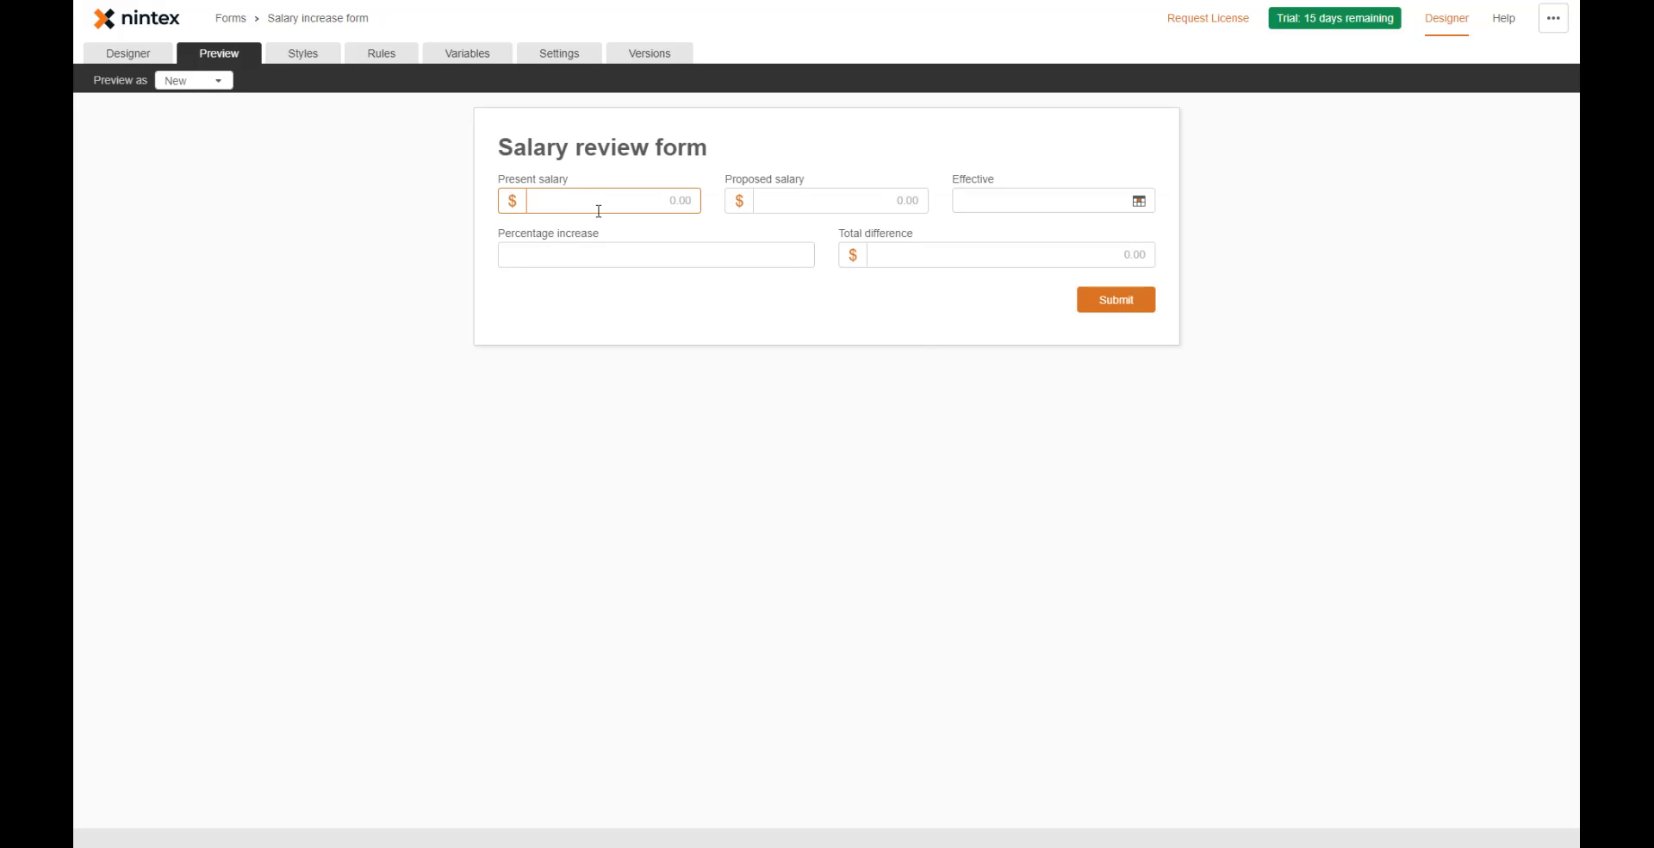
text(750)
key(Tab)
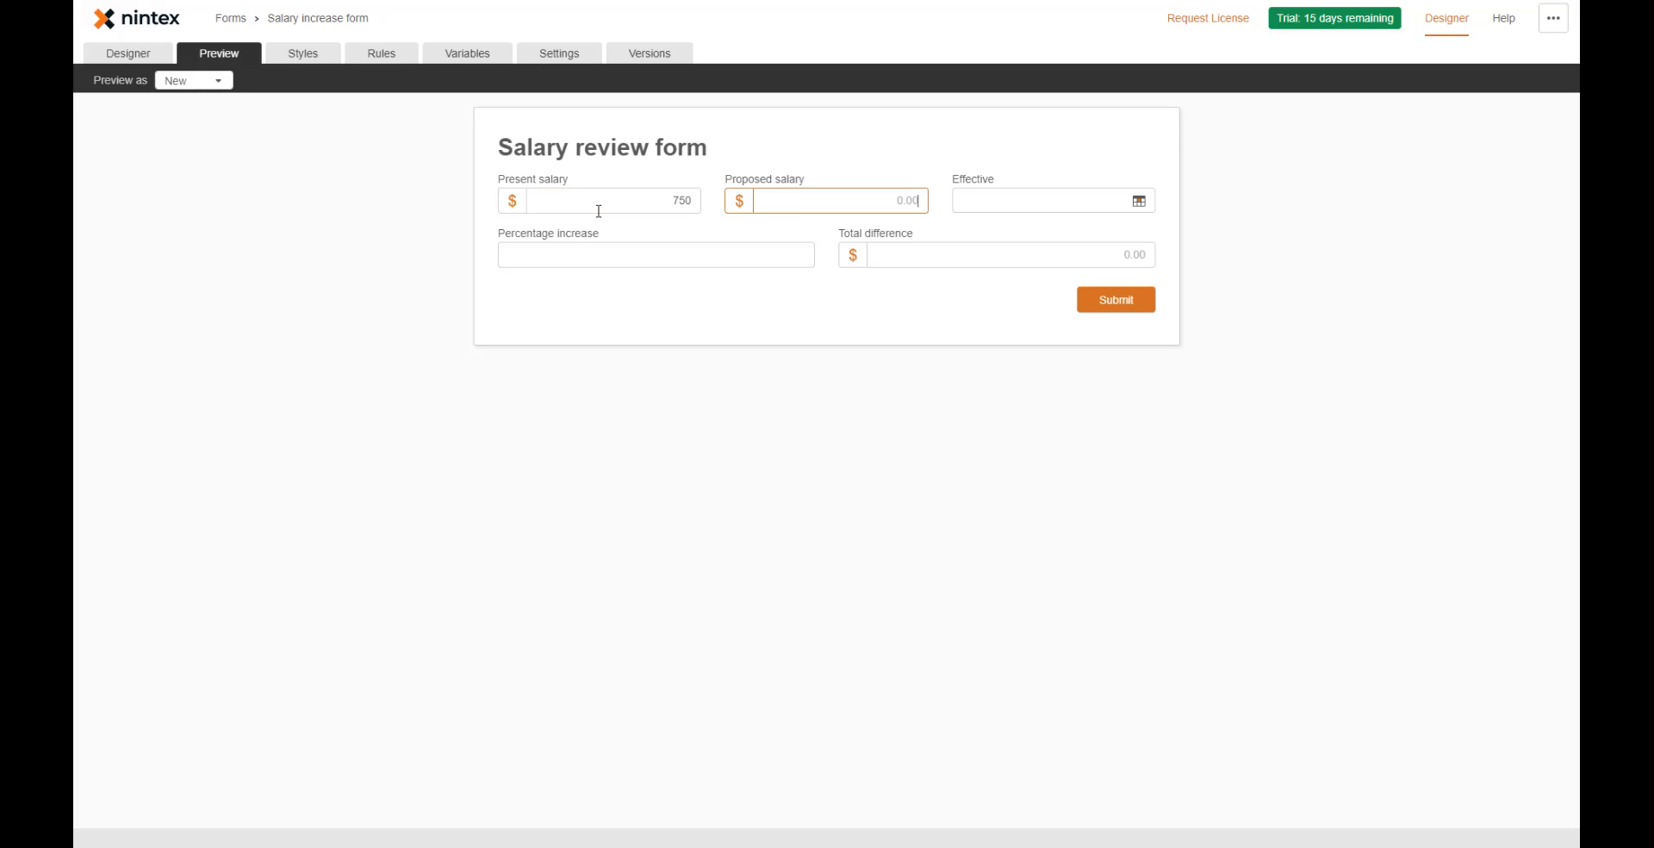
text(800)
click(754, 322)
drag(508, 256, 586, 255)
click(559, 290)
click(511, 255)
- Test the preview with a present salary of 1000 and a proposed salary of 1100, checking percentage and total difference
double_click(684, 202)
text(1000)
key(Tab)
text(11)
click(651, 305)
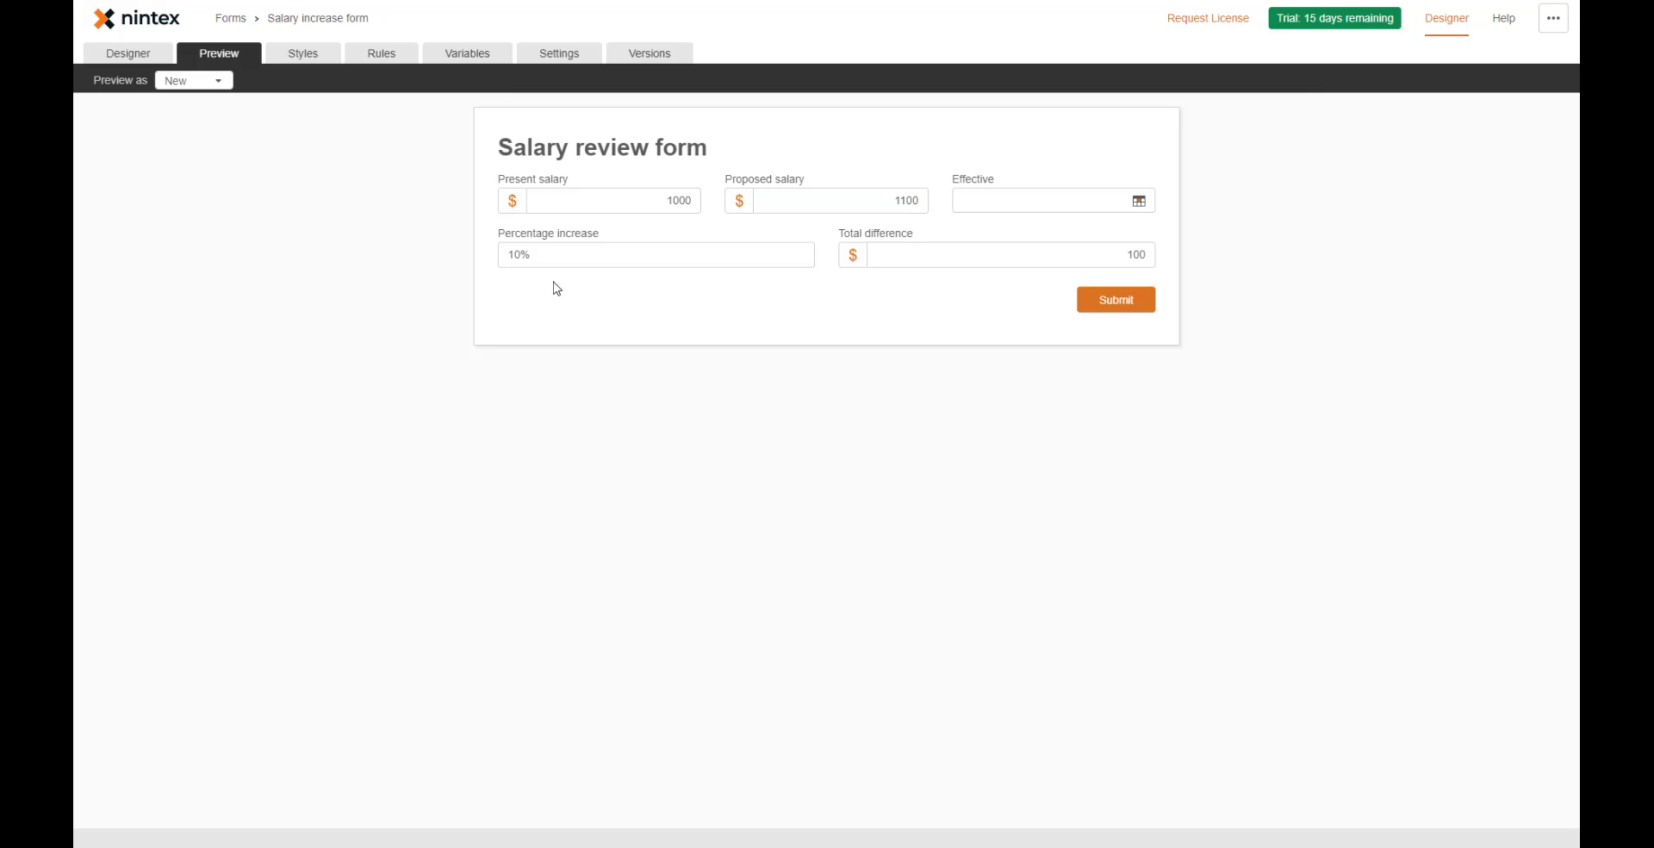
double_click(1136, 255)
click(995, 300)
- Change the previewed proposed salary to 1500 and check the recalculated percentage increase
drag(904, 200, 900, 199)
text(5)
click(974, 326)
double_click(548, 256)
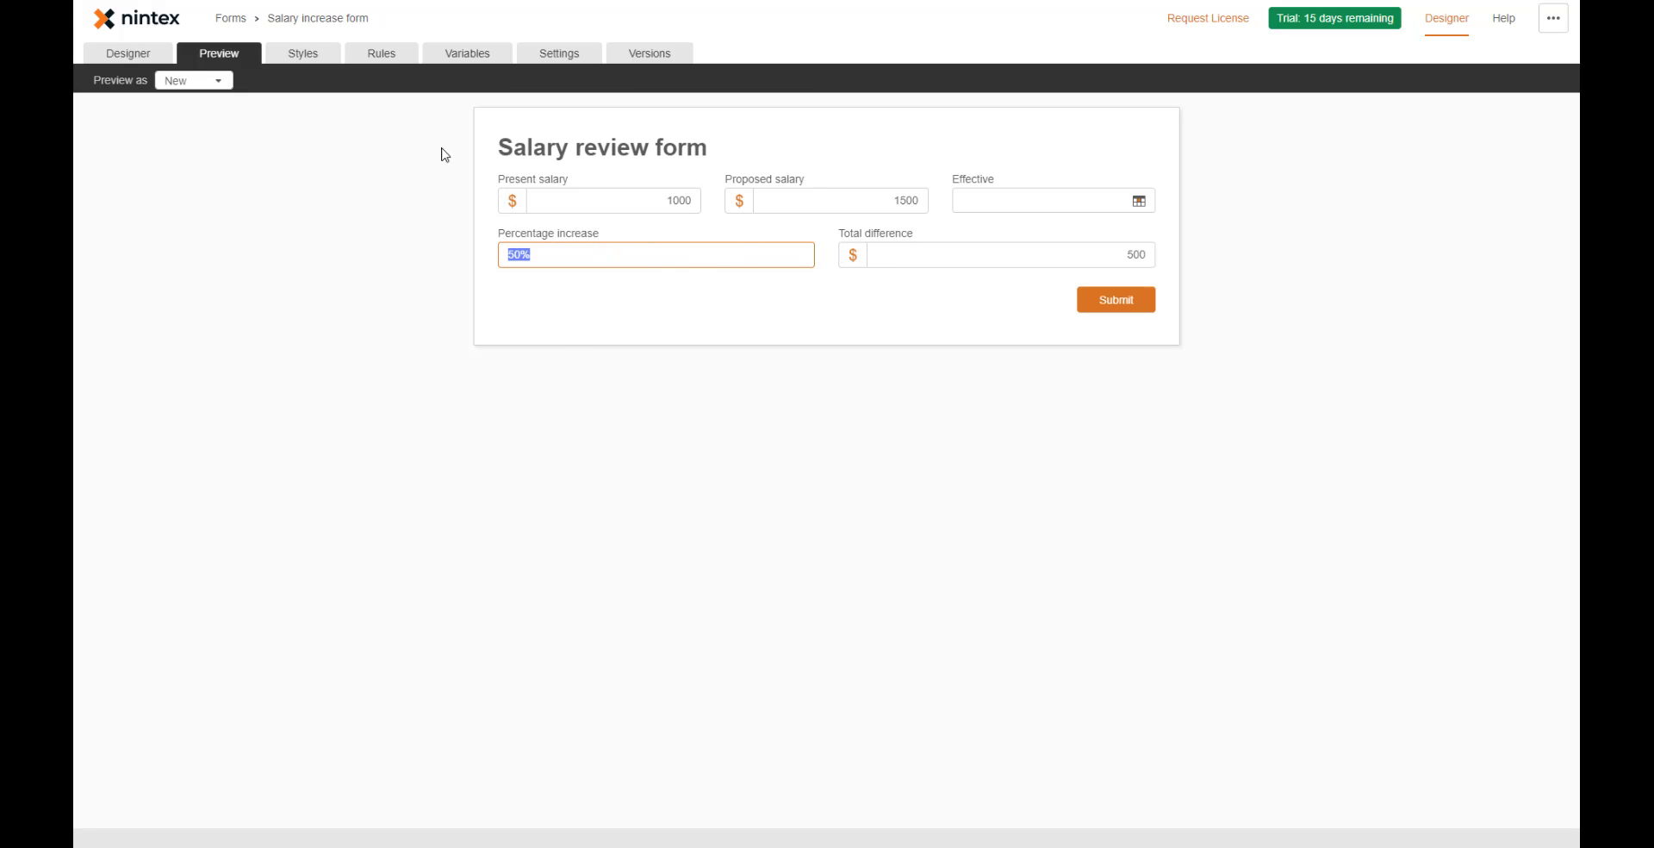
click(380, 58)
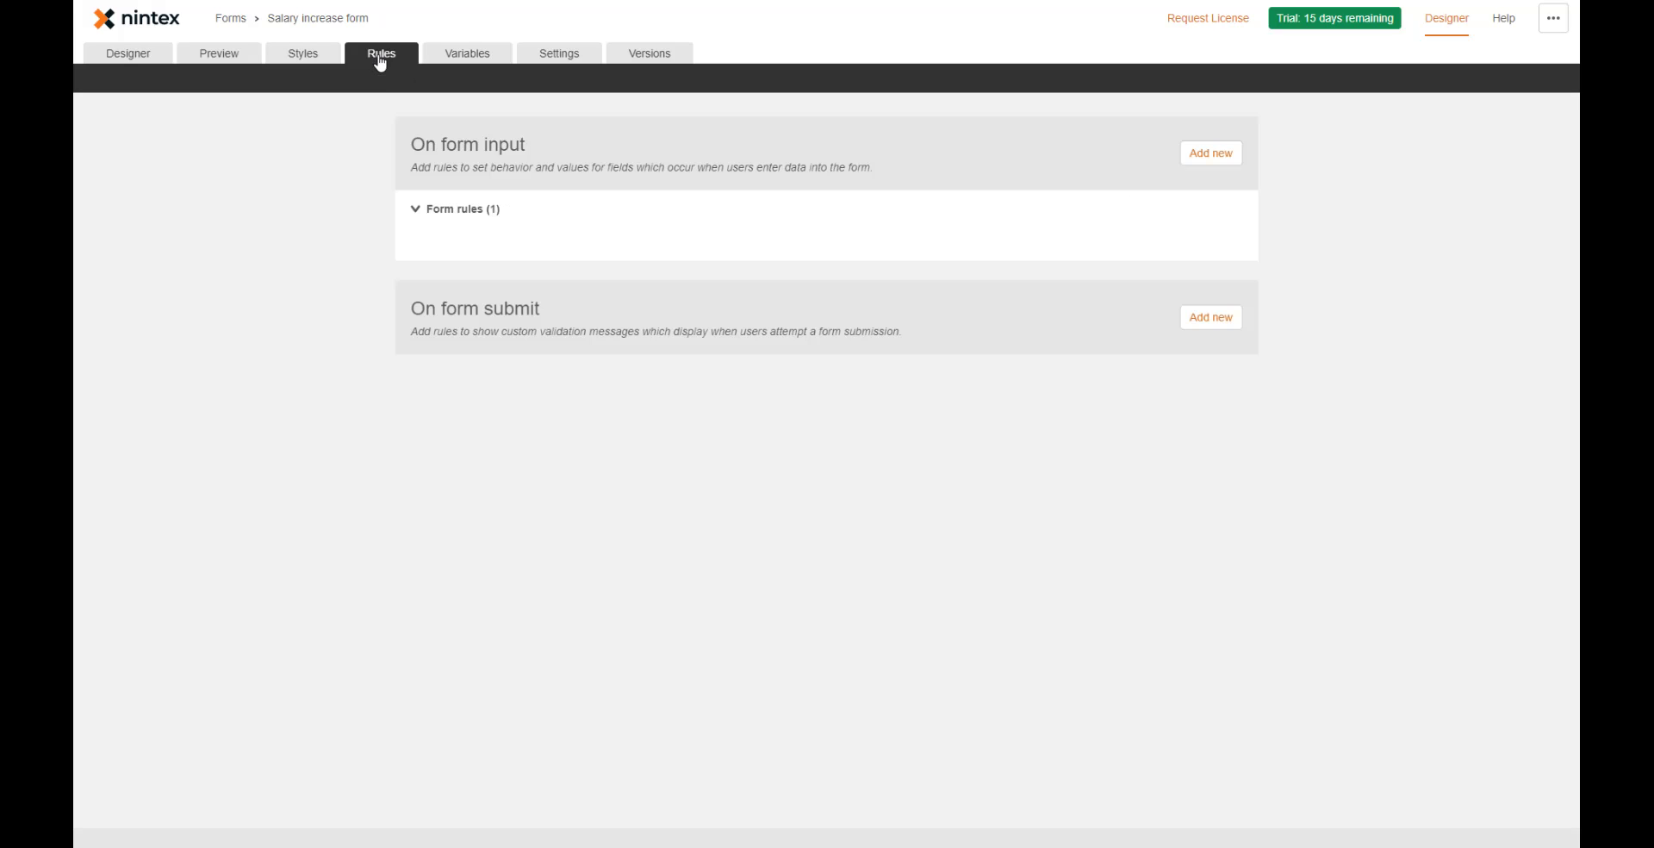
click(1200, 325)
click(566, 389)
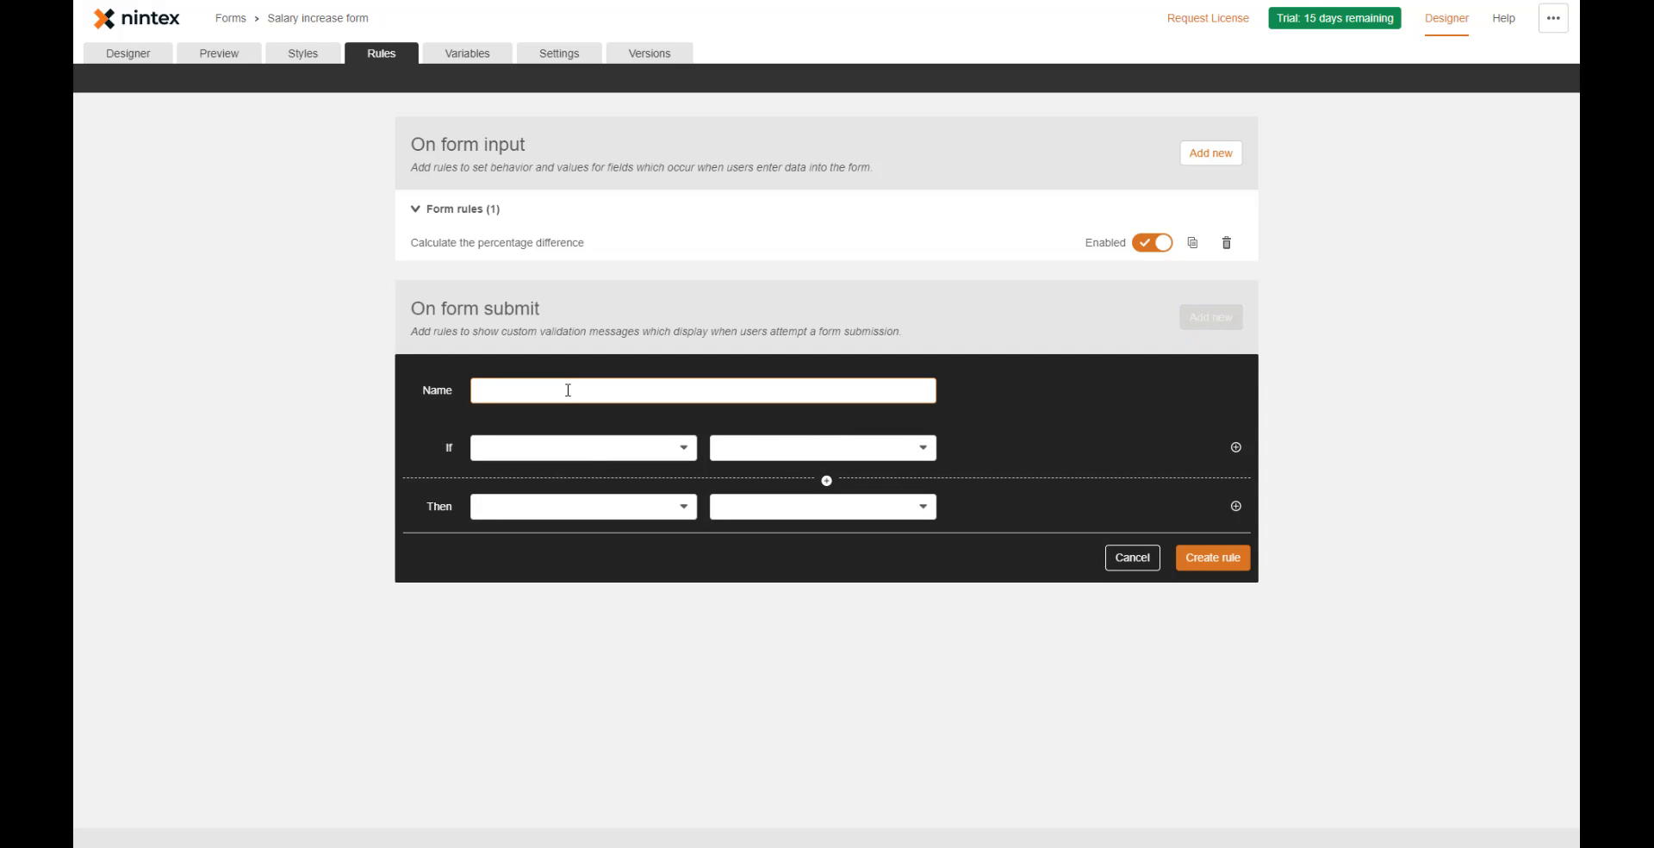
text(Over increase limit)
click(572, 447)
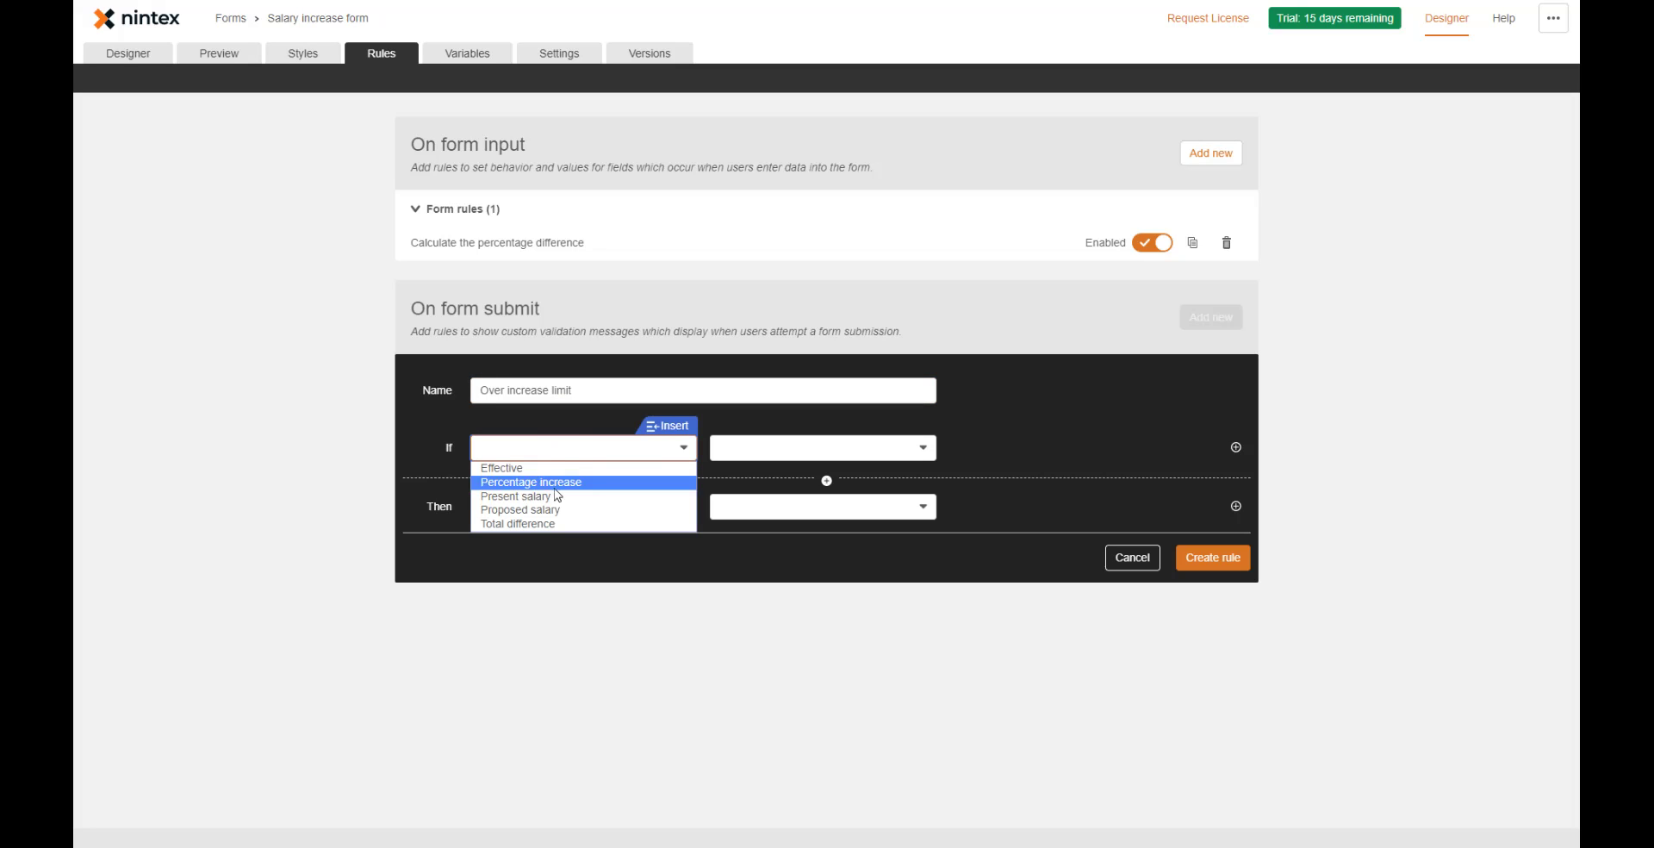
click(548, 482)
click(786, 447)
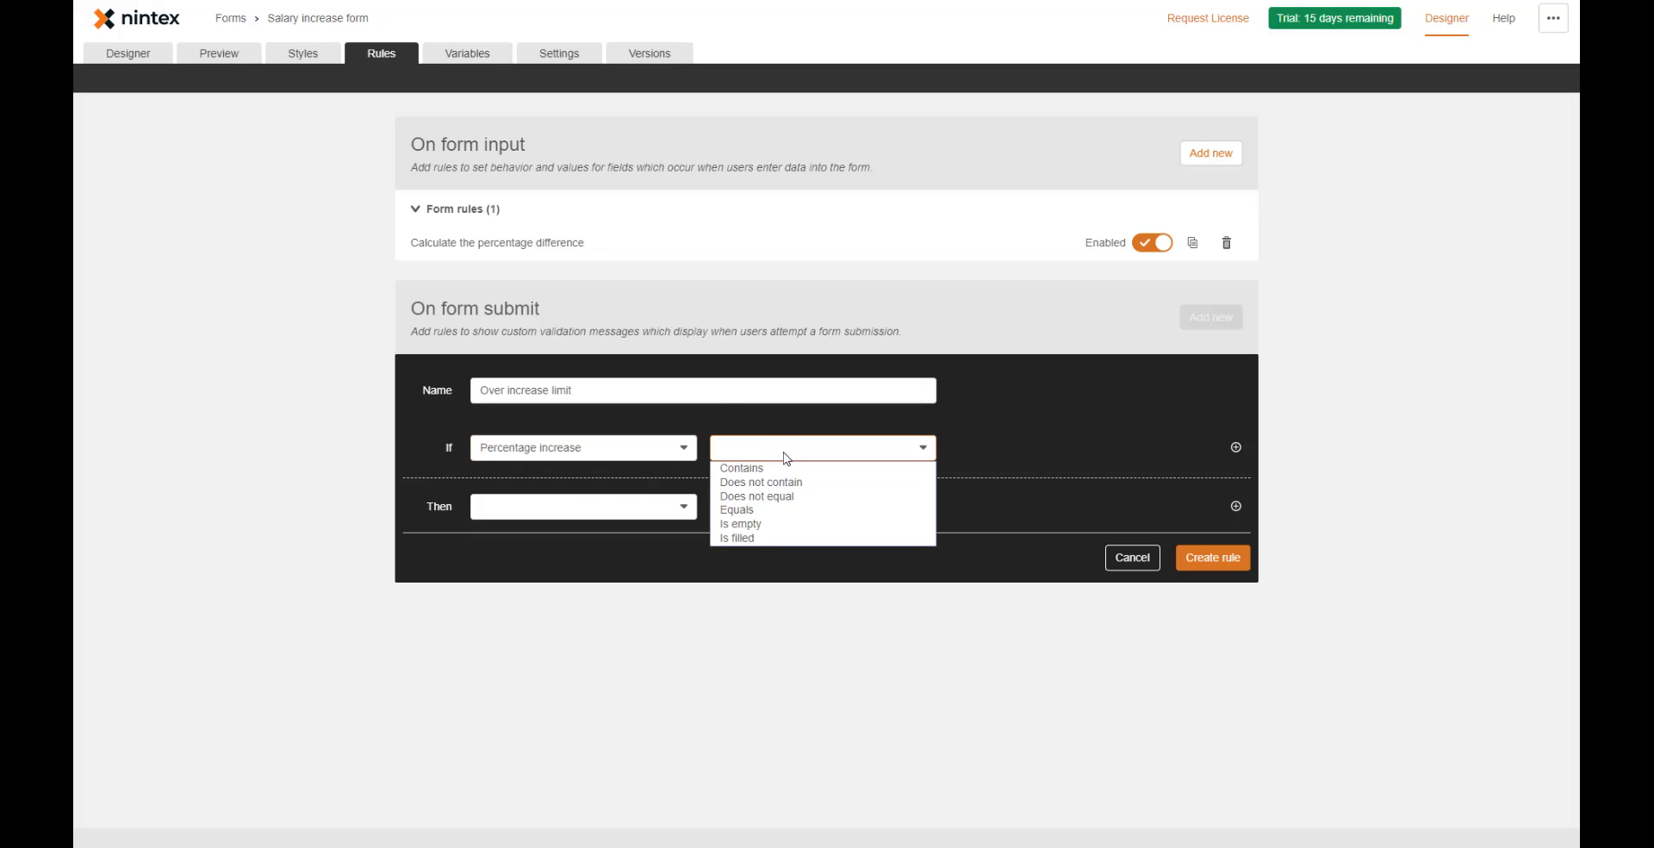
click(778, 539)
click(655, 508)
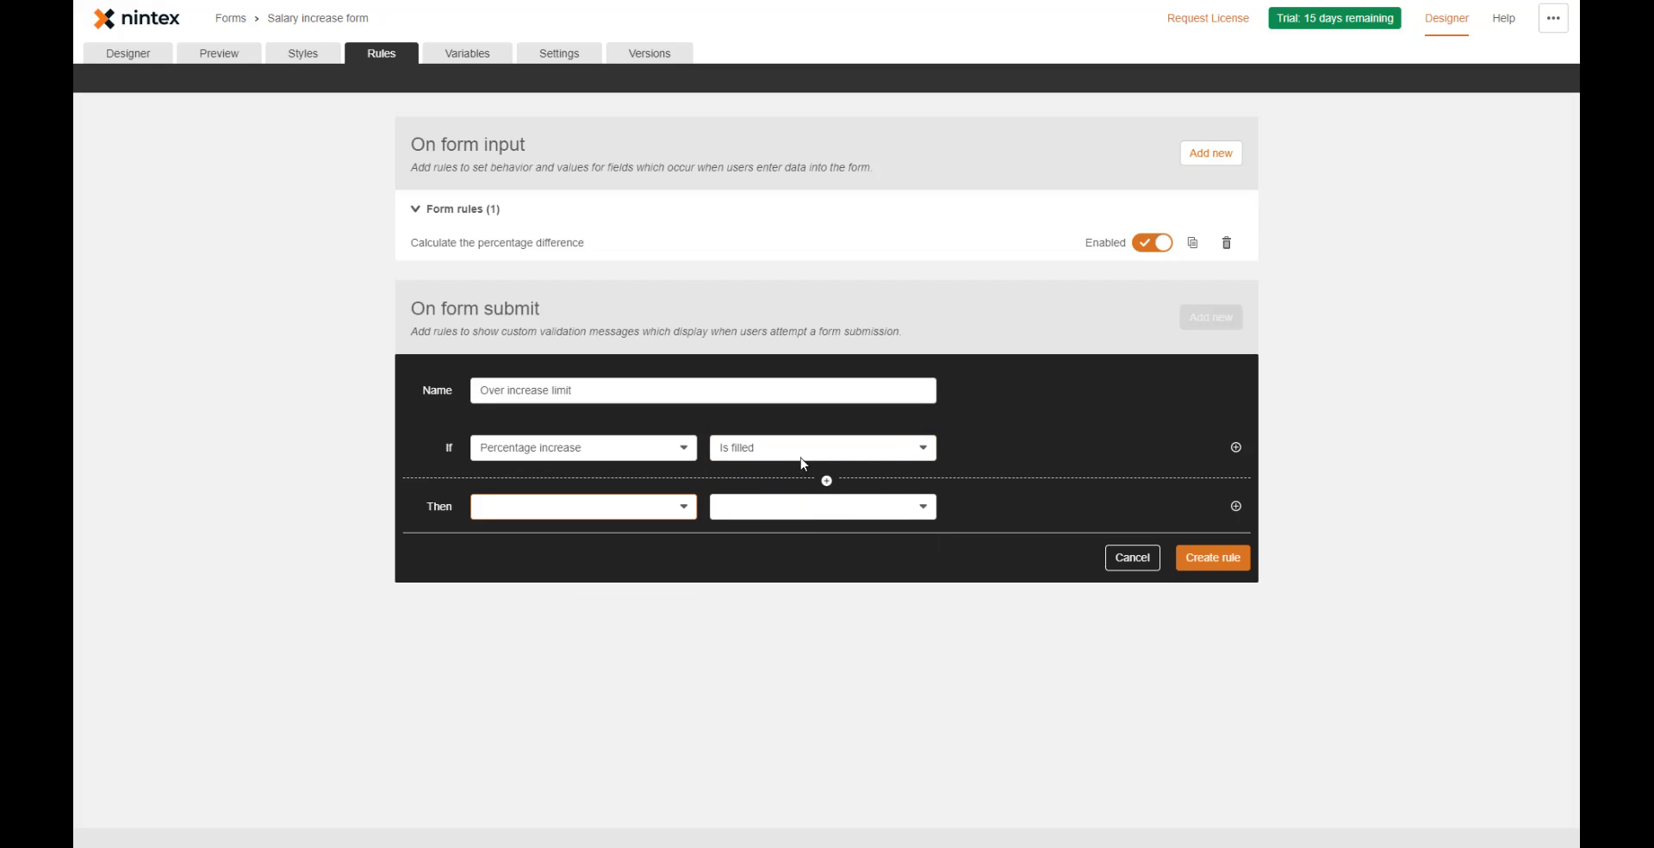
click(1236, 448)
click(620, 494)
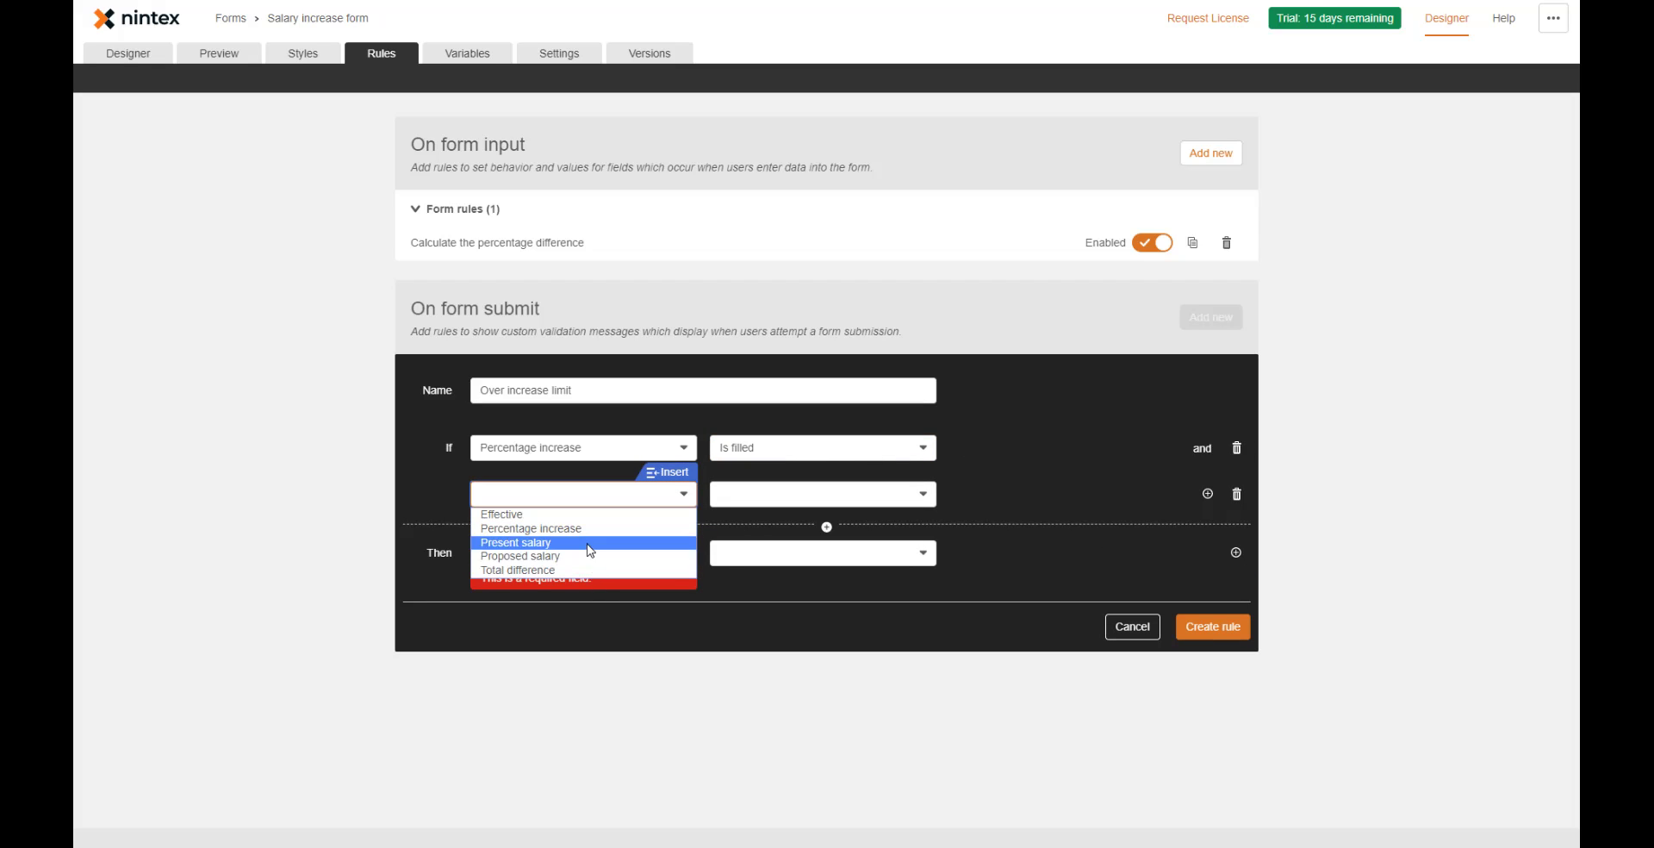
click(586, 529)
click(779, 495)
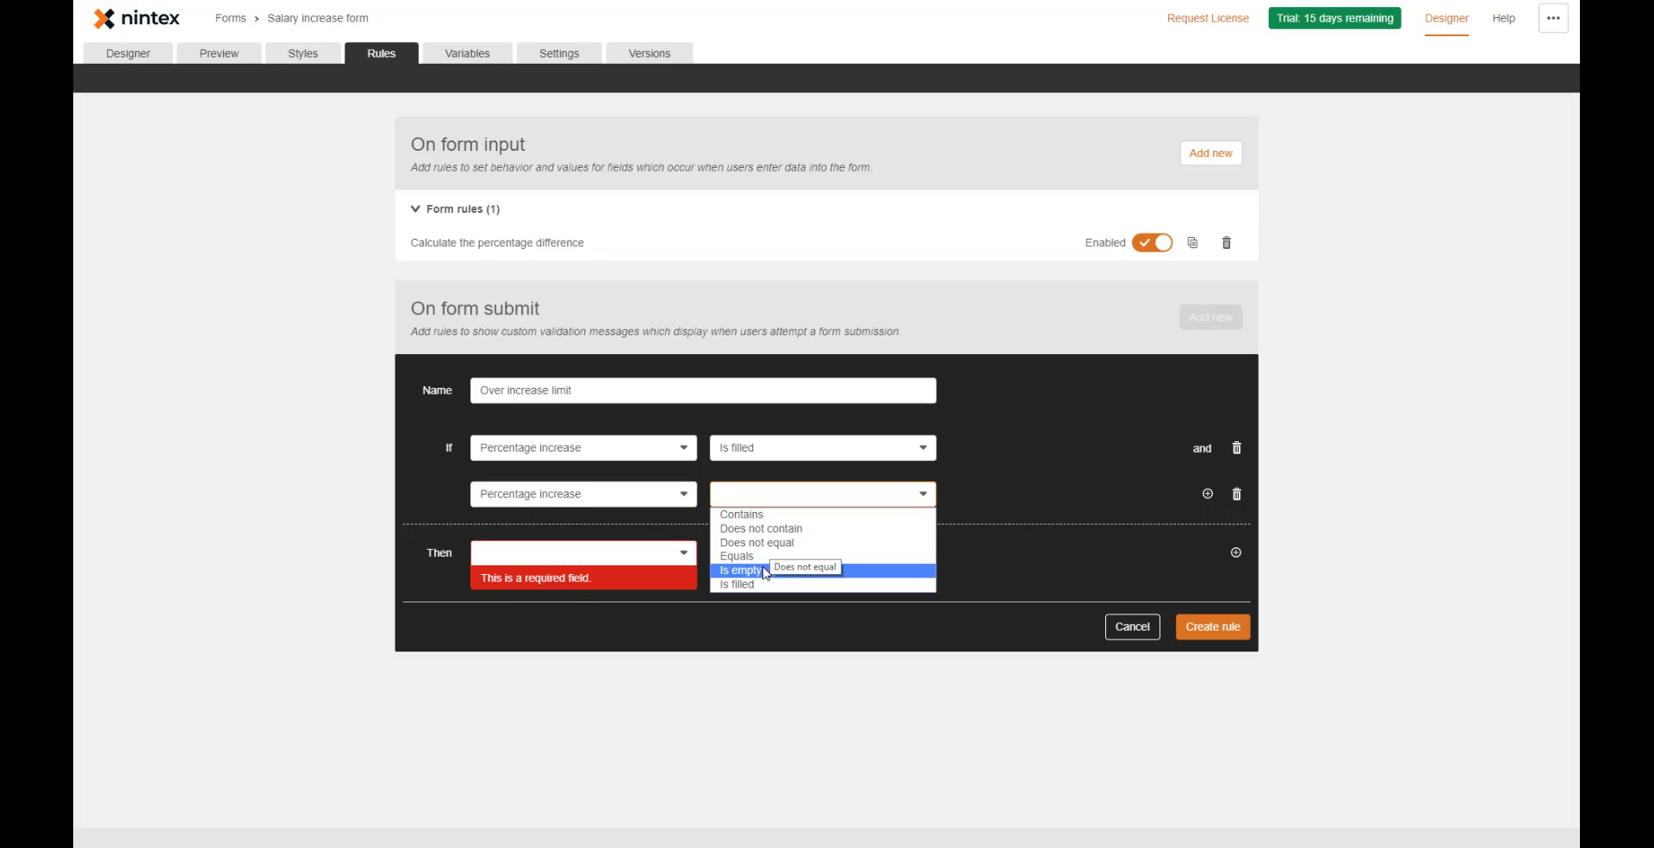
click(639, 494)
click(639, 493)
click(638, 494)
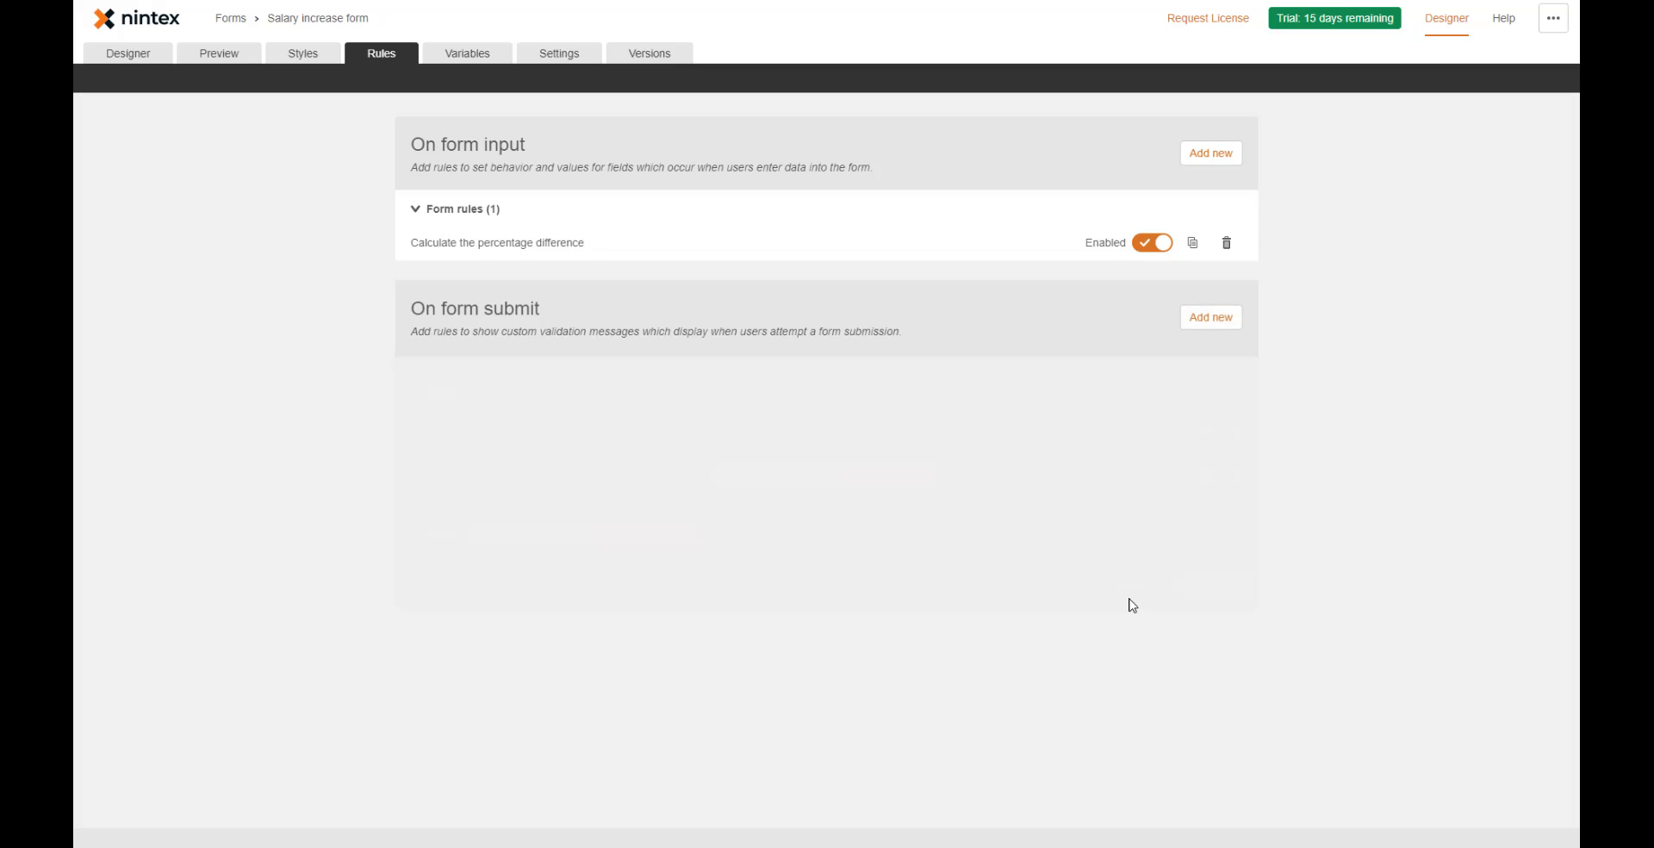
- Preview the form and examine the Percentage increase and Total difference fields
click(217, 54)
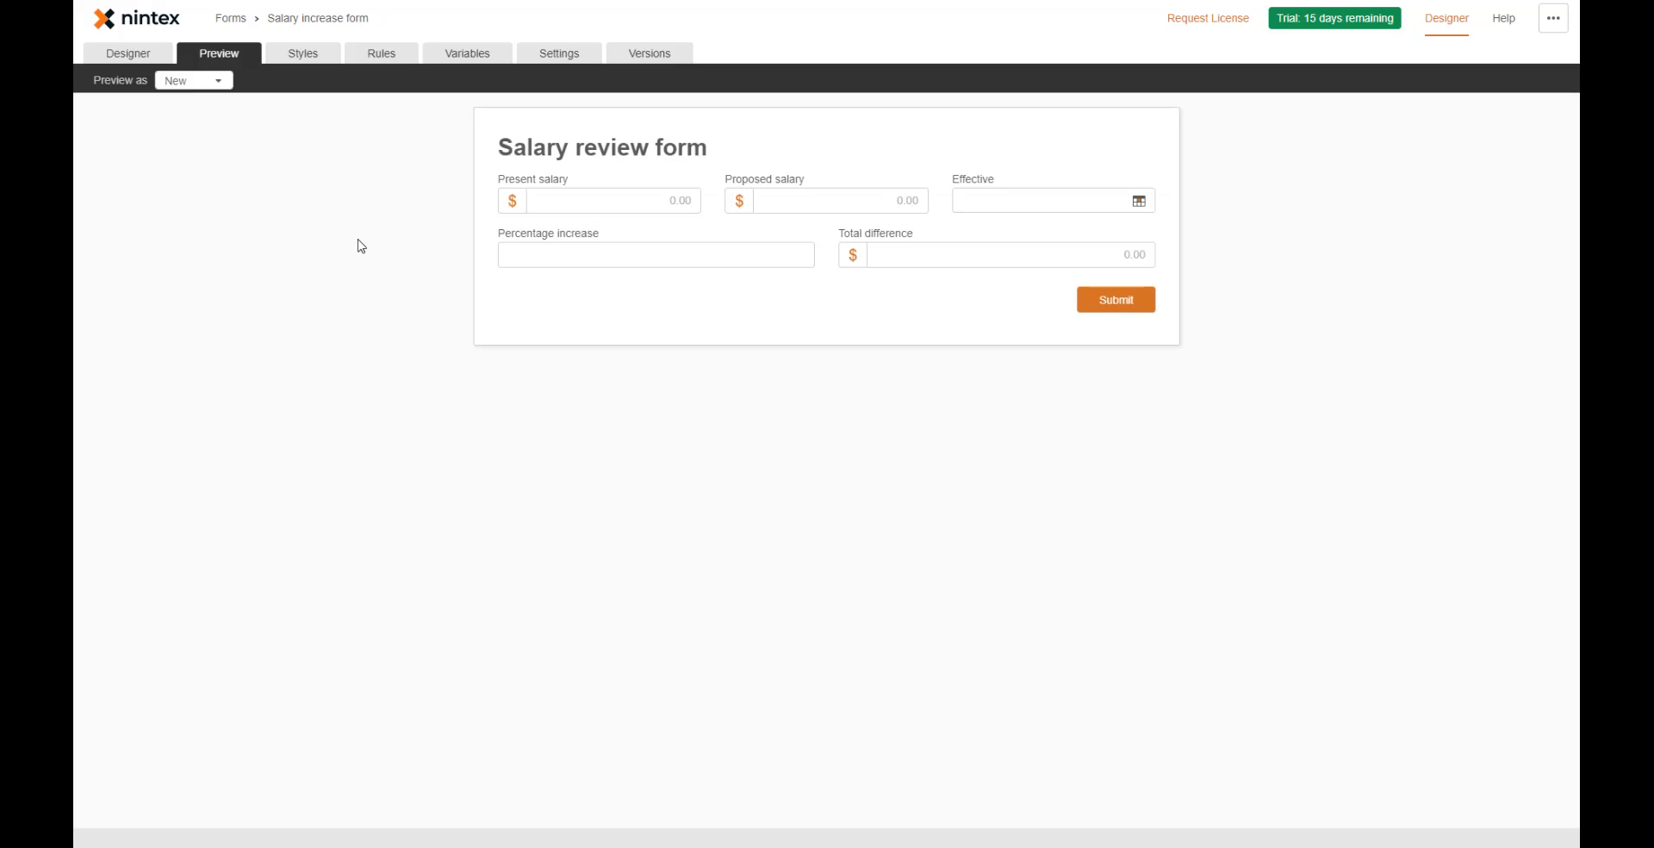
click(591, 260)
click(921, 259)
click(712, 255)
- Start a new form submit rule and try the var calculate percentage variable as its condition
click(379, 59)
click(1202, 324)
click(669, 431)
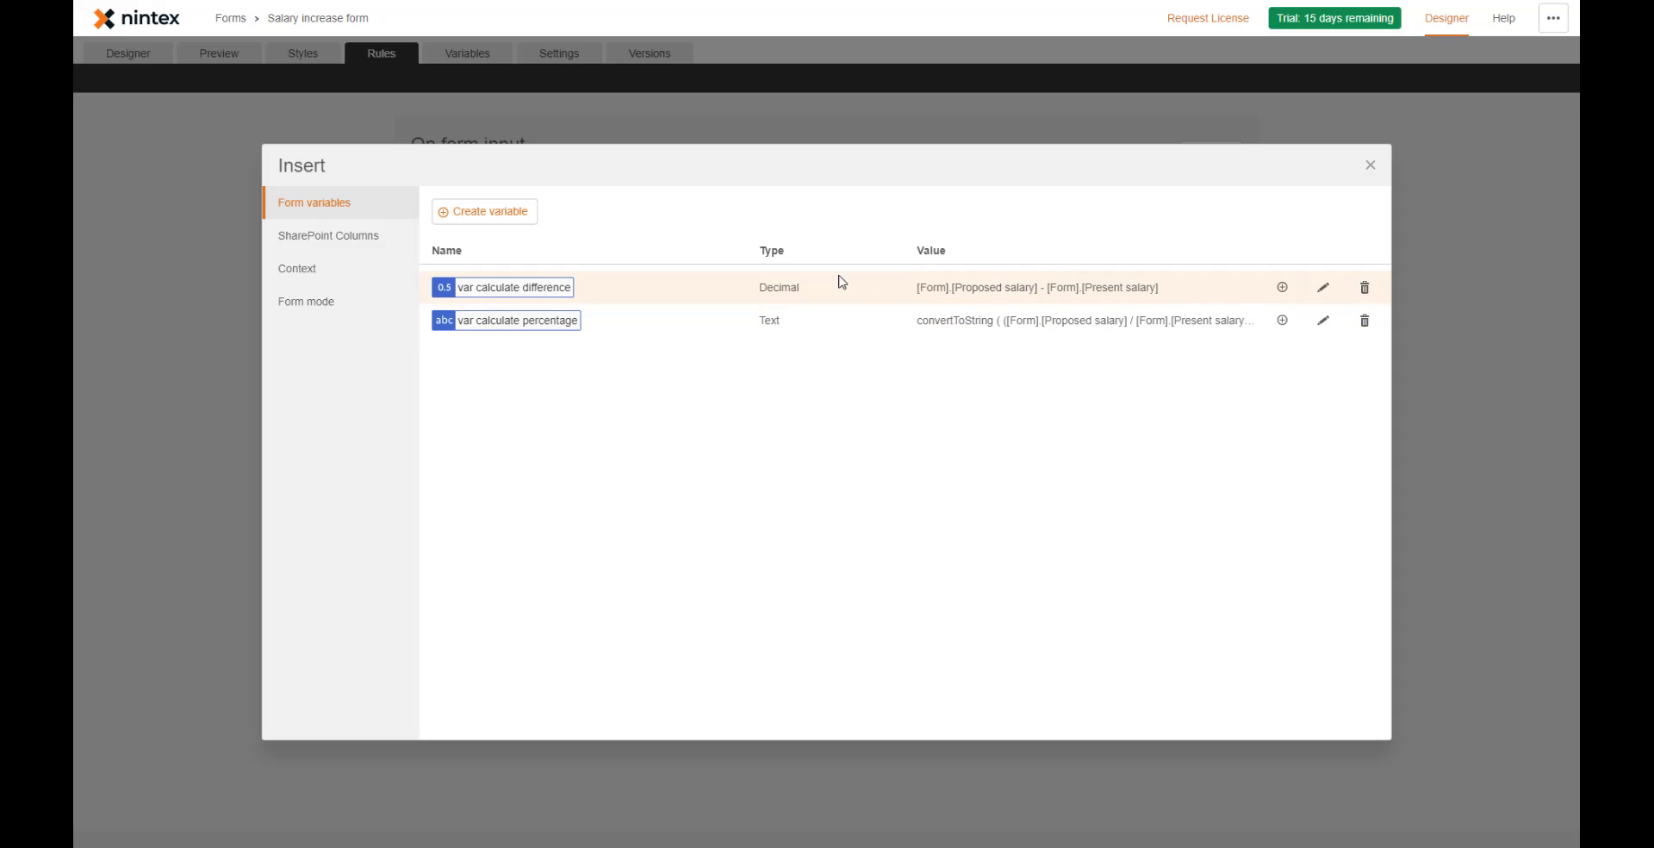
click(1283, 321)
click(683, 448)
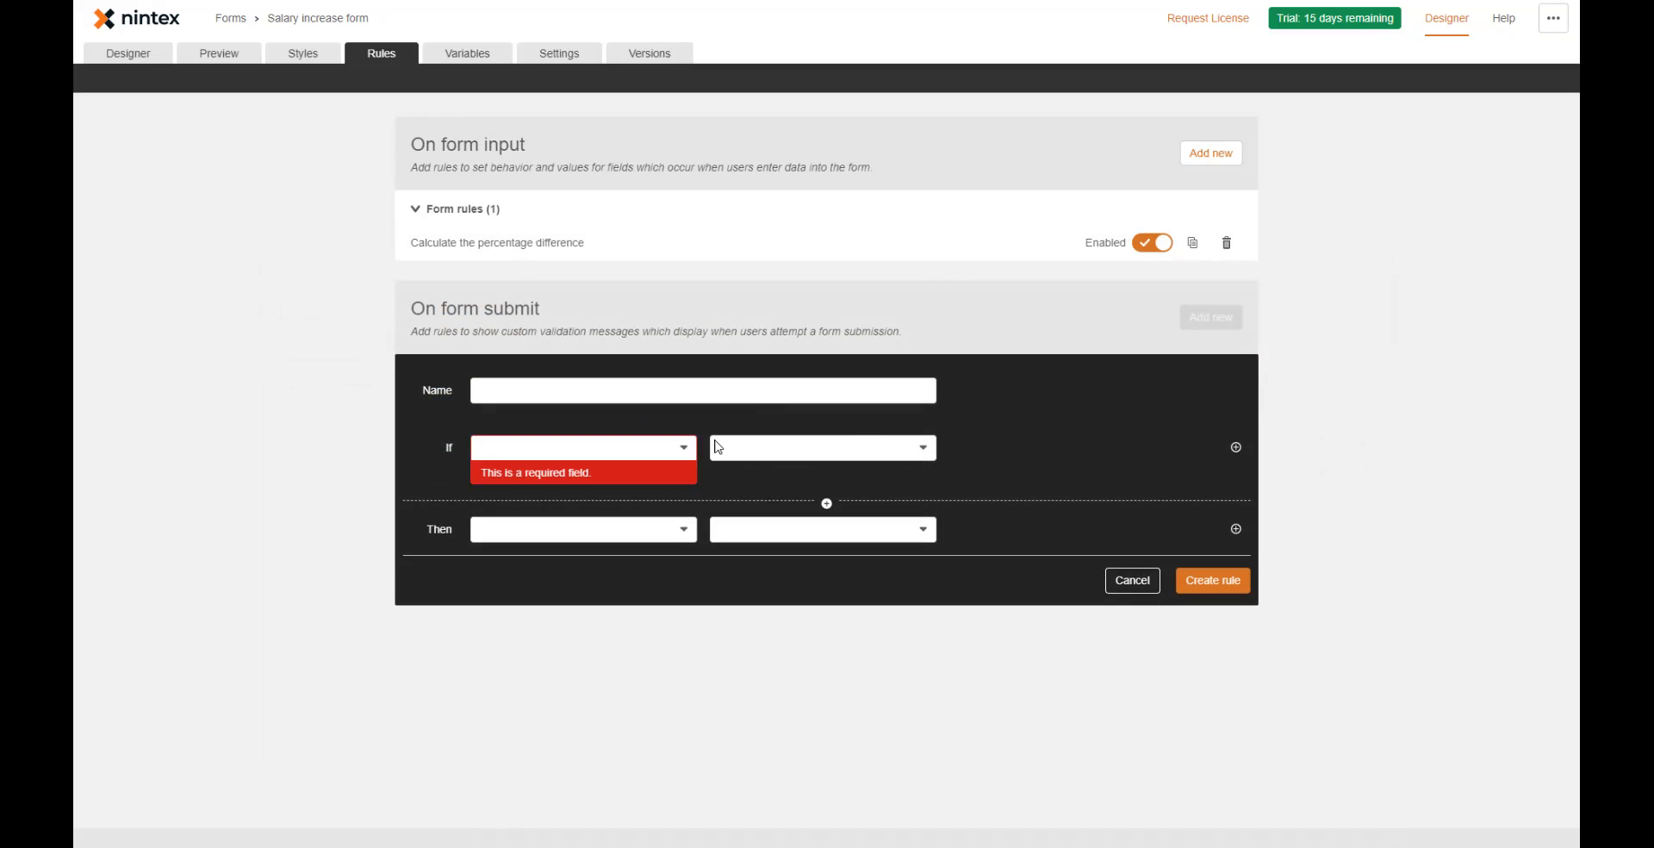
- Copy the numeric percentage calculation out of the var calculate percentage formula and close that variable
click(669, 429)
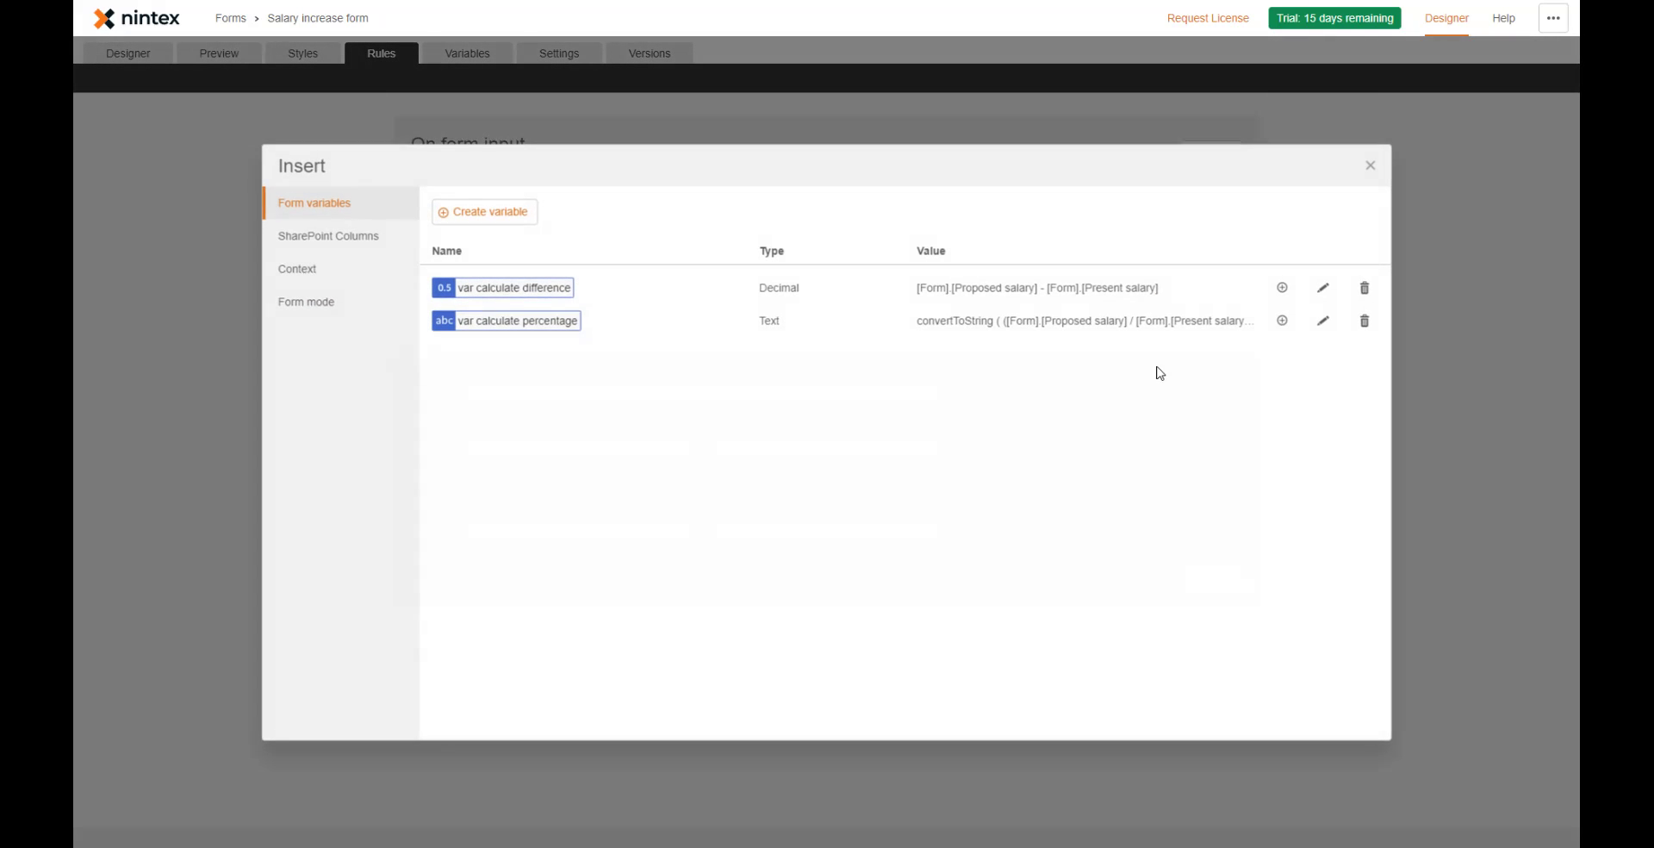
click(1324, 321)
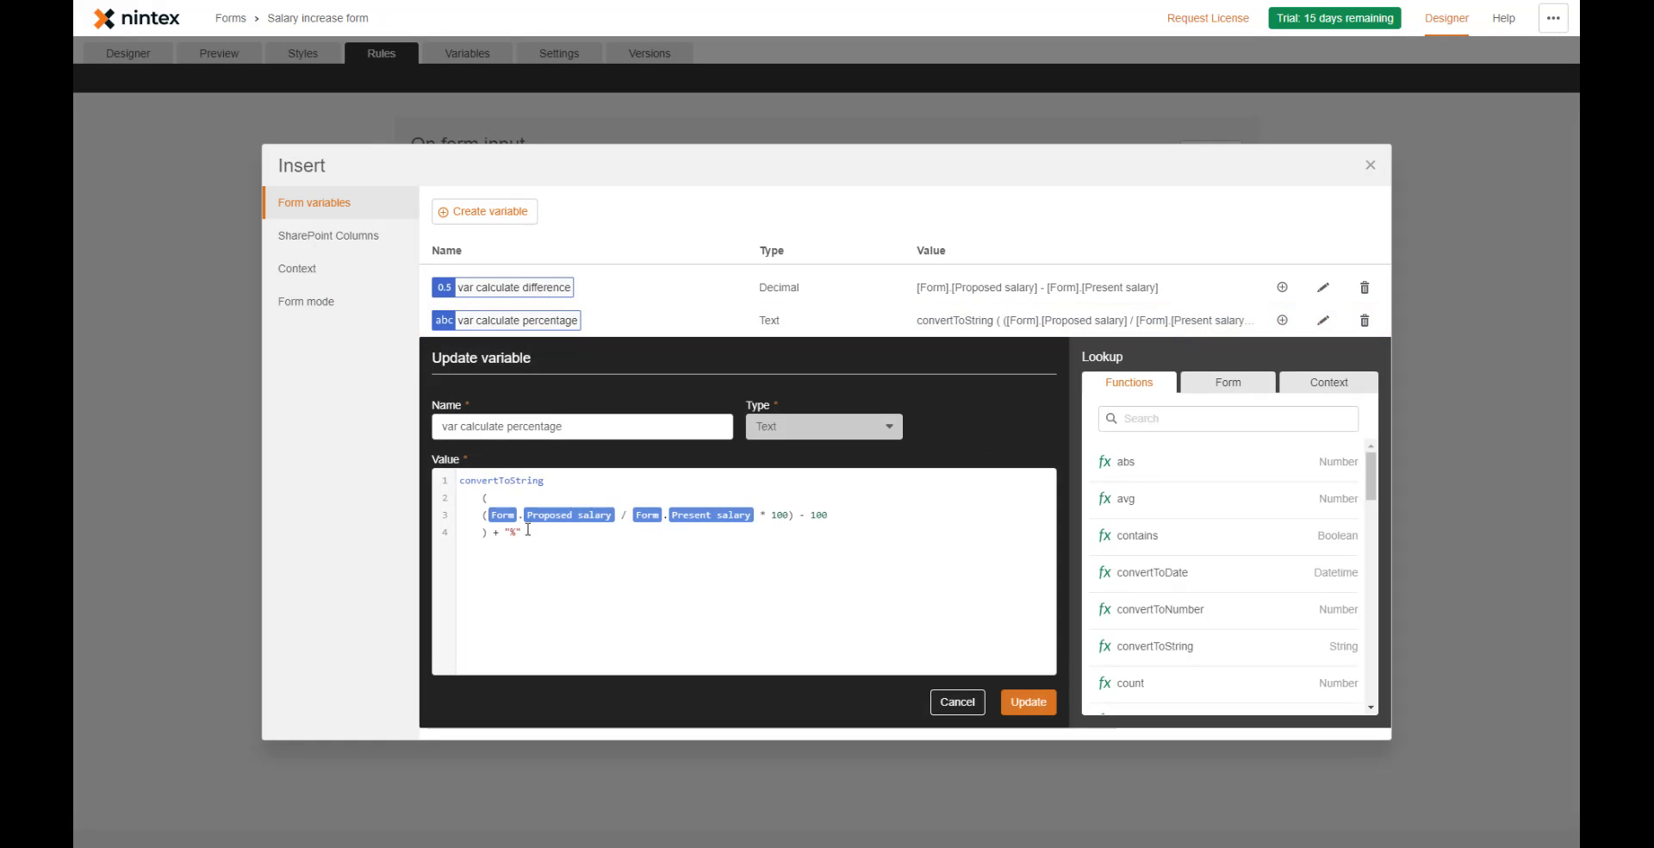
drag(821, 514, 492, 509)
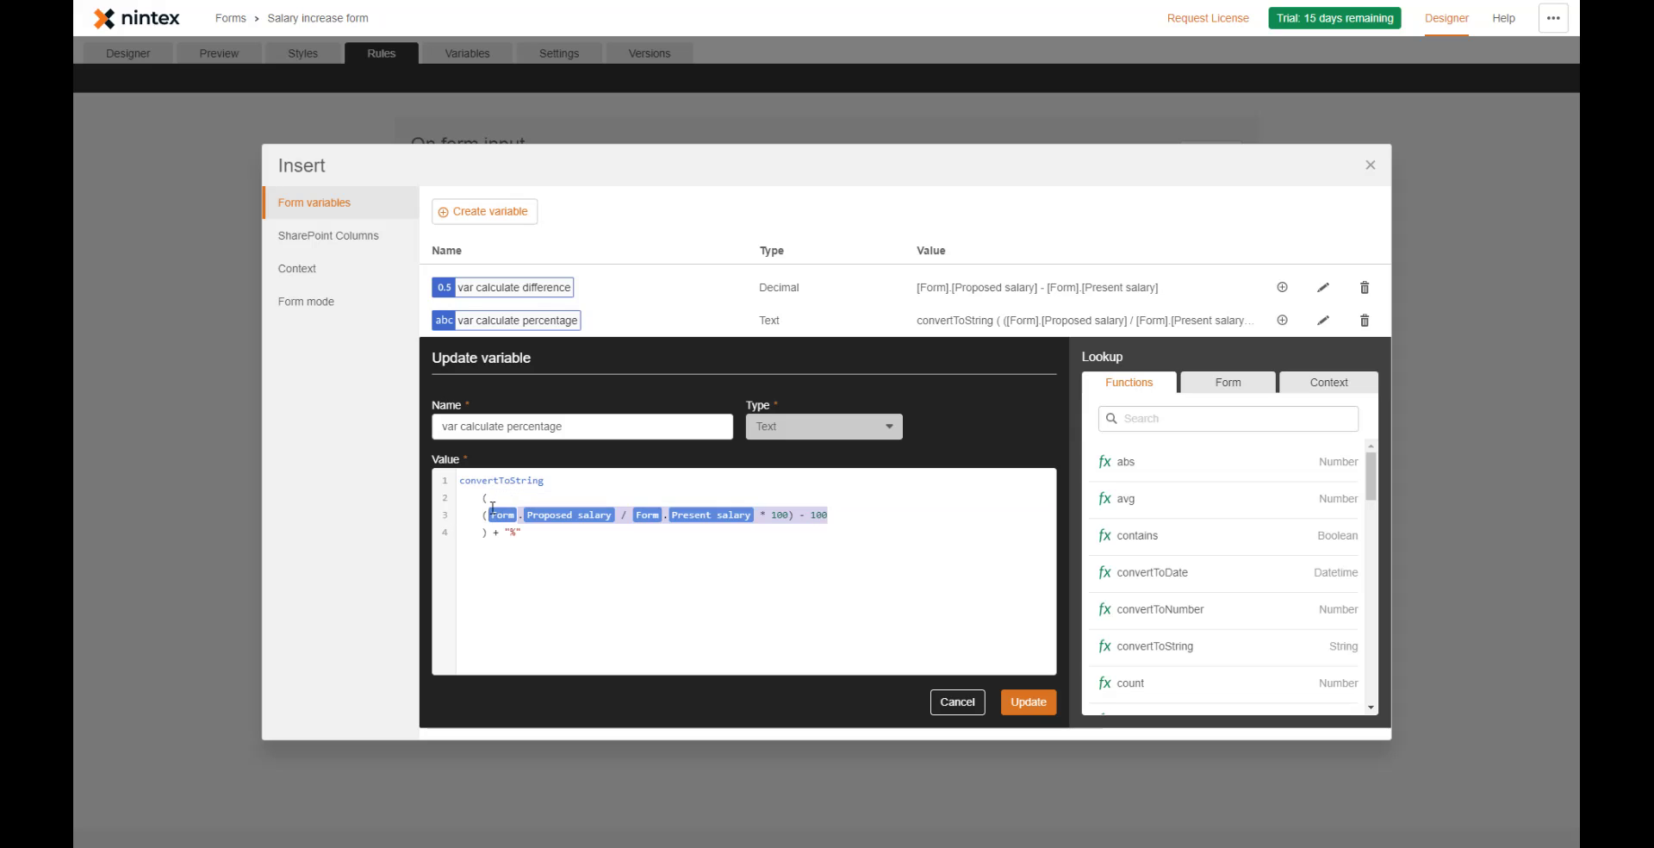
click(967, 701)
- Start a new form variable and paste the copied percentage calculation as its value
click(513, 218)
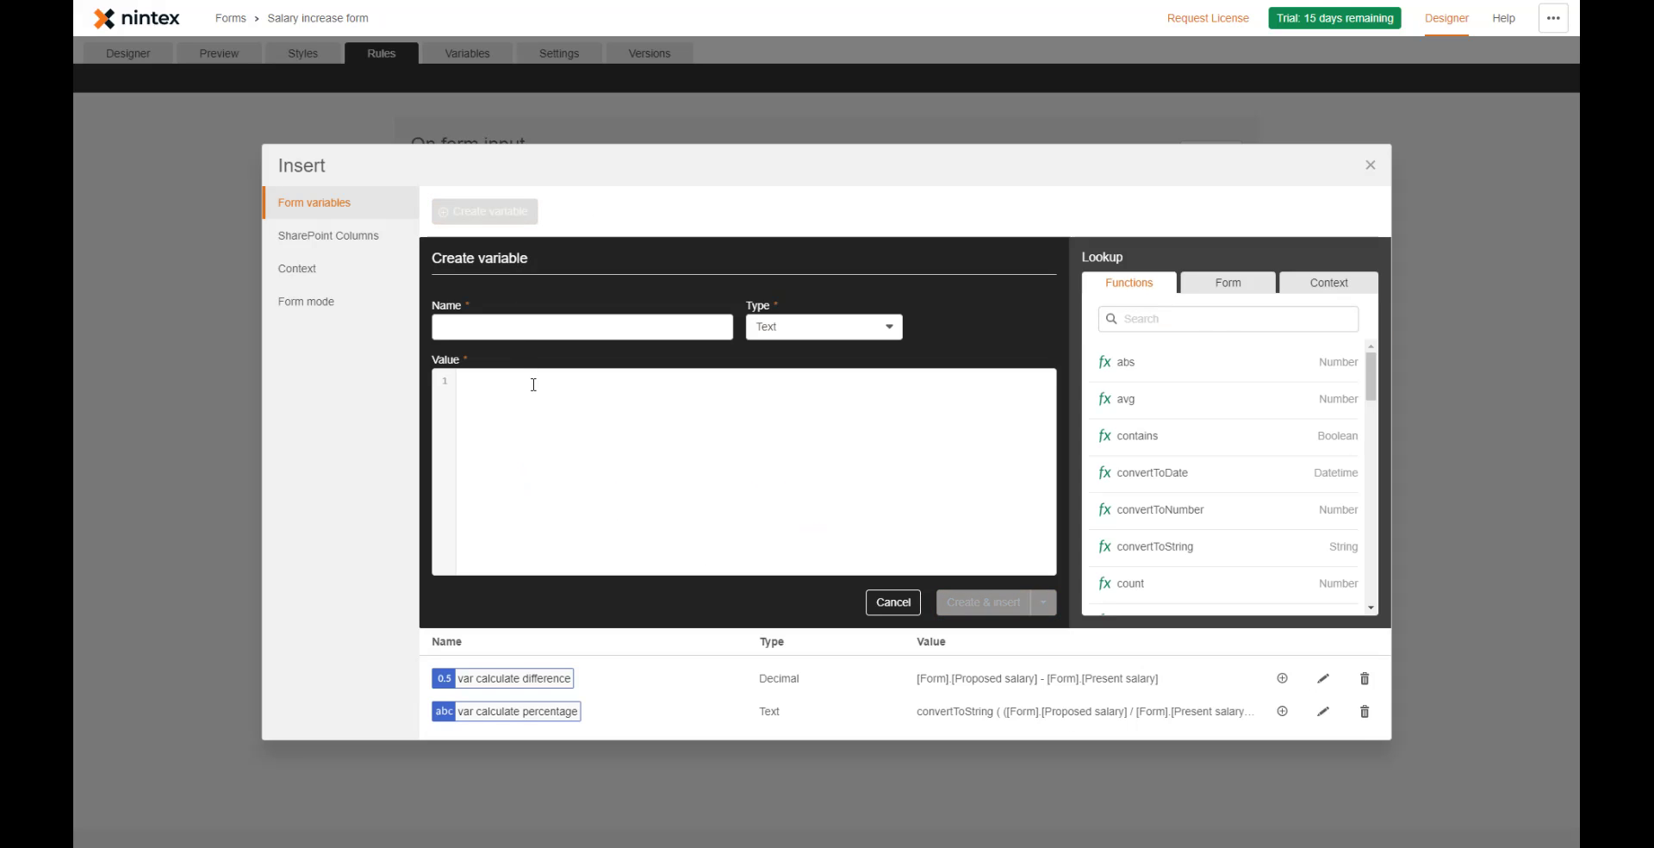
click(525, 330)
text(.[Proposed salary] / [Form].[P)
click(556, 405)
text(.[Proposed salary] / [Form].[Present salary] * 100) - 100)
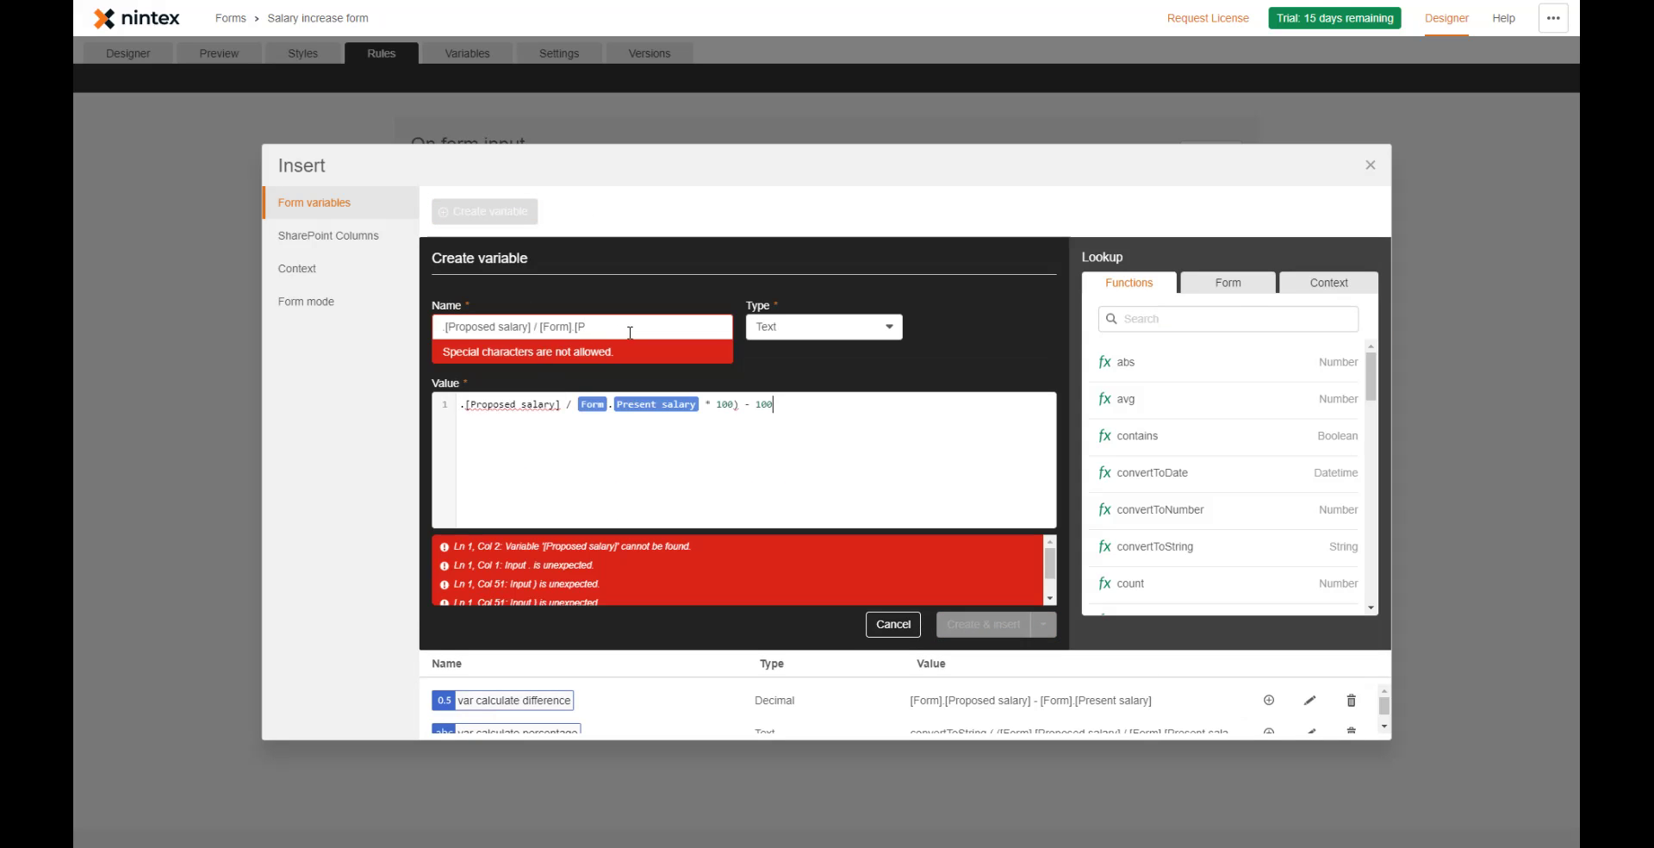
- Repair the start of the pasted formula so that it references form.[Proposed salary]
drag(632, 328, 385, 338)
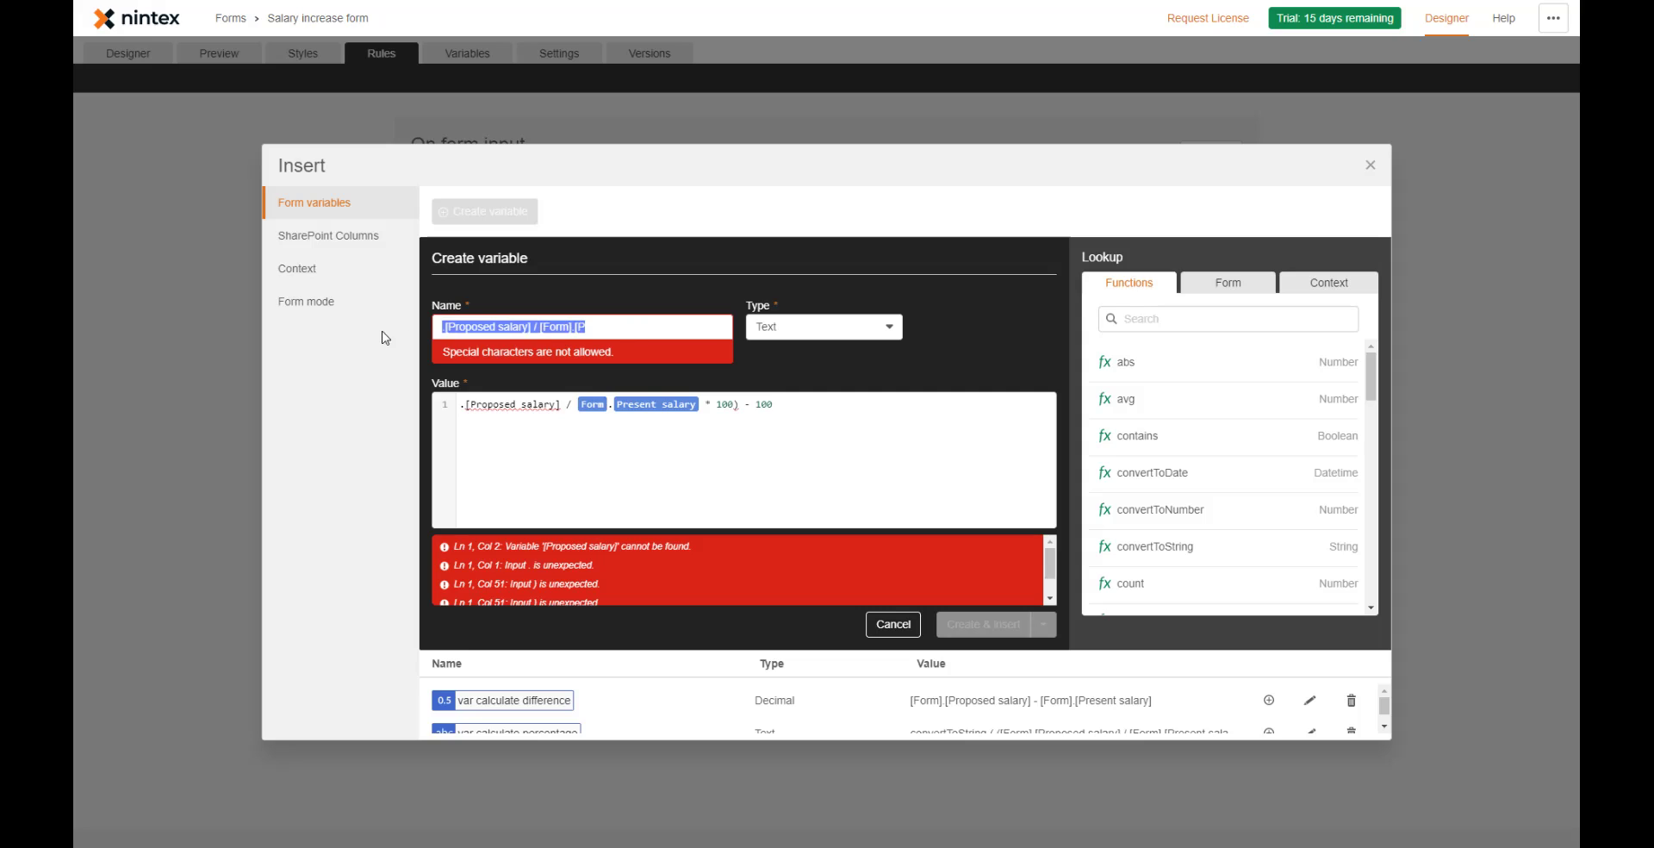
click(465, 405)
key(BackSpace)
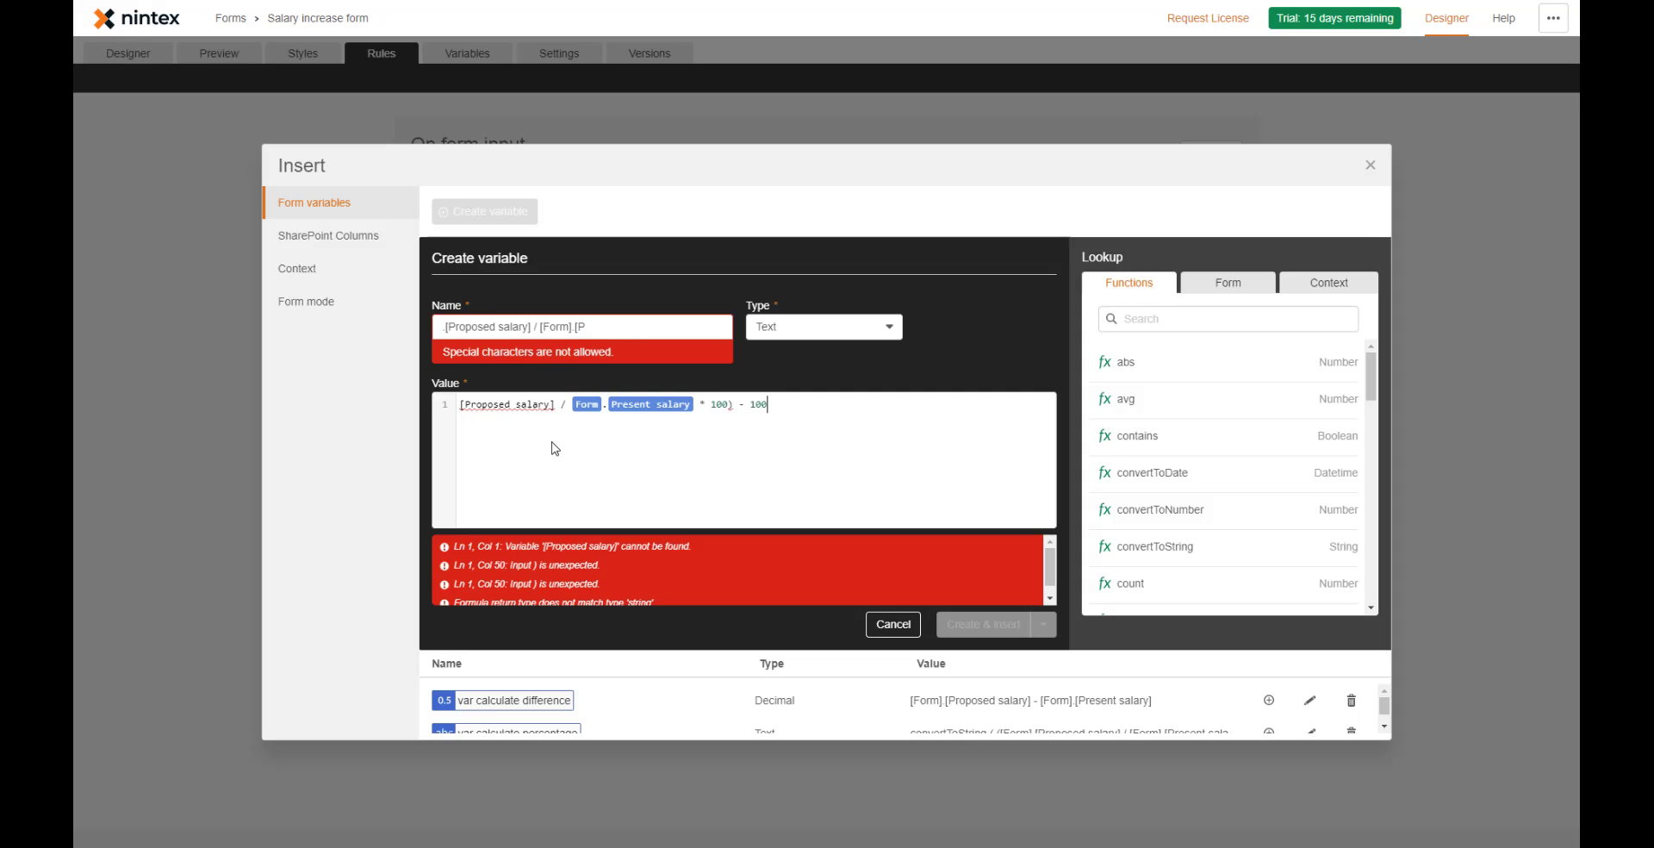
text(f)
text(orm,)
key(BackSpace)
text(.)
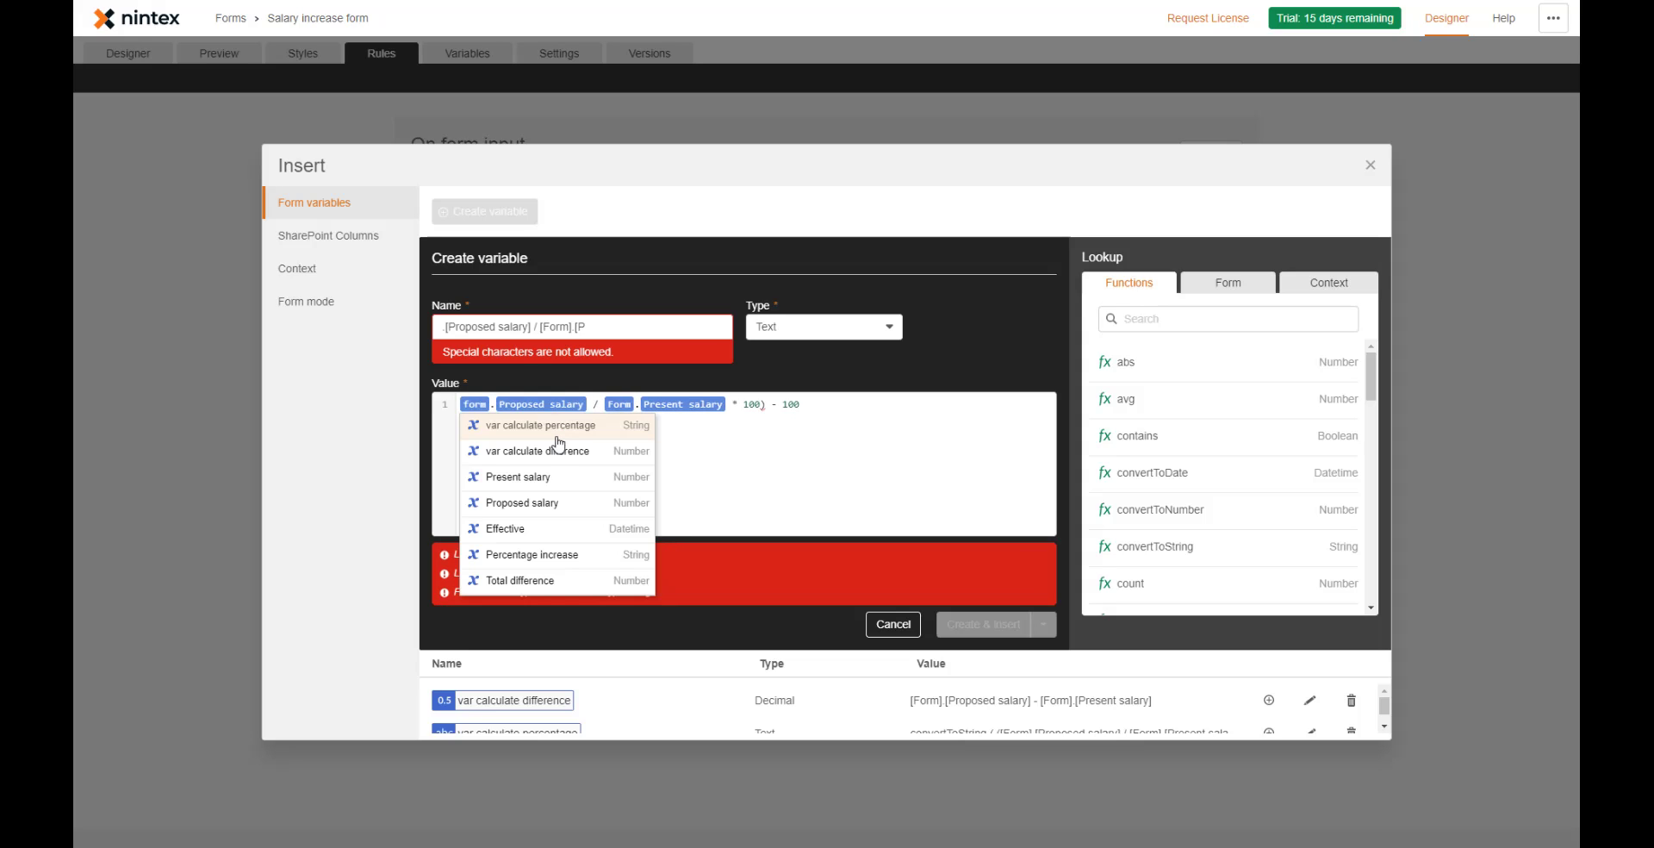
- Name the variable var num percentage increase and set its type to Decimal
drag(606, 328, 333, 340)
text(var )
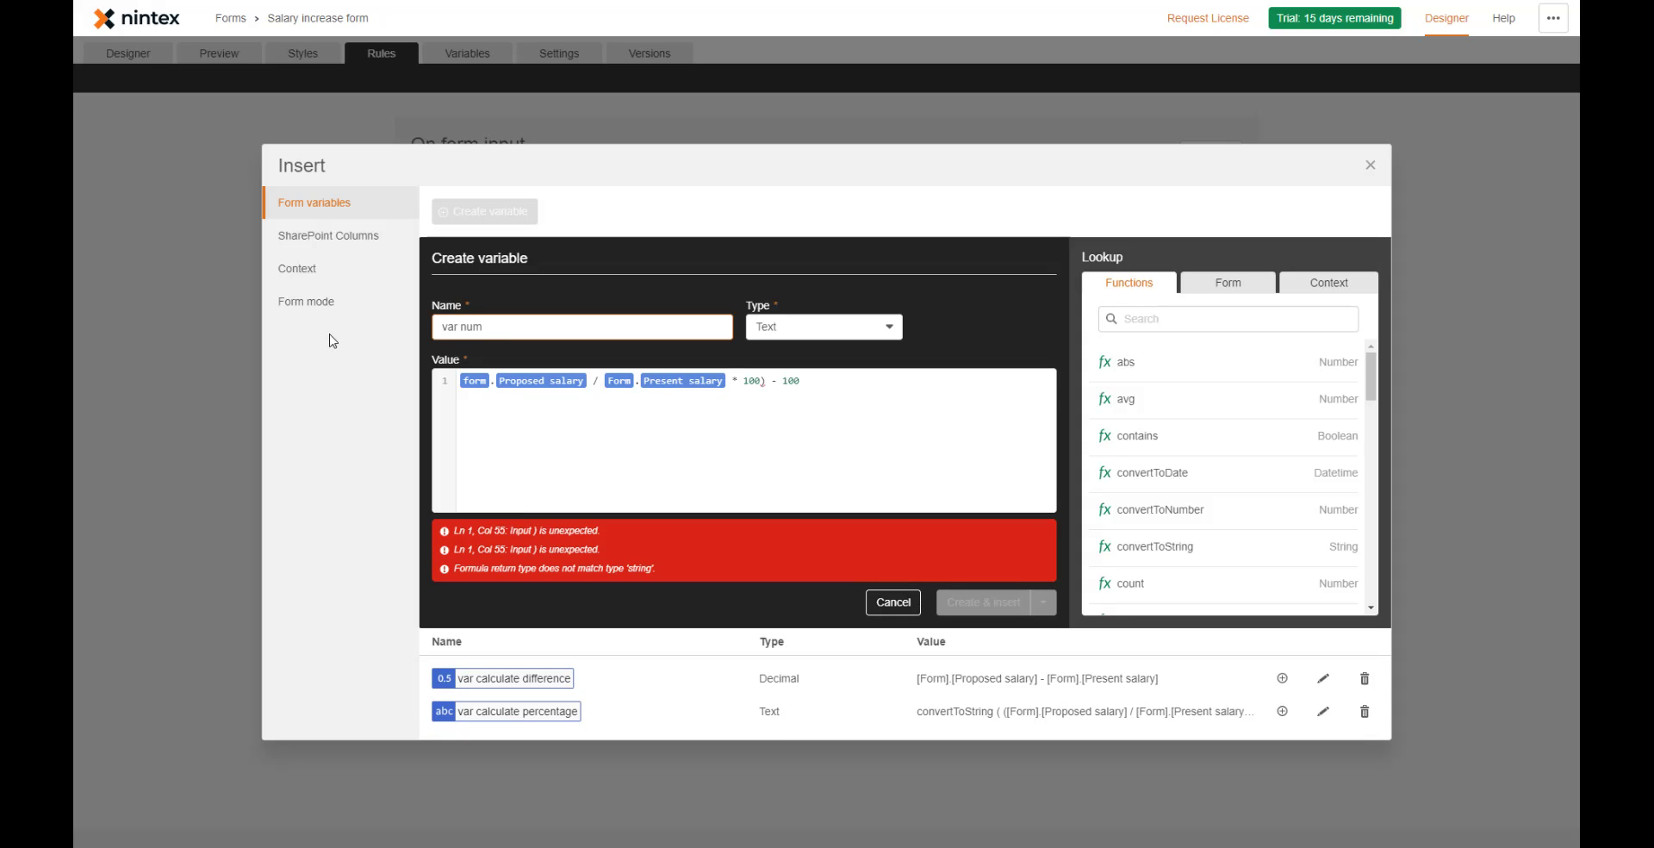
text(num percentage increase)
click(811, 336)
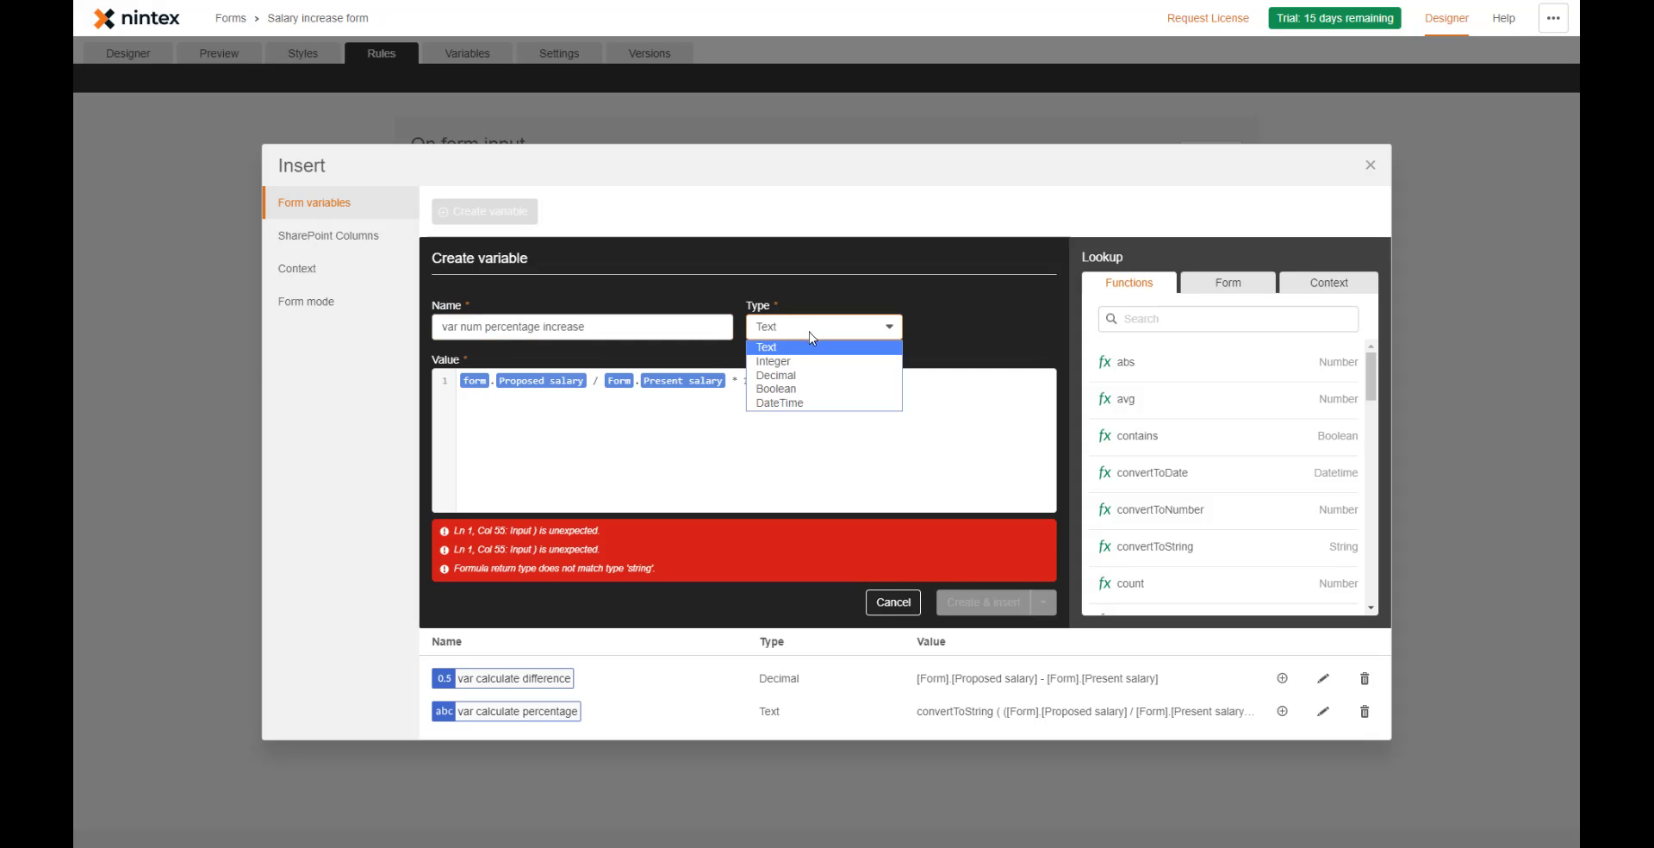
click(842, 375)
- Complete the formula as (form.[Proposed salary] / [Form].[Present salary] * 100) - 100 and insert the variable as the rule's condition
click(800, 387)
click(761, 382)
text())
text(()
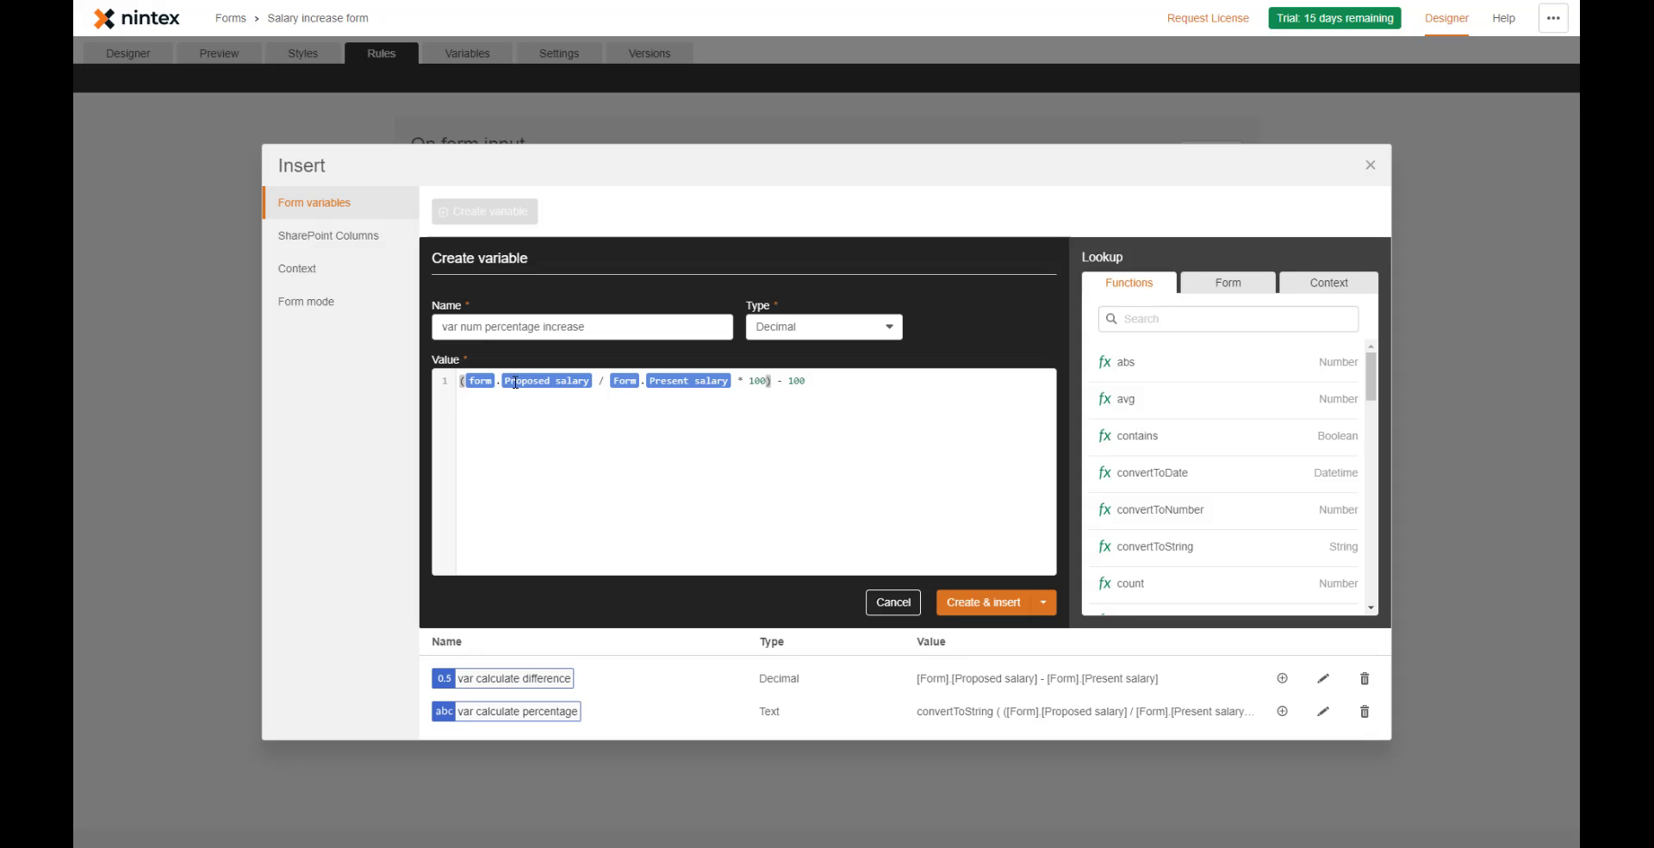
click(983, 601)
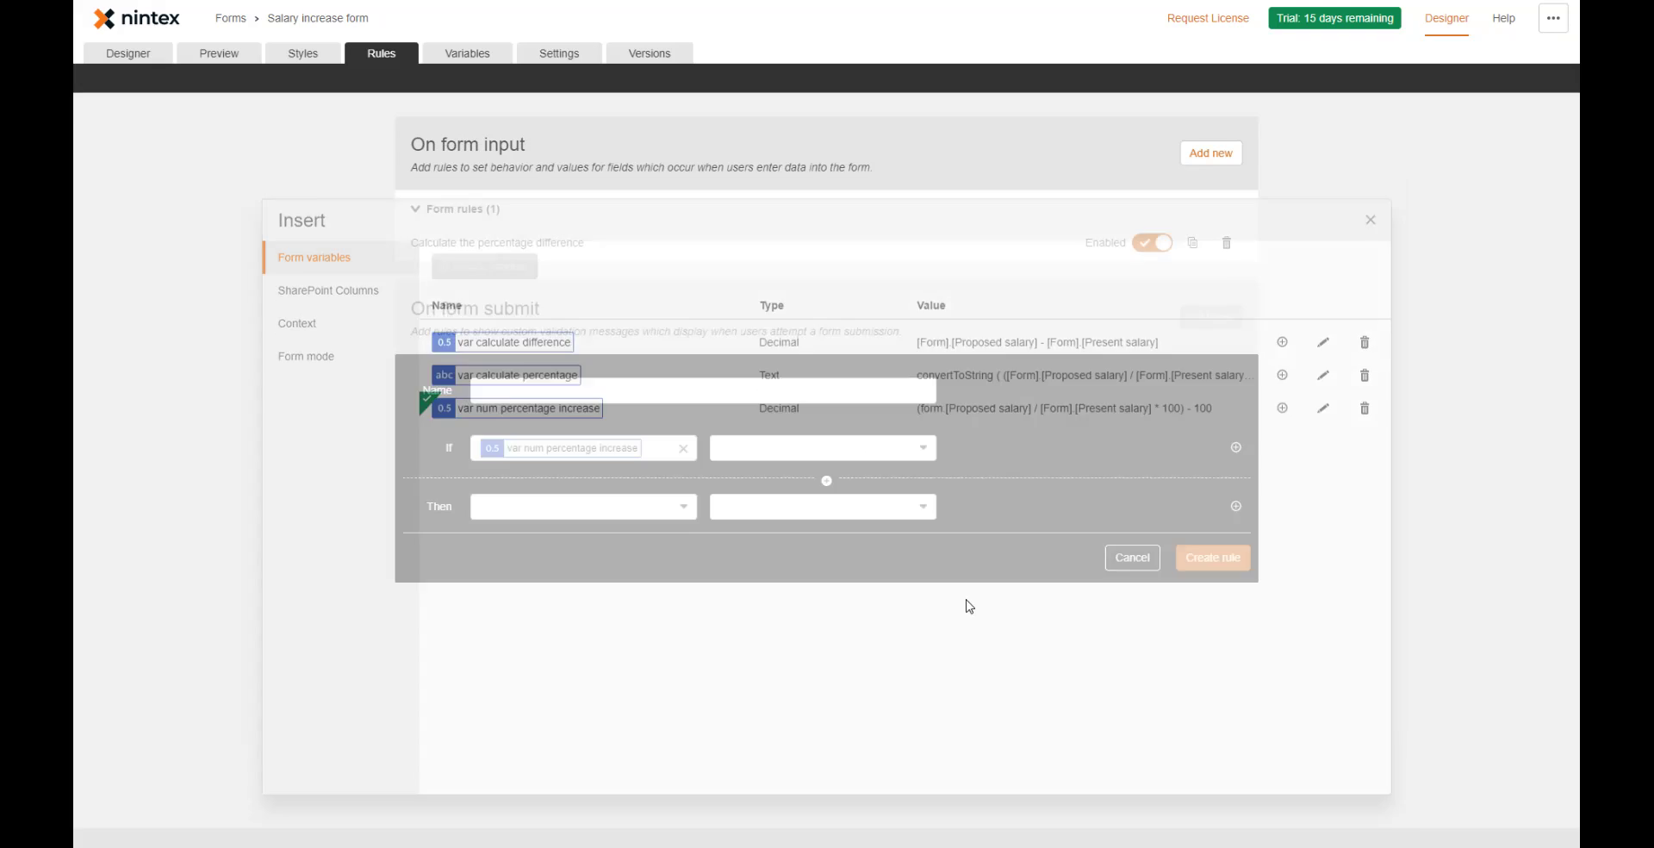
- Set the condition to Greater than 10 and make Percentage increase show the validation error "Salary increase must be lower than 10%"
click(786, 454)
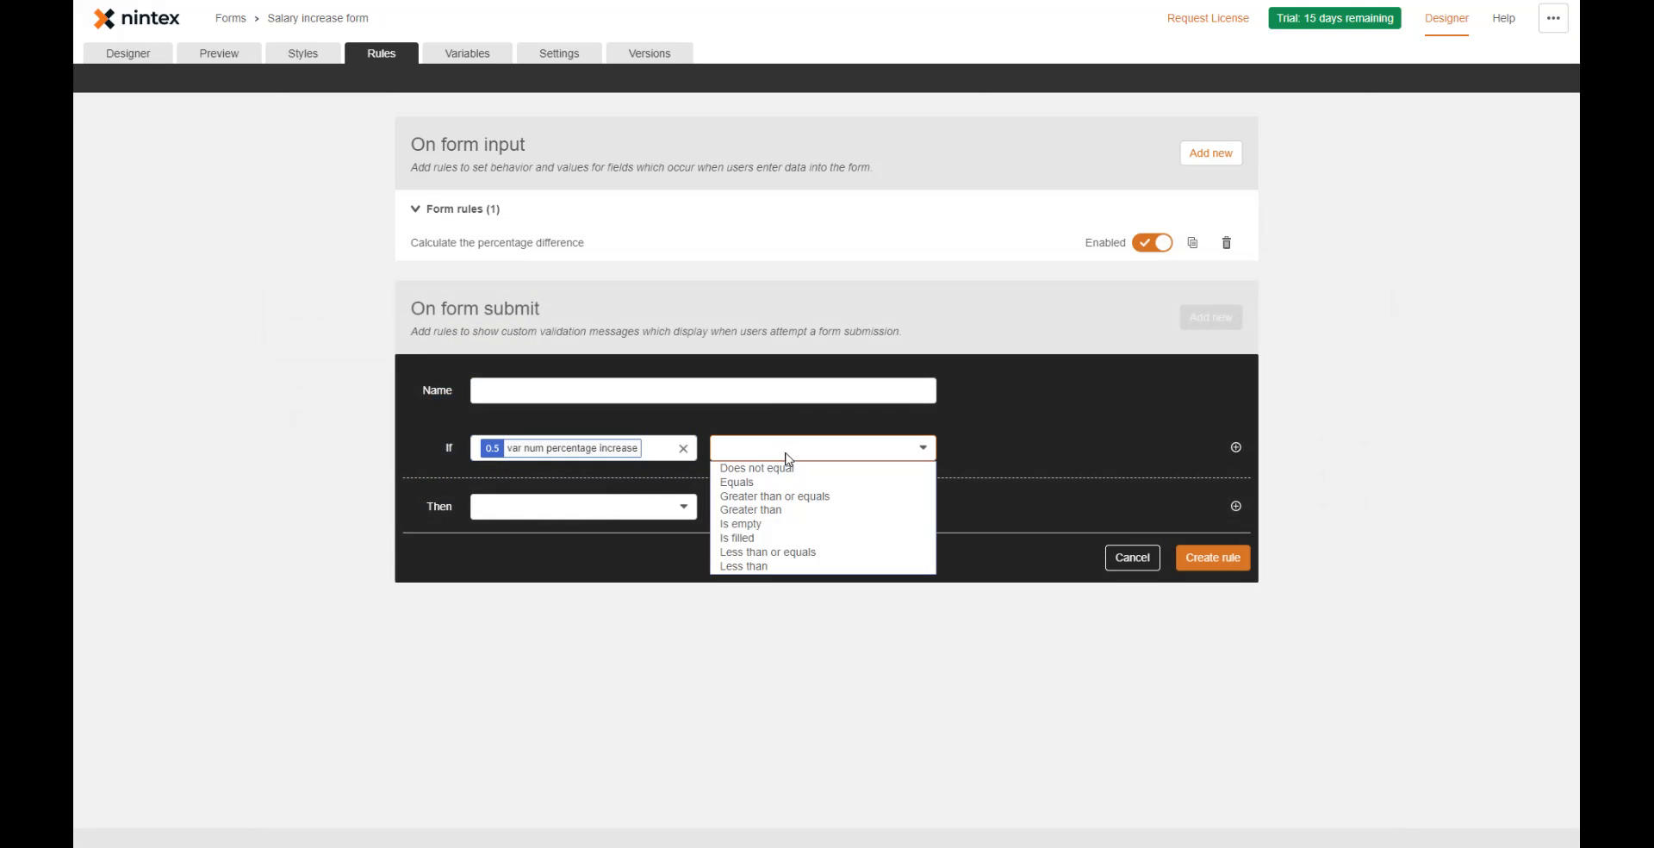
click(775, 510)
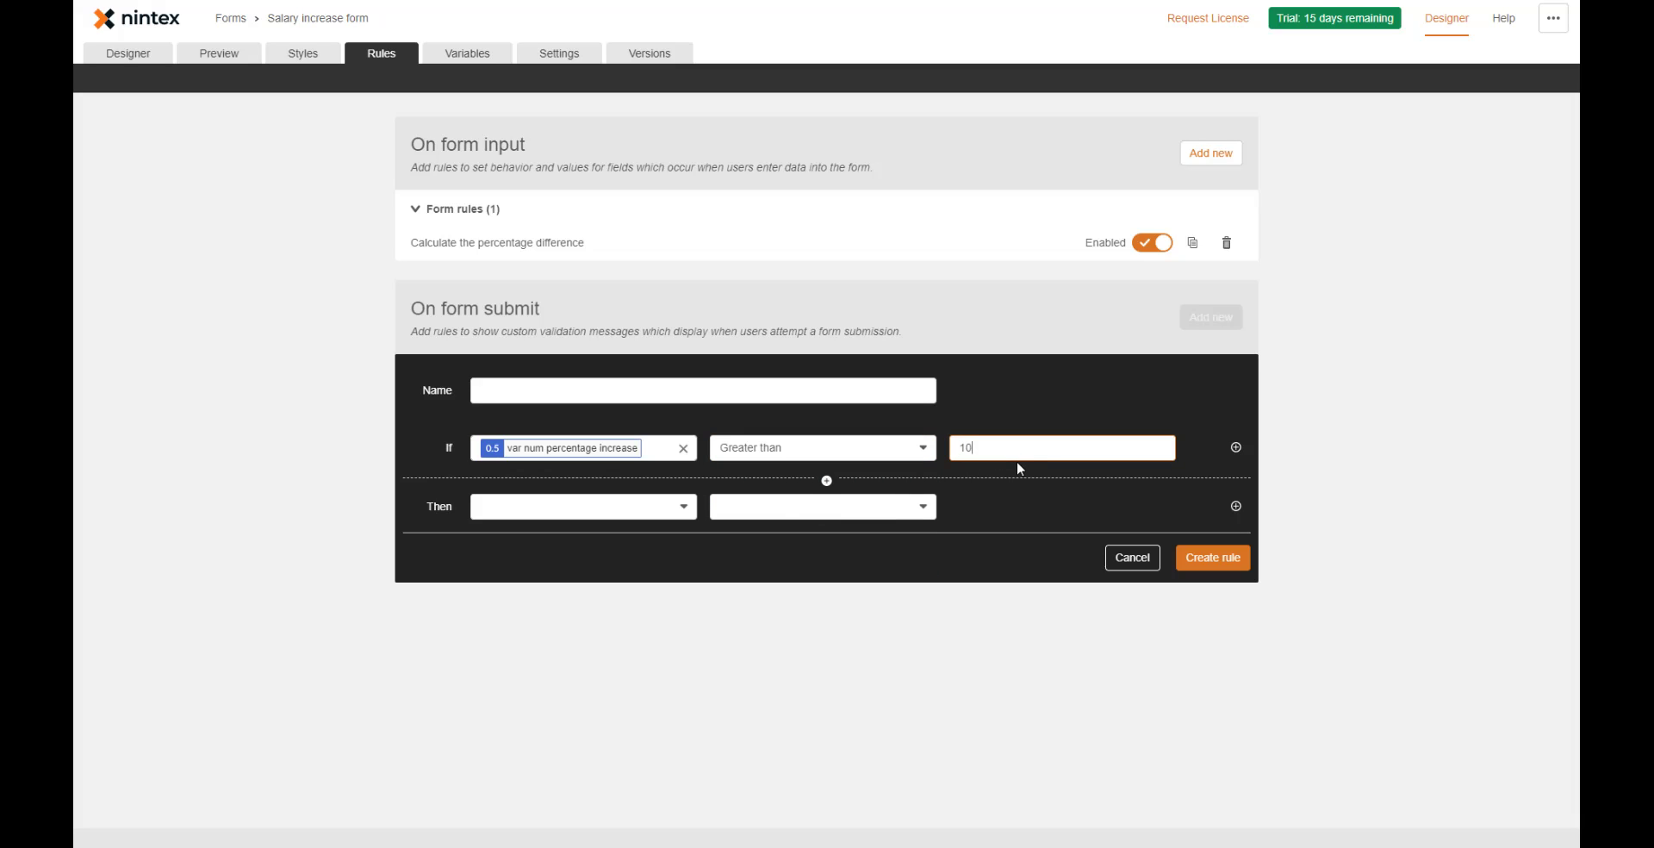
click(599, 509)
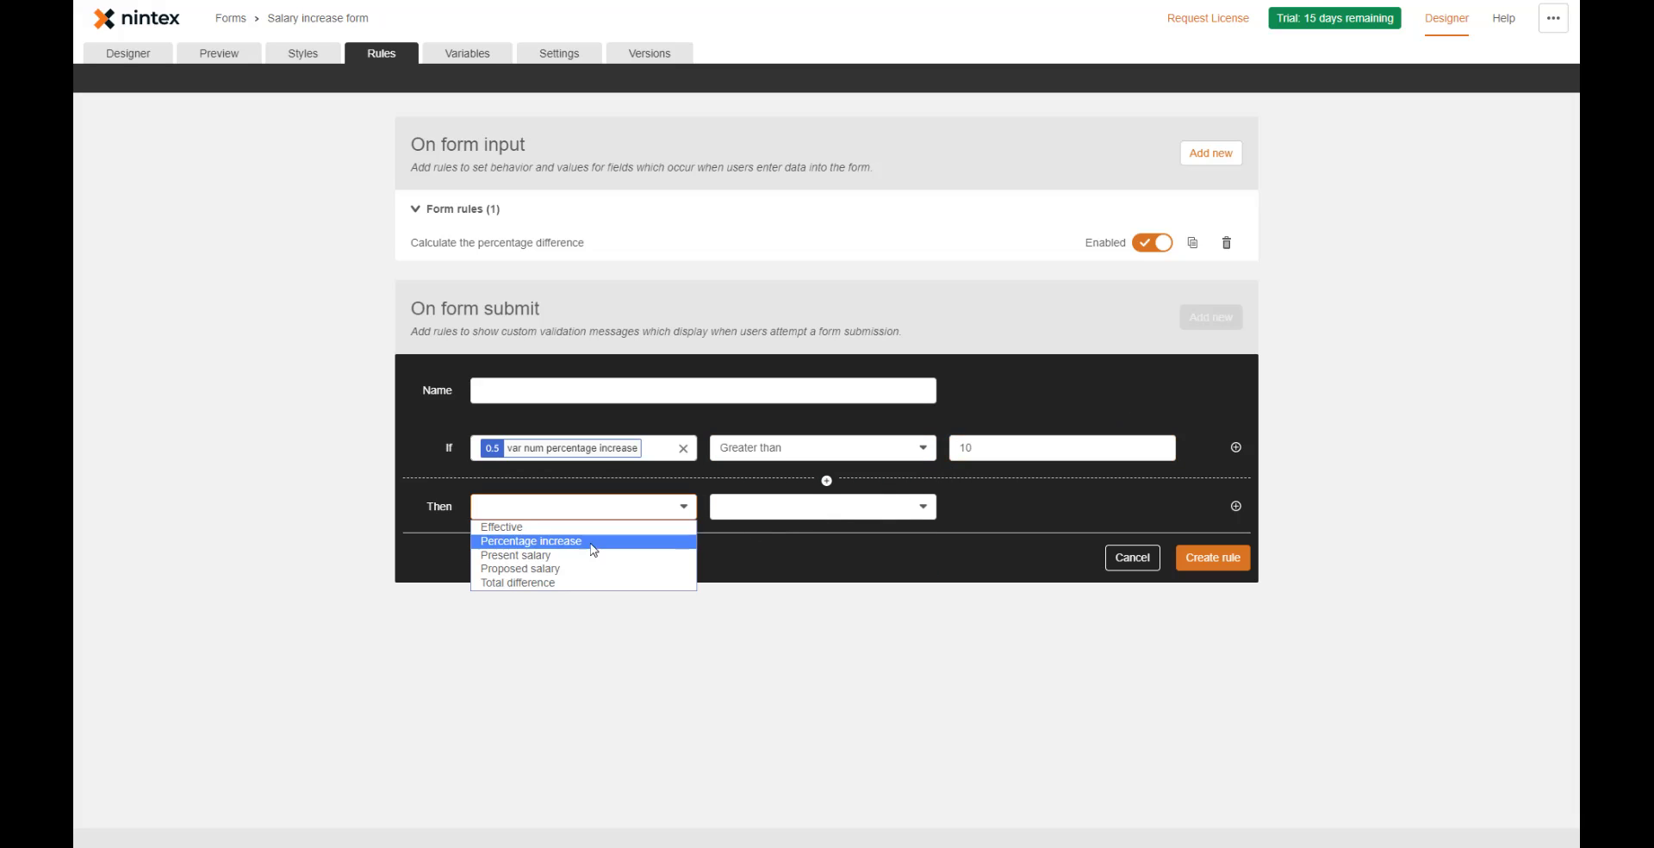
click(588, 541)
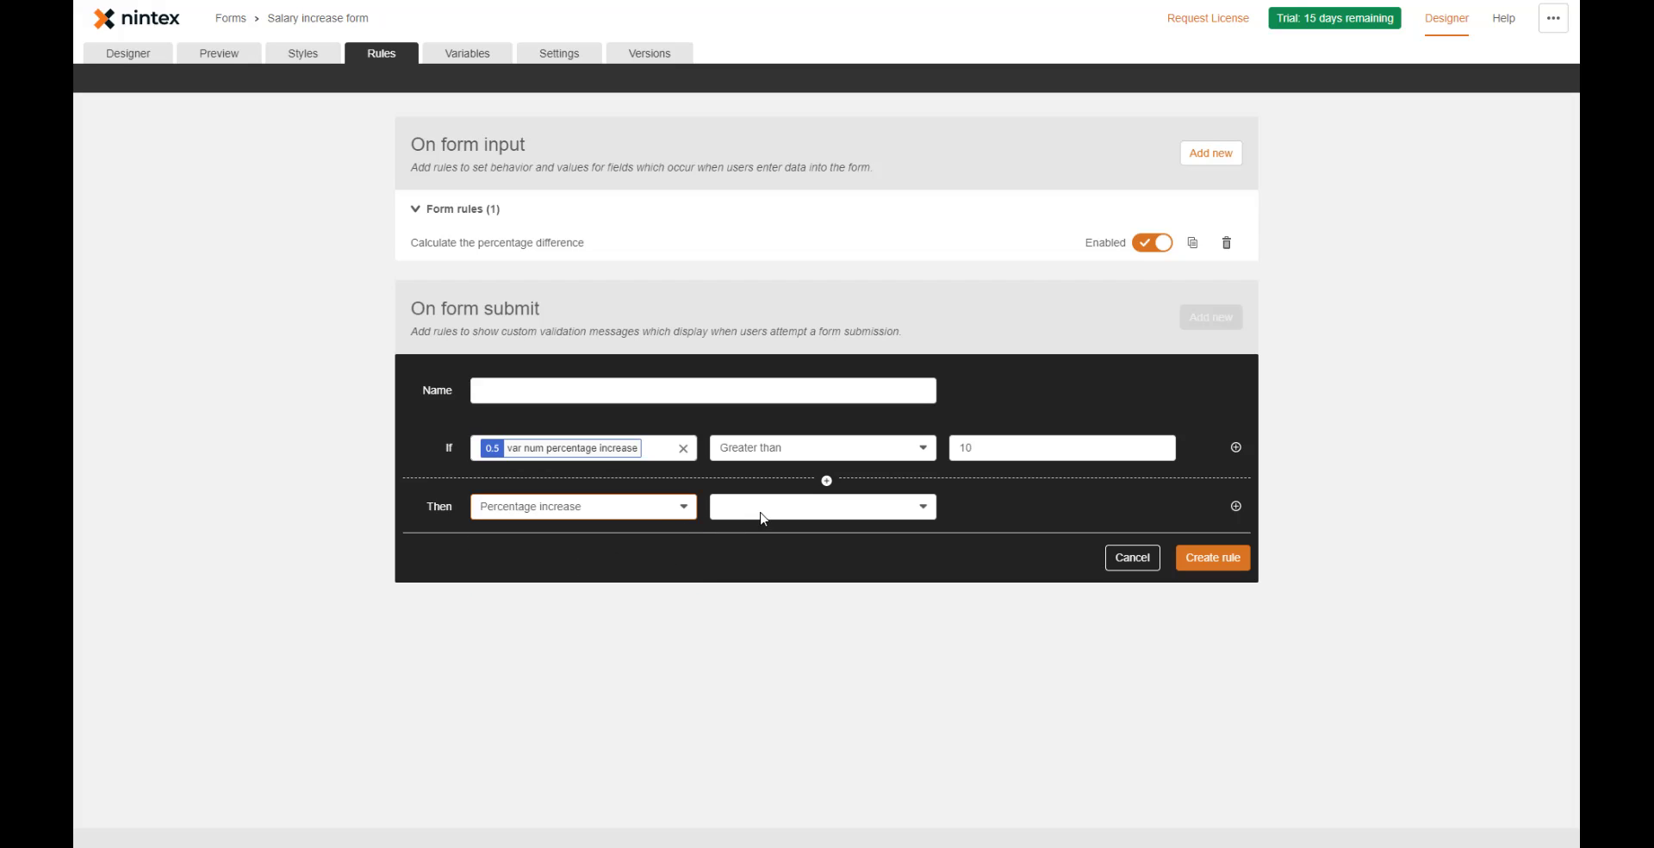
click(778, 510)
click(784, 528)
click(1013, 515)
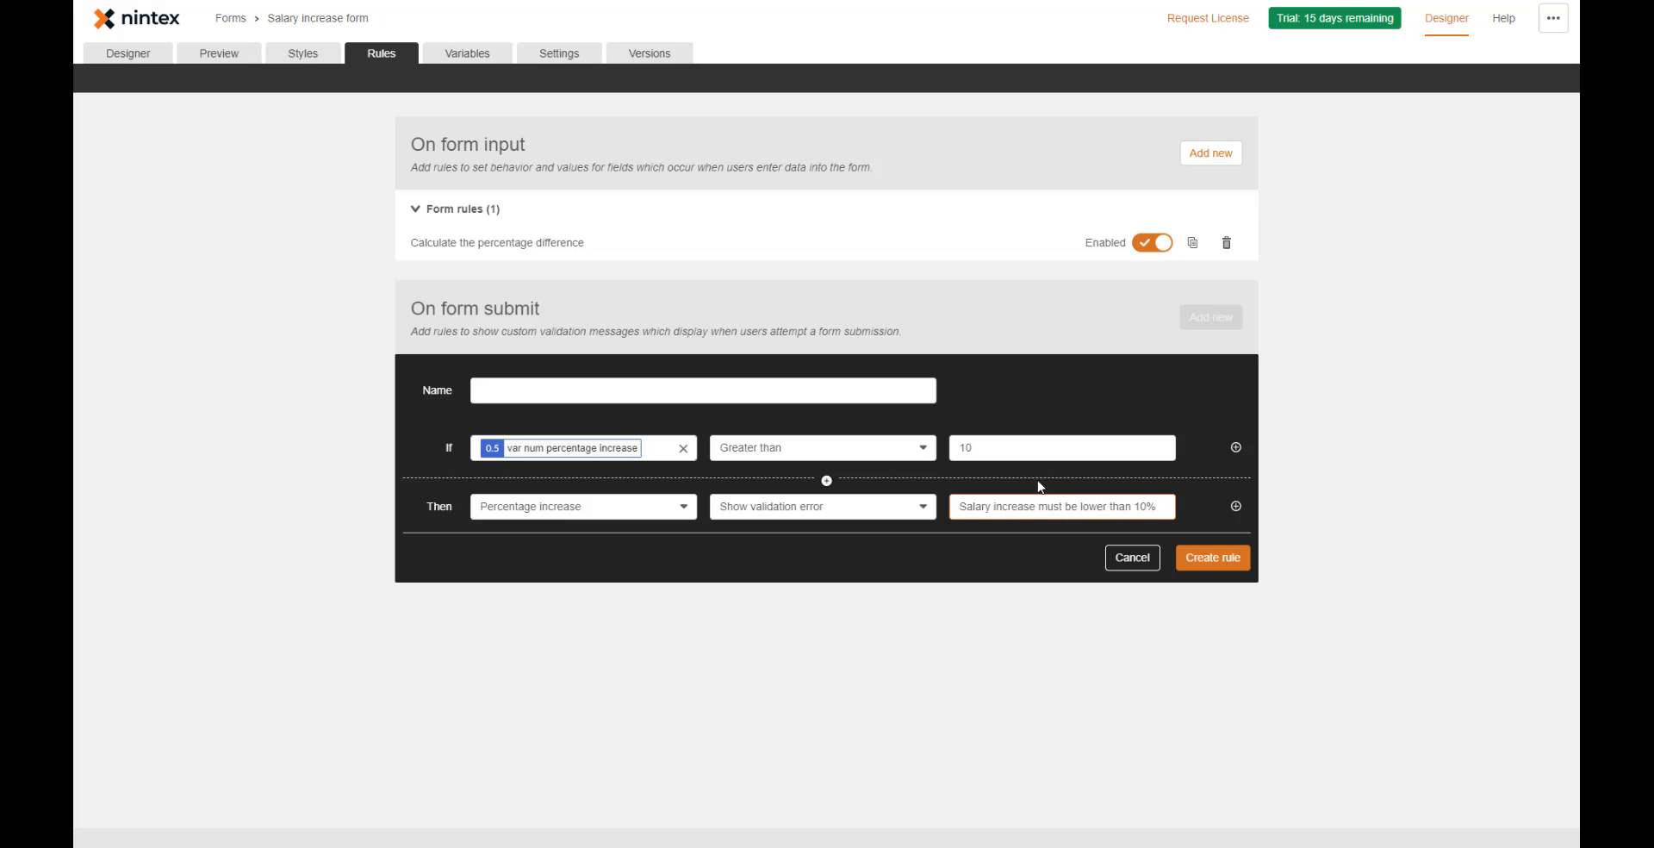
- Name the rule as showing a warning if salary increase is over the percentage limit, and create it
click(818, 388)
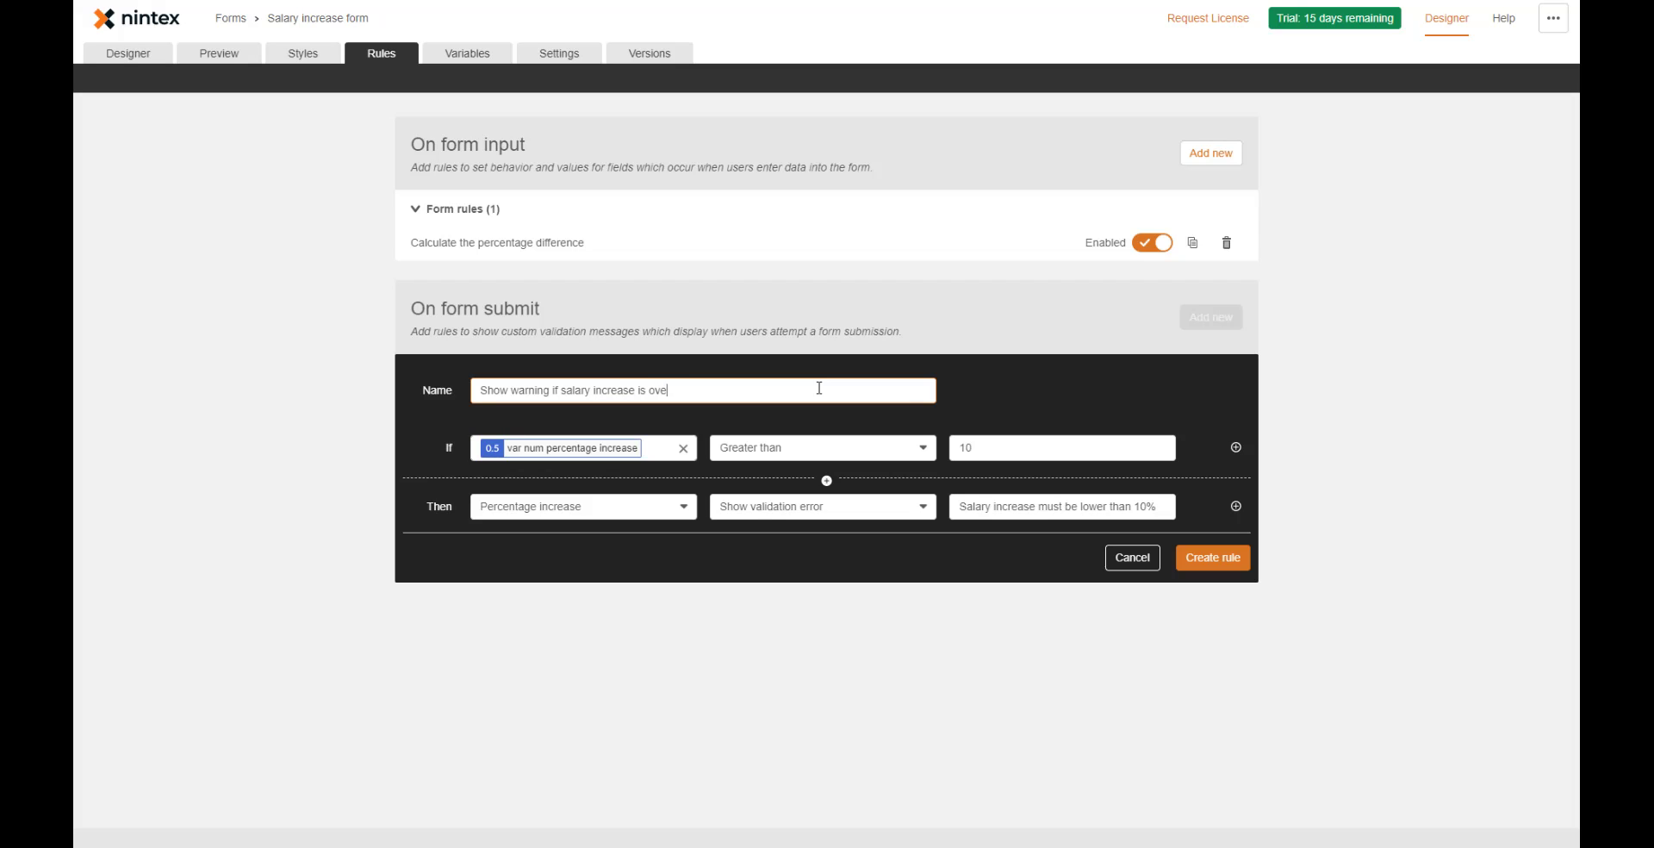
text(%)
click(1213, 560)
- Preview the form with present salary 1000, proposed salary 1100 and effective date August 15, 2019, and check the calculated fields
click(219, 55)
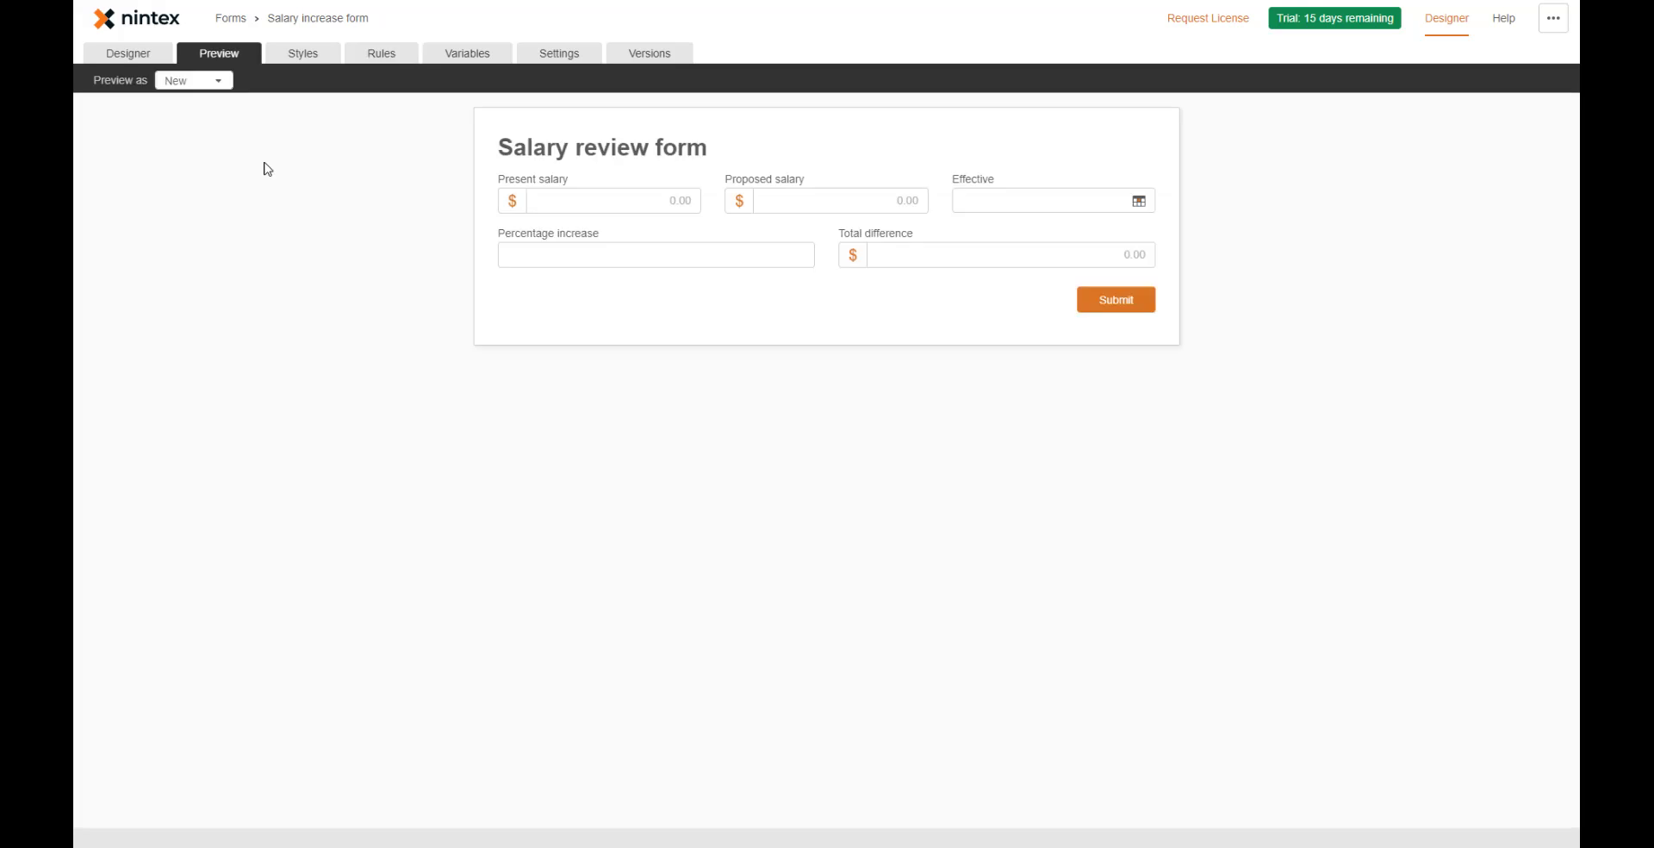
click(663, 203)
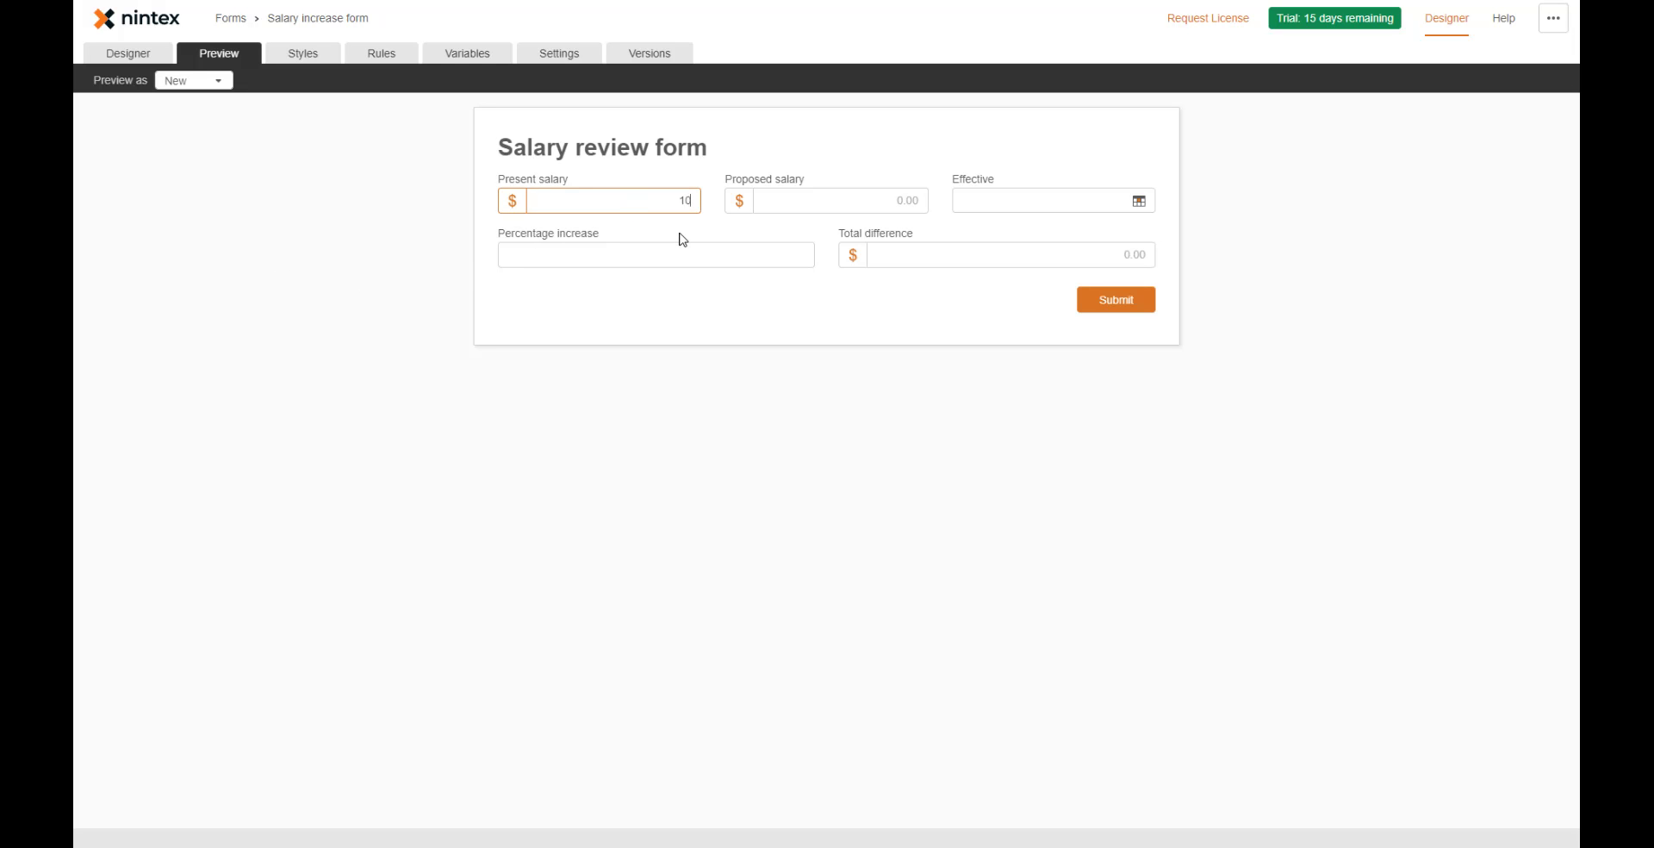
key(Tab)
text(1)
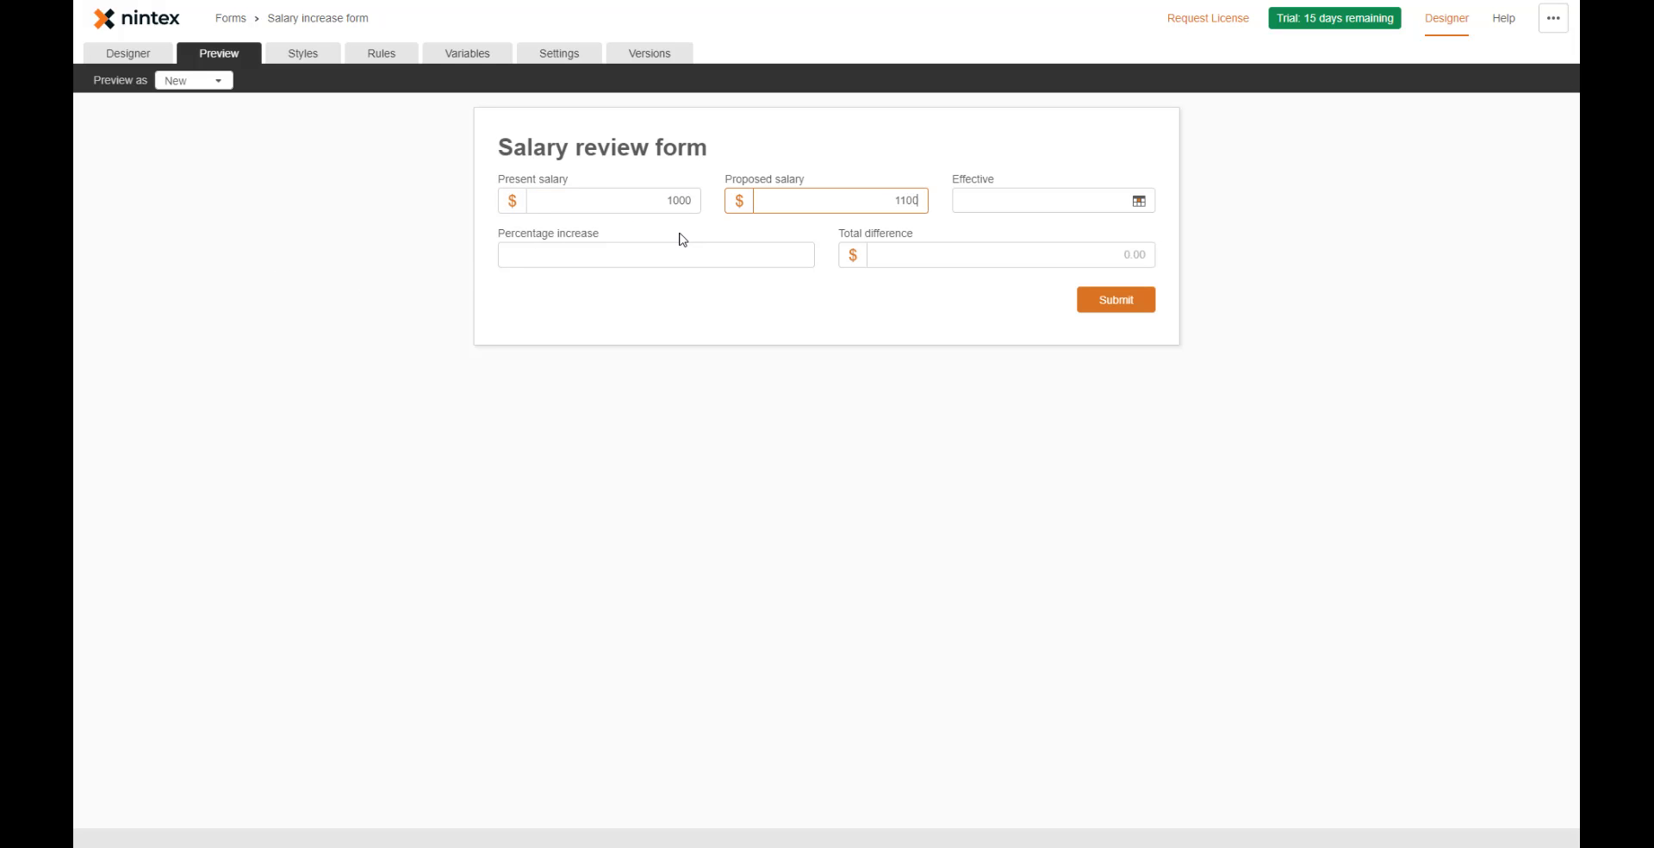
click(1138, 202)
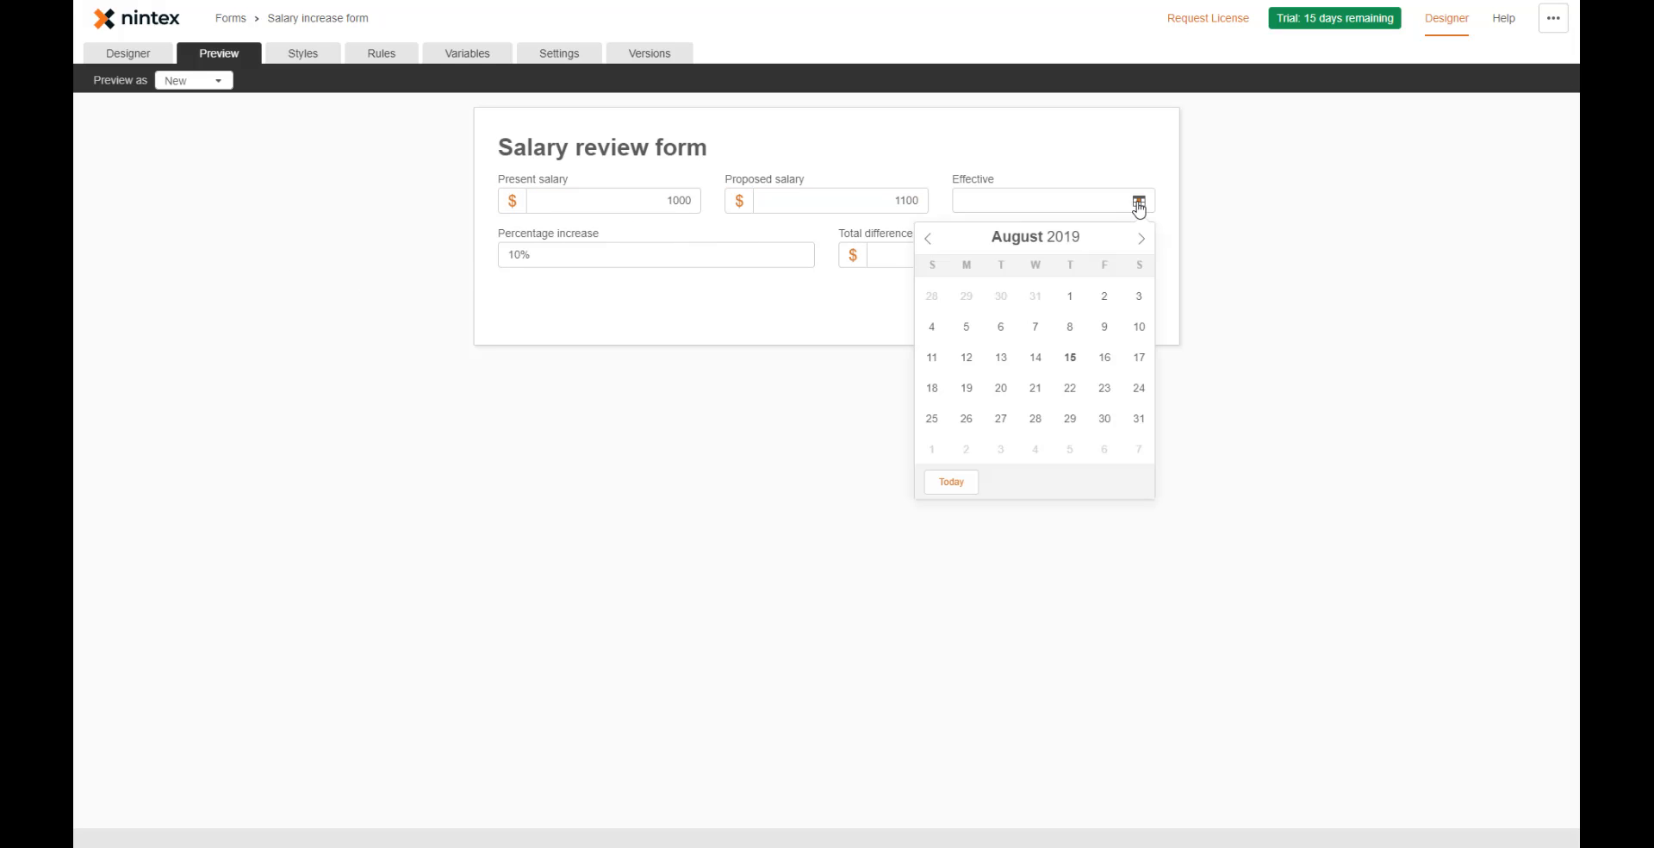
click(1070, 360)
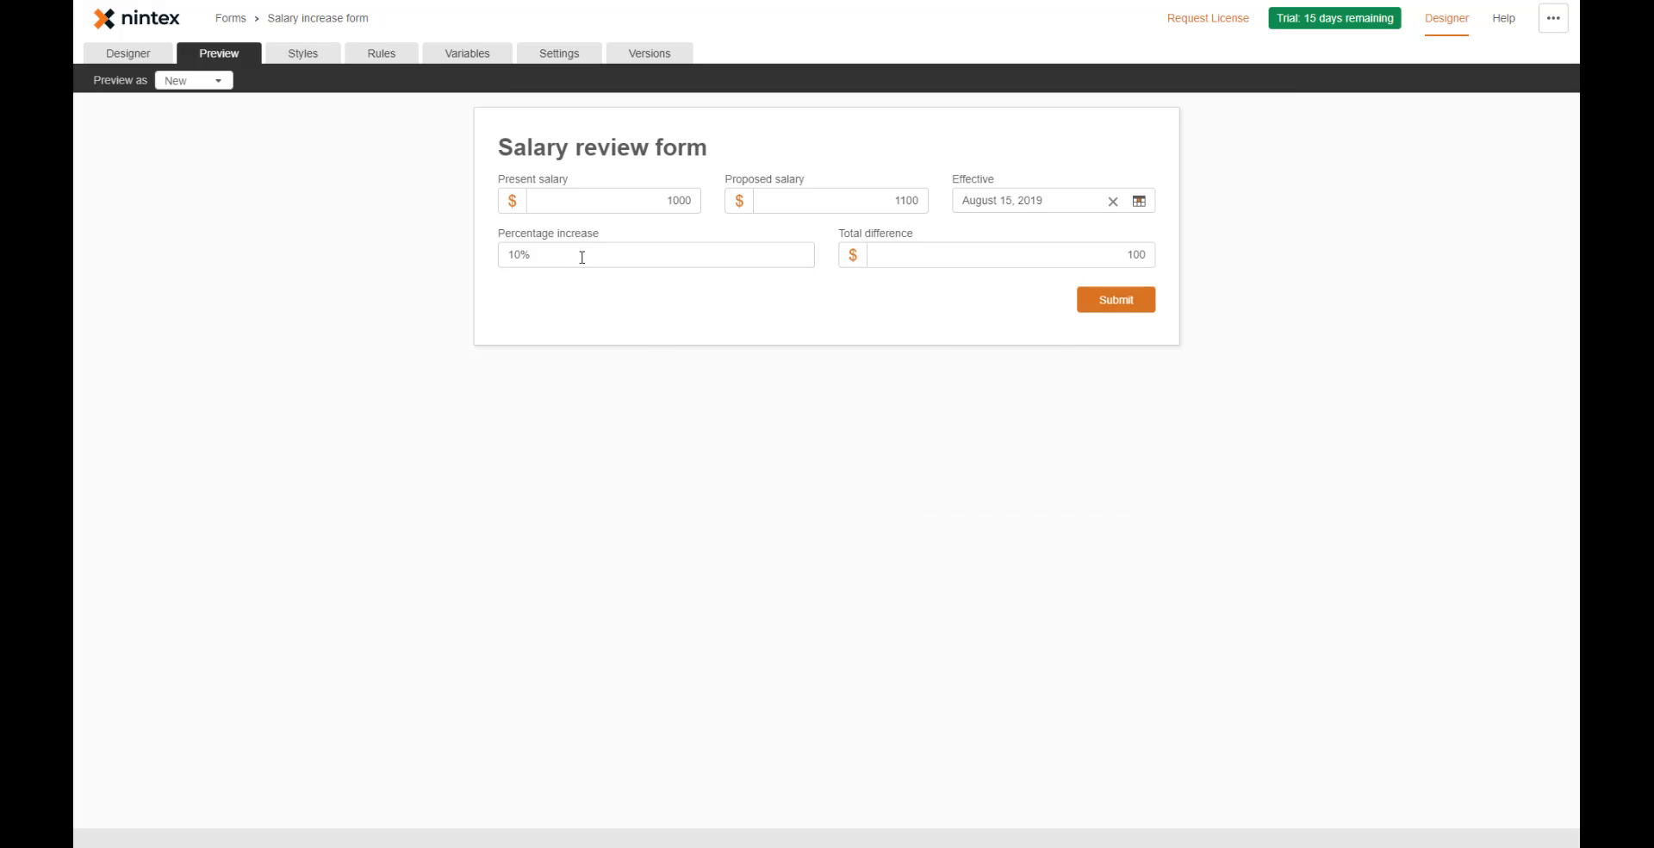
click(1120, 254)
- Change the previewed proposed salary to 1200 and check the recalculated percentage increase and total difference
click(905, 202)
click(896, 321)
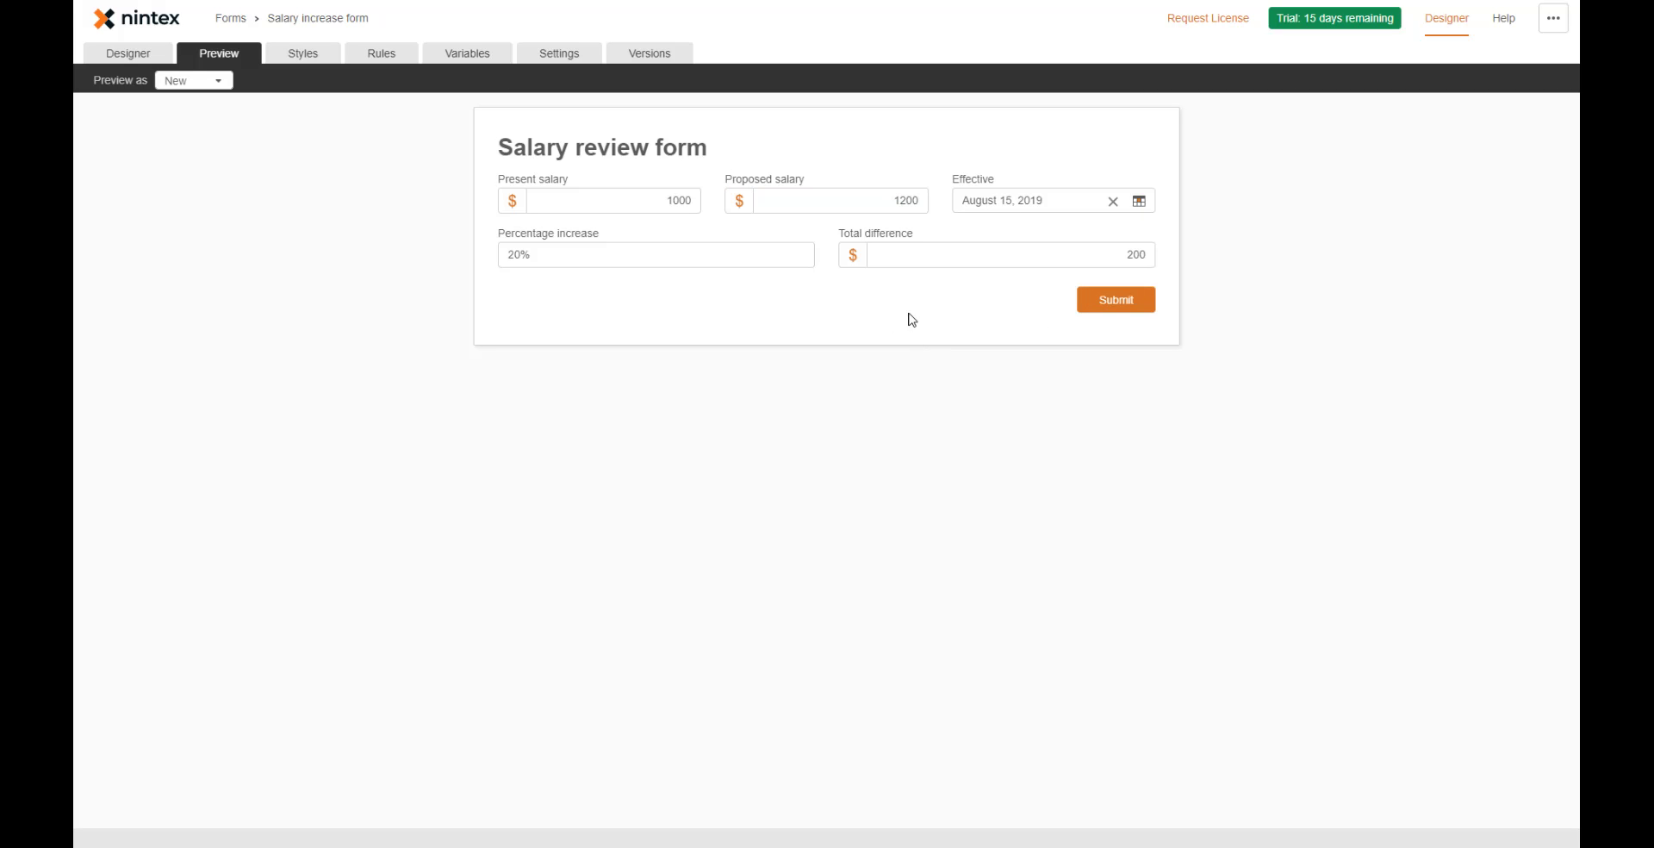
- Submit the previewed form with the 20% increase and examine the validation message under Percentage increase
click(1119, 303)
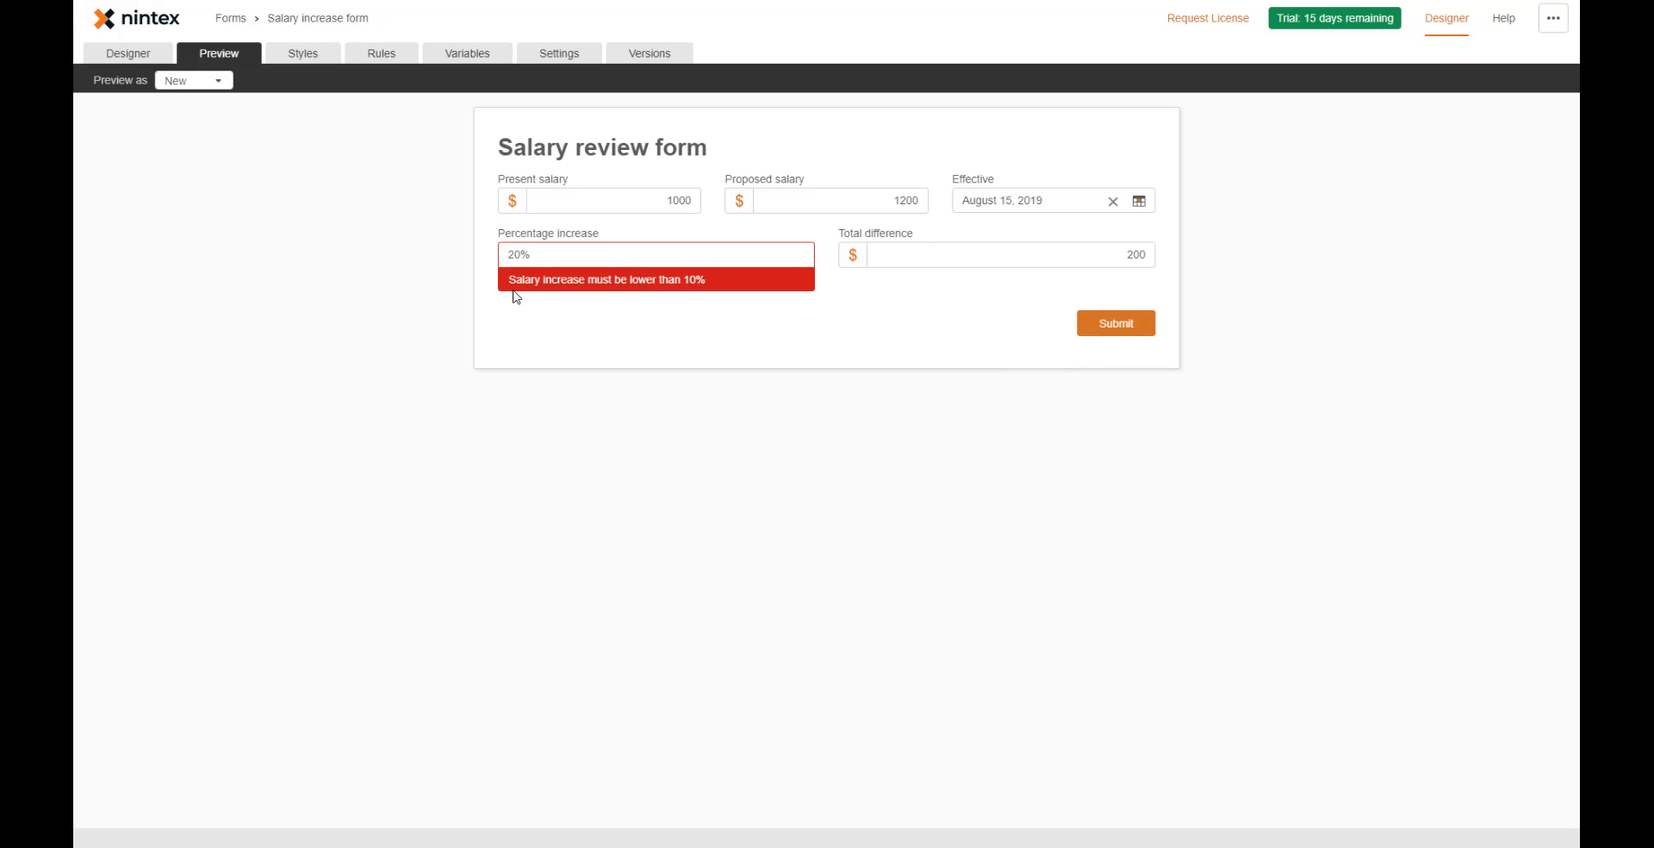
drag(511, 283, 714, 284)
click(727, 328)
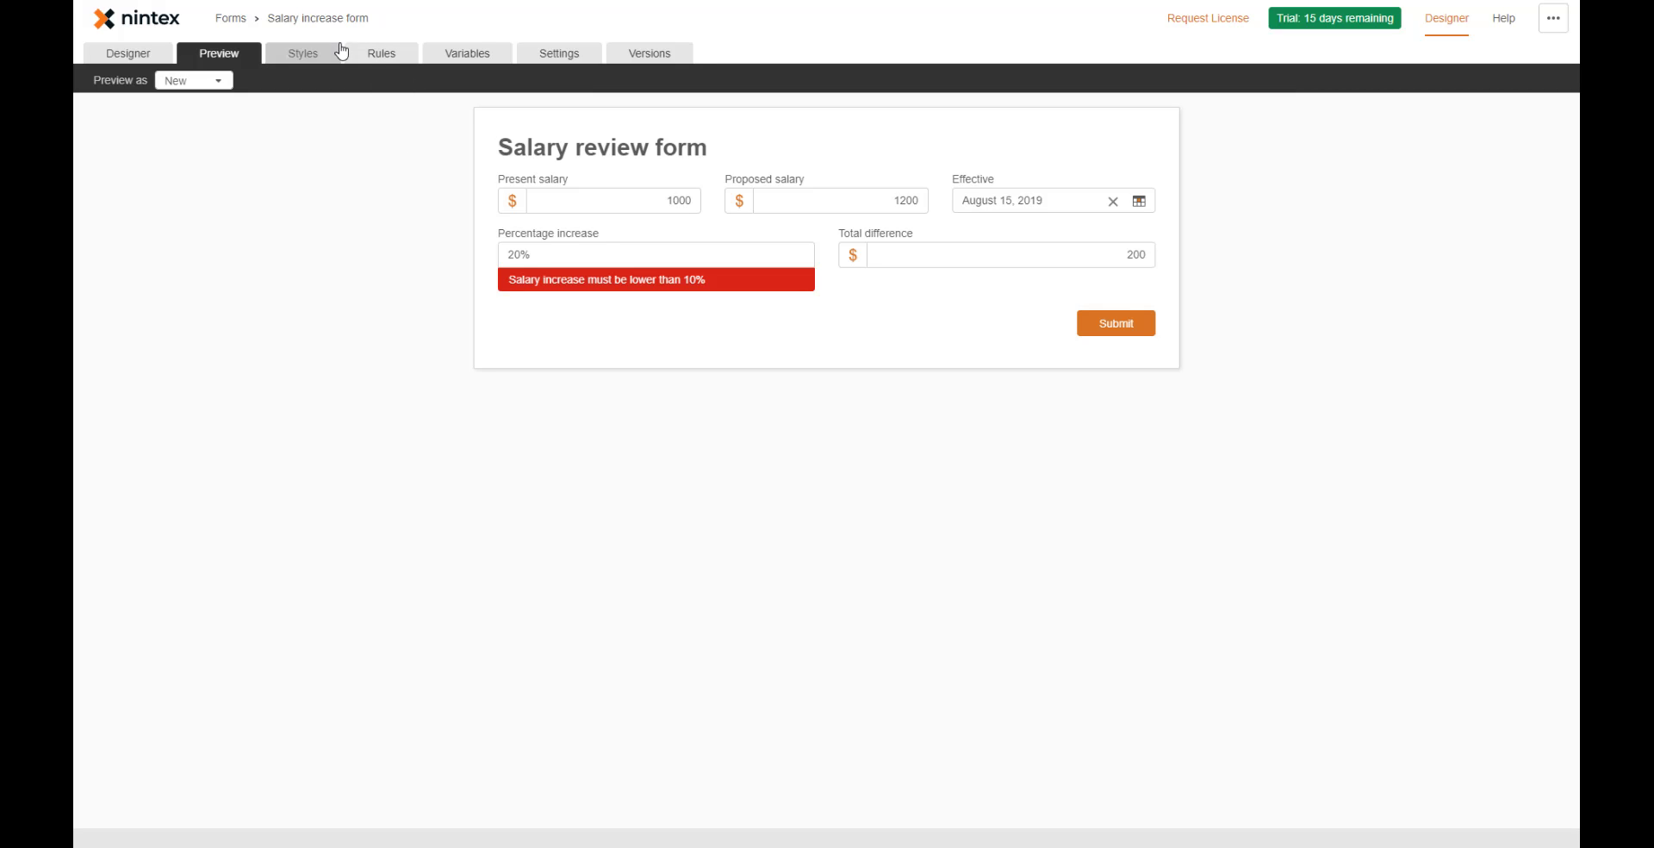
- Add a label below Percentage increase reading "Salary increase must be lower than 10%" and make it hidden by default
click(128, 54)
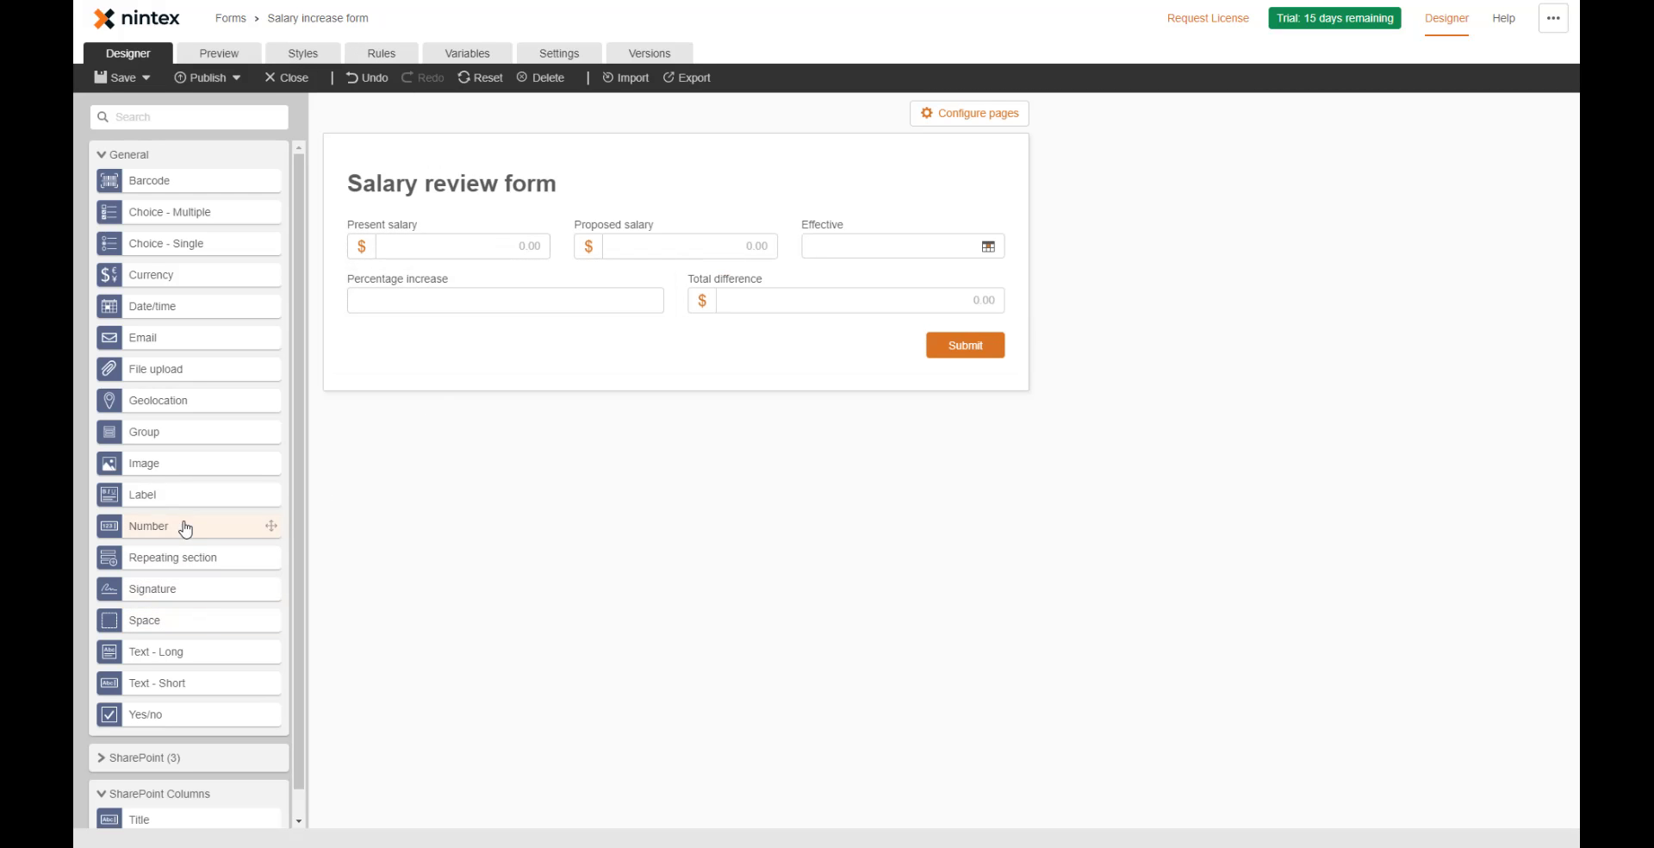
drag(198, 495, 525, 343)
click(699, 370)
text(Salary increase mu)
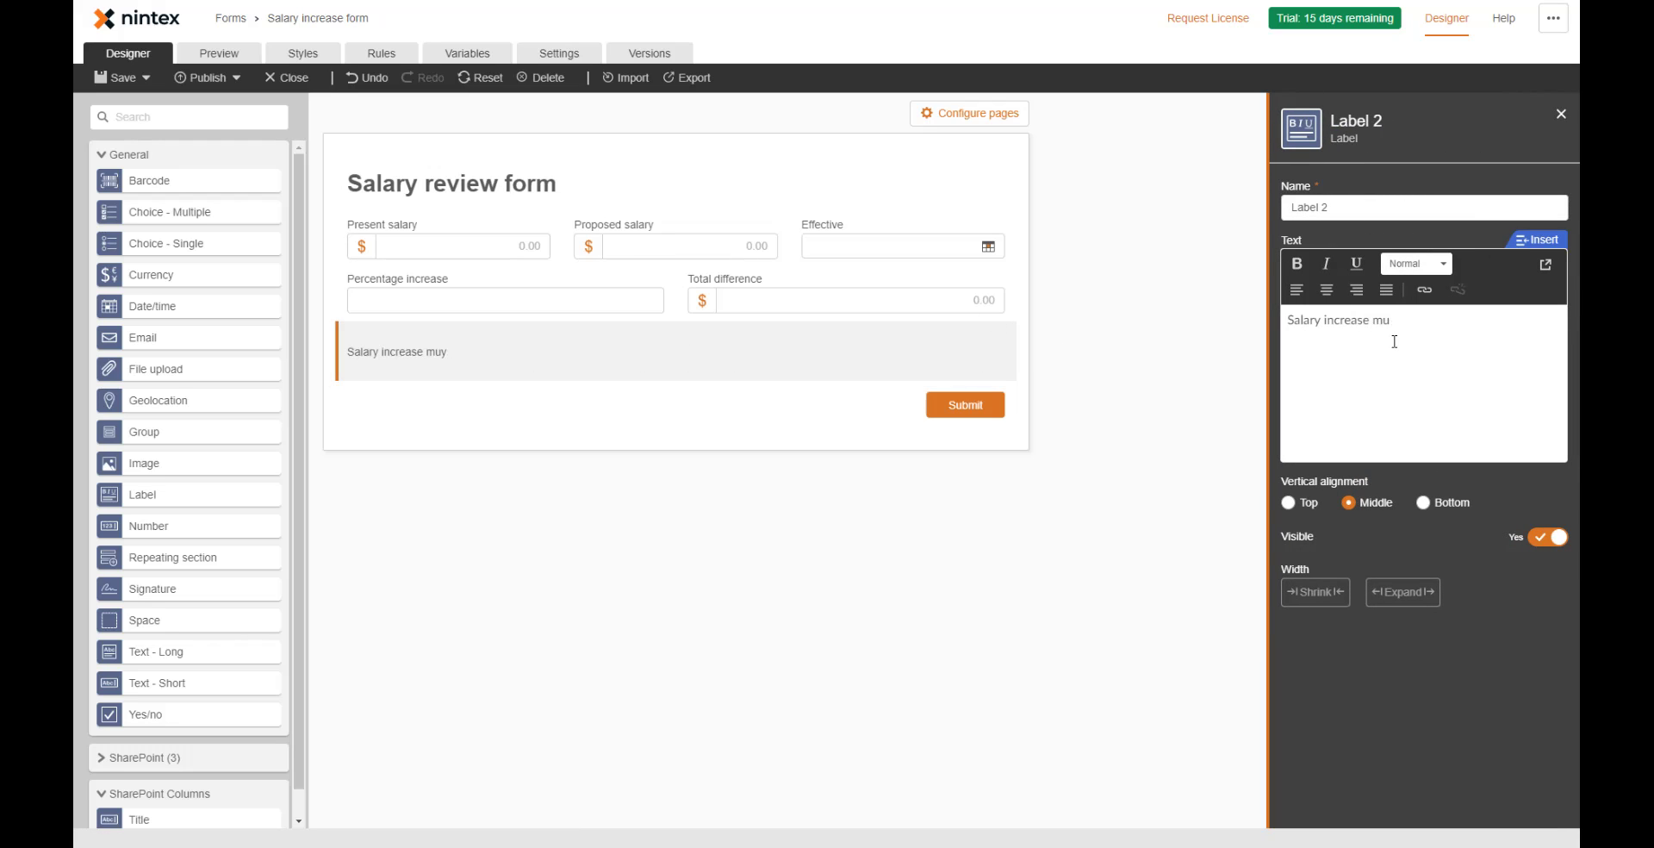
text(yst ower than 10%)
drag(1531, 324, 1271, 311)
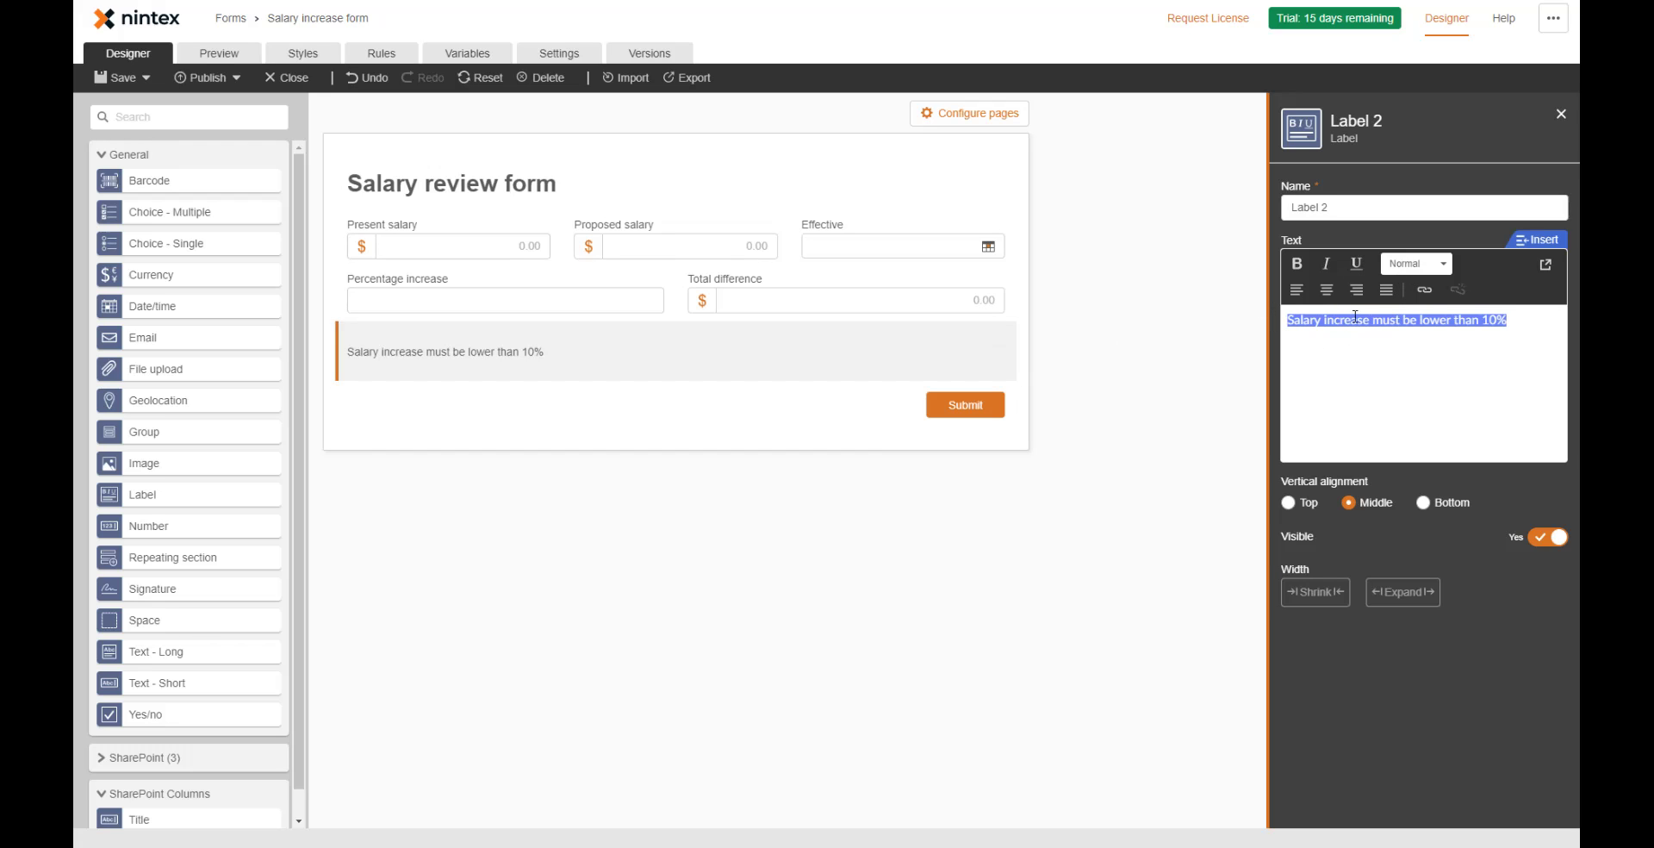
click(1556, 539)
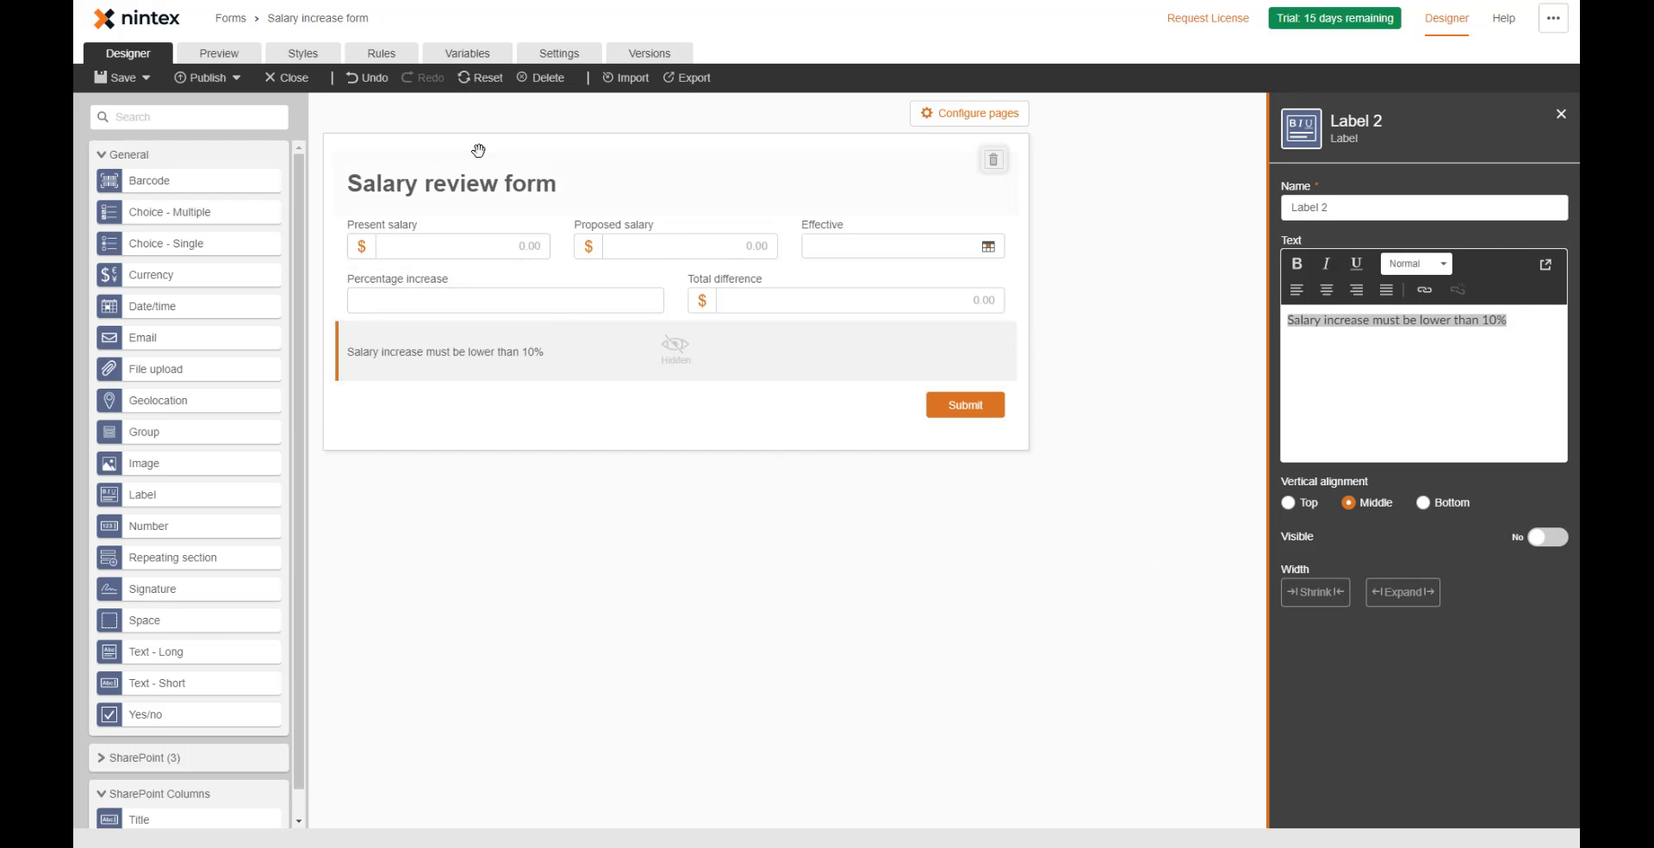
- Delete the form submit rule that shows a warning for increases over 10%, and check the percentage calculation rule
click(382, 54)
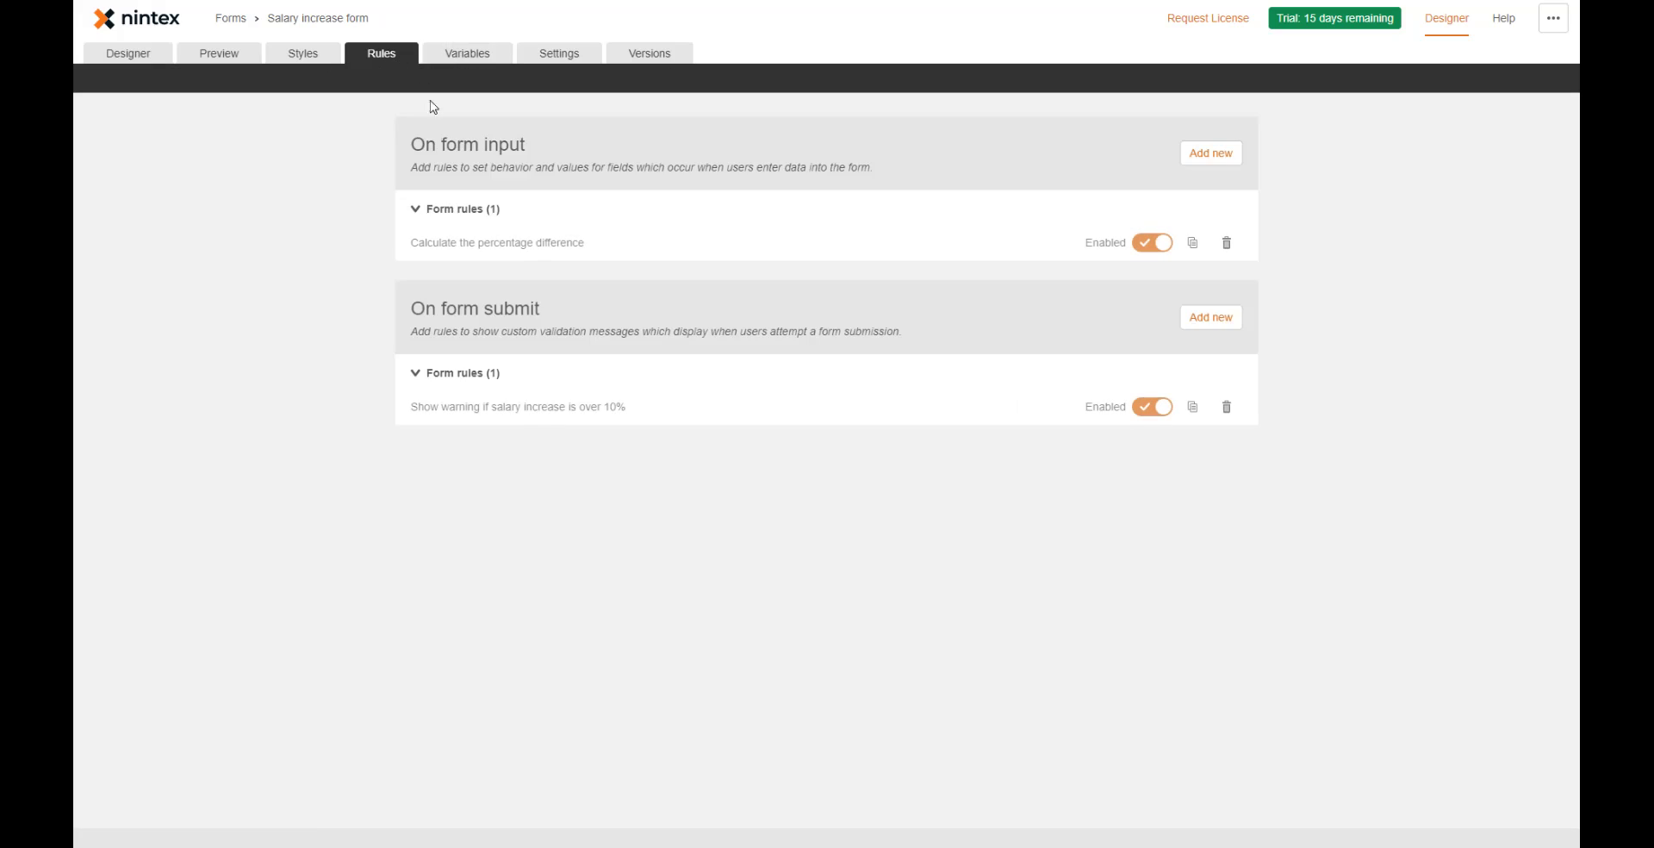
click(1227, 407)
click(1192, 406)
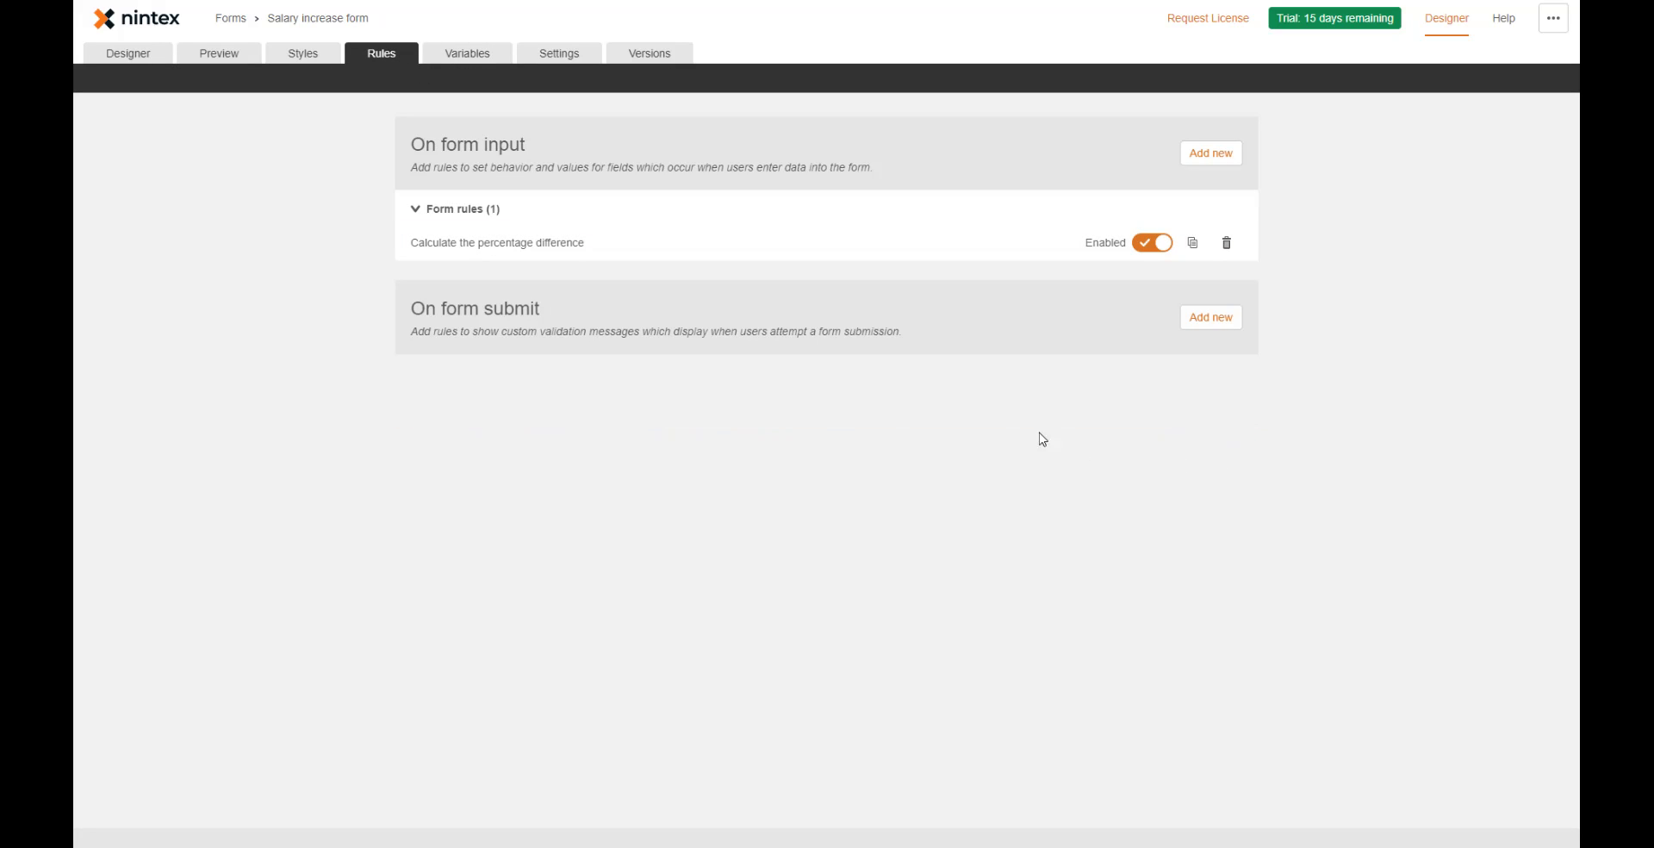
click(748, 250)
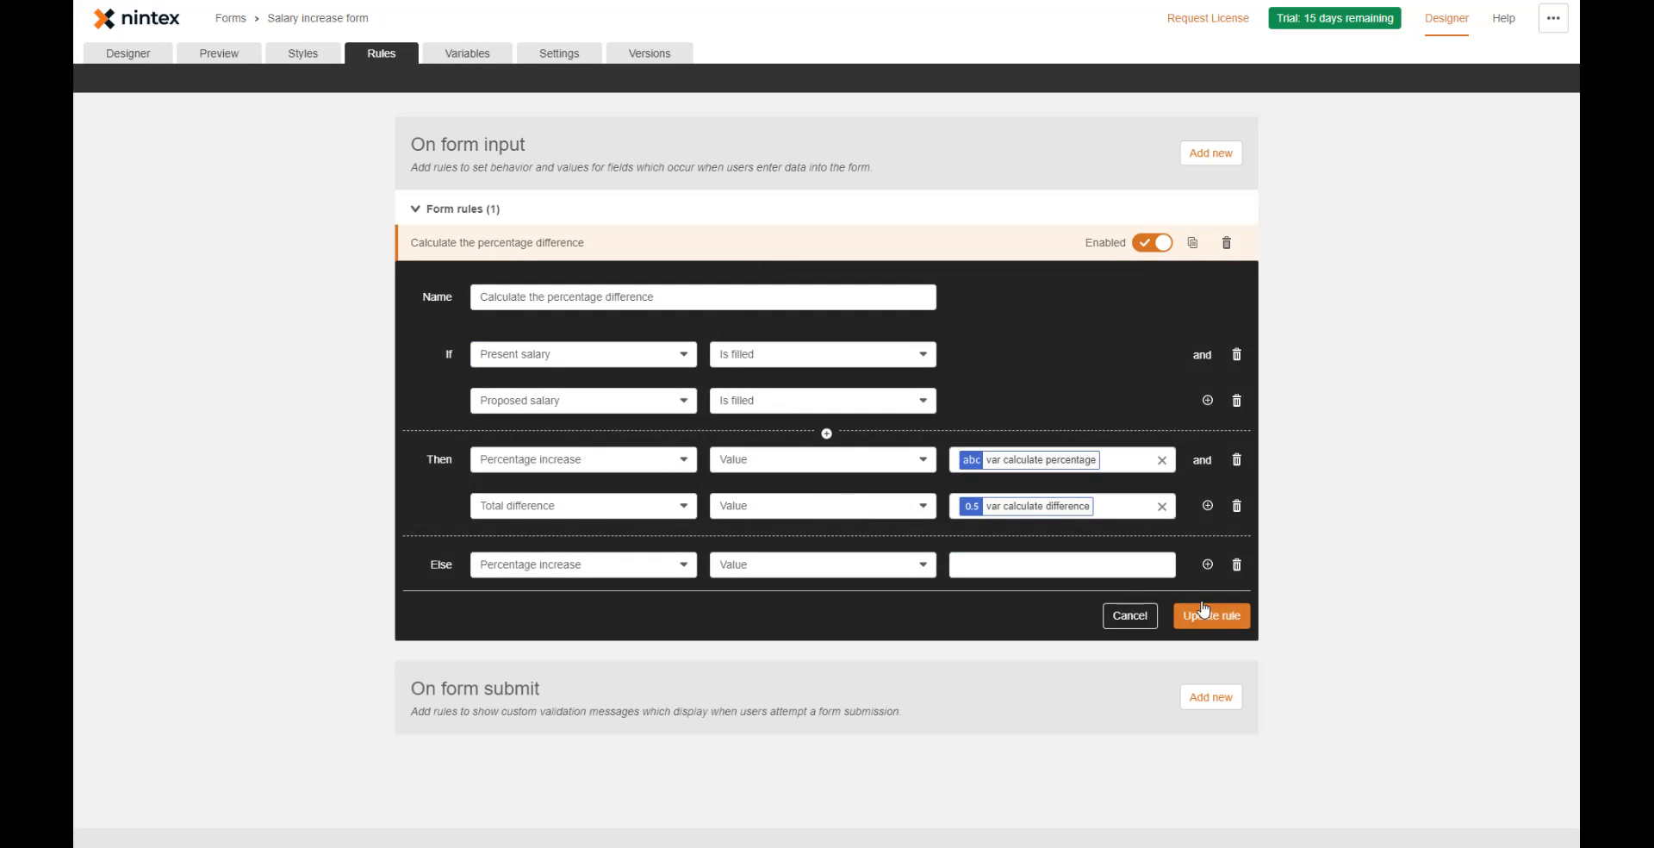
- Start a new form input rule with the condition that var num percentage increase is Greater than 10
click(1210, 152)
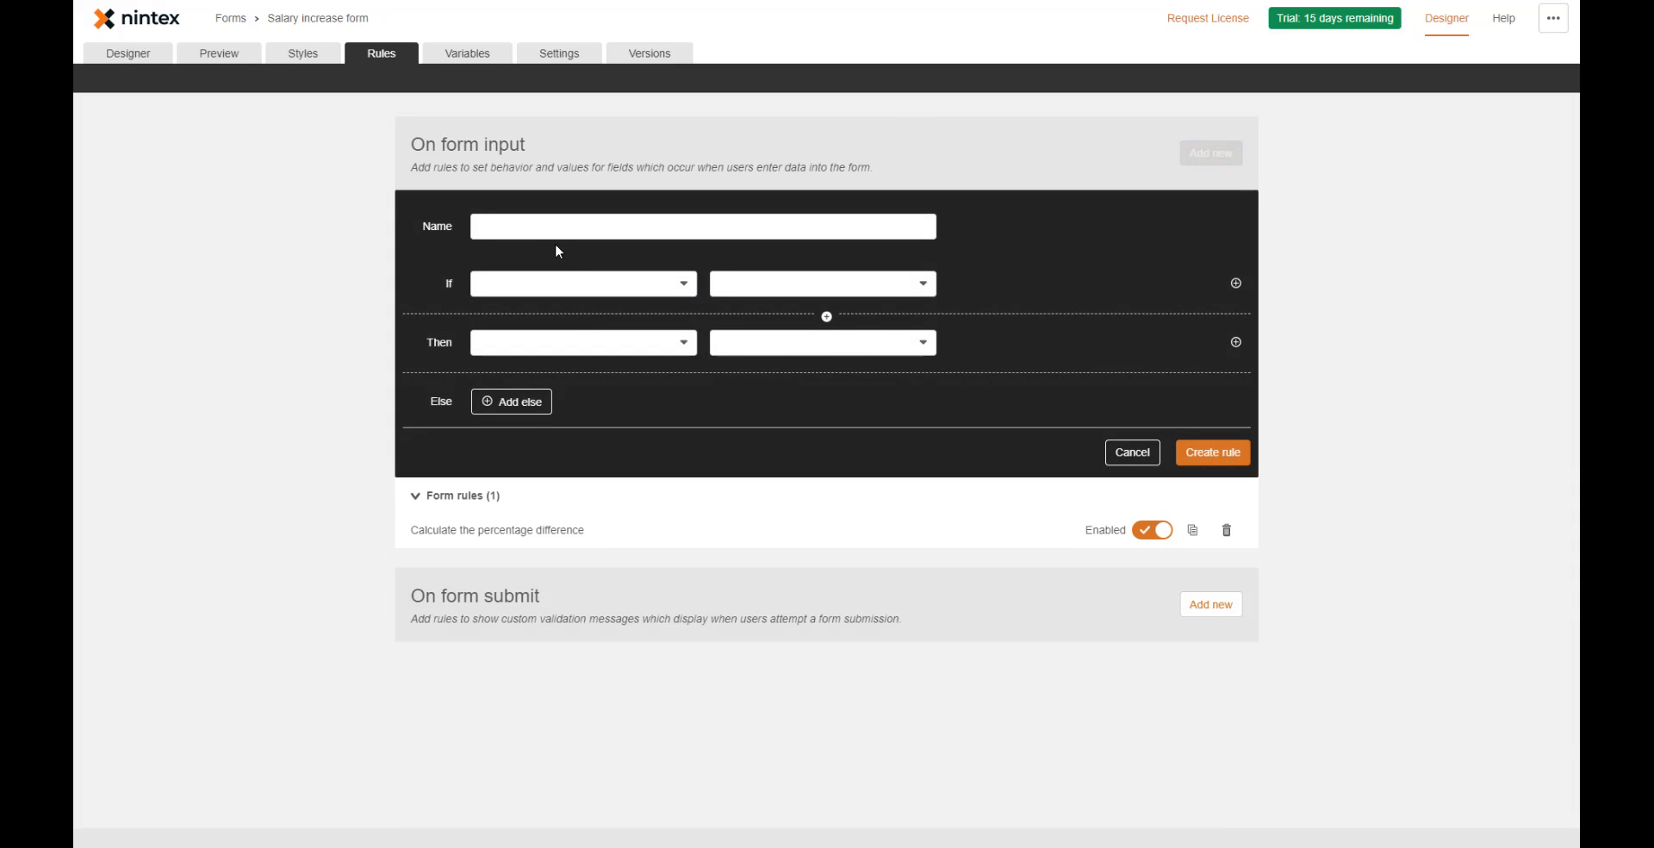
click(568, 284)
click(672, 263)
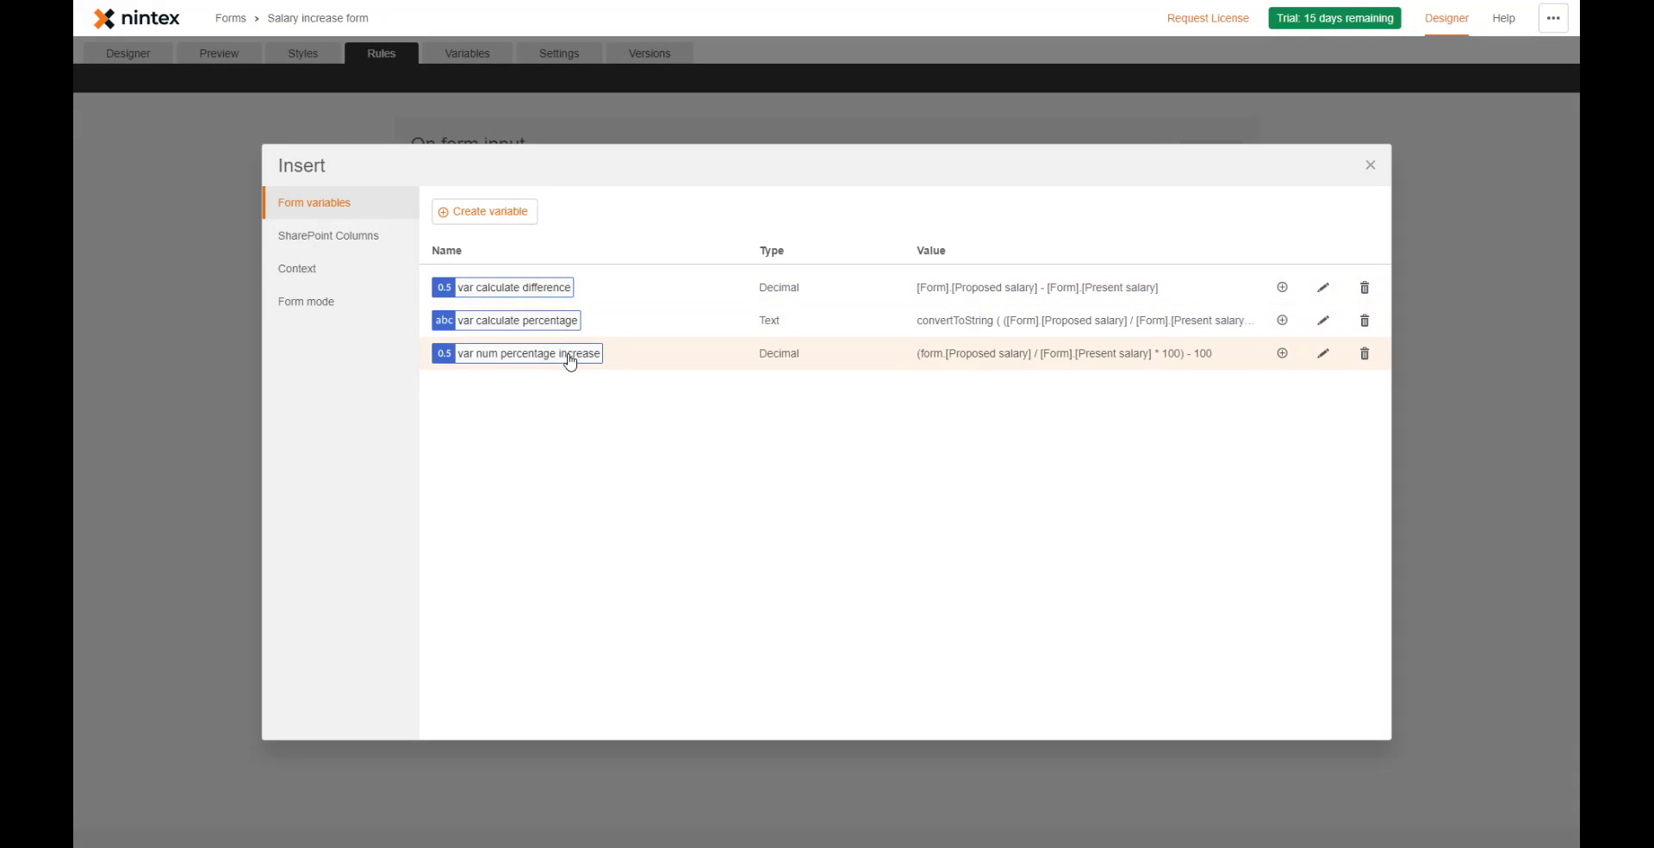
click(1282, 354)
click(781, 293)
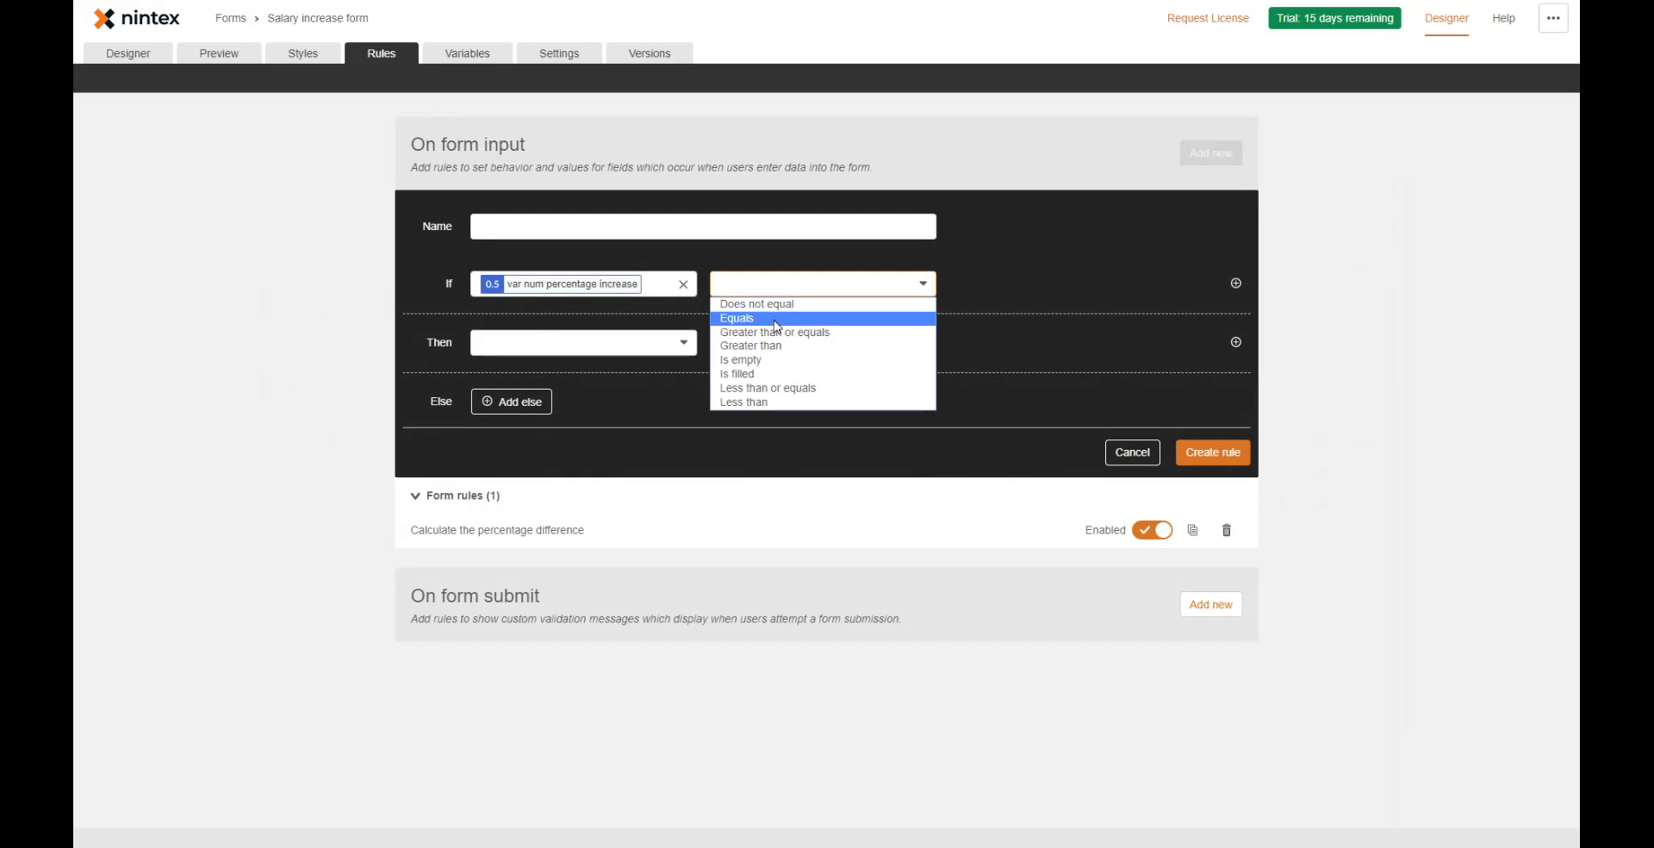
click(763, 336)
click(1027, 292)
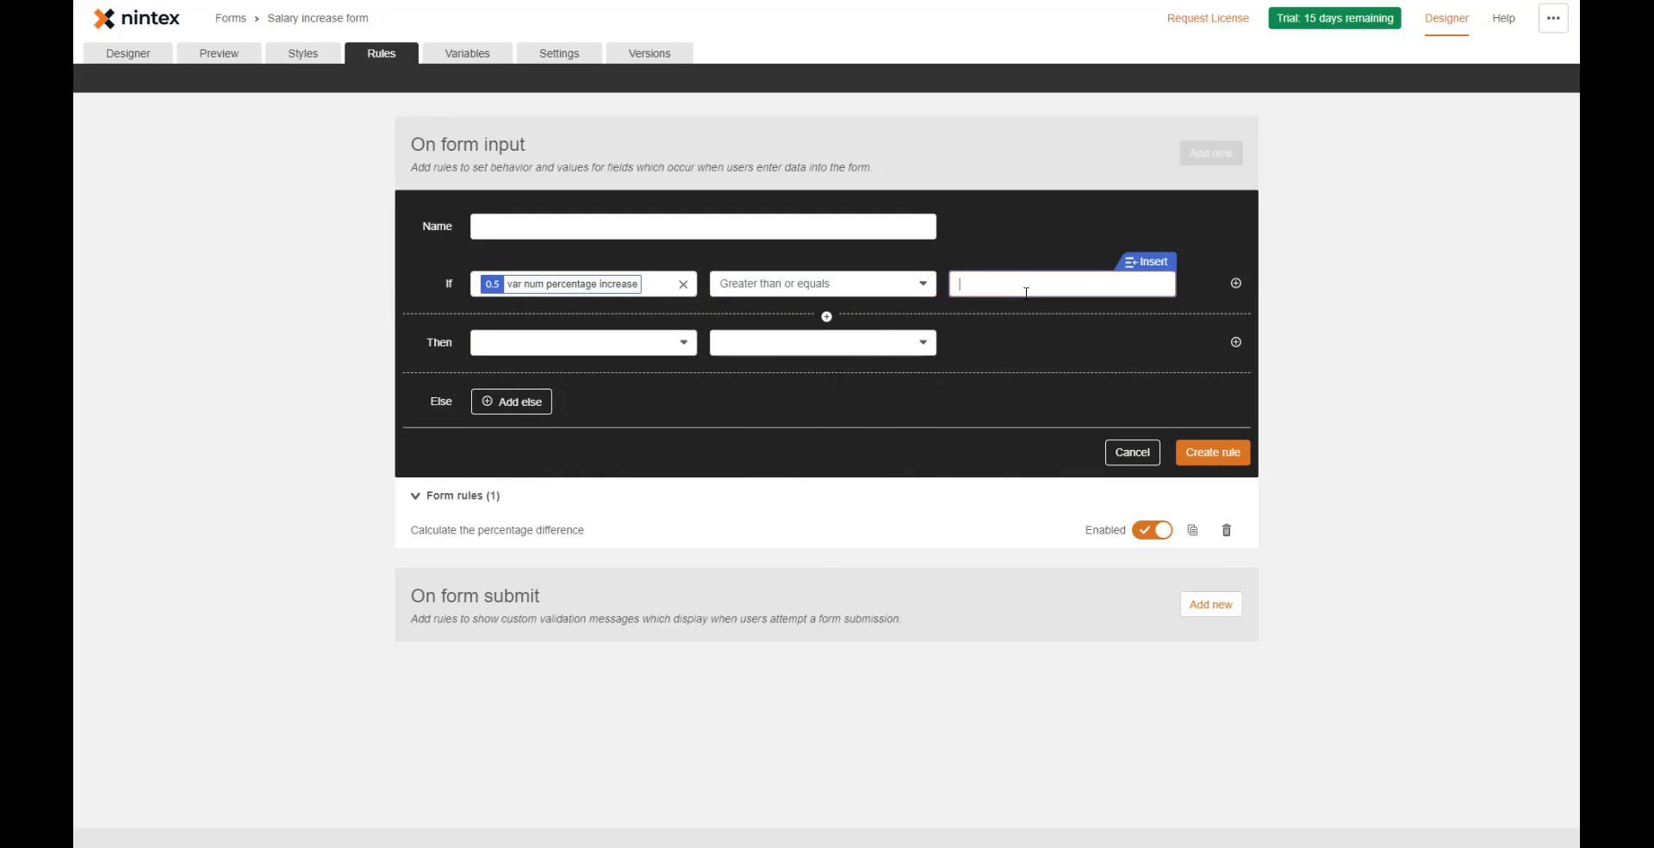
click(842, 283)
click(820, 346)
click(1010, 283)
- Make the rule show Label 2 when the condition is met and hide it otherwise
click(600, 351)
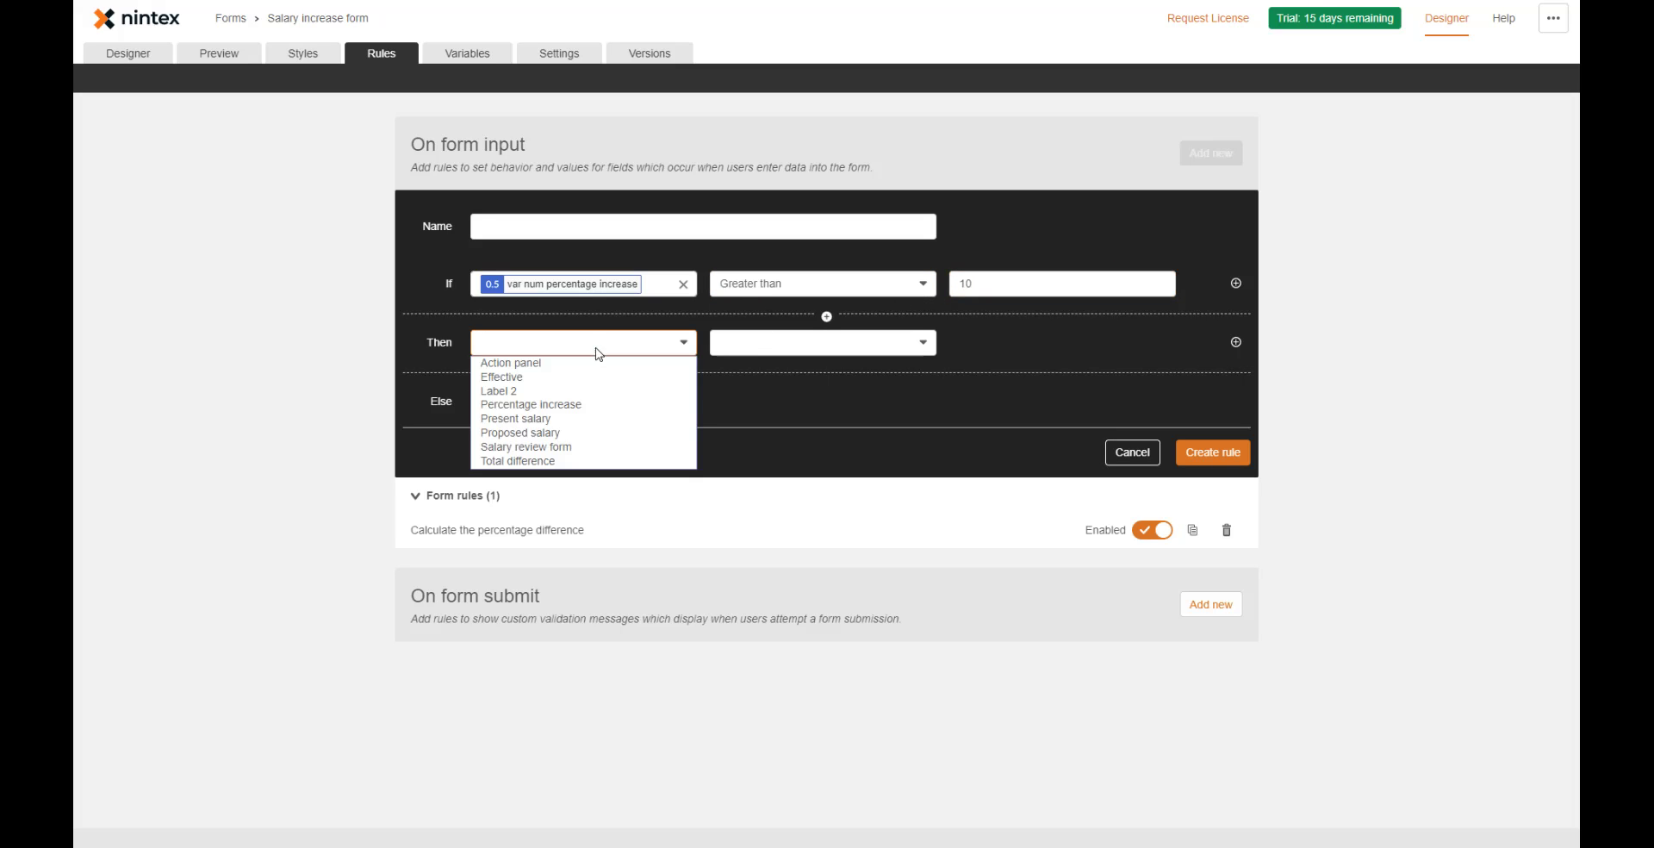
click(552, 390)
click(820, 343)
click(787, 379)
click(986, 341)
click(527, 407)
click(539, 407)
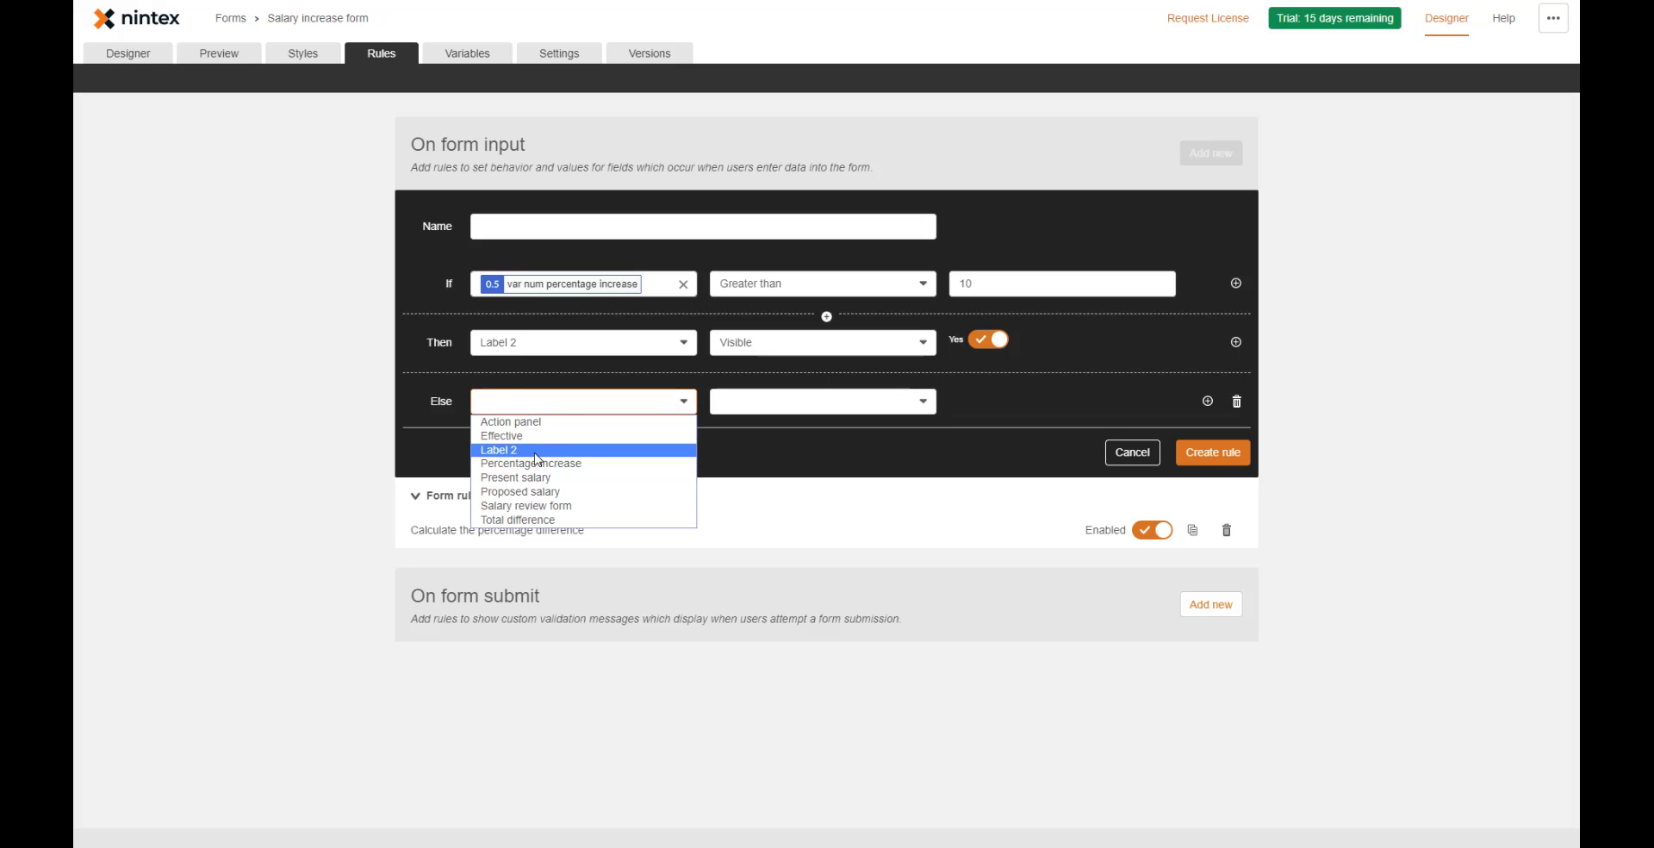
click(543, 449)
click(779, 404)
click(766, 437)
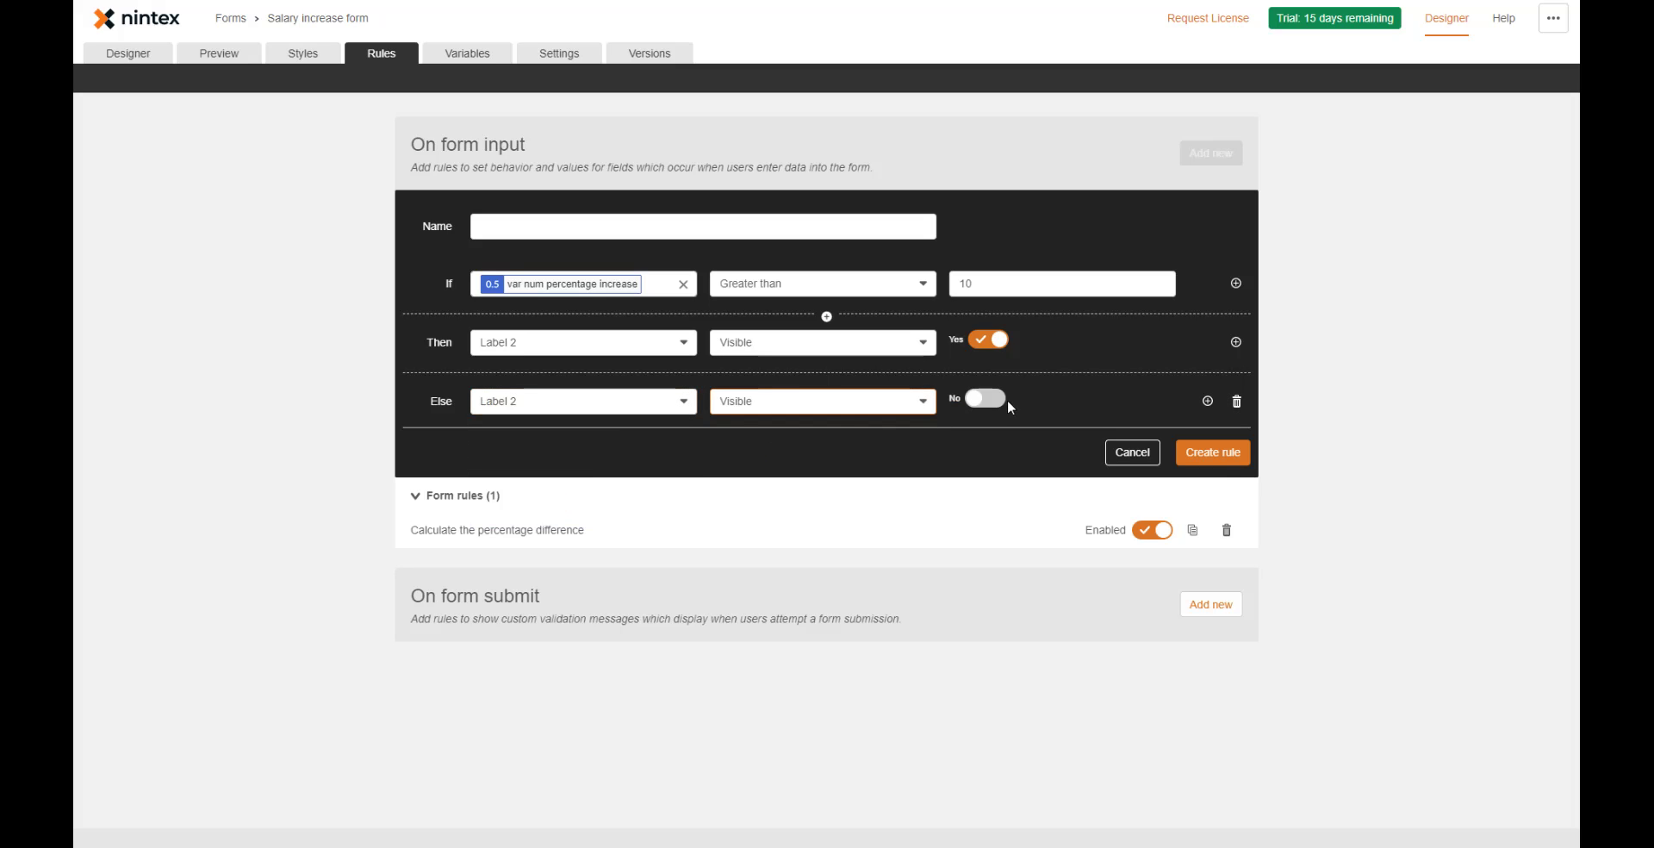
- Name the rule "Show label" and create it
click(1213, 454)
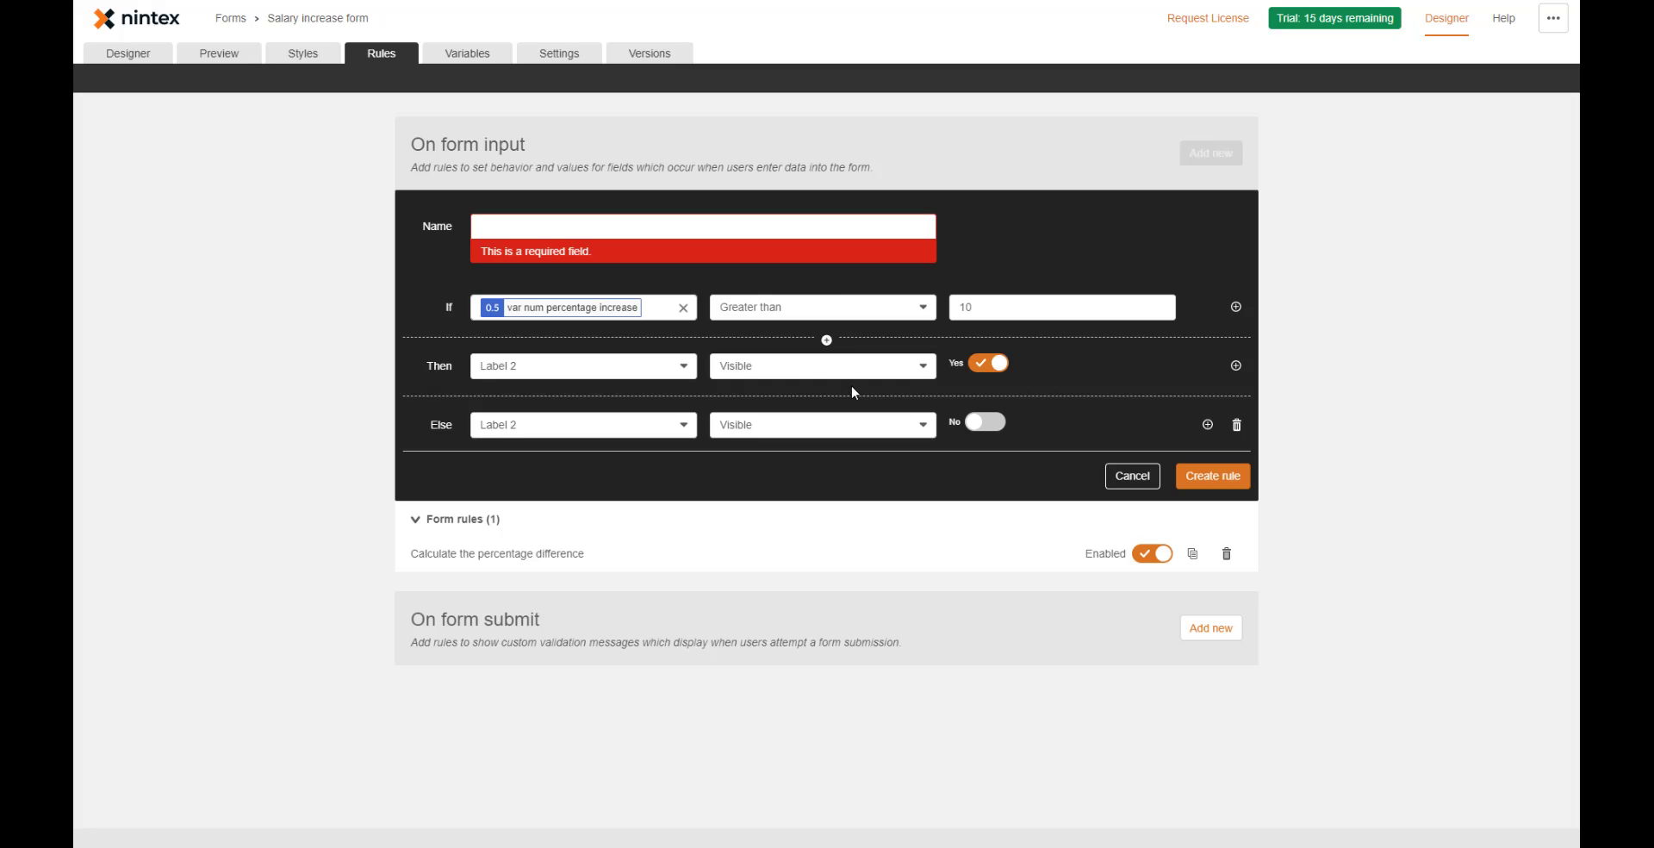
text(Show label)
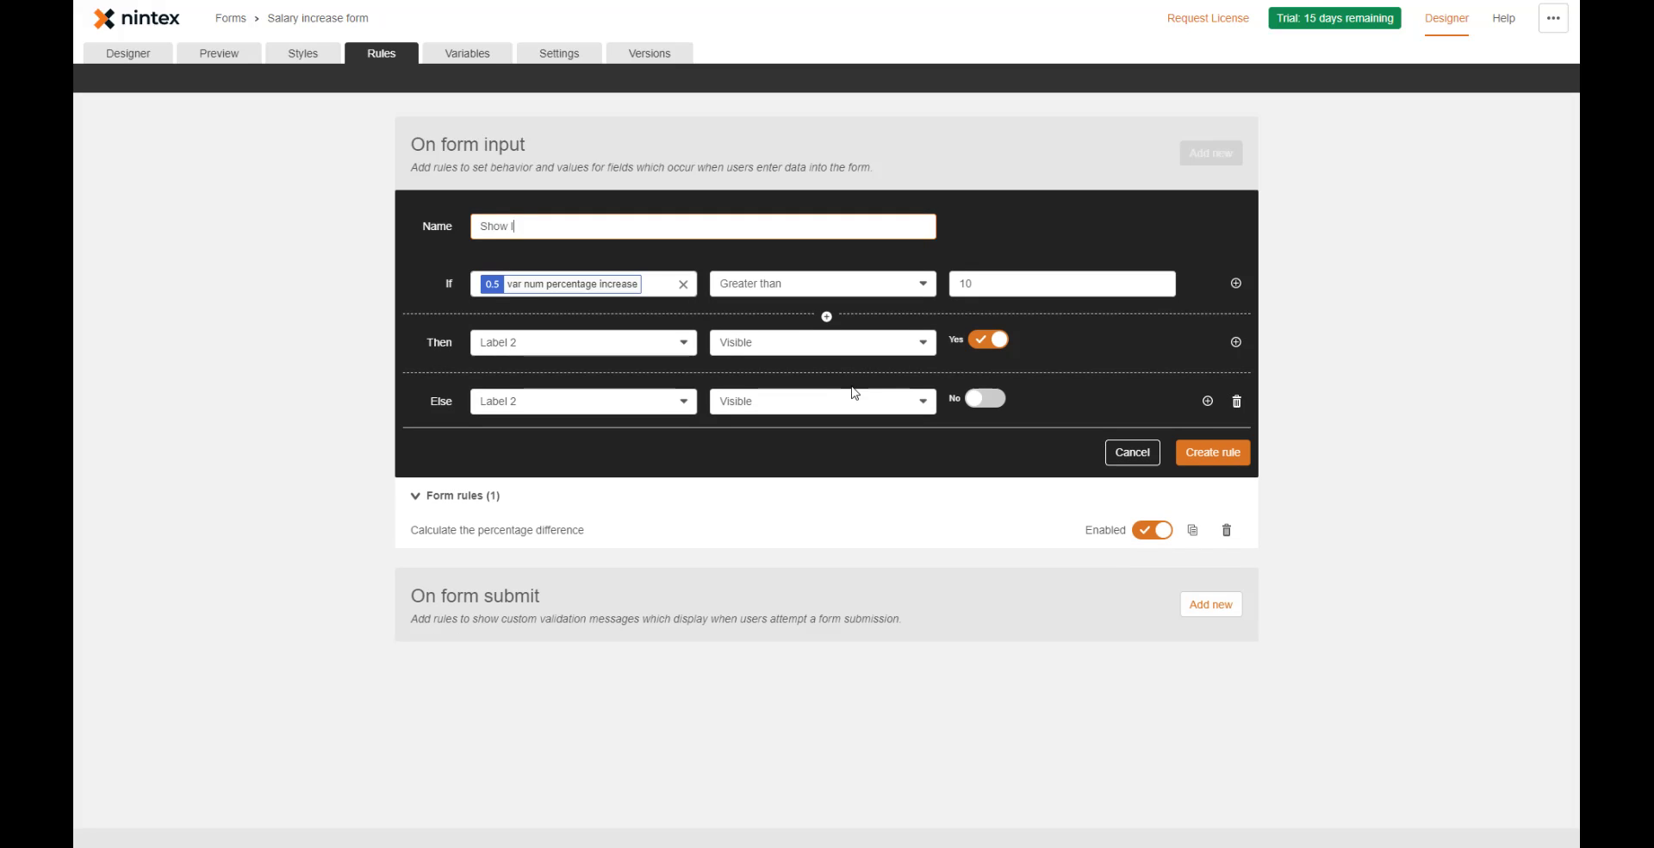
click(1233, 454)
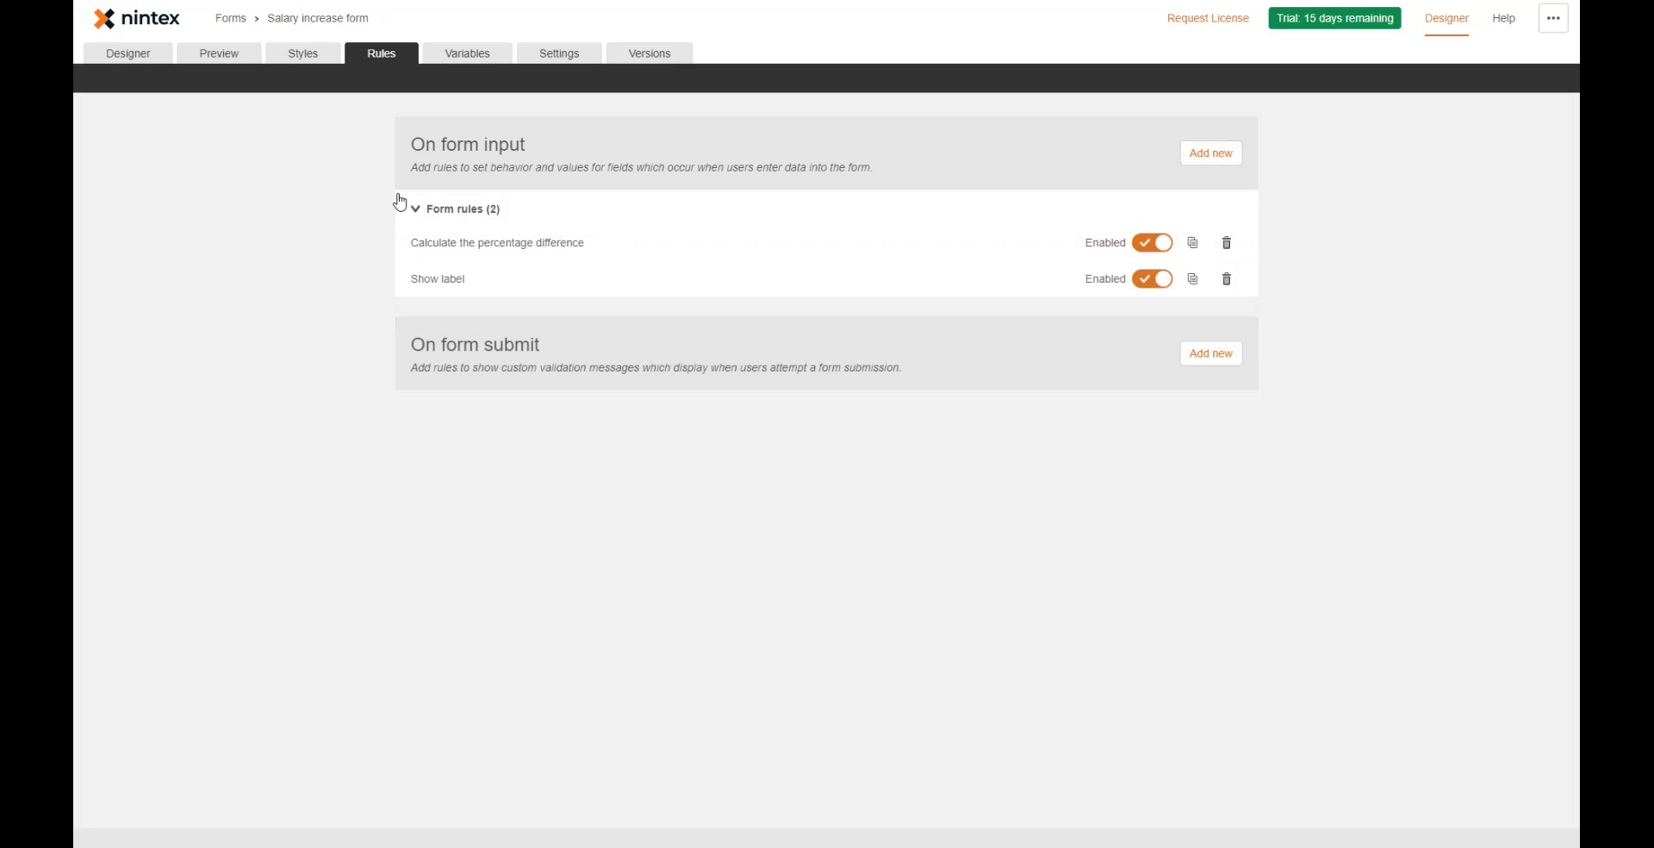
- Rename the hidden label on the form as "Salary increase warning"
click(151, 53)
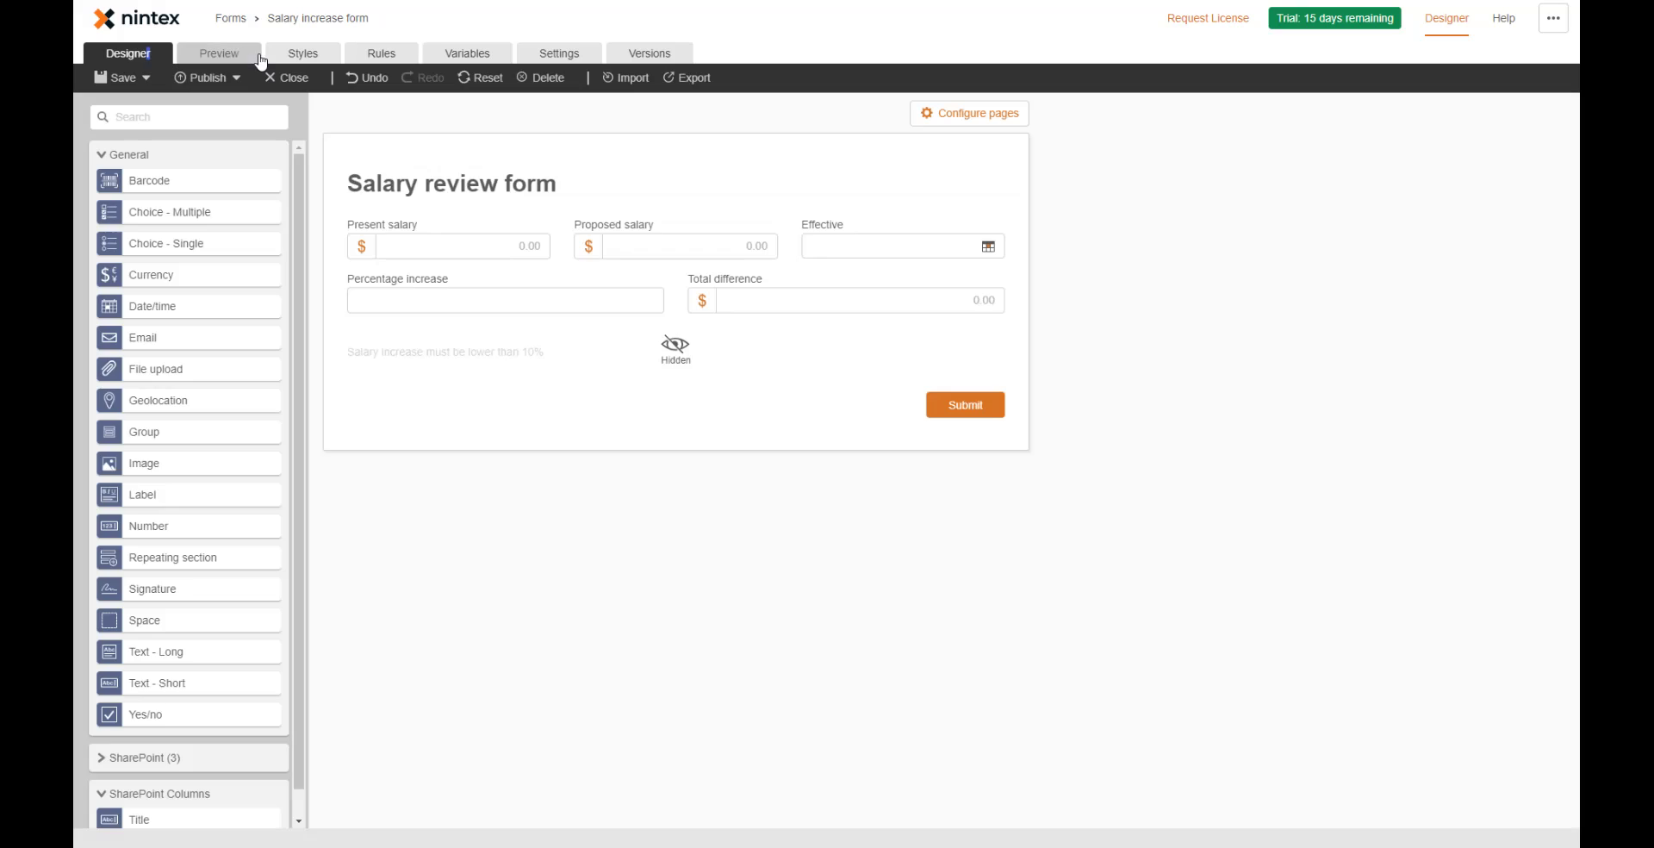
click(517, 351)
triple_click(1348, 204)
text(Sla)
key(BackSpace)
text(alary increas)
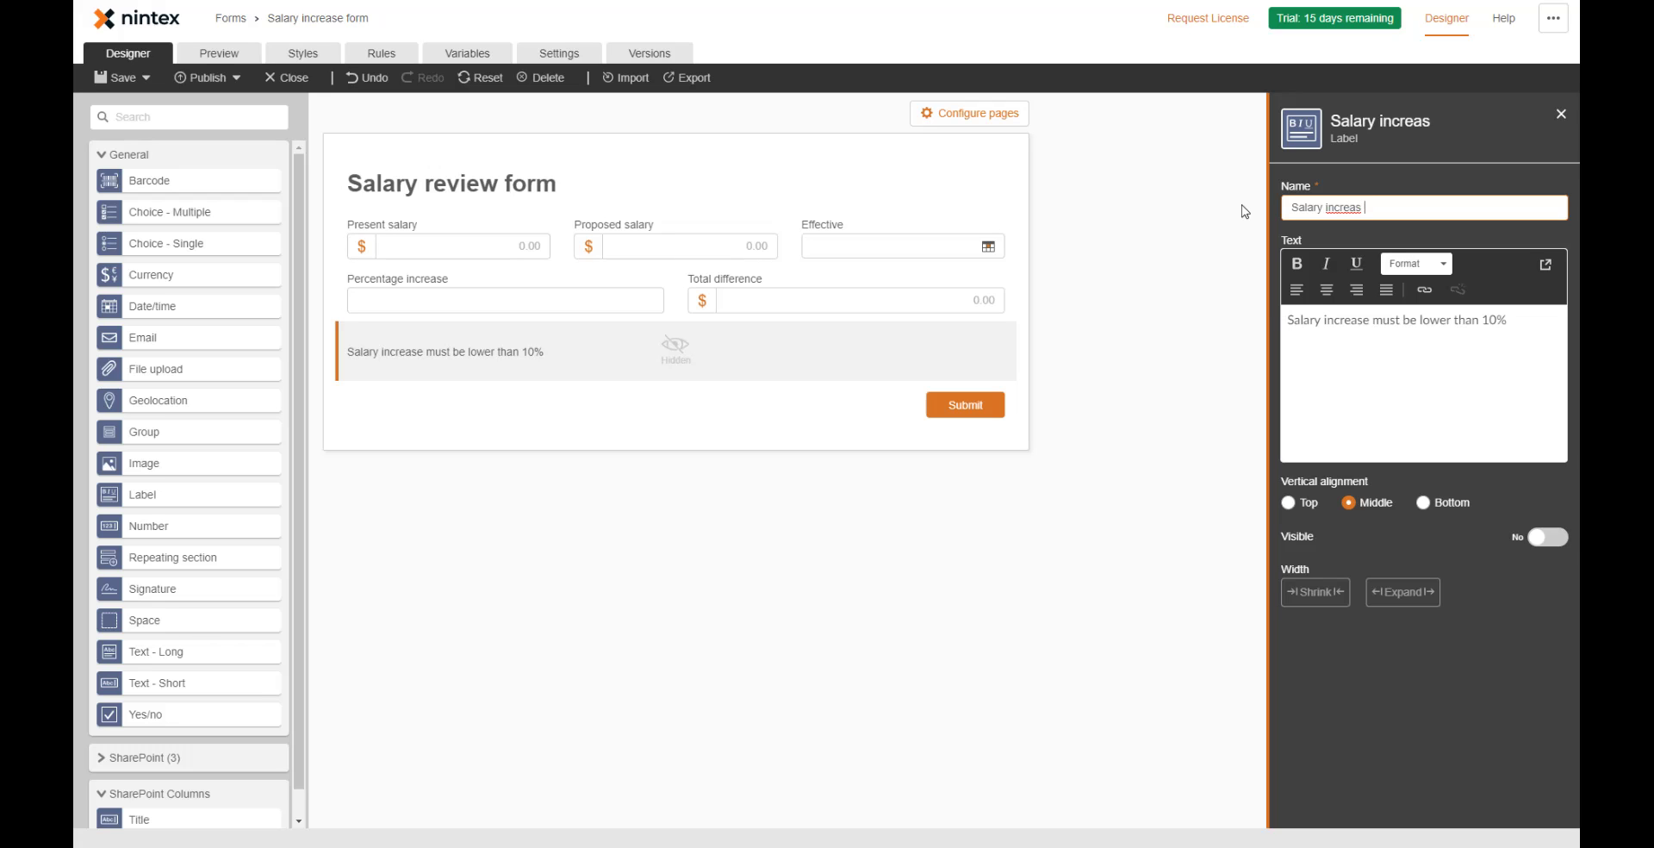
key(BackSpace)
text(e wanring)
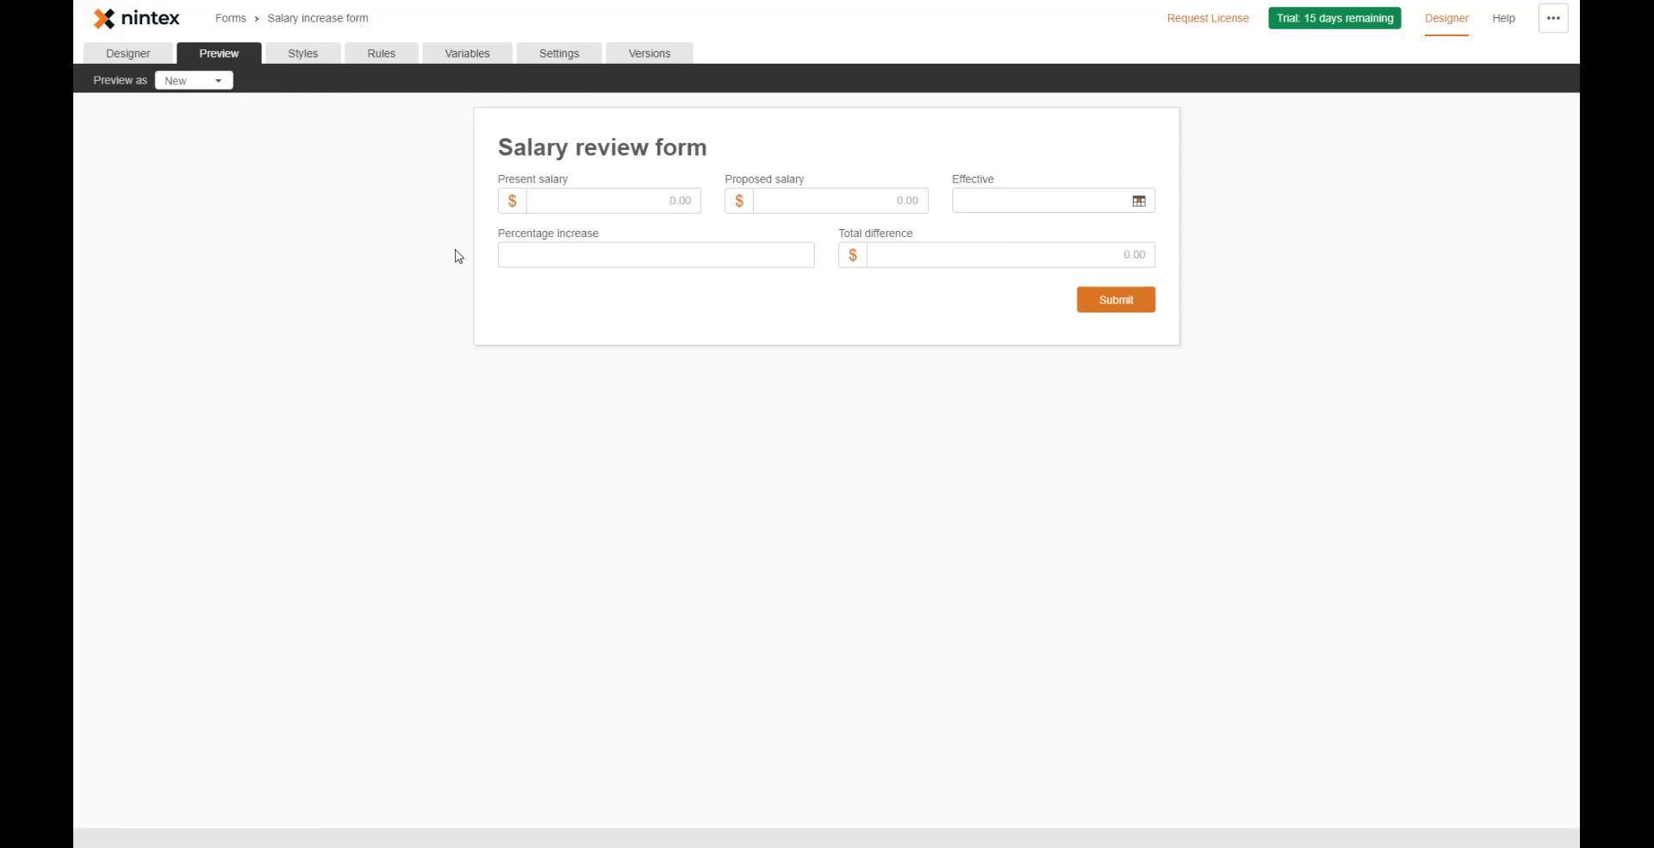
- Test the warning label in the form preview with present salary 1000 and proposed salaries of 1500 and 1100
click(640, 200)
text(1000)
key(Tab)
text(15000)
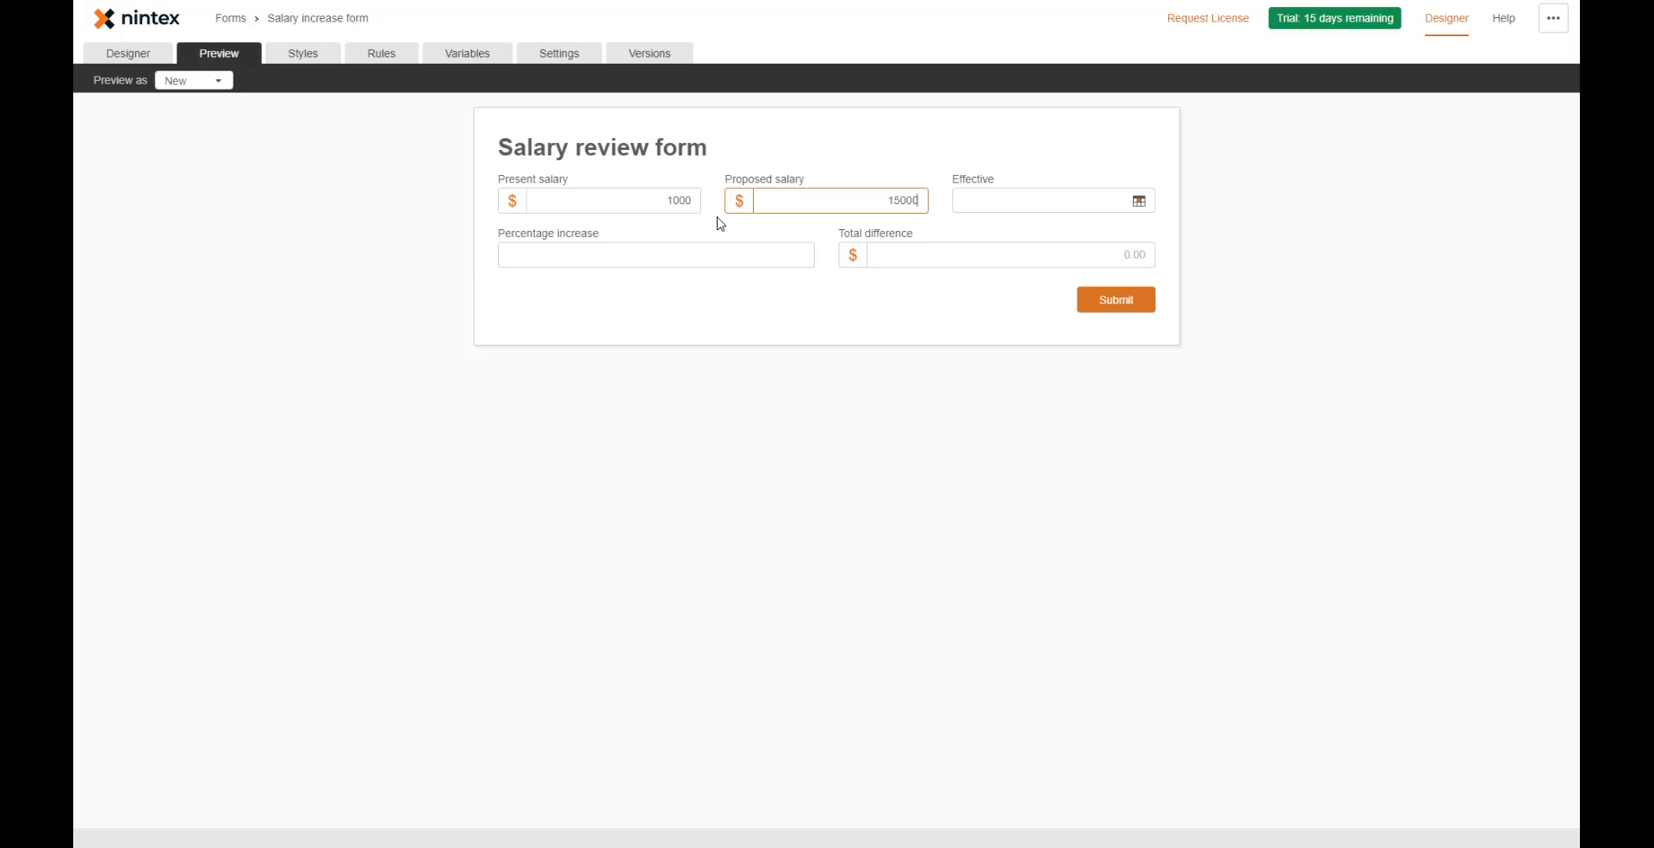
key(Tab)
drag(907, 201, 958, 221)
text(0)
click(775, 338)
drag(496, 300, 742, 302)
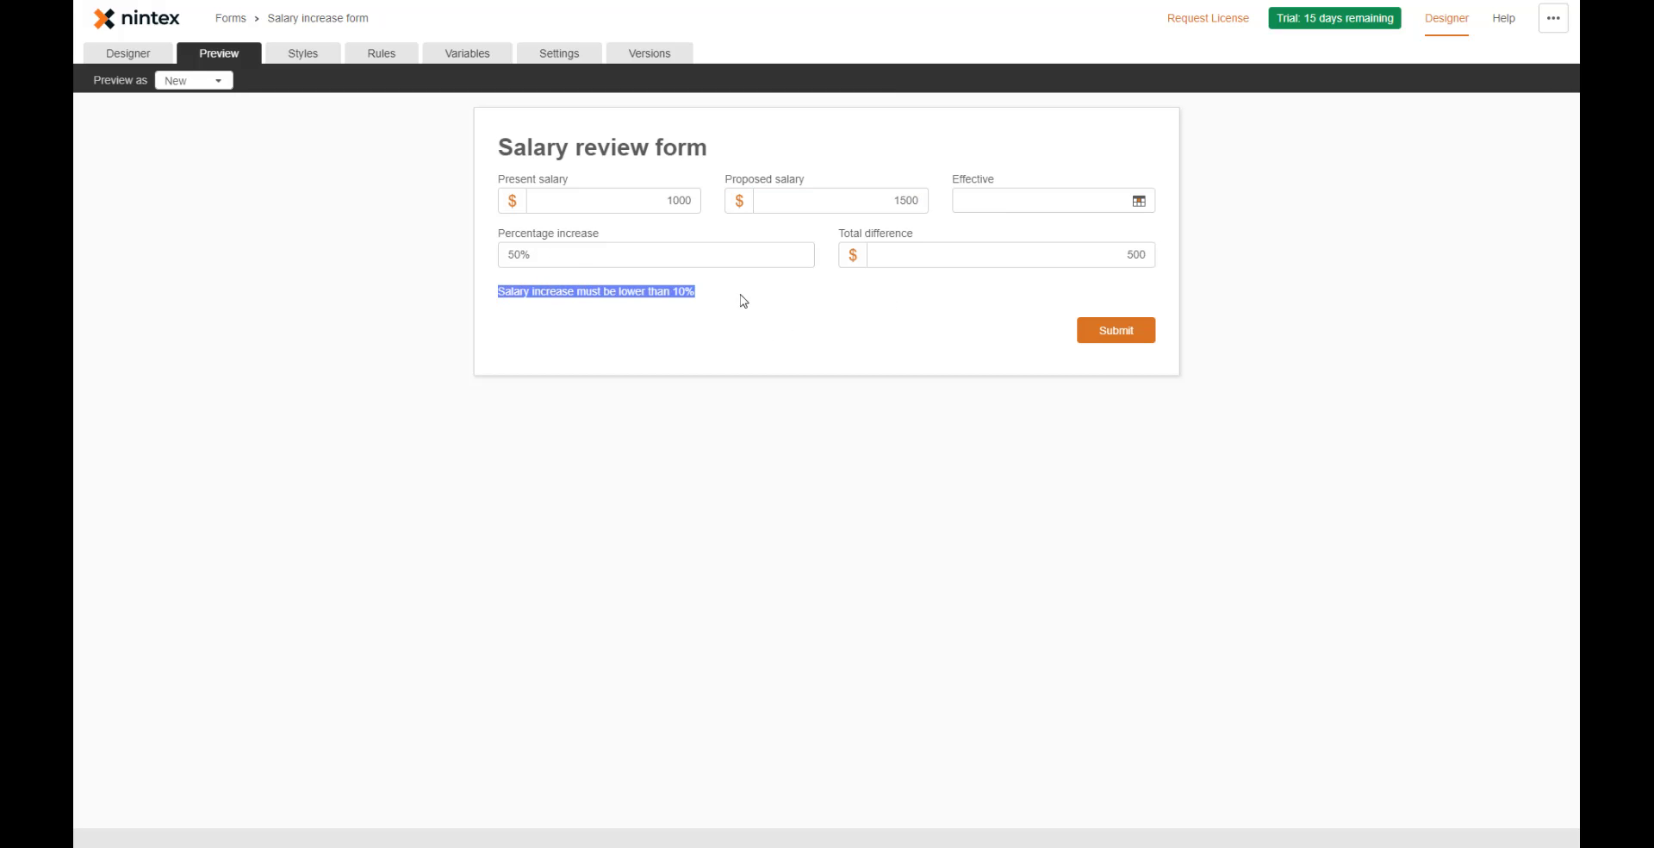
click(918, 211)
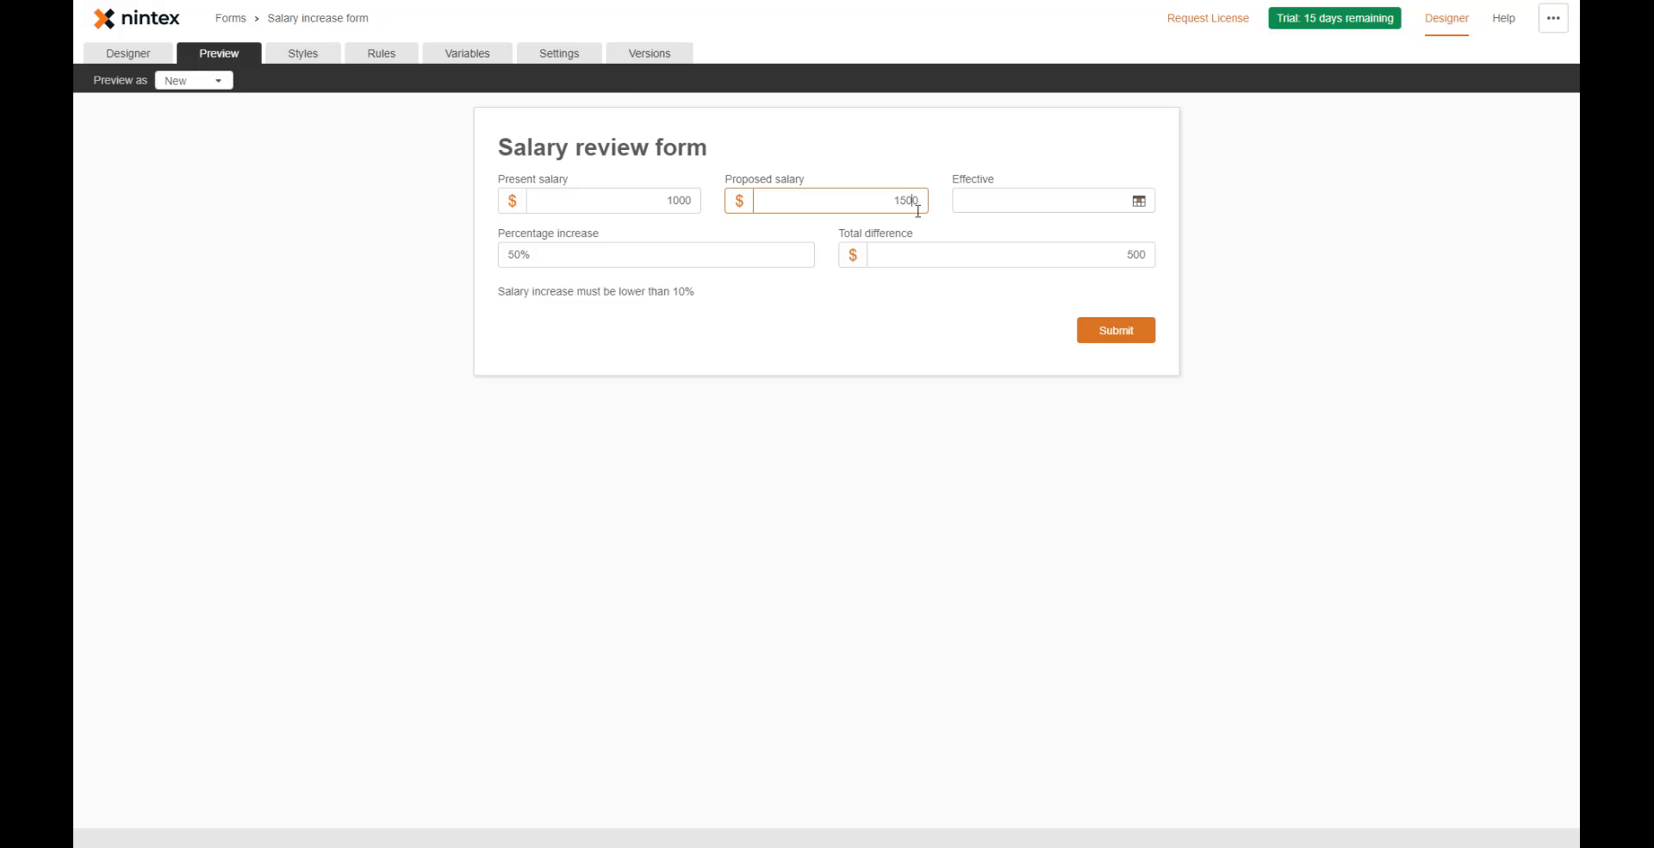
click(976, 307)
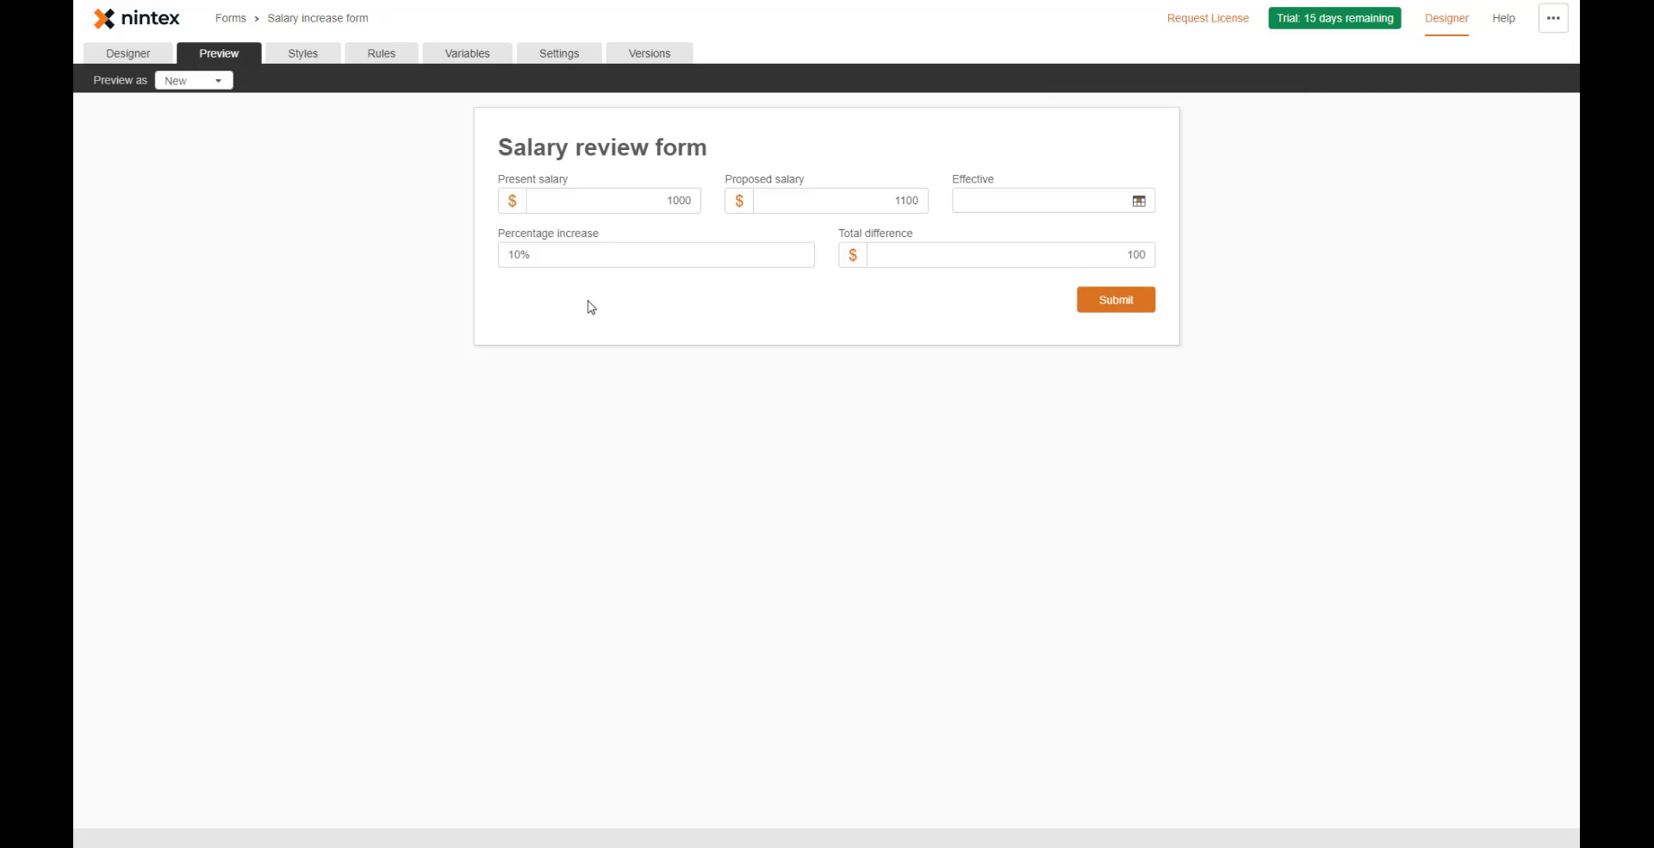
- Start a new form submit rule named "Stop the submit if the increase is over 10%"
click(392, 62)
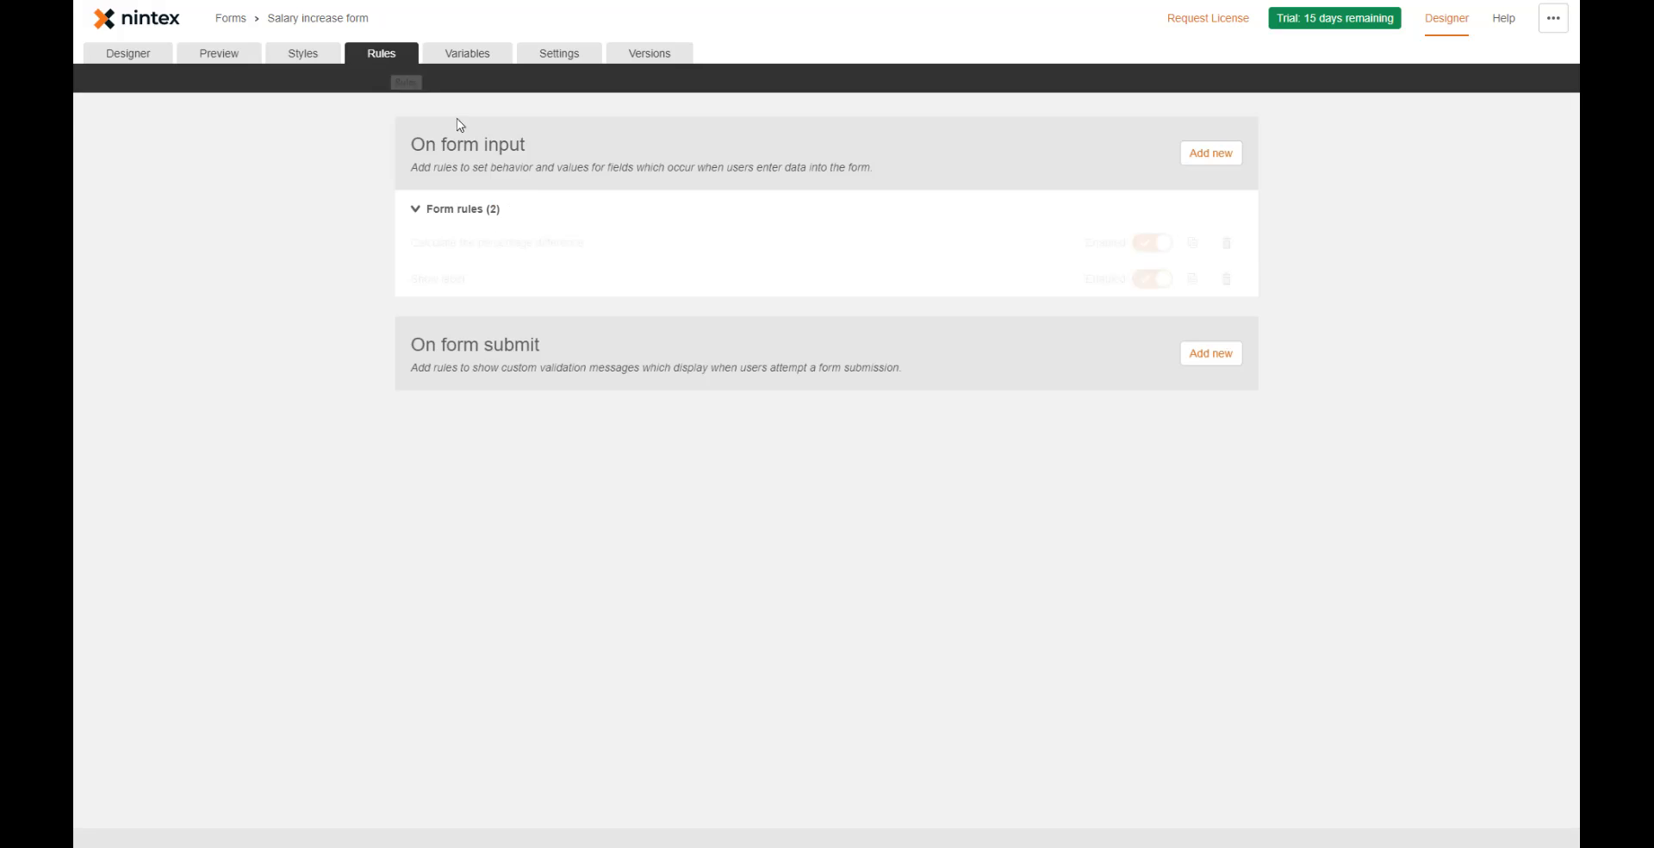
click(1210, 355)
click(617, 429)
text(Stop the s)
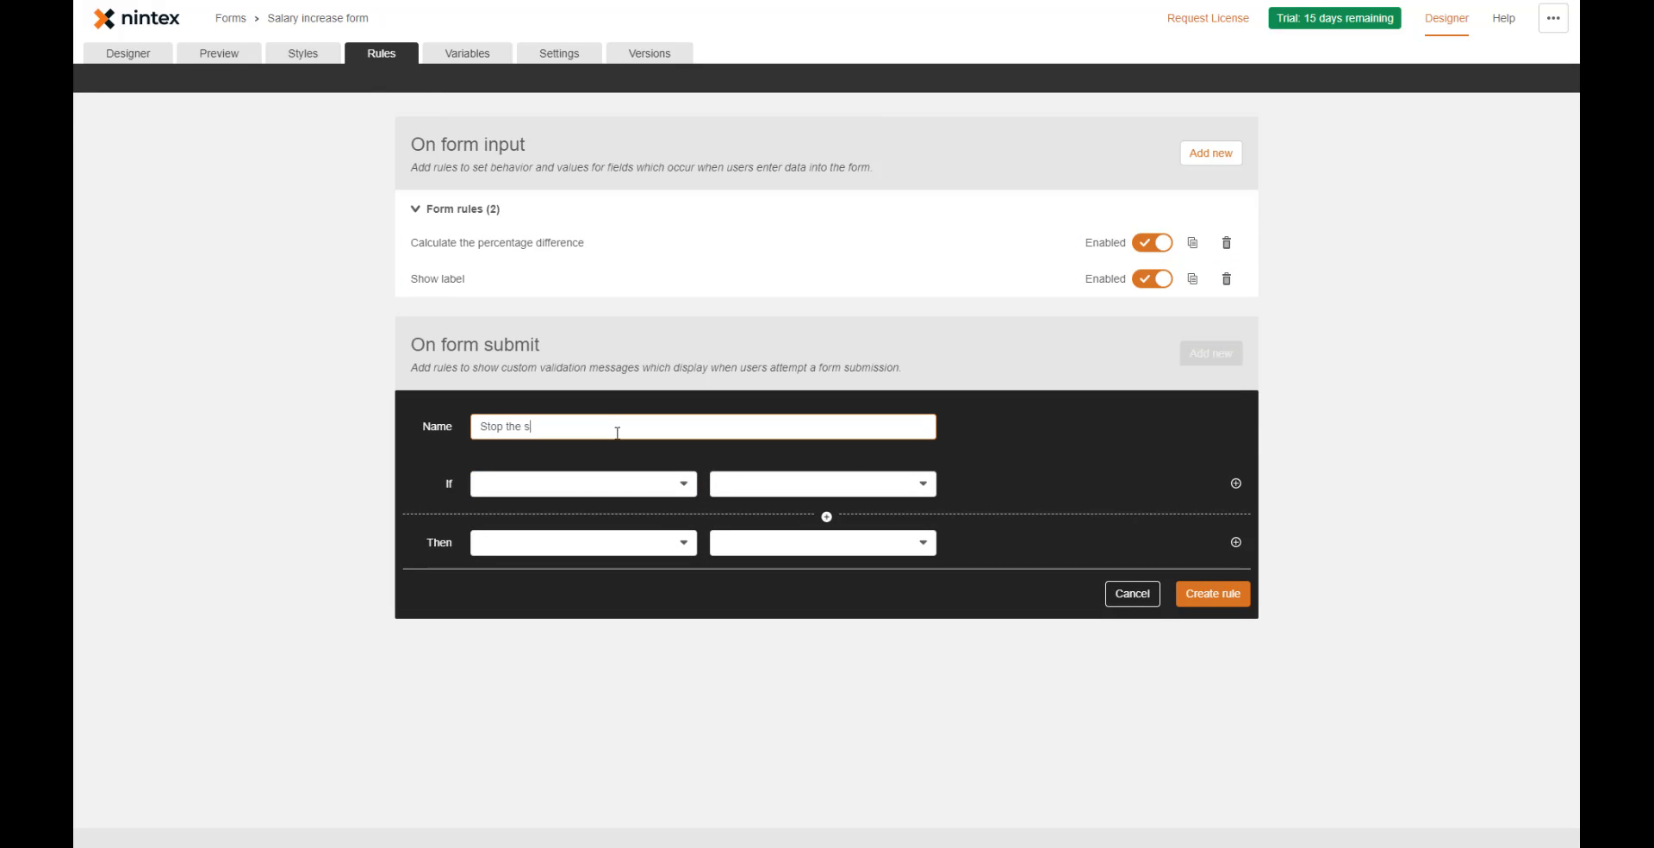
text(ubmit if the vlaue)
text(s)
text(e is over 10%)
- Set the submit rule's condition to var num percentage increase Greater than 10
click(572, 483)
click(676, 474)
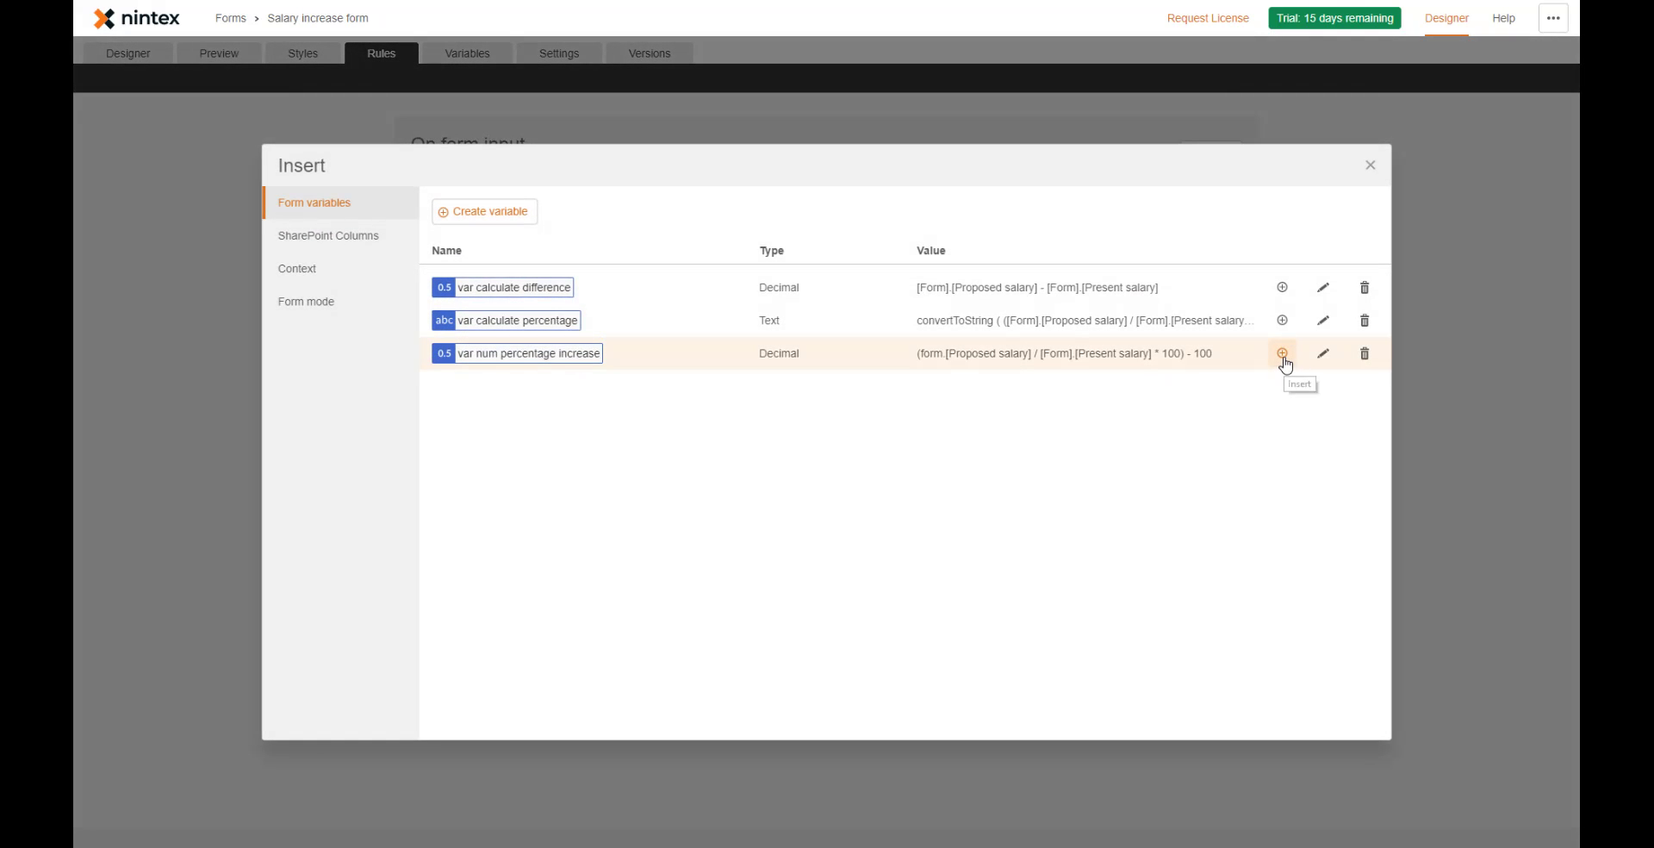
click(1282, 354)
click(875, 483)
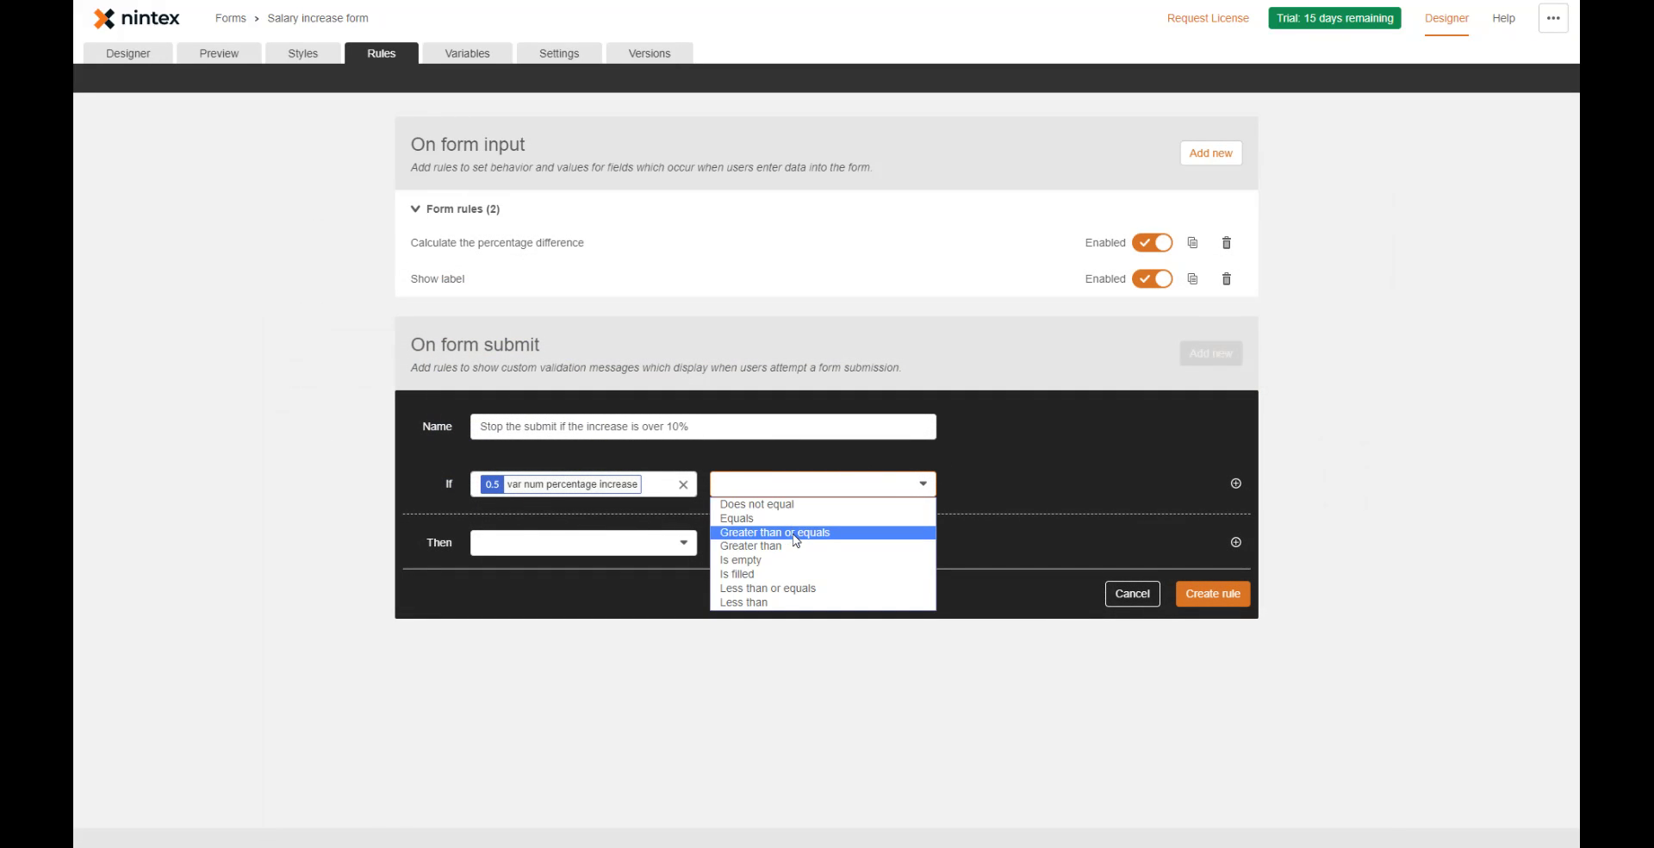
click(888, 540)
click(986, 484)
text(10)
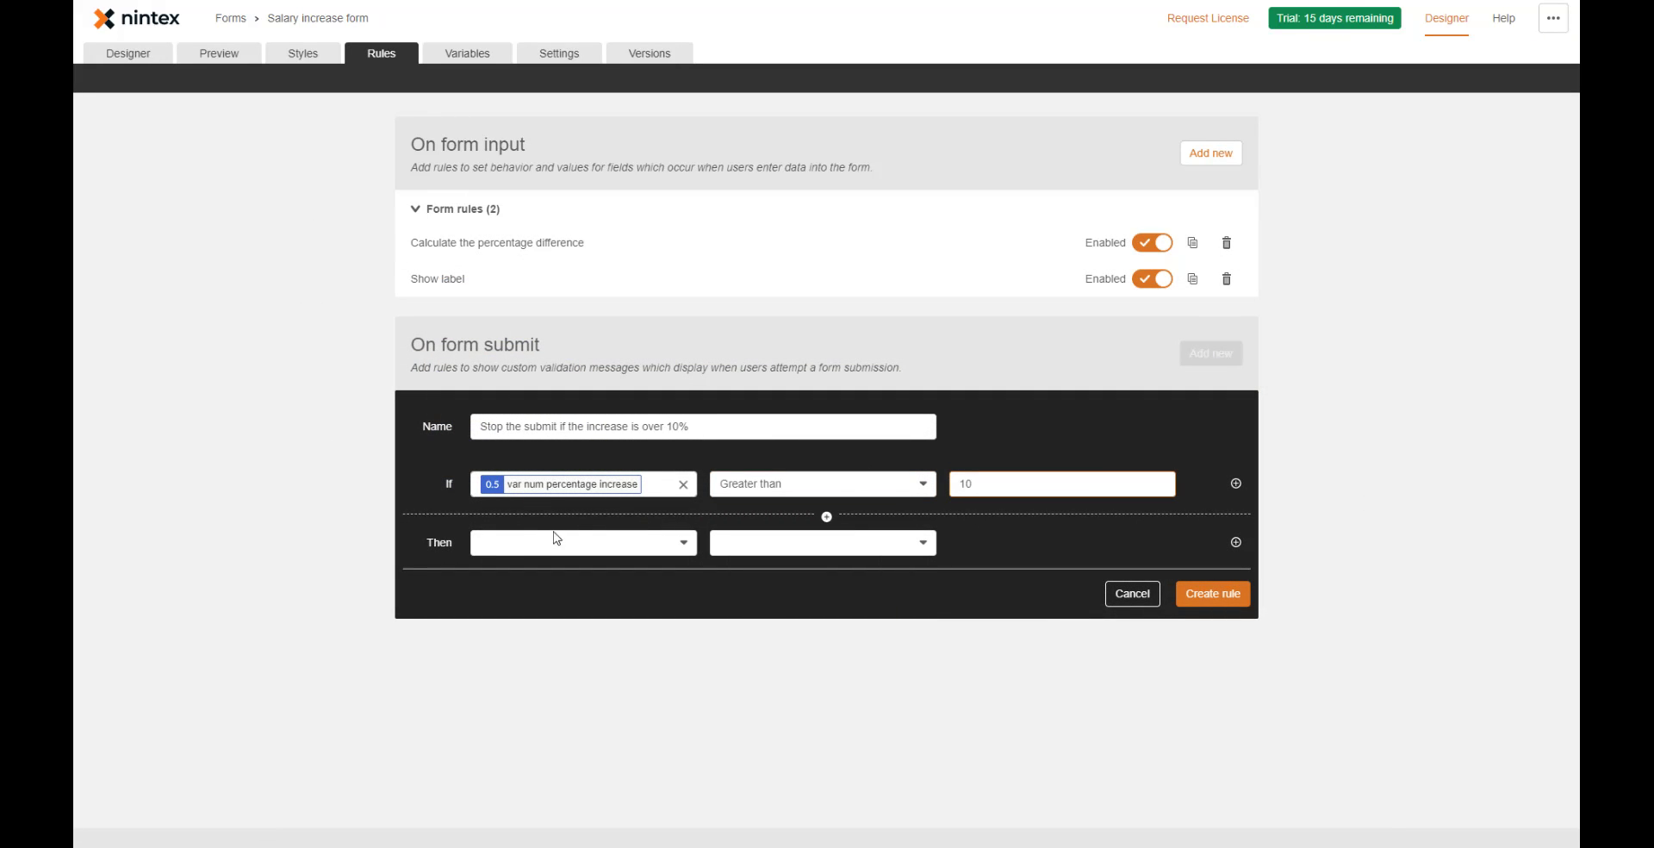
- Make Percentage increase show the validation error "Salary increase must be below 10%", and create the submit rule
click(536, 543)
click(531, 576)
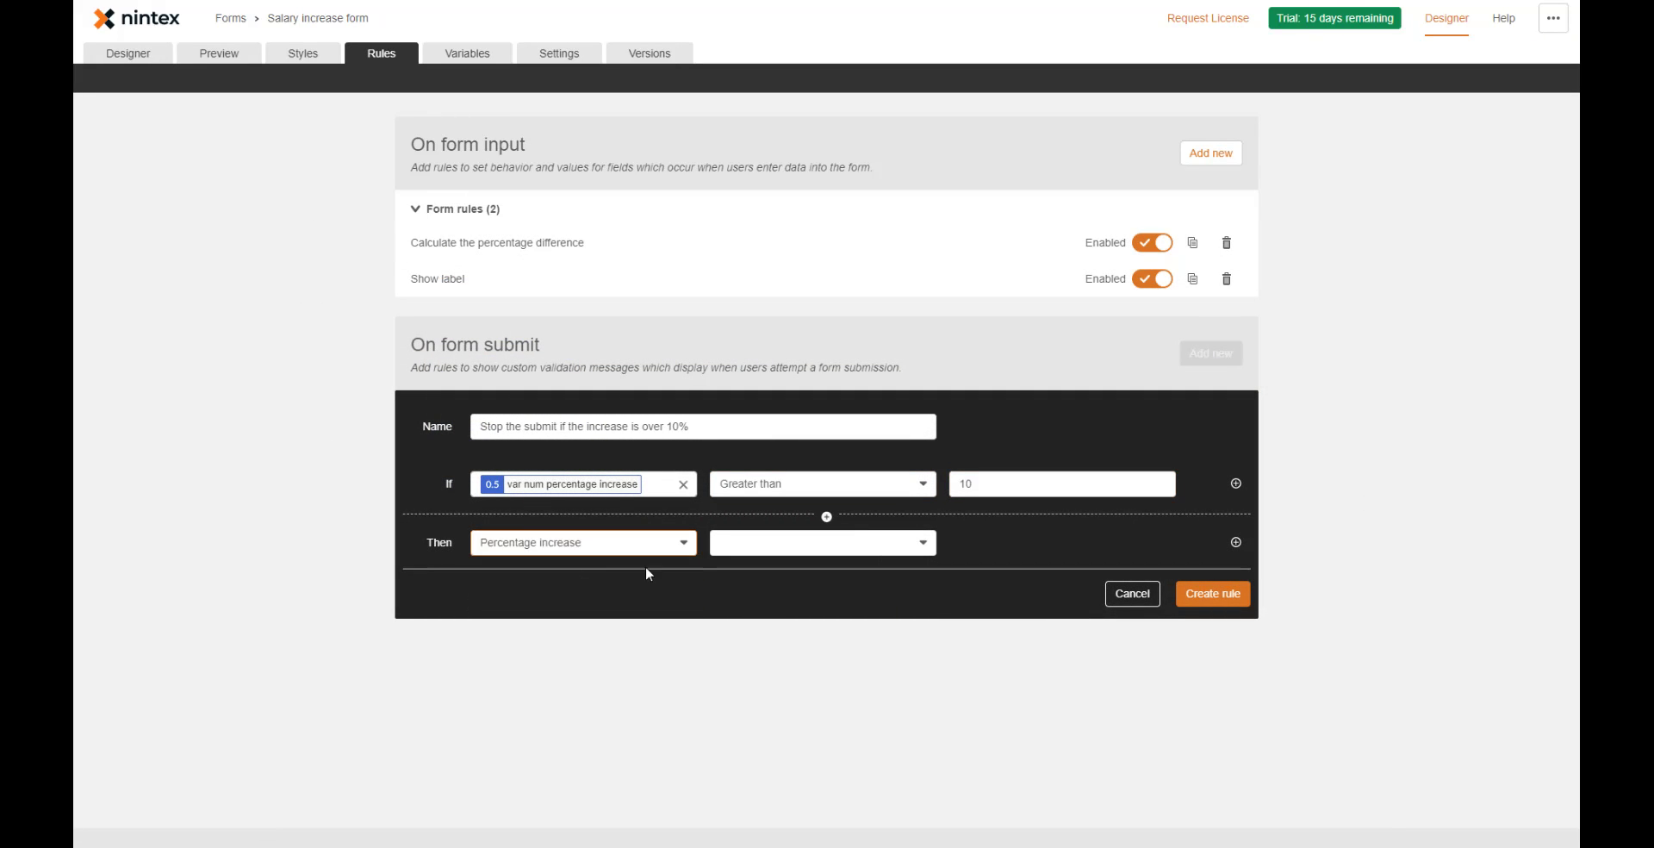
click(763, 544)
click(766, 562)
click(1010, 546)
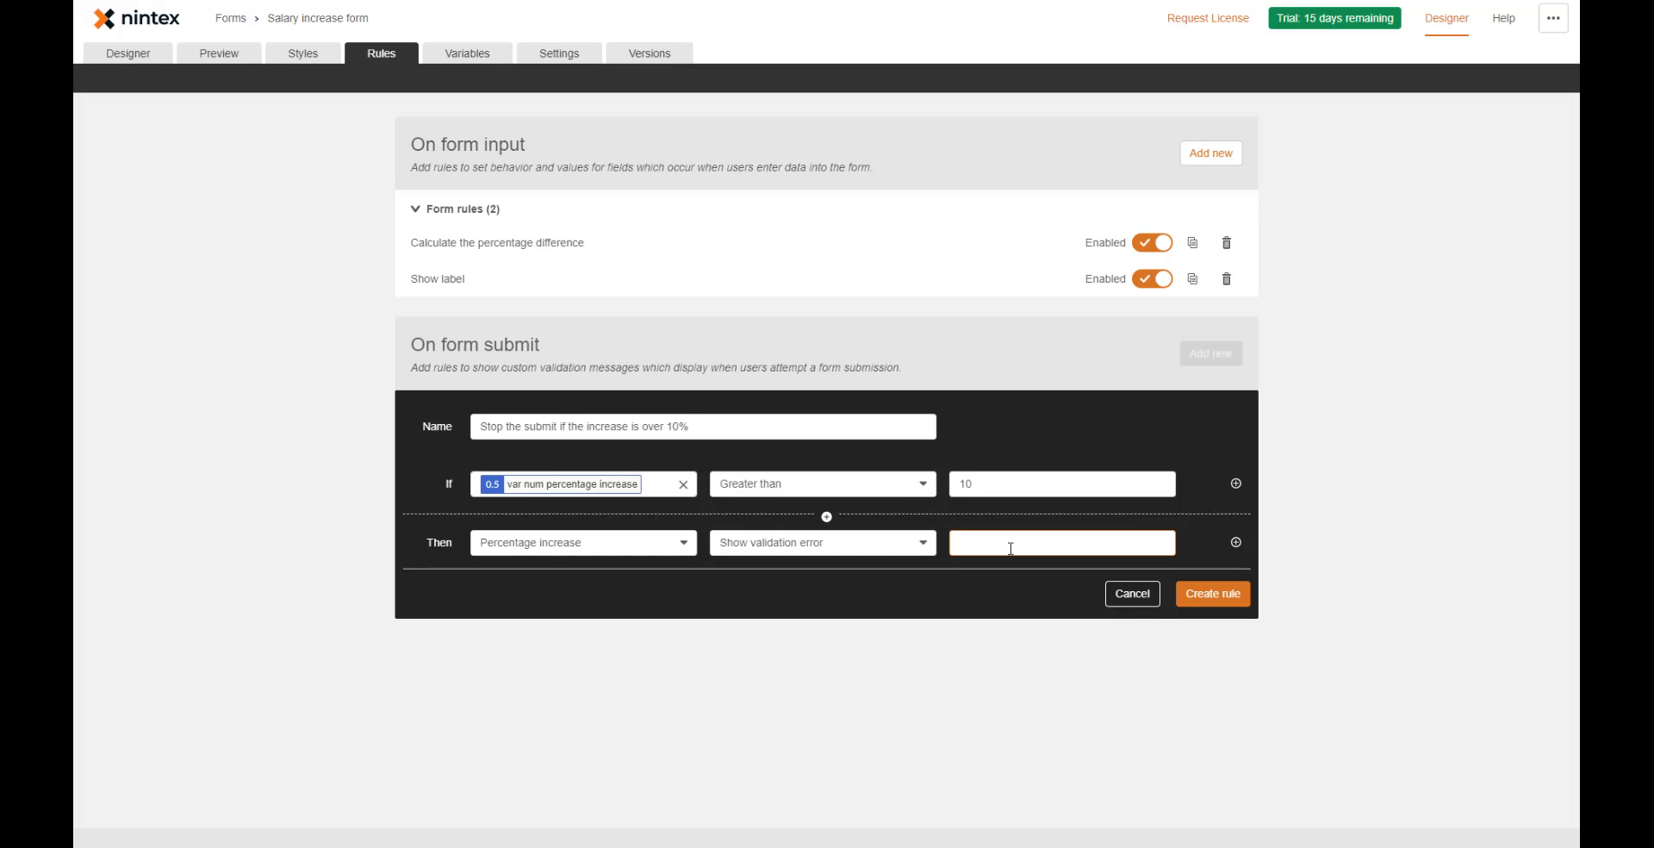
text(Salary increase nust be below 10%)
click(1226, 601)
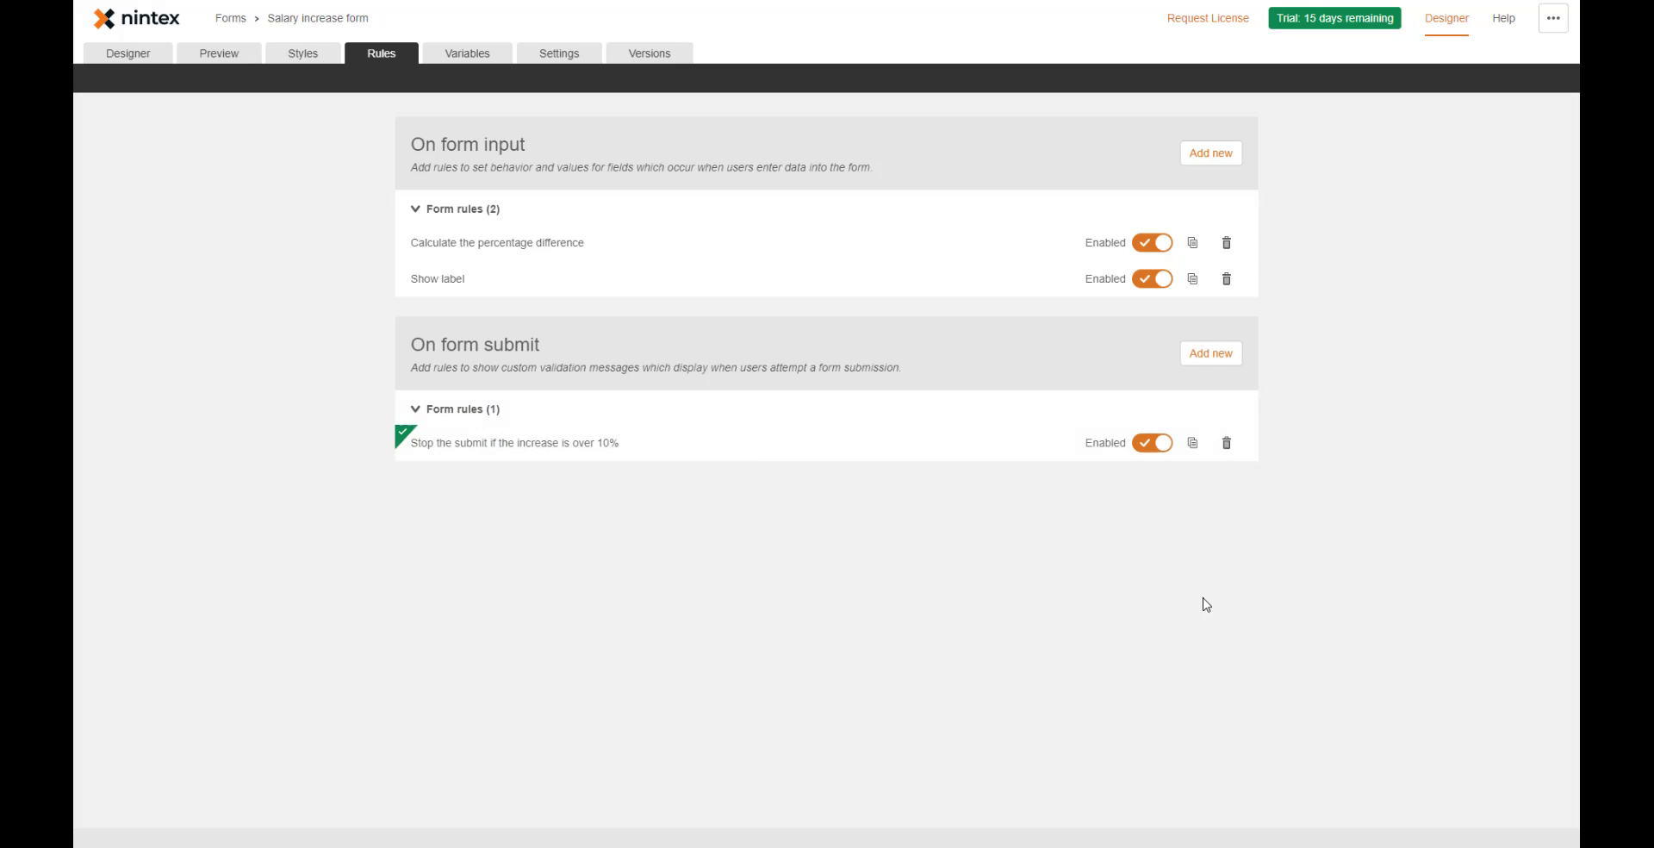
- Preview the form and enter a present salary of 1000 and a proposed salary of 12000
click(221, 55)
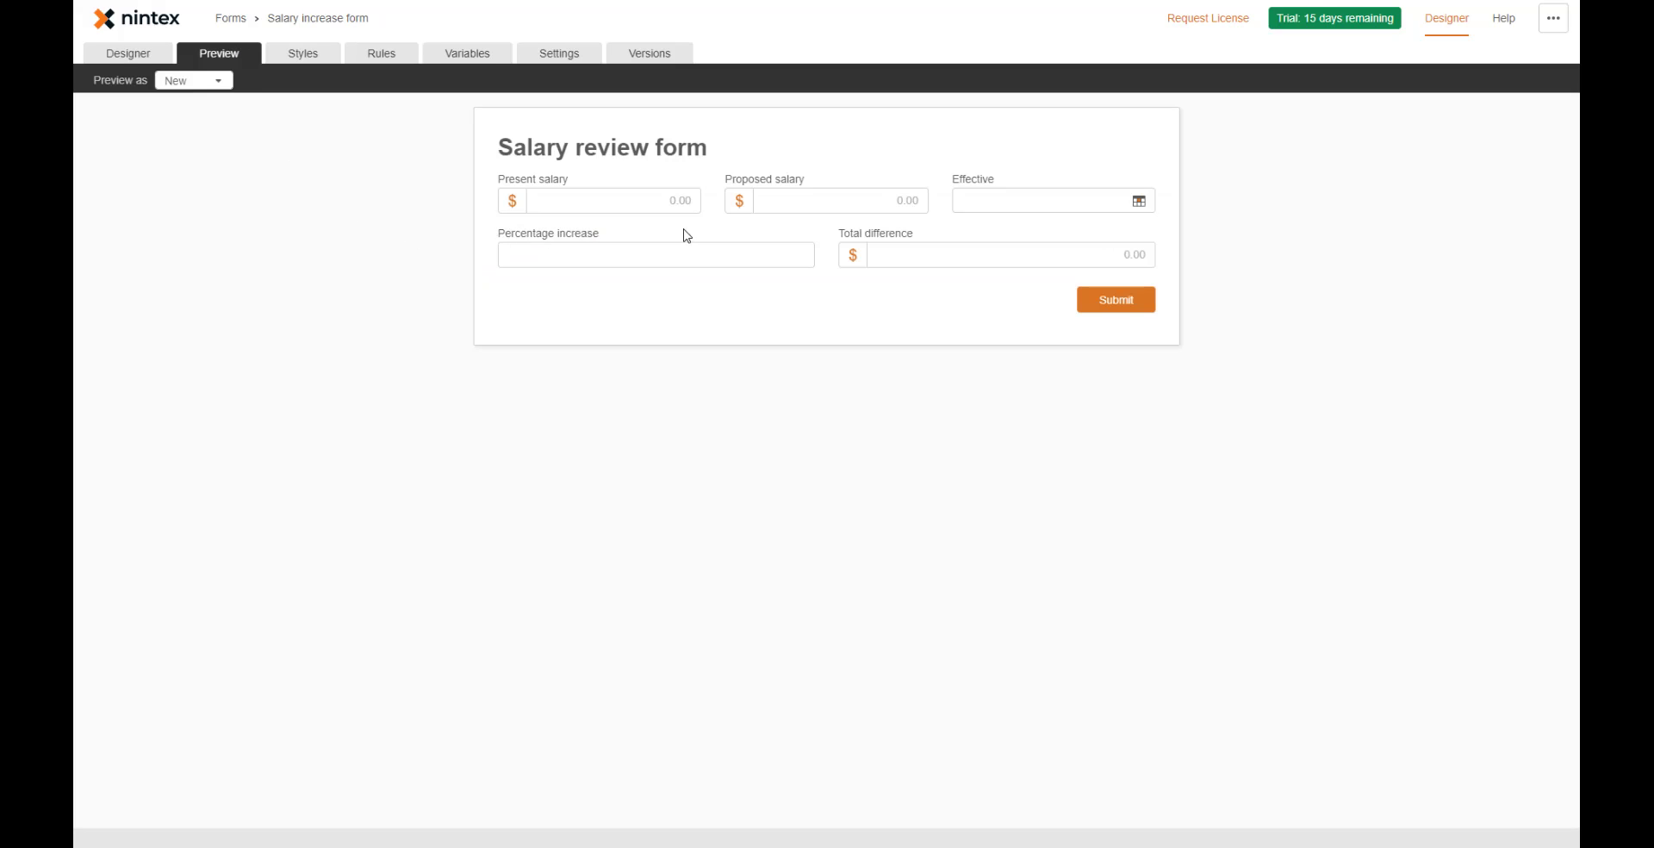
click(665, 211)
text(1)
key(Tab)
text(12000)
key(Tab)
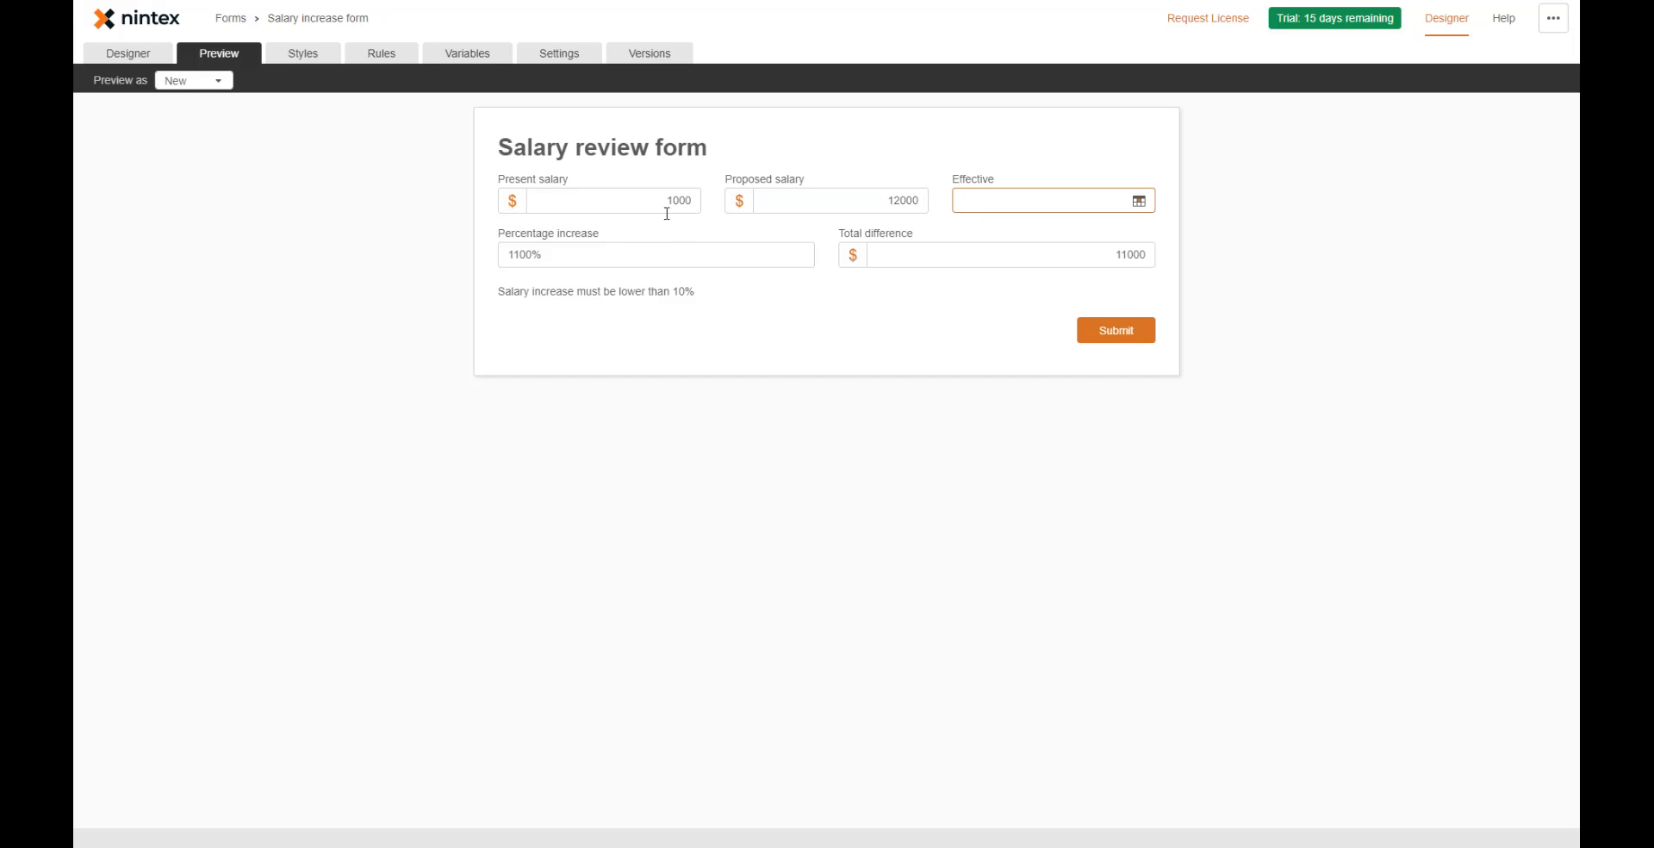
- Correct the proposed salary to 1200 and submit the form to test the validation rule on Percentage increase
click(906, 204)
key(BackSpace)
click(744, 294)
click(517, 254)
mouse_move(504, 291)
mouse_down()
mouse_move(635, 293)
mouse_move(496, 295)
mouse_up()
click(1086, 331)
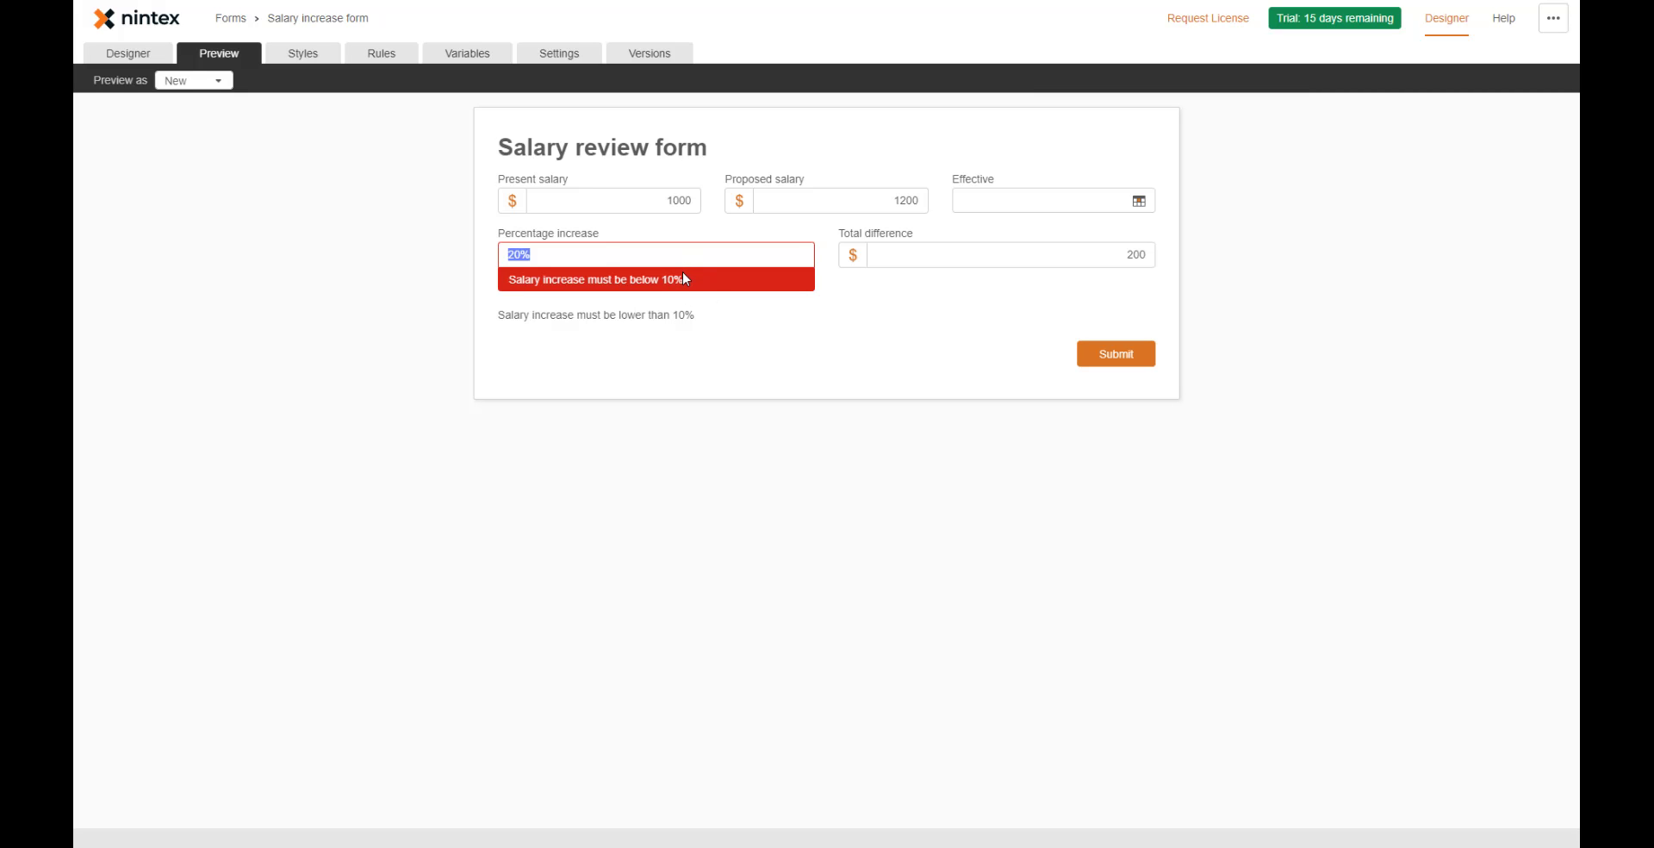
click(619, 252)
- Return to the form design, find the Number control and add it directly below the Percentage increase field
click(144, 55)
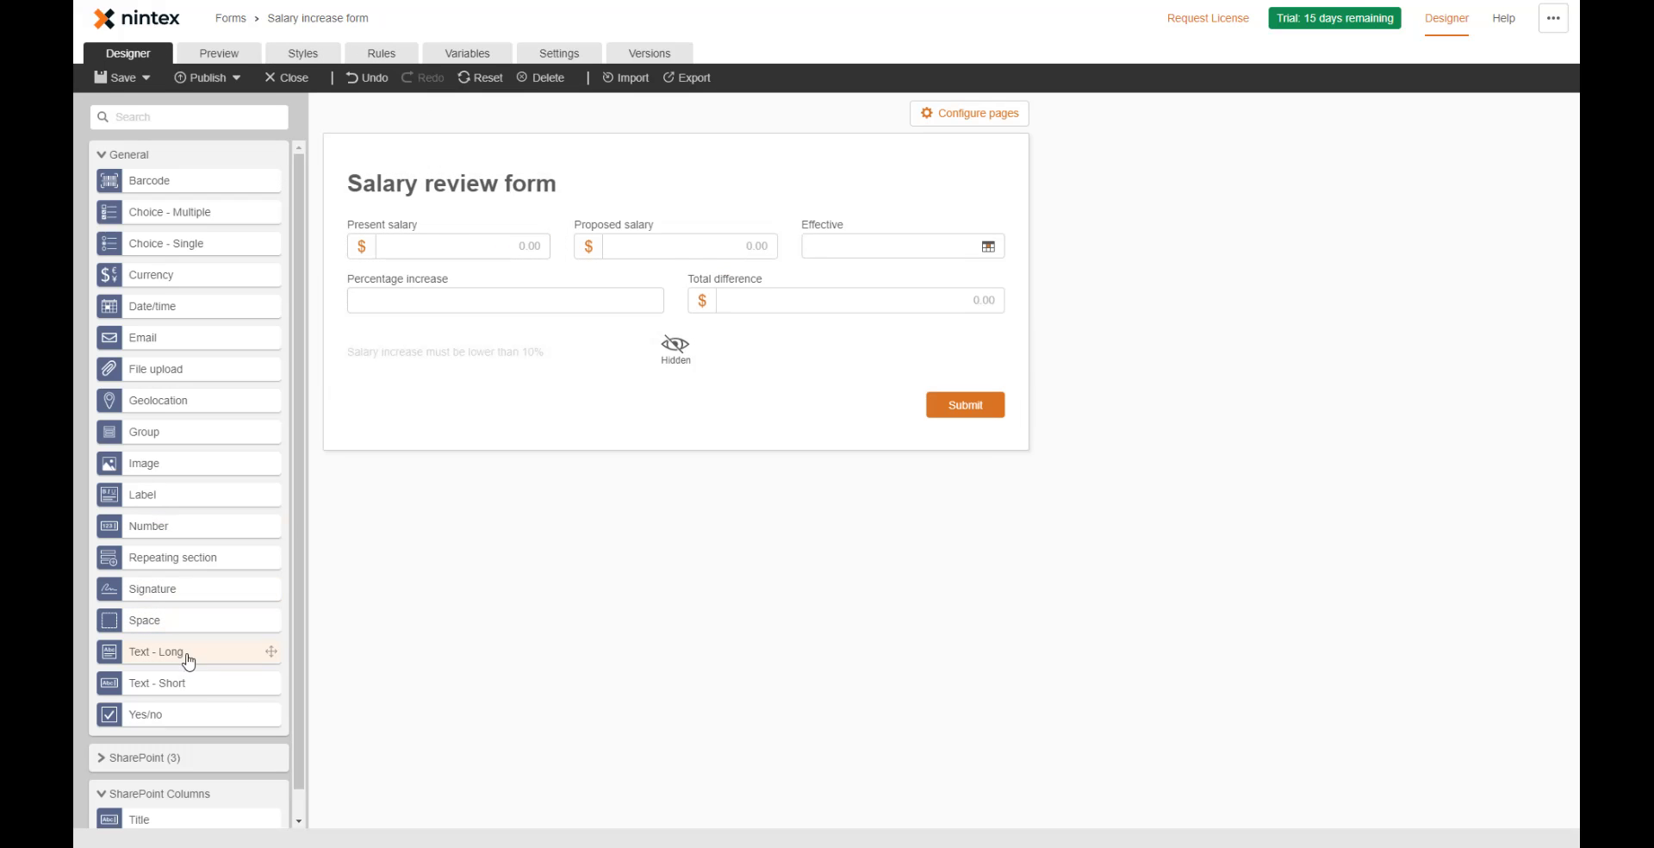
click(201, 126)
text(number)
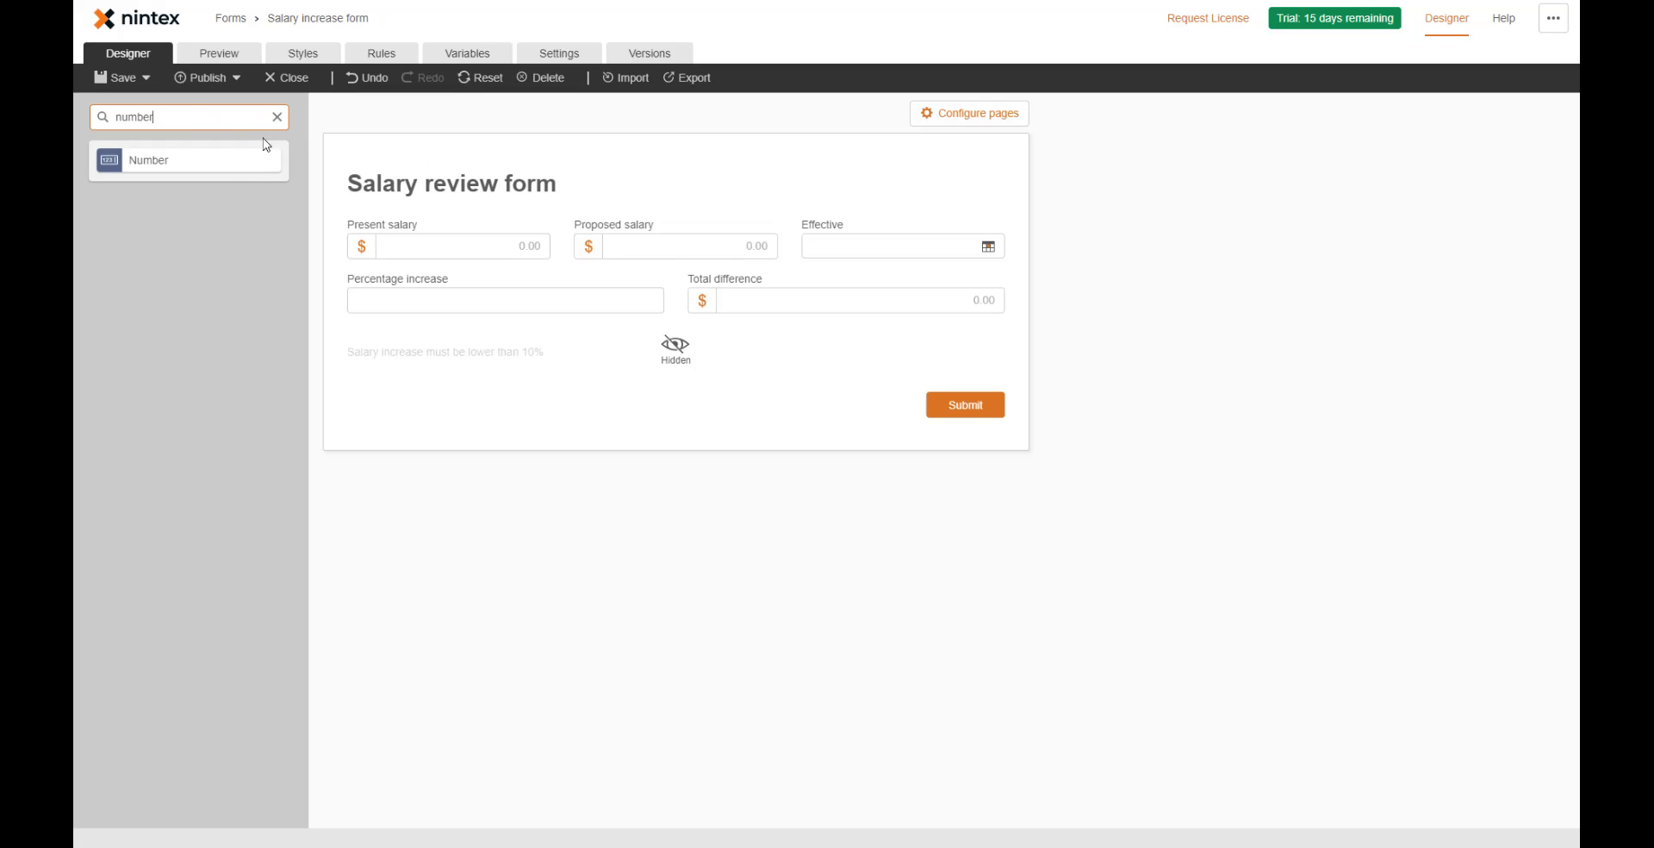
drag(205, 175, 531, 333)
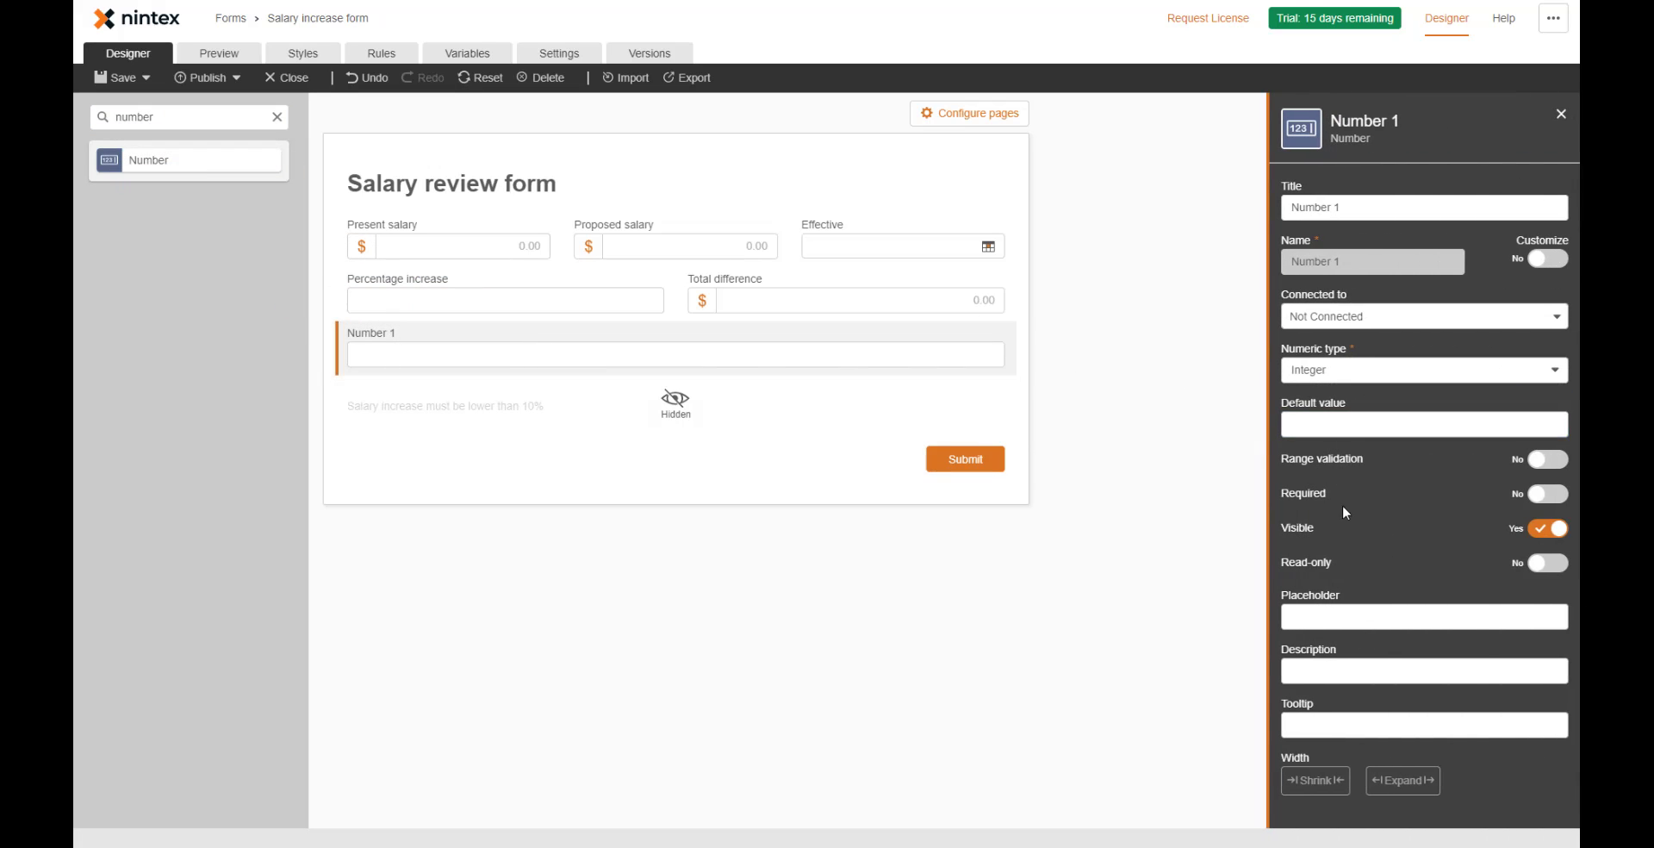
- Enable range validation on the new number field with a minimum value of 1 and a maximum value of 10
click(1555, 464)
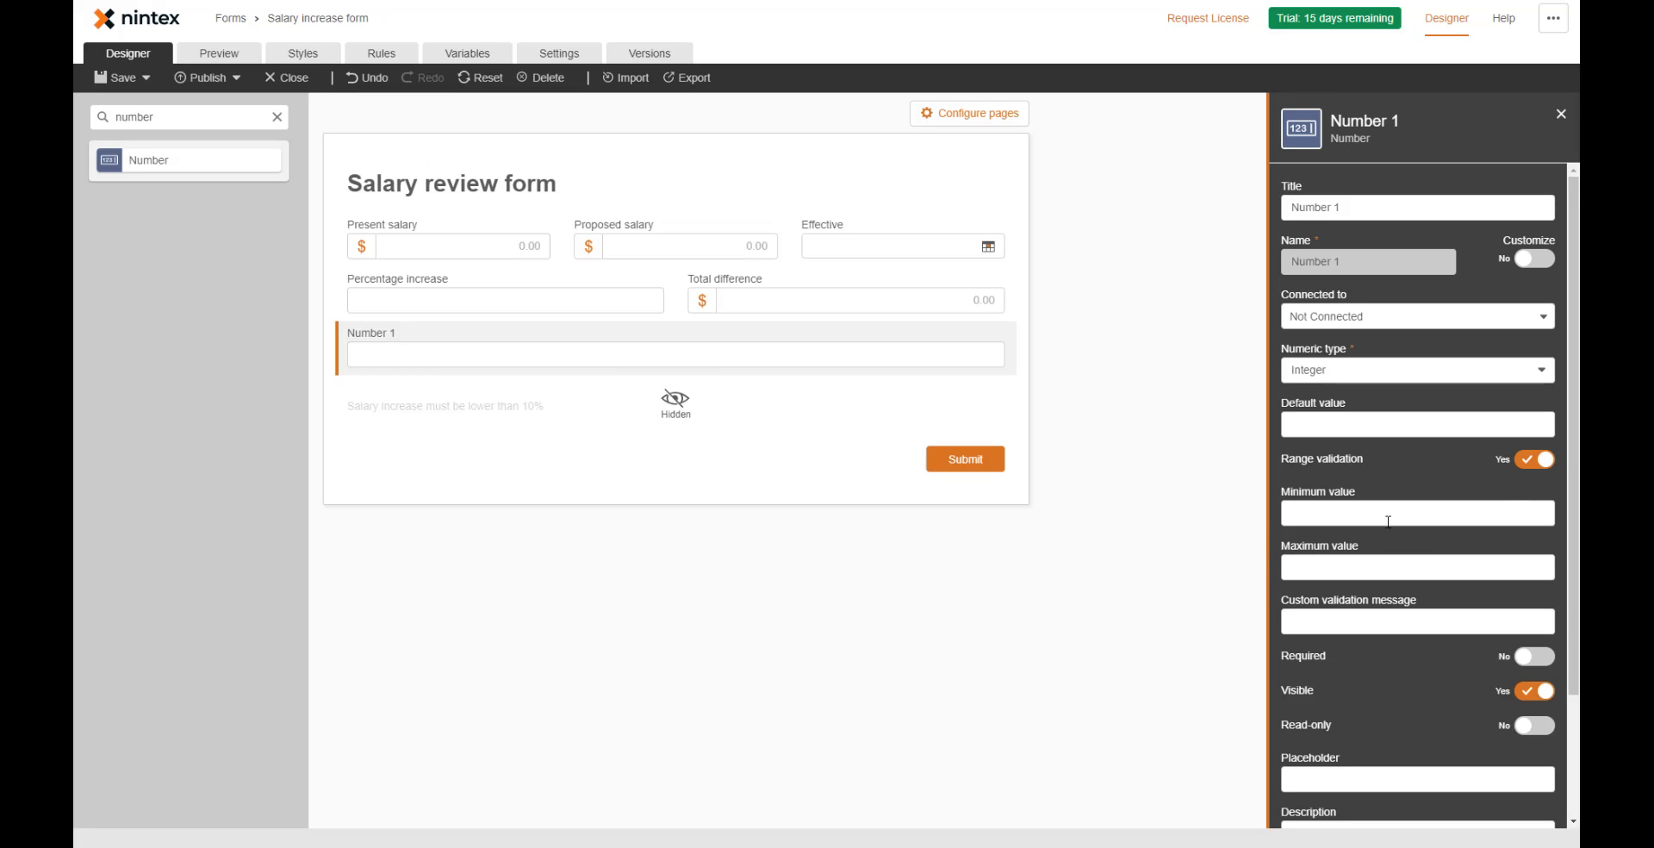
click(1387, 513)
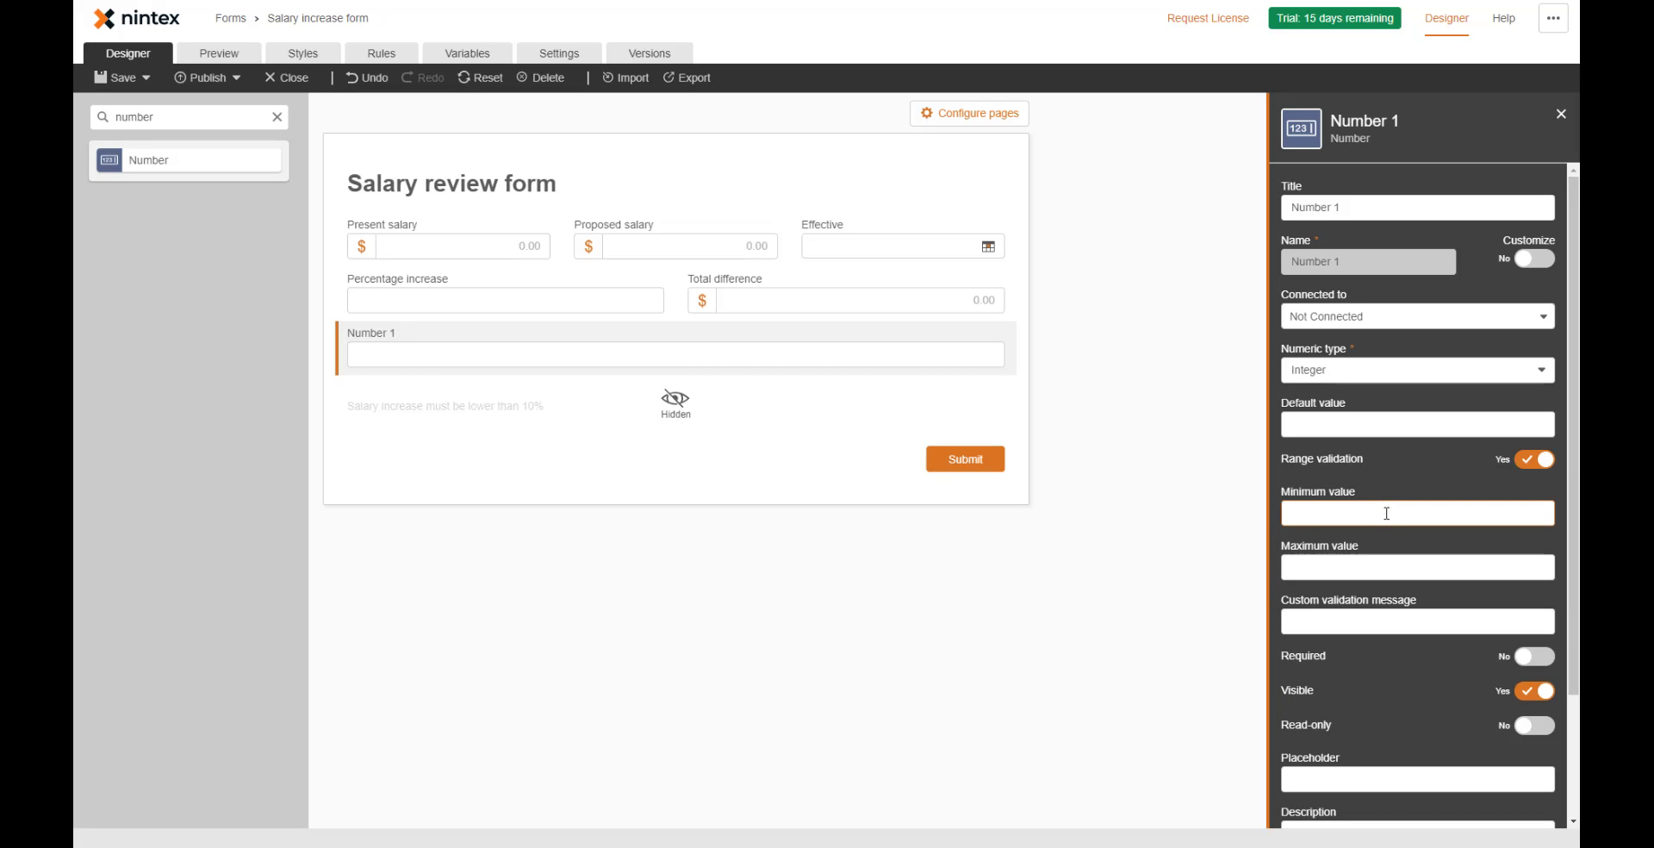
key(Tab)
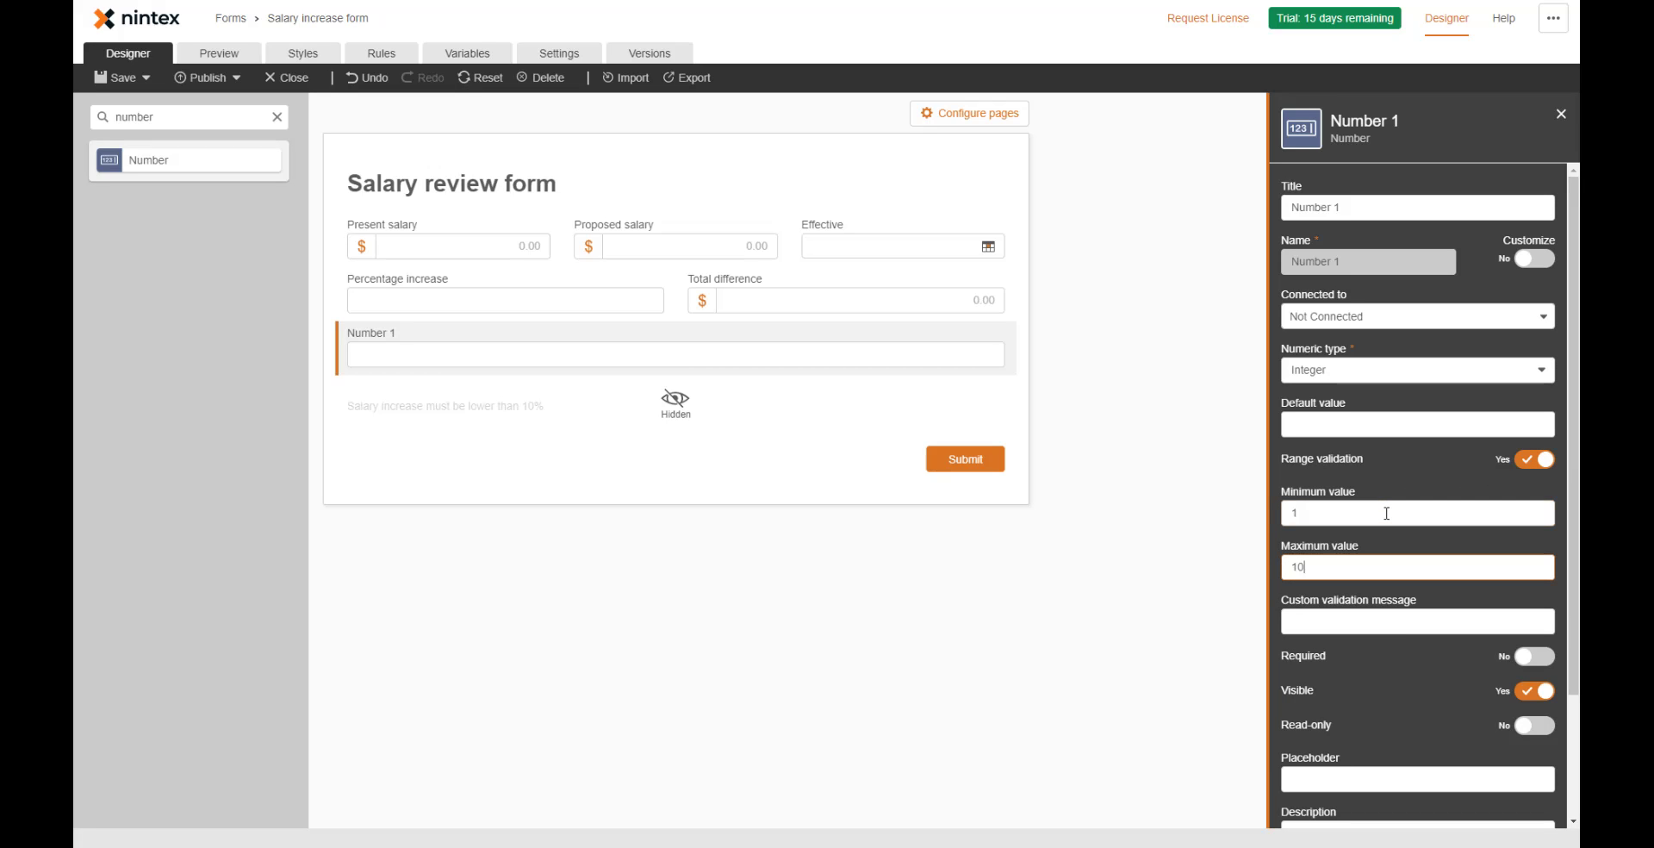